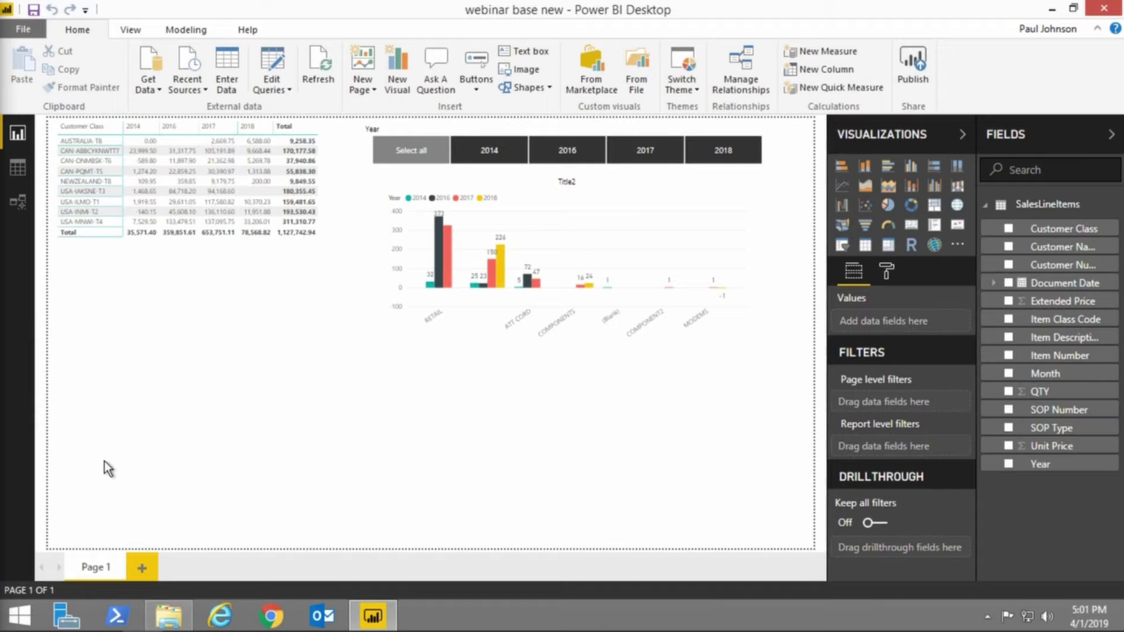
- Open the query editor and review the SQL Server connection settings of the SalesLineItems query's Source step
{"action": "left_click", "coordinate": [276, 69]}
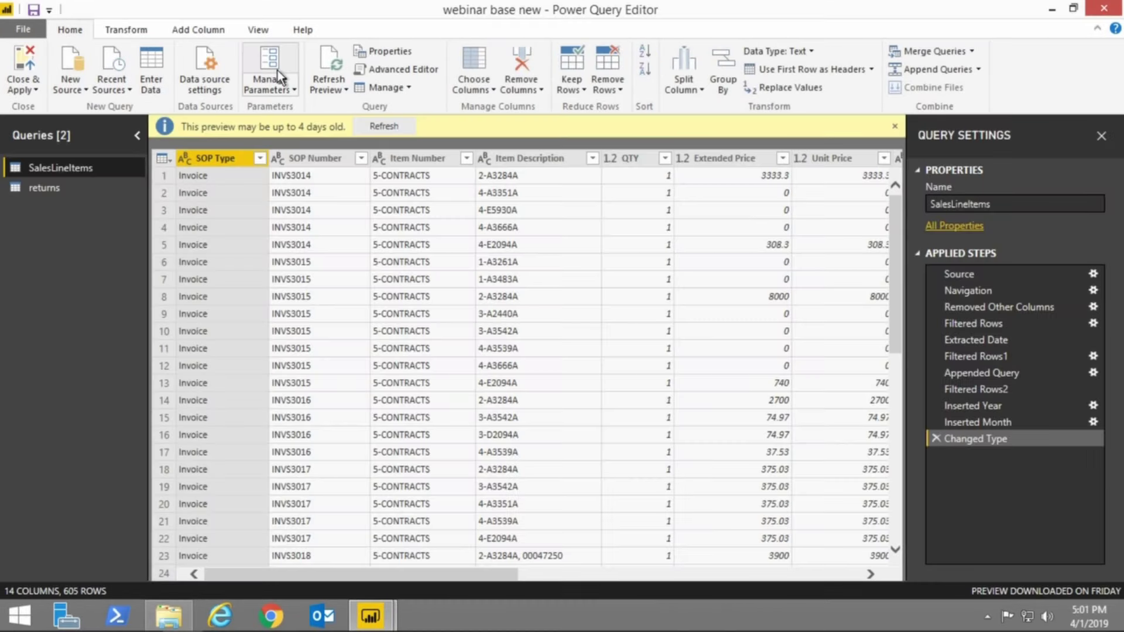
{"action": "left_click", "coordinate": [962, 276]}
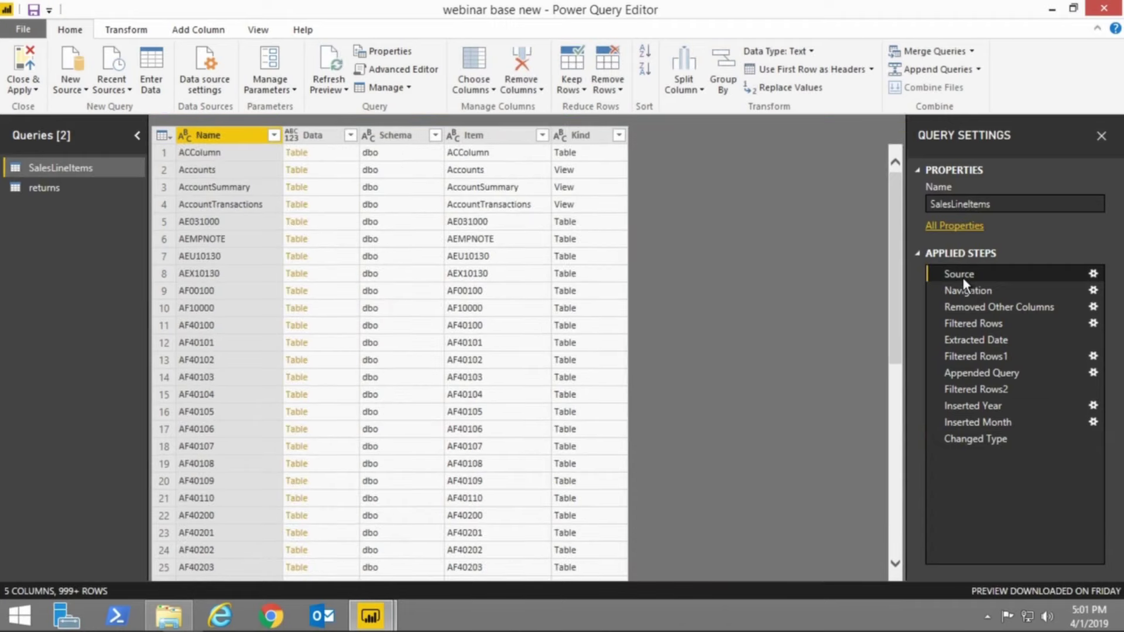
{"action": "left_click", "coordinate": [1093, 276]}
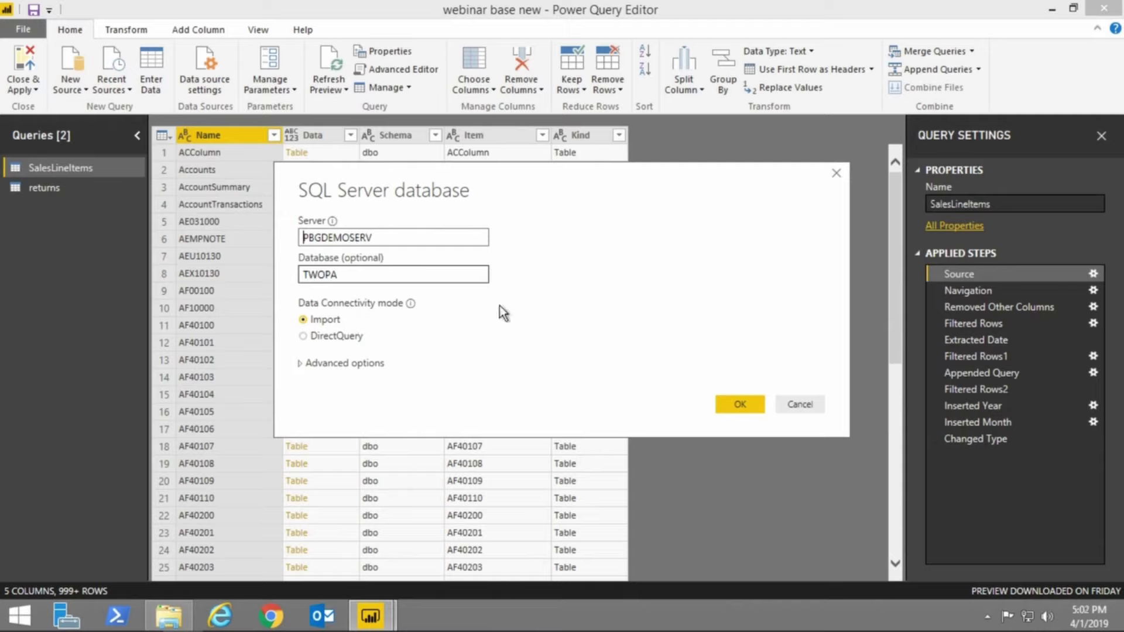
{"action": "left_click", "coordinate": [804, 409]}
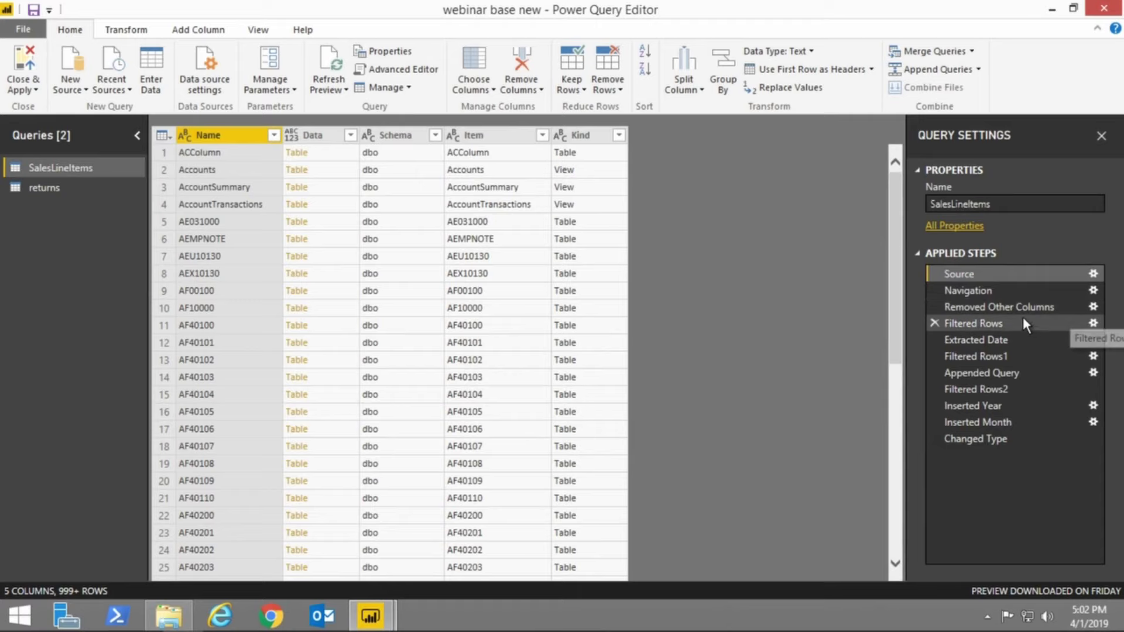
- Review which columns are kept in the Removed Other Columns step of SalesLineItems, leaving the selection unchanged
{"action": "left_click", "coordinate": [1091, 307]}
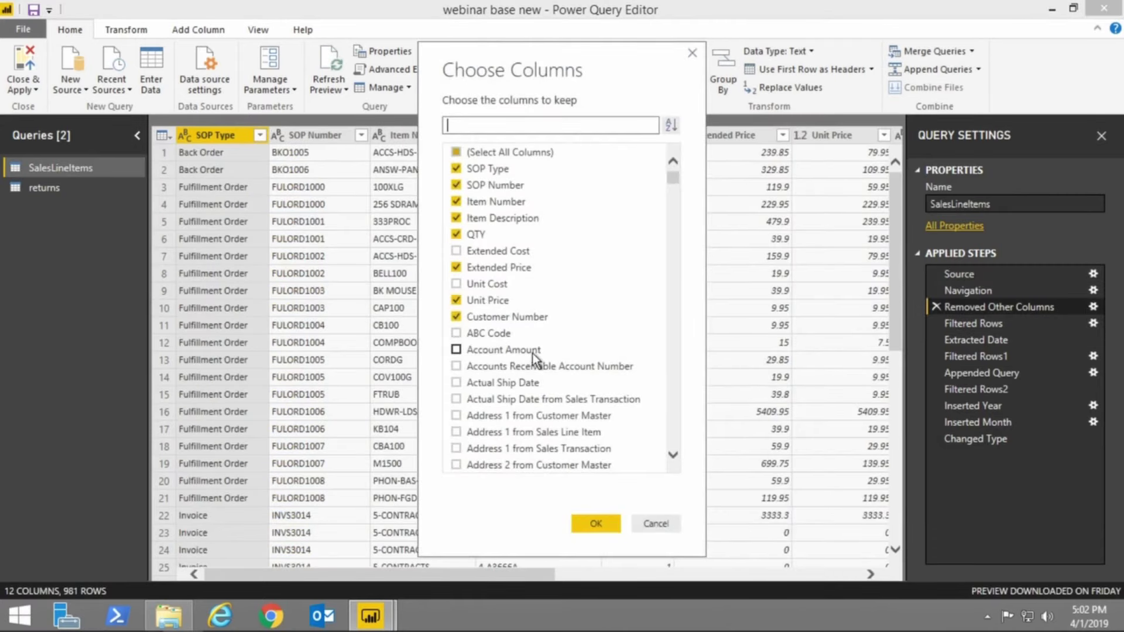
{"action": "left_click", "coordinate": [653, 523]}
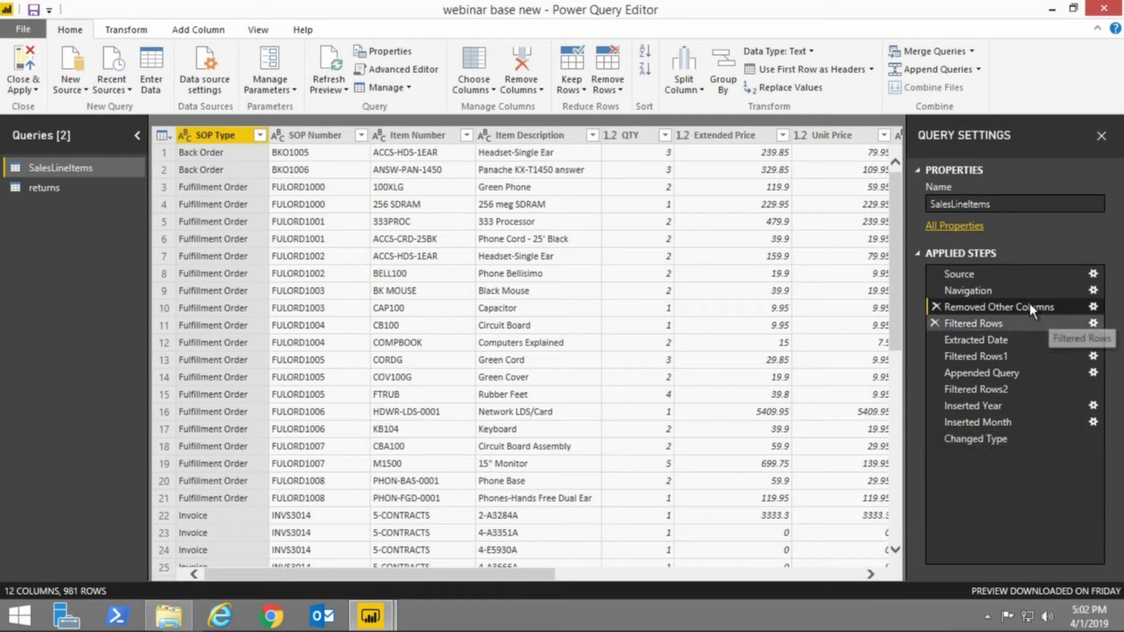
{"action": "left_click", "coordinate": [1092, 306]}
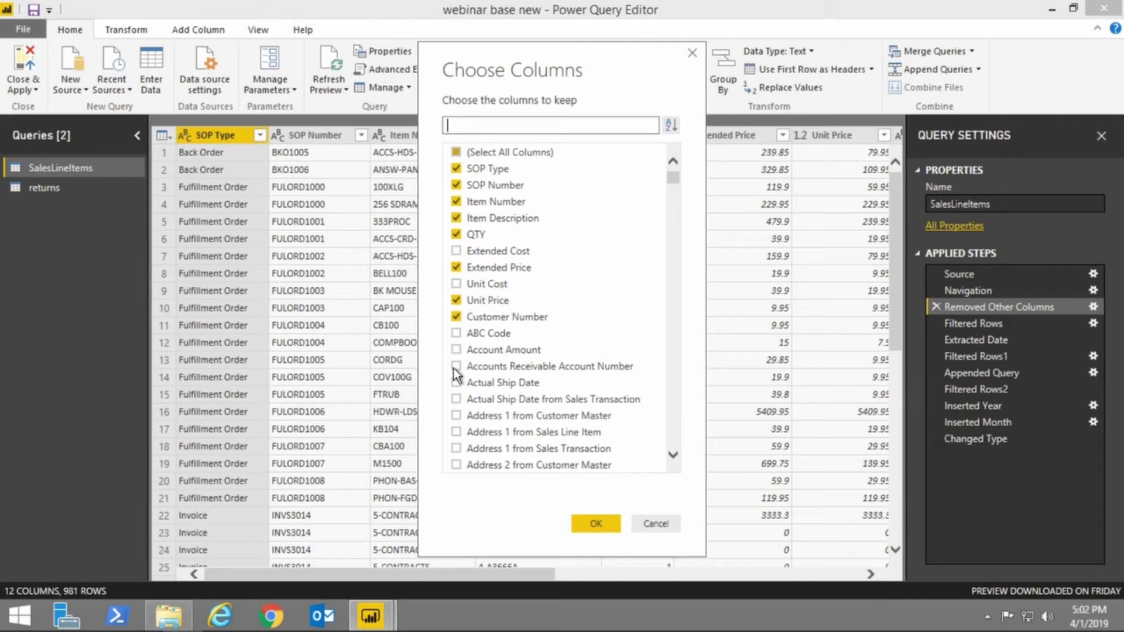
{"action": "left_click", "coordinate": [654, 523]}
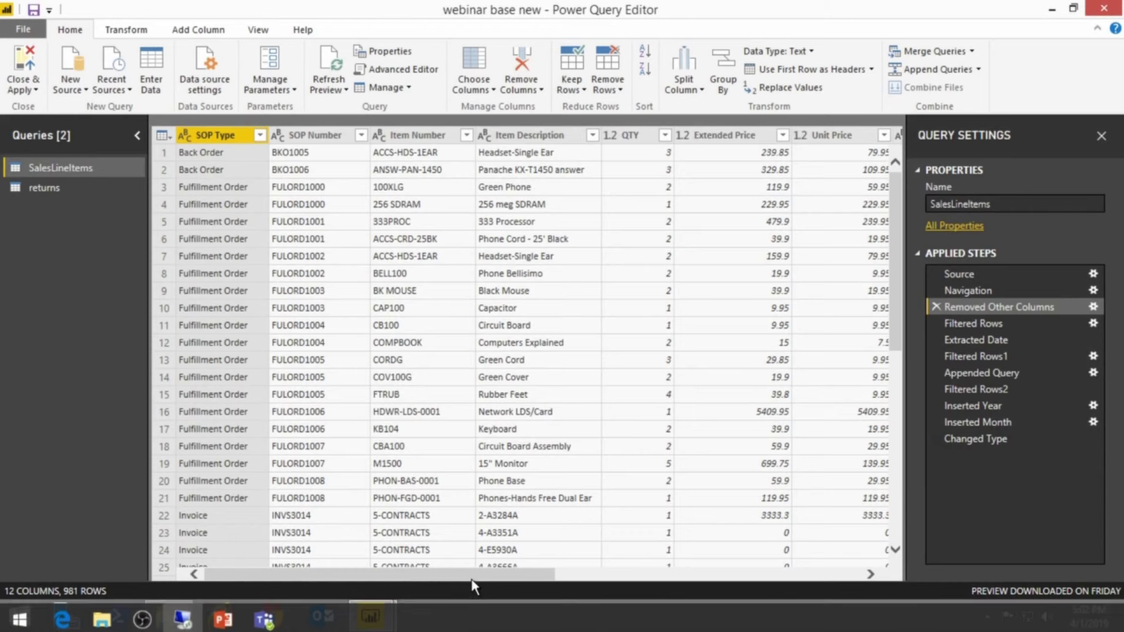
- Add a Quarter of Year column based on Document Date, inserting it right after the Removed Other Columns step
{"action": "left_click_drag", "start_coordinate": [475, 575], "coordinate": [876, 576]}
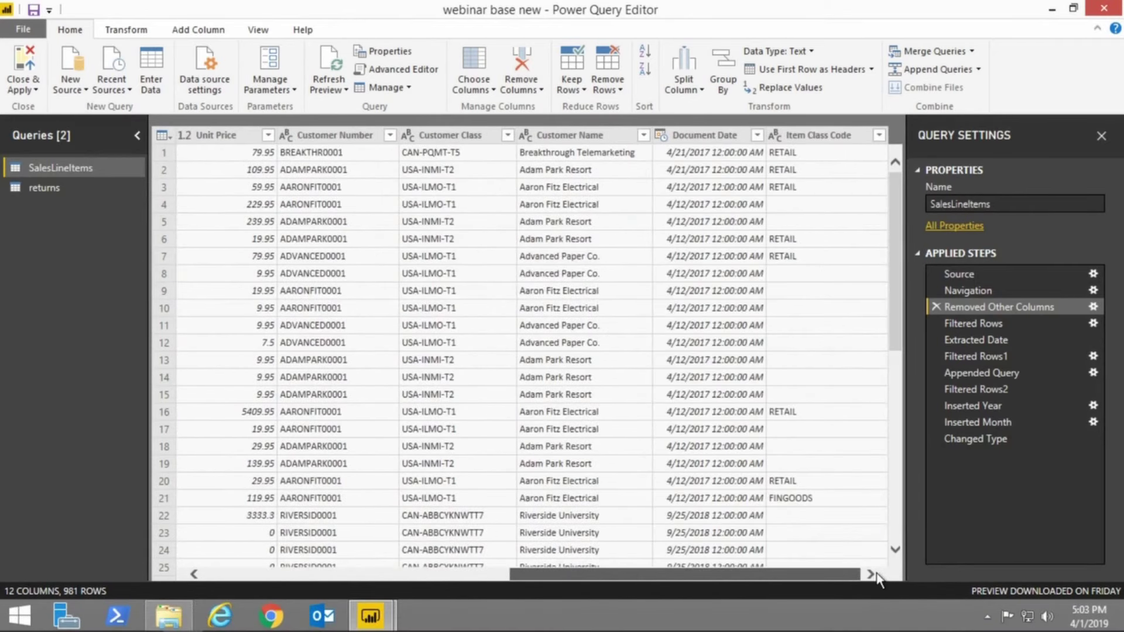
{"action": "left_click", "coordinate": [704, 134]}
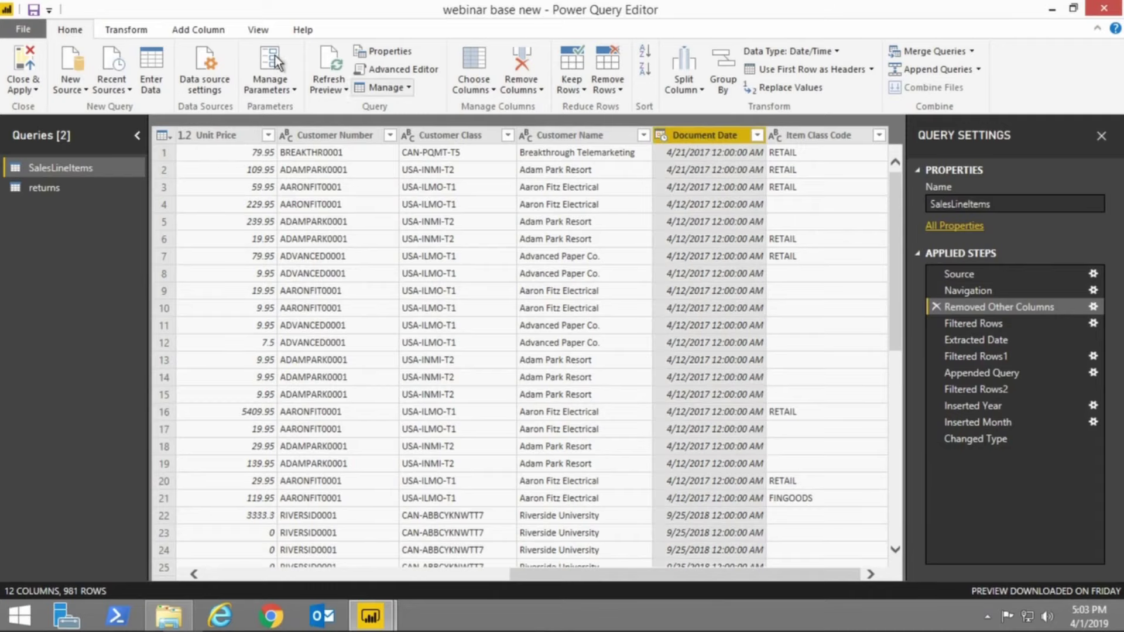
{"action": "left_click", "coordinate": [203, 27]}
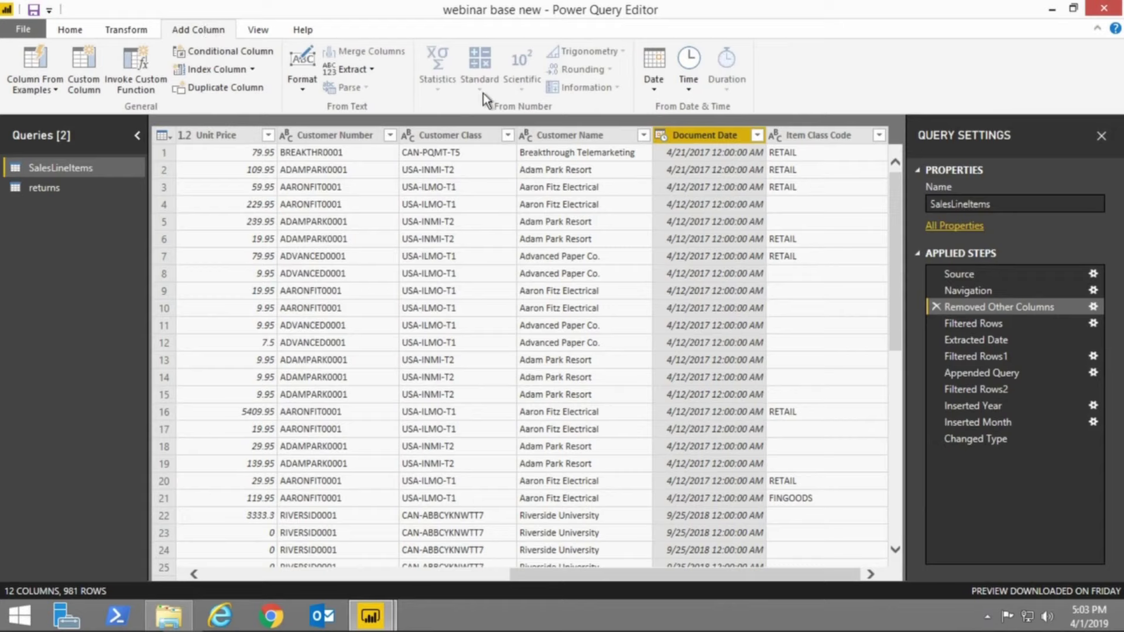
{"action": "left_click", "coordinate": [656, 86]}
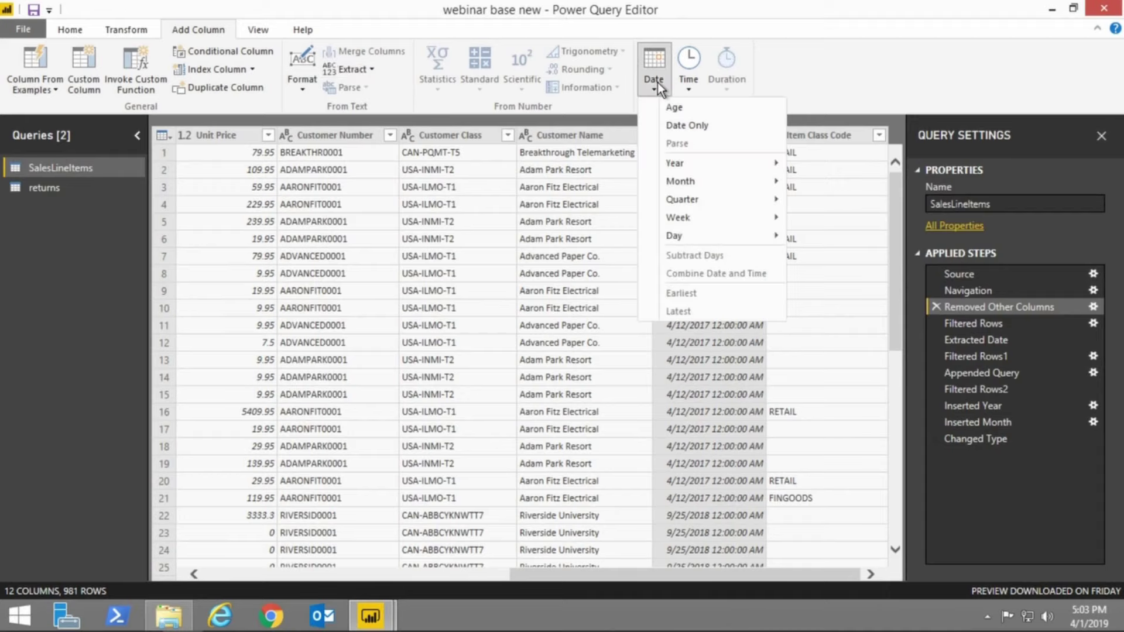
{"action": "mouse_move", "coordinate": [682, 218]}
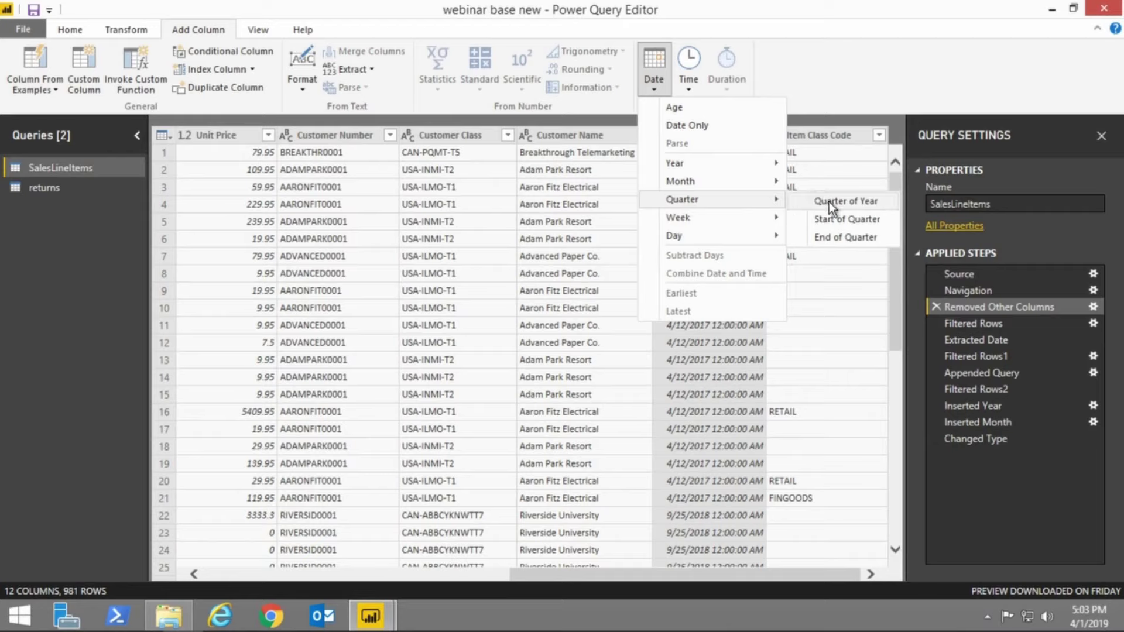
{"action": "left_click", "coordinate": [830, 202]}
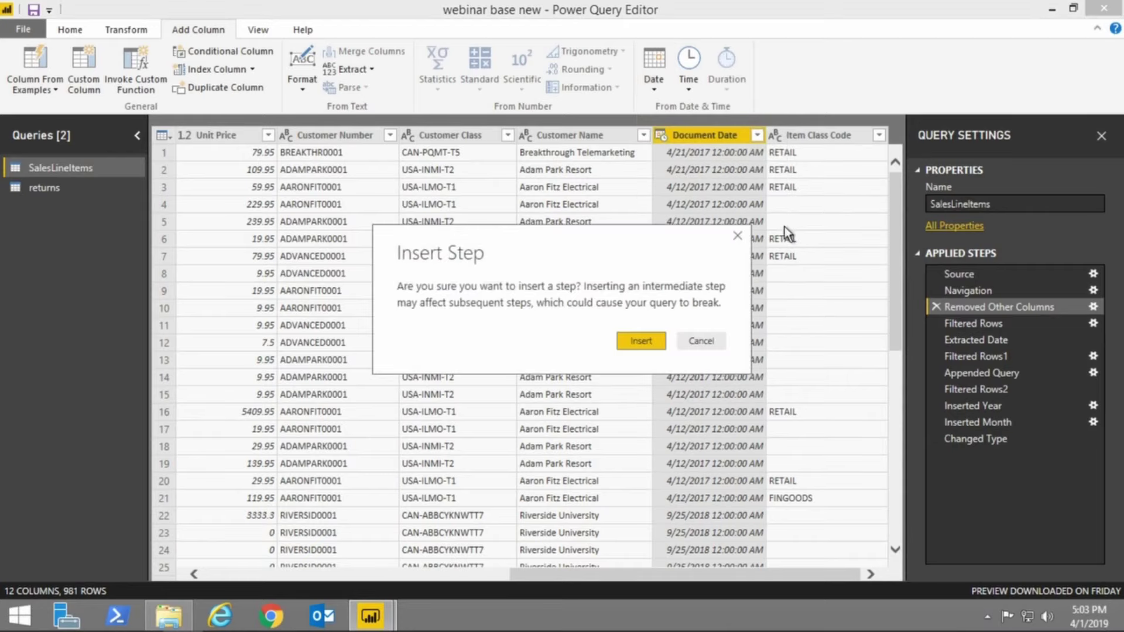
{"action": "left_click", "coordinate": [644, 343]}
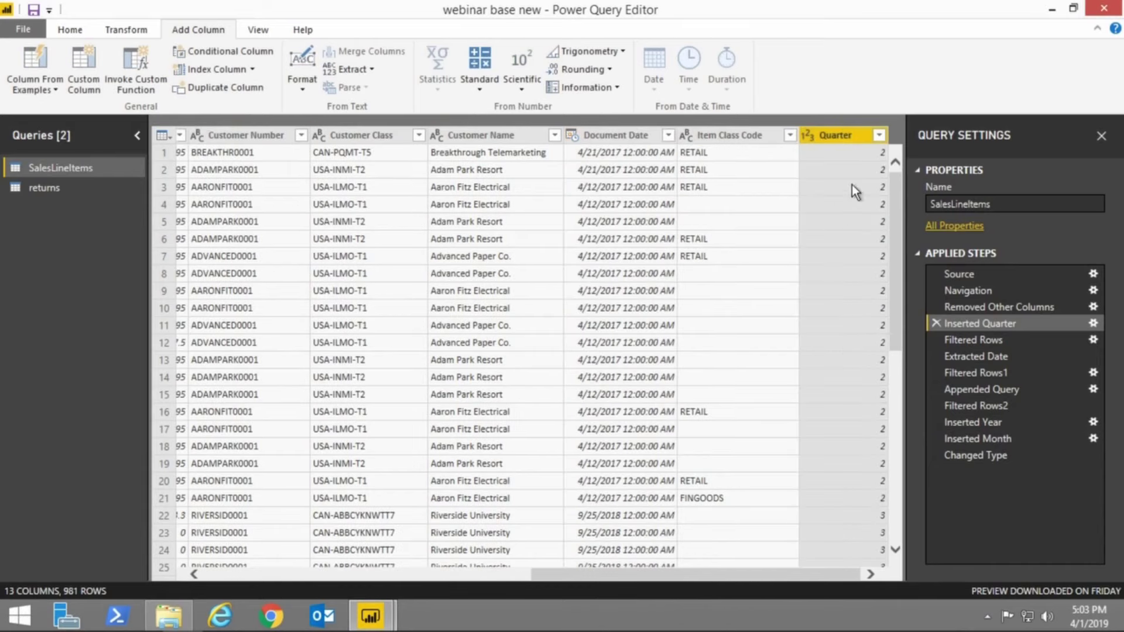
{"action": "left_click_drag", "start_coordinate": [890, 311], "coordinate": [891, 493]}
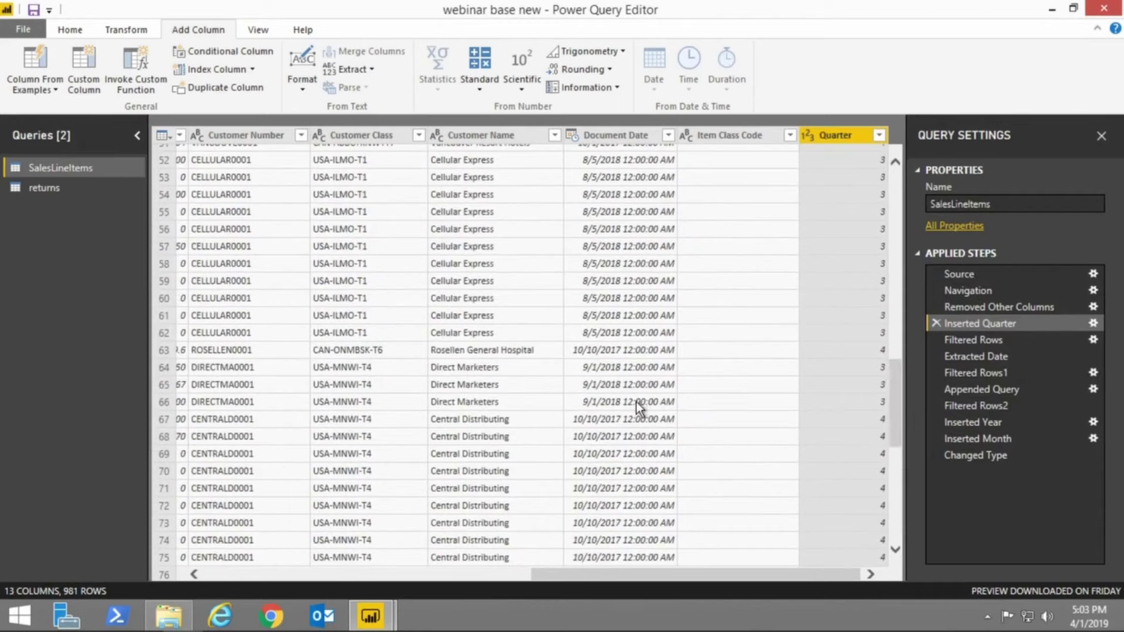
- Set the Quarter column's data type to Whole Number as an inserted intermediate step
{"action": "left_click", "coordinate": [809, 136]}
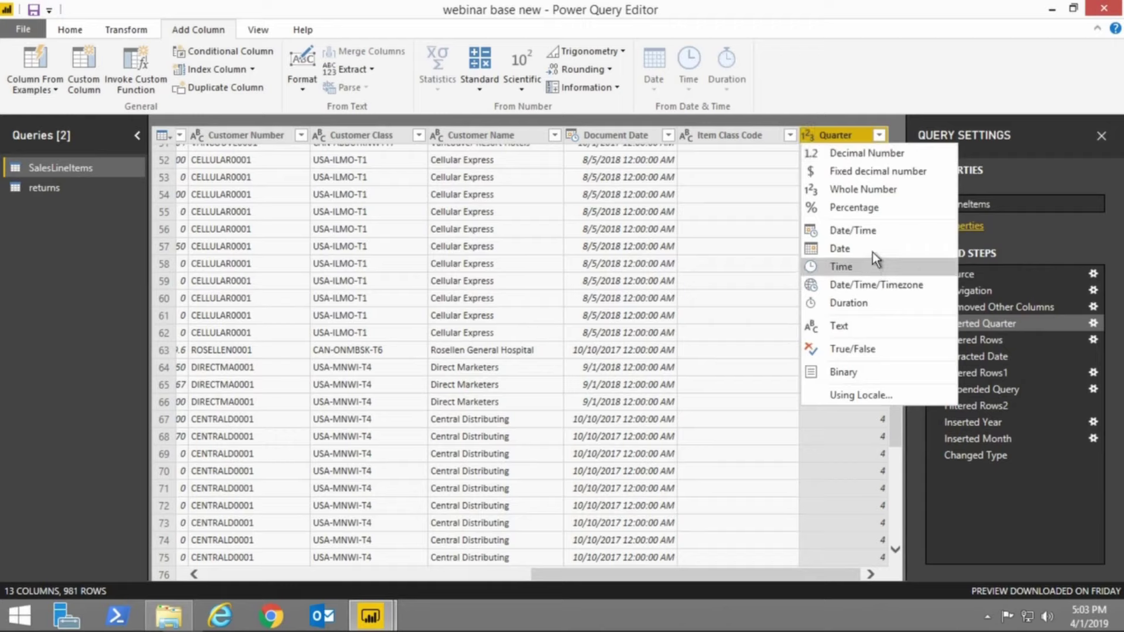
{"action": "left_click", "coordinate": [875, 191]}
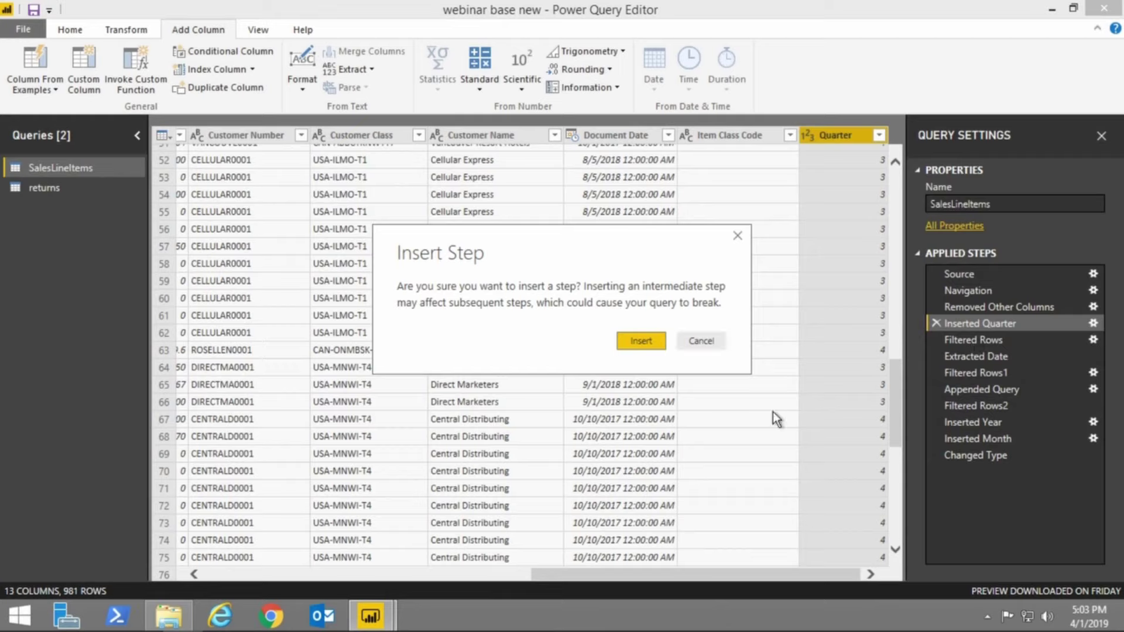
{"action": "left_click", "coordinate": [641, 342]}
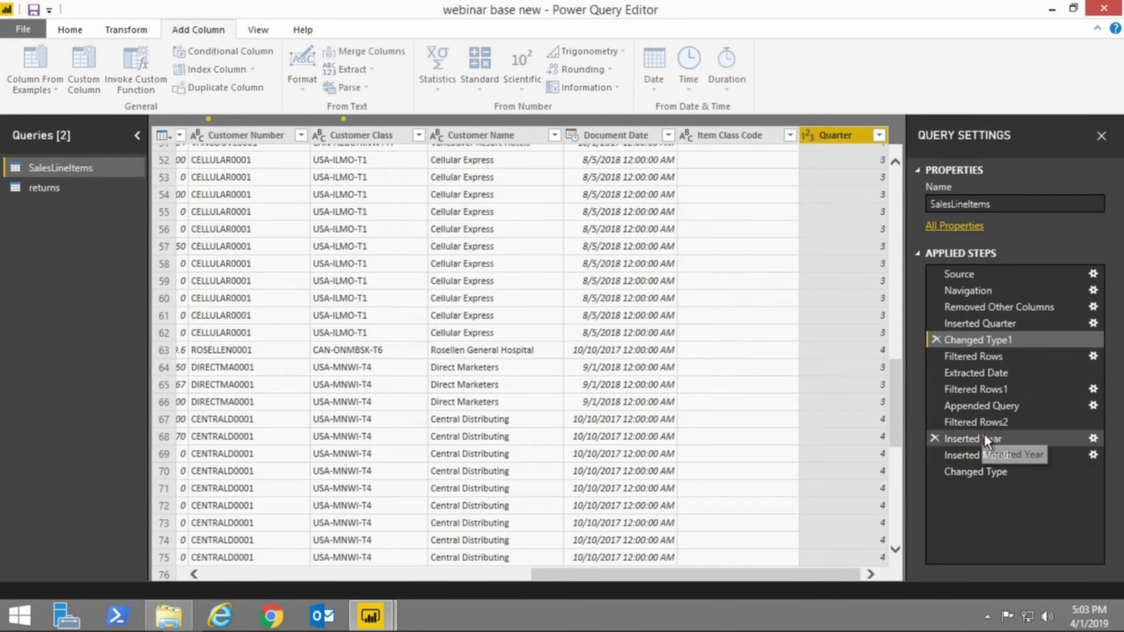
- Go to the final Changed Type step and examine the data type options of the Quarter and Year columns
{"action": "left_click", "coordinate": [971, 473]}
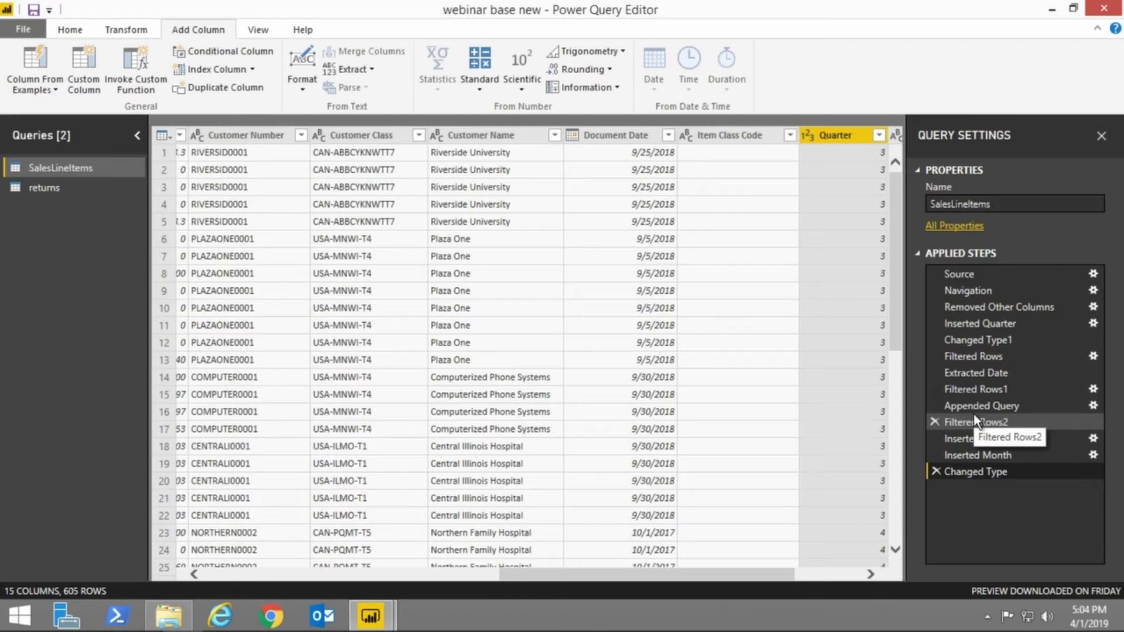
{"action": "left_click", "coordinate": [807, 138]}
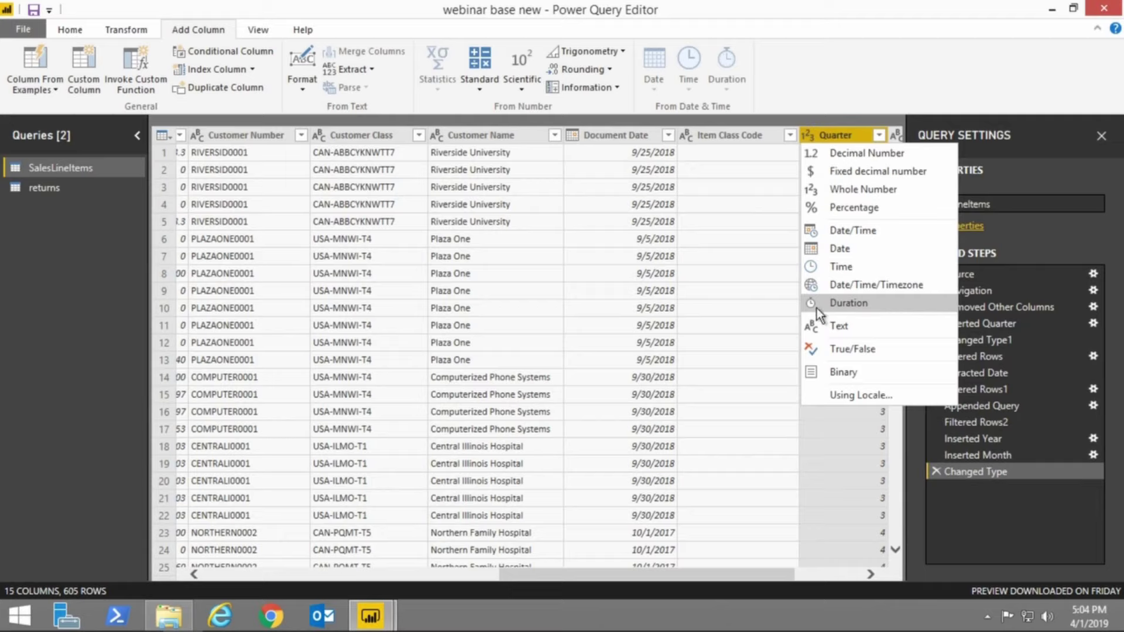
{"action": "left_click", "coordinate": [752, 577]}
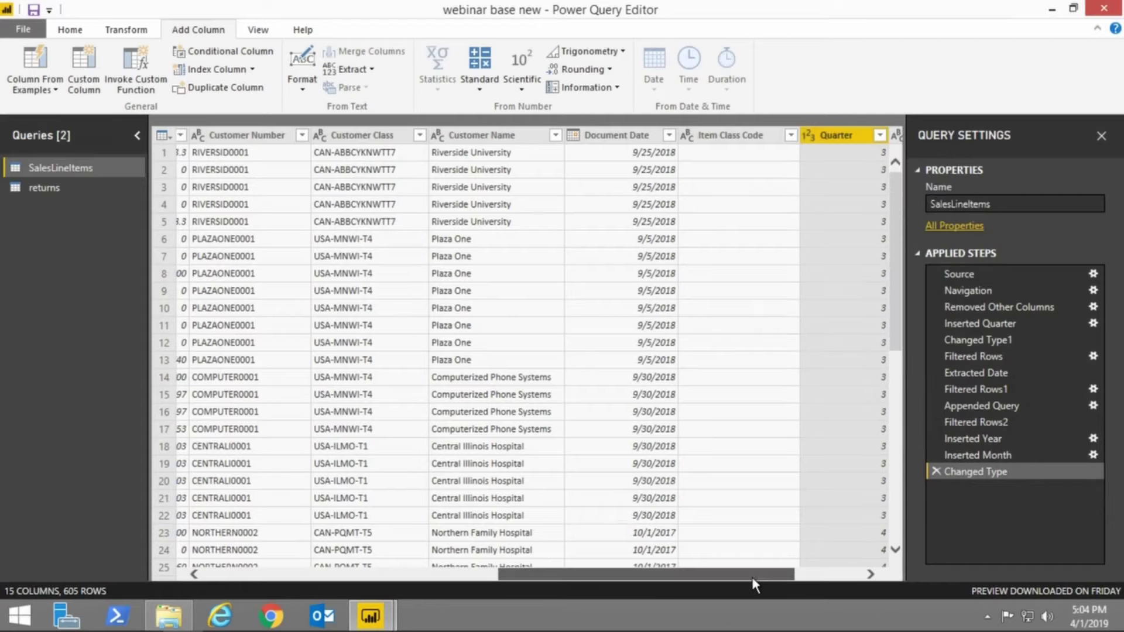
{"action": "left_click_drag", "start_coordinate": [751, 577], "coordinate": [878, 567]}
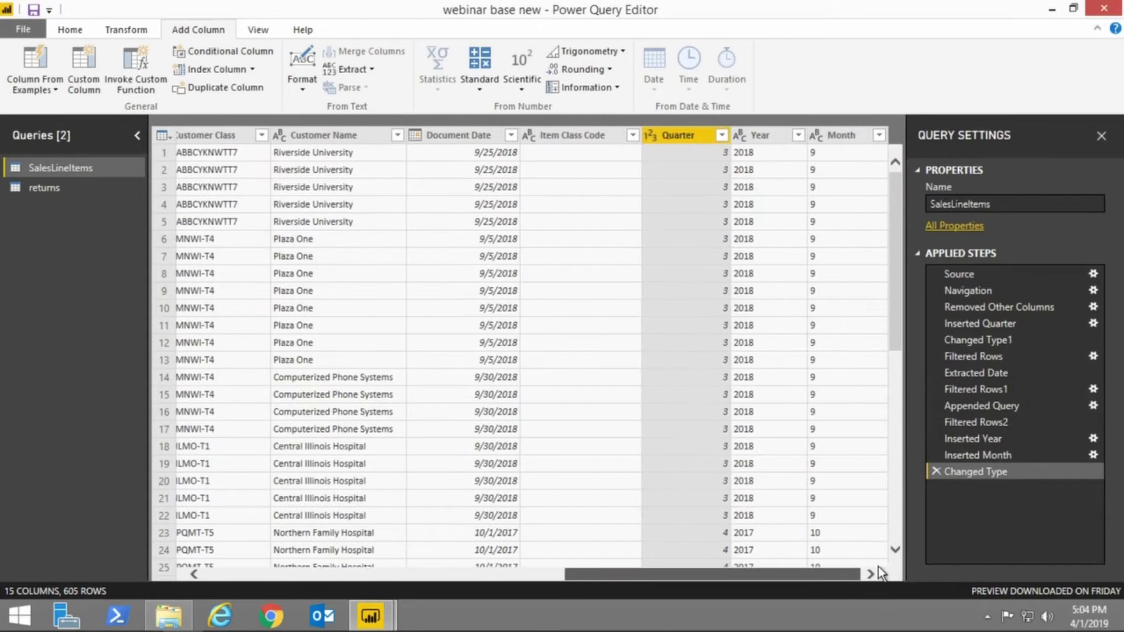
{"action": "left_click", "coordinate": [738, 136]}
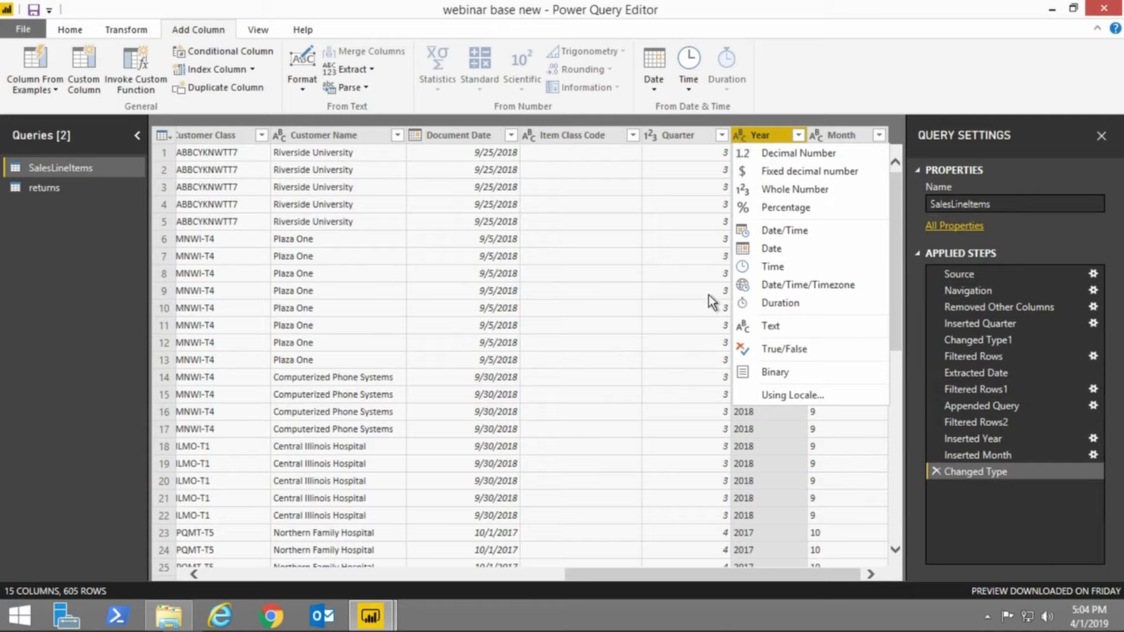
{"action": "left_click", "coordinate": [690, 292]}
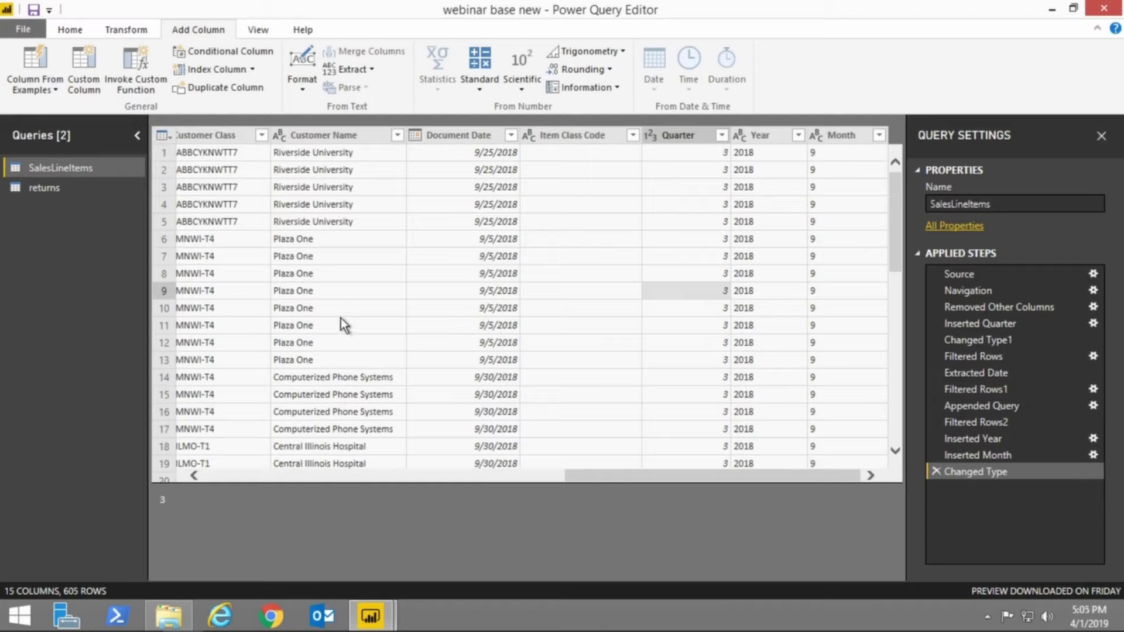
- Move the SalesLineItems query into a new group named "live queries" and collapse the Other Queries group
{"action": "right_click", "coordinate": [56, 169]}
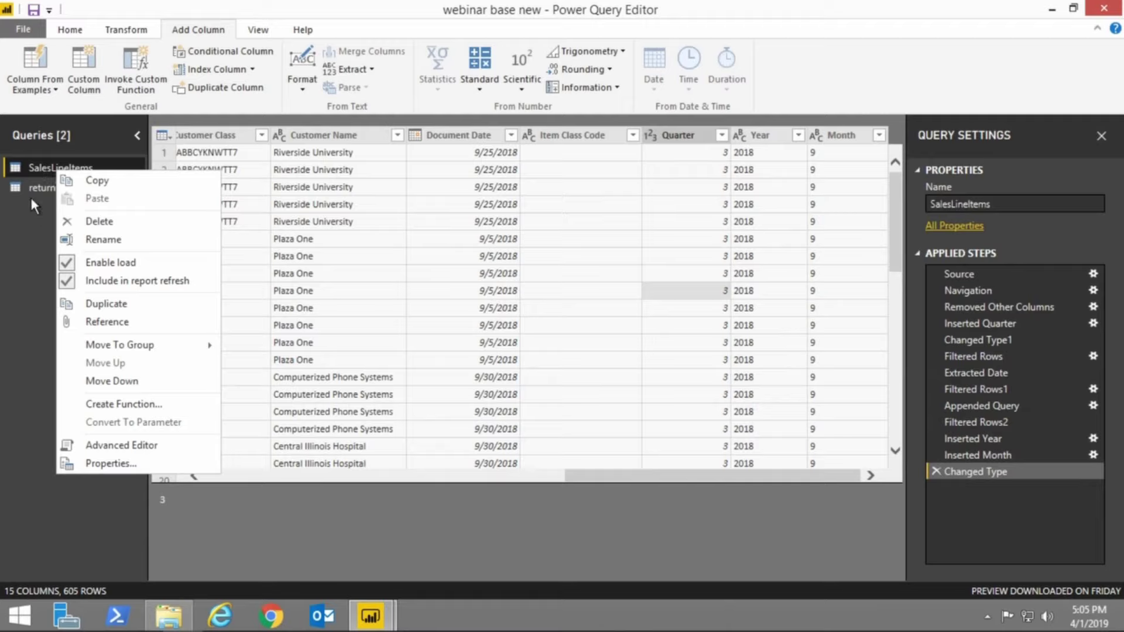
{"action": "left_click", "coordinate": [34, 221]}
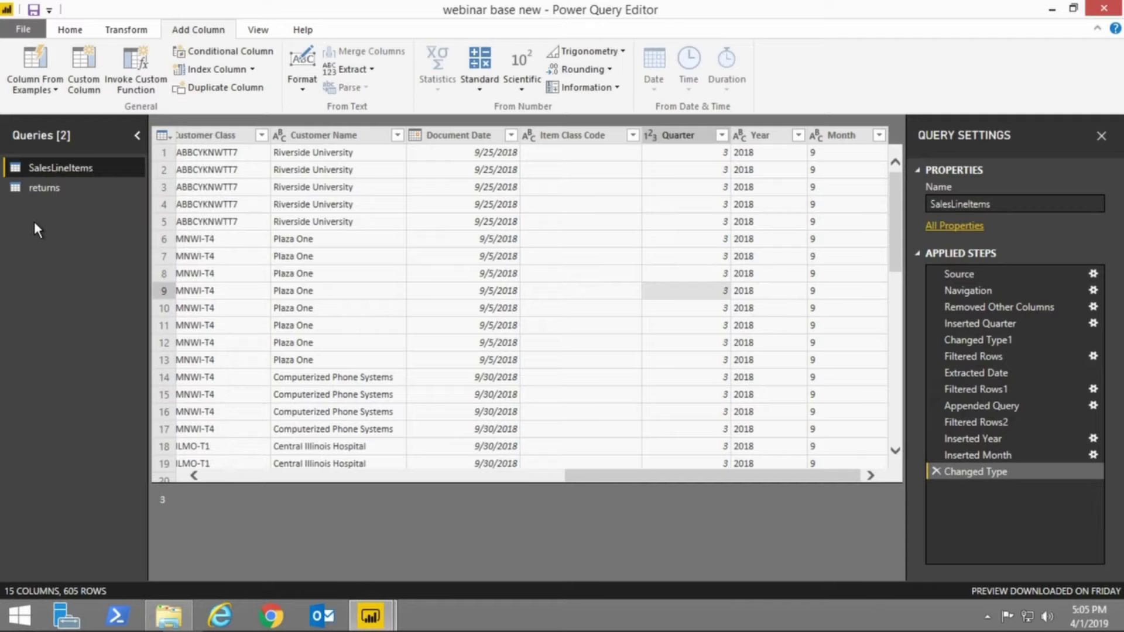
{"action": "right_click", "coordinate": [58, 170]}
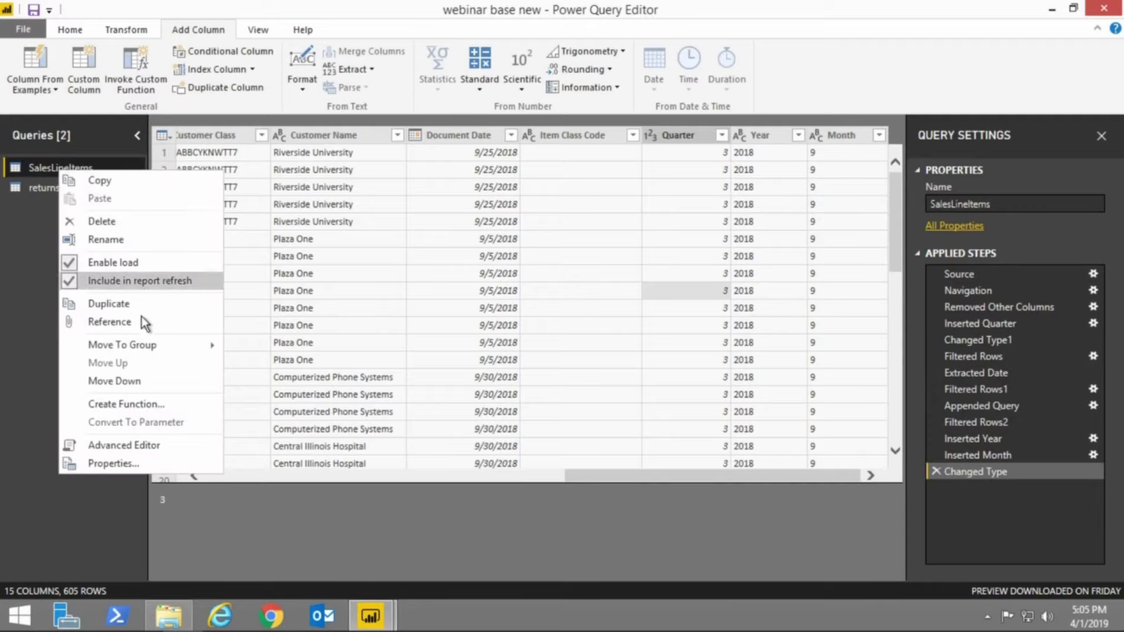
{"action": "mouse_move", "coordinate": [153, 351]}
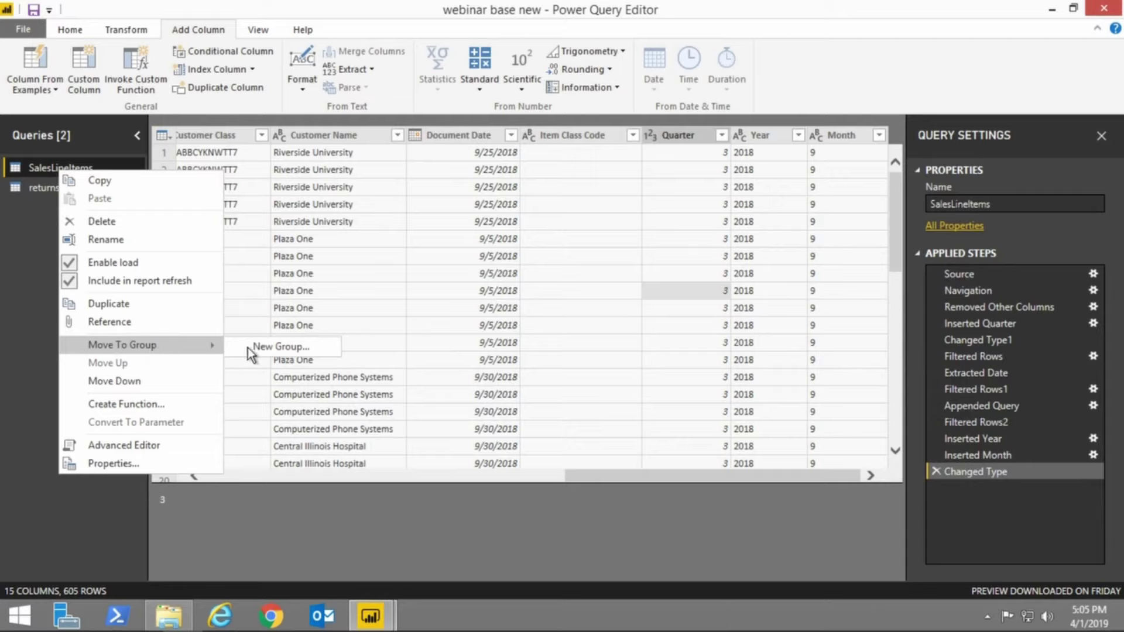
{"action": "left_click", "coordinate": [276, 345]}
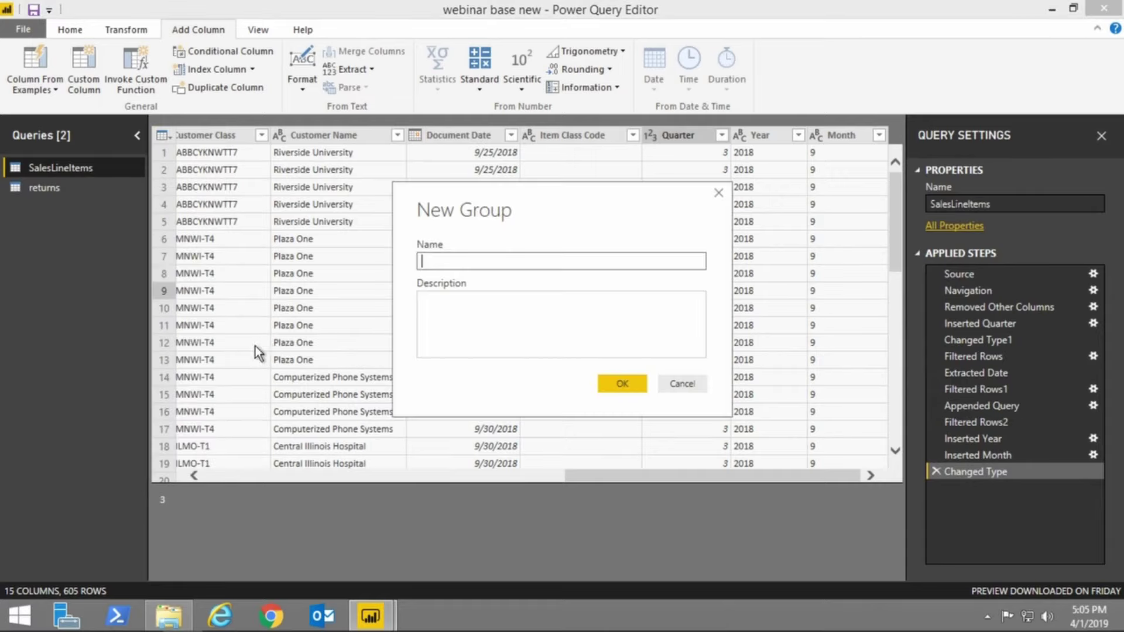
{"action": "type", "text": "live queries"}
{"action": "left_click", "coordinate": [622, 384]}
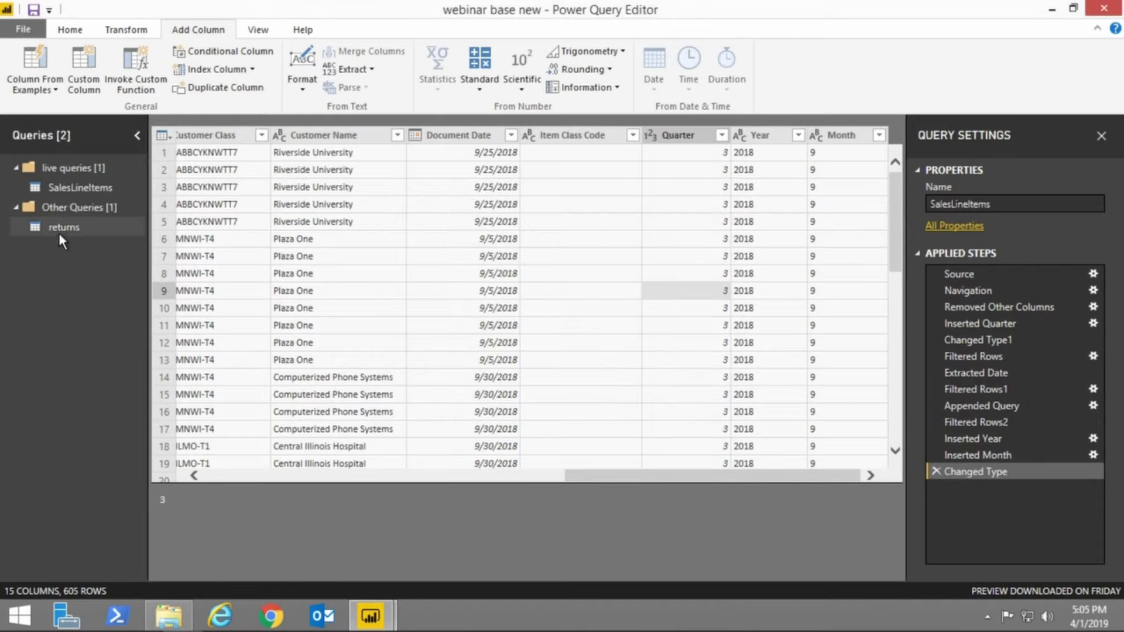
{"action": "left_click", "coordinate": [19, 211]}
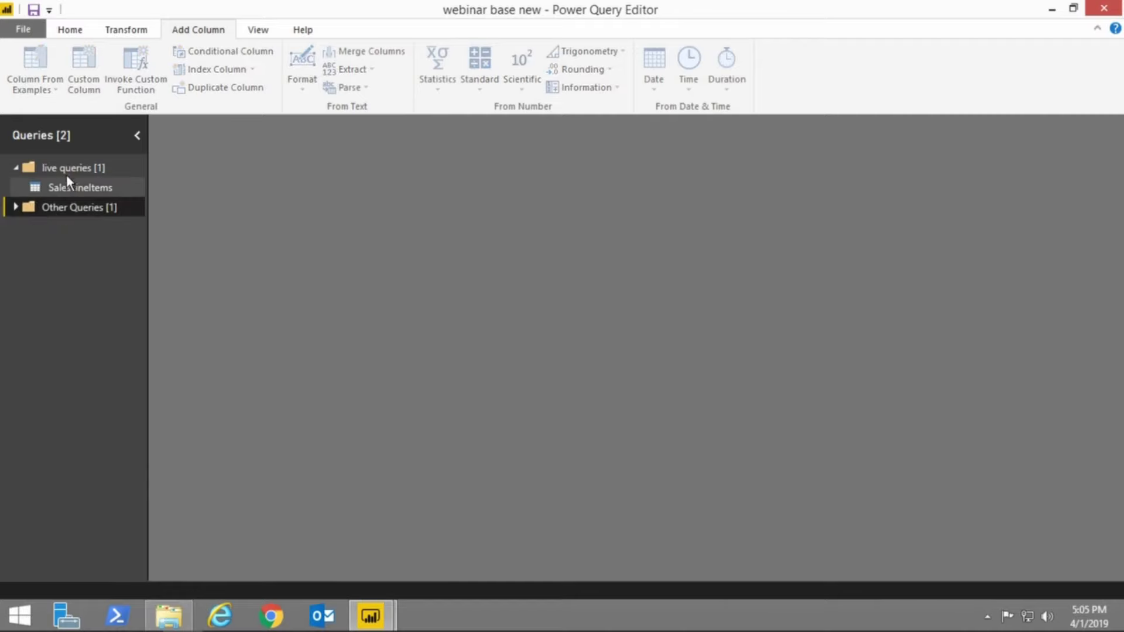
- Open the SalesLineItems query again and examine the values in its Customer Class column
{"action": "left_click", "coordinate": [73, 188]}
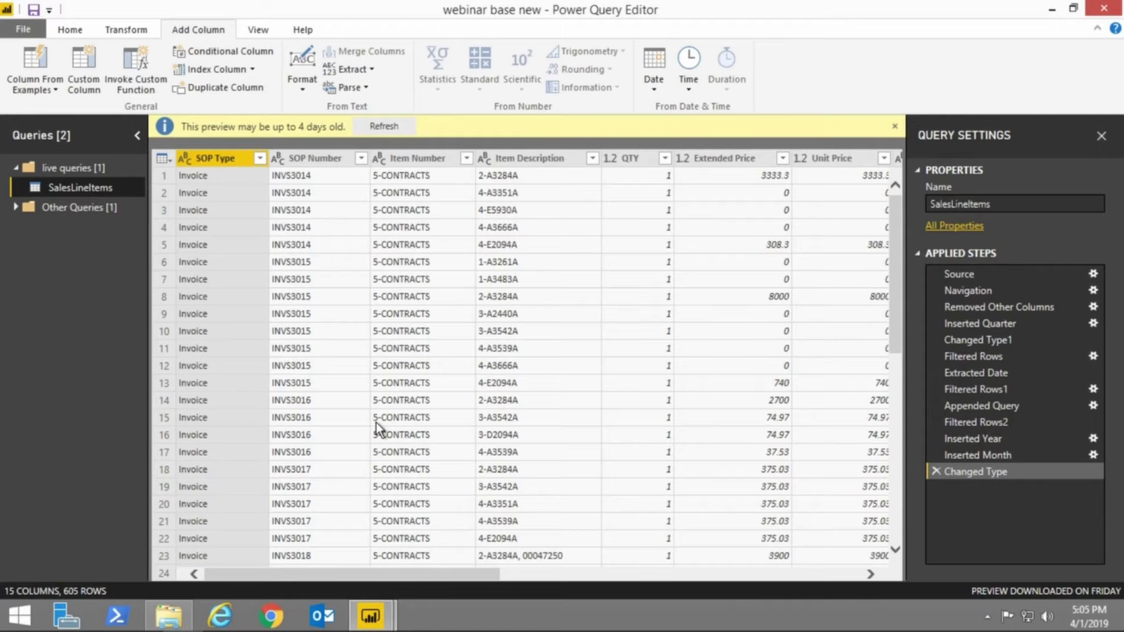
{"action": "left_click_drag", "start_coordinate": [409, 574], "coordinate": [610, 559]}
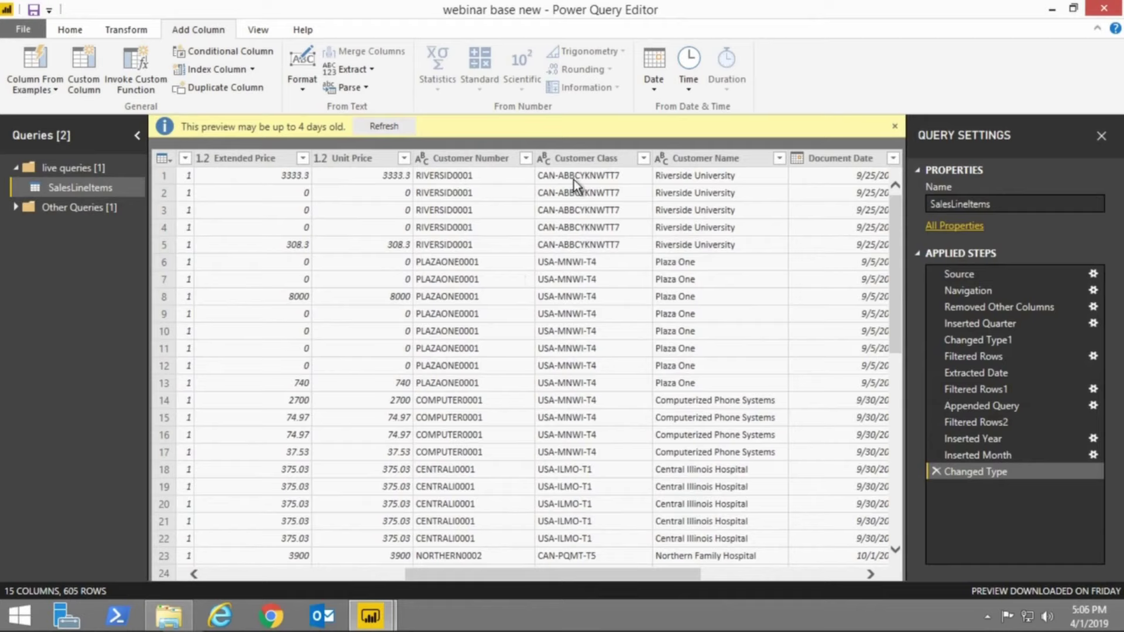
{"action": "scroll", "coordinate": [581, 382], "scroll_direction": "down", "scroll_amount": 6}
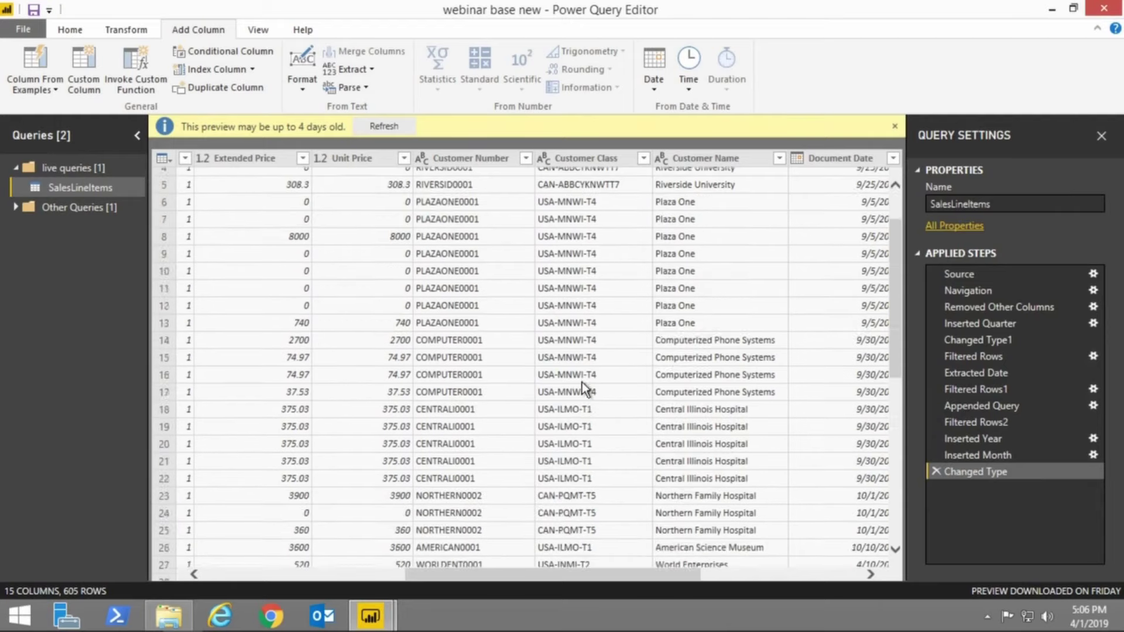
- Add a column from examples based on Customer Class, using CAN as the sample value for the first row
{"action": "scroll", "coordinate": [561, 381], "scroll_direction": "down", "scroll_amount": 14}
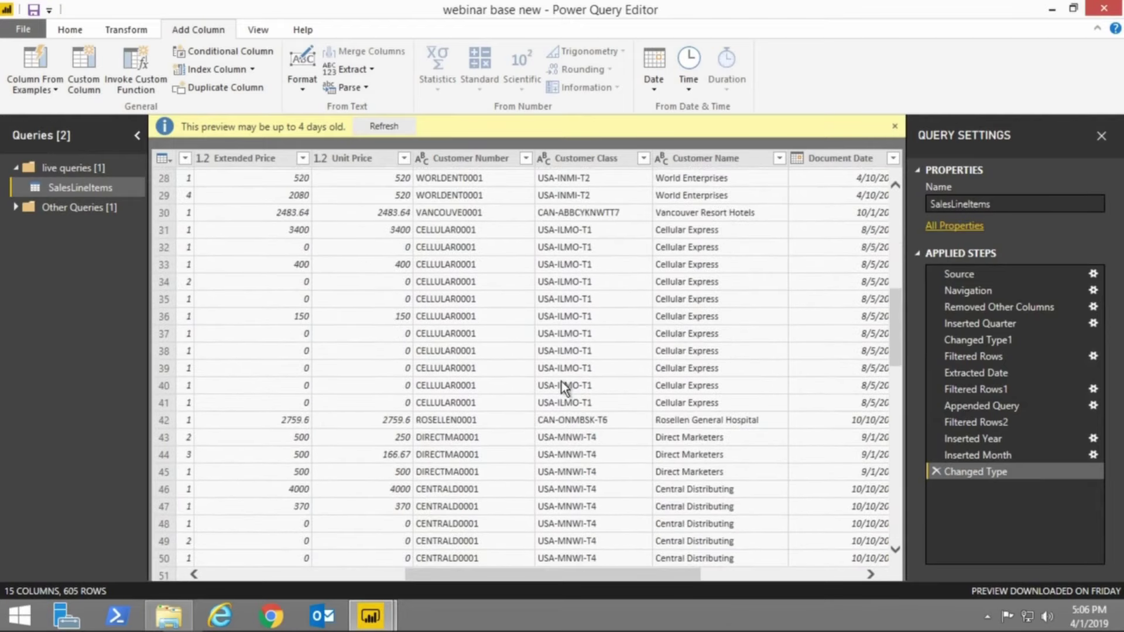
{"action": "scroll", "coordinate": [561, 381], "scroll_direction": "down", "scroll_amount": 5}
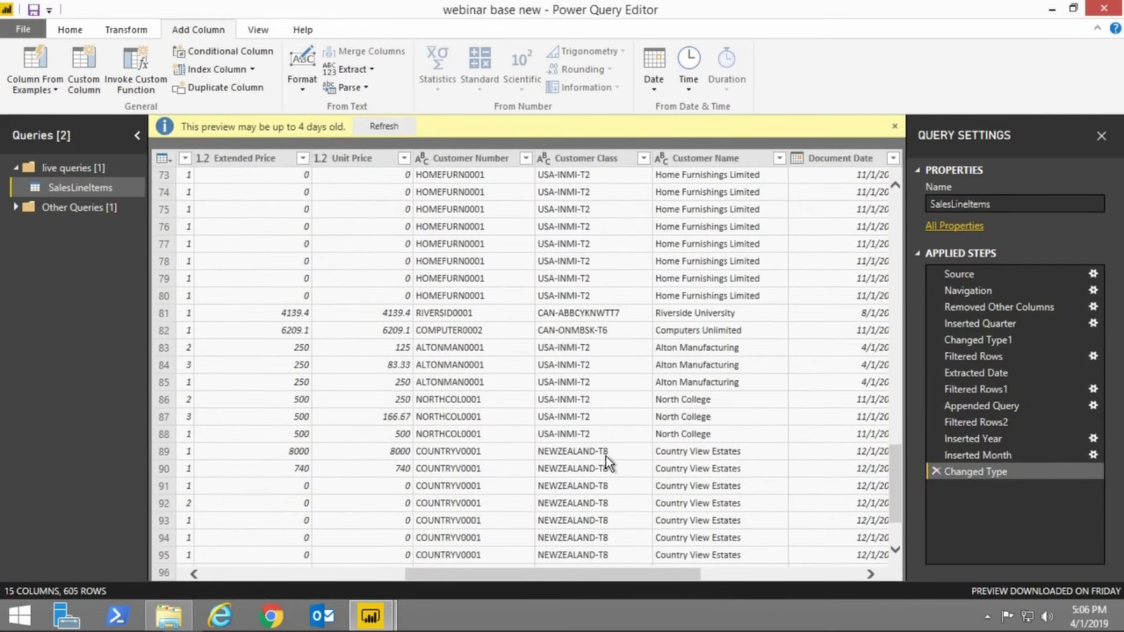
{"action": "scroll", "coordinate": [556, 329], "scroll_direction": "up", "scroll_amount": 6}
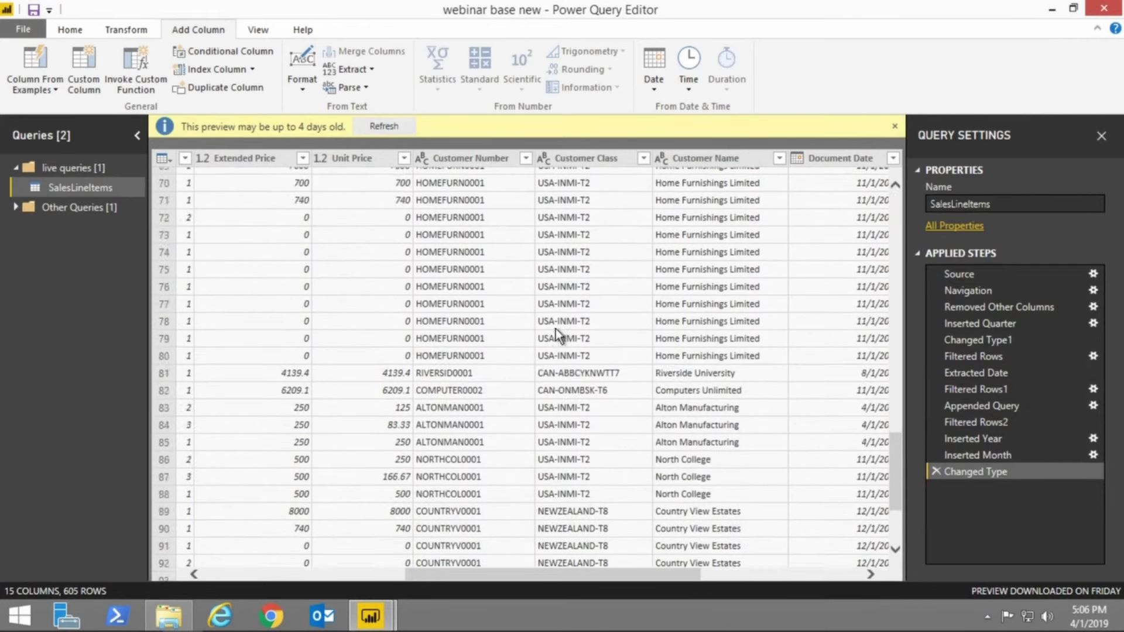
{"action": "scroll", "coordinate": [556, 331], "scroll_direction": "up", "scroll_amount": 11}
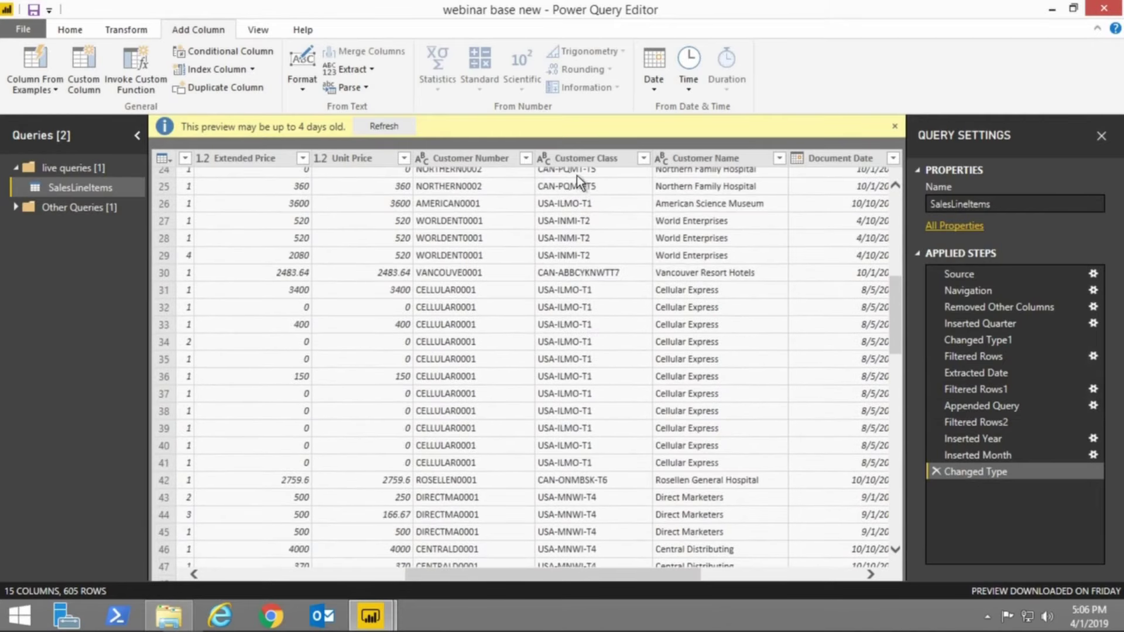
{"action": "left_click", "coordinate": [574, 160]}
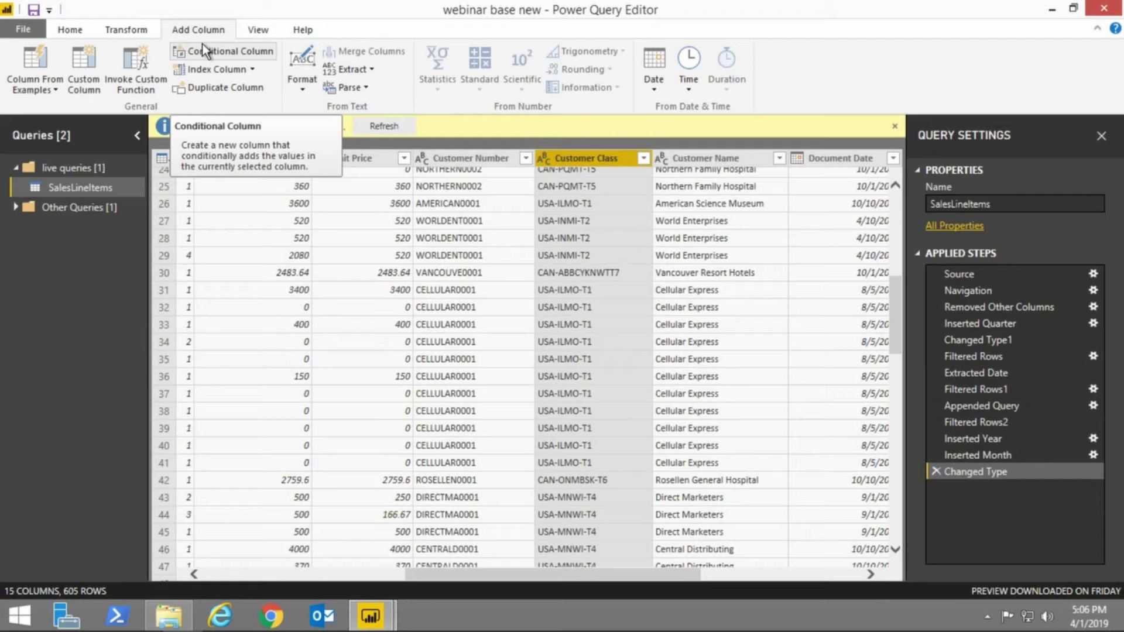
{"action": "left_click", "coordinate": [43, 69]}
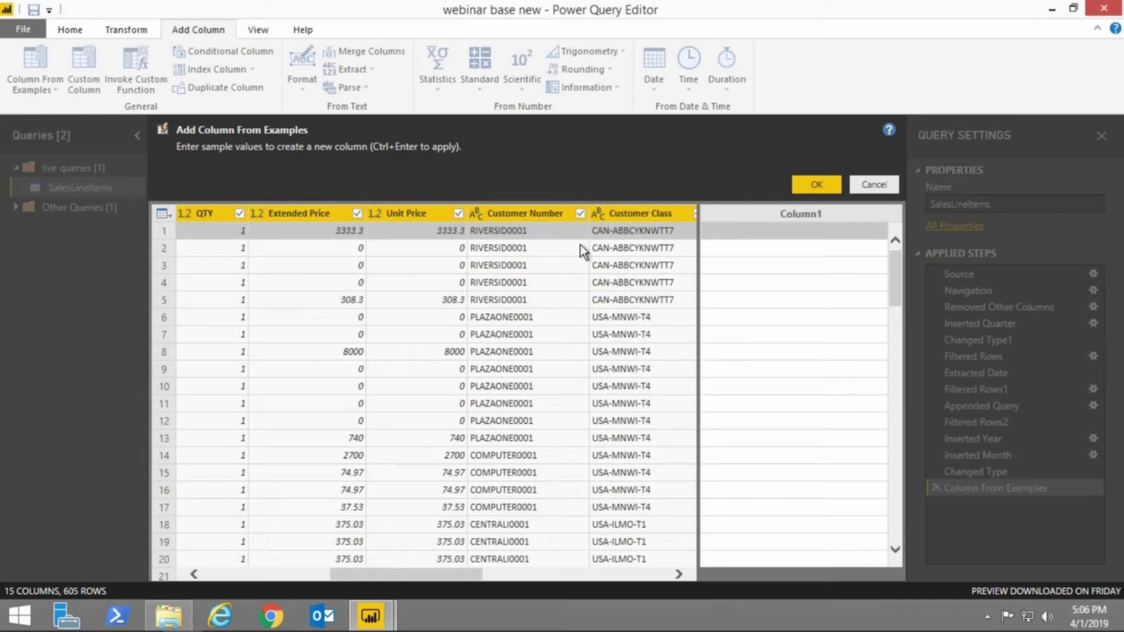
{"action": "left_click", "coordinate": [750, 232]}
{"action": "type", "text": "CAN"}
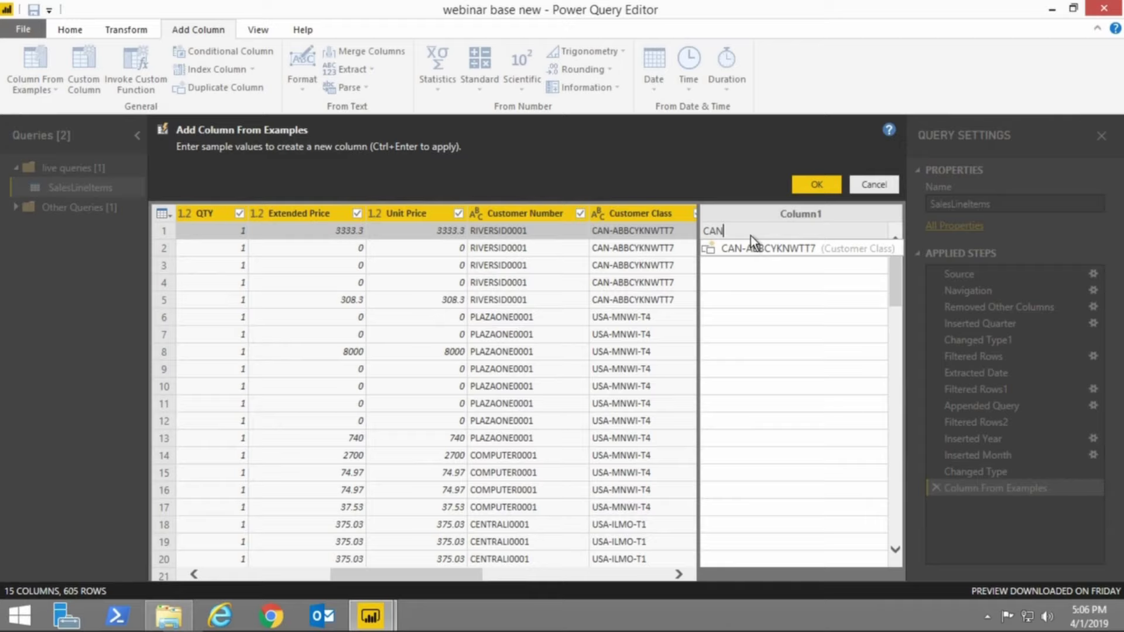
{"action": "key", "text": "Return"}
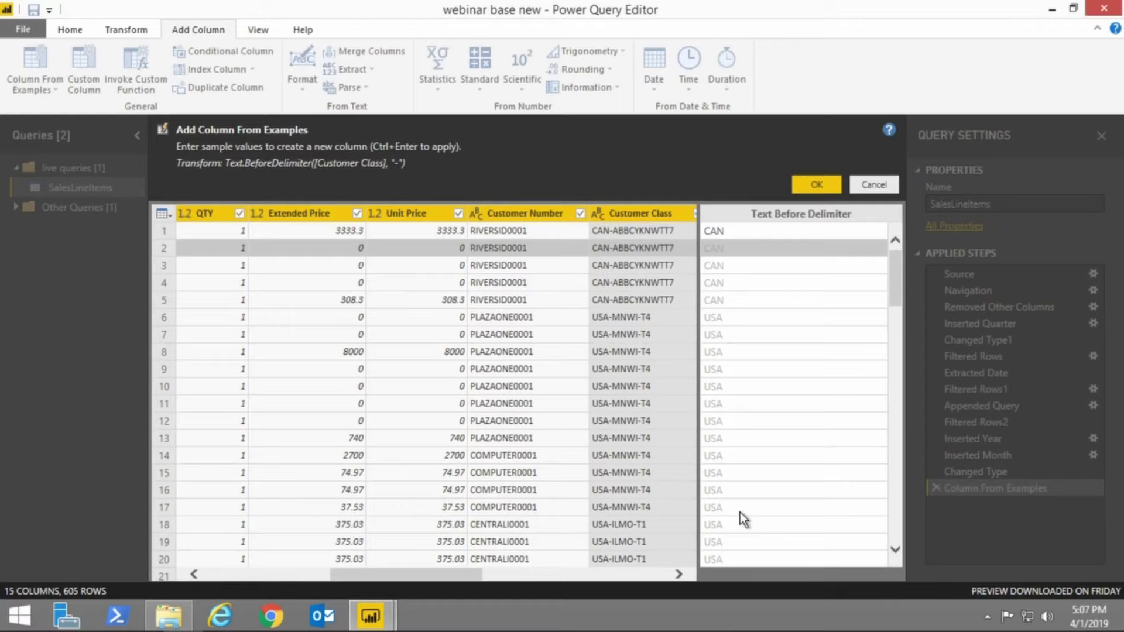
{"action": "scroll", "coordinate": [740, 511], "scroll_direction": "down", "scroll_amount": 16}
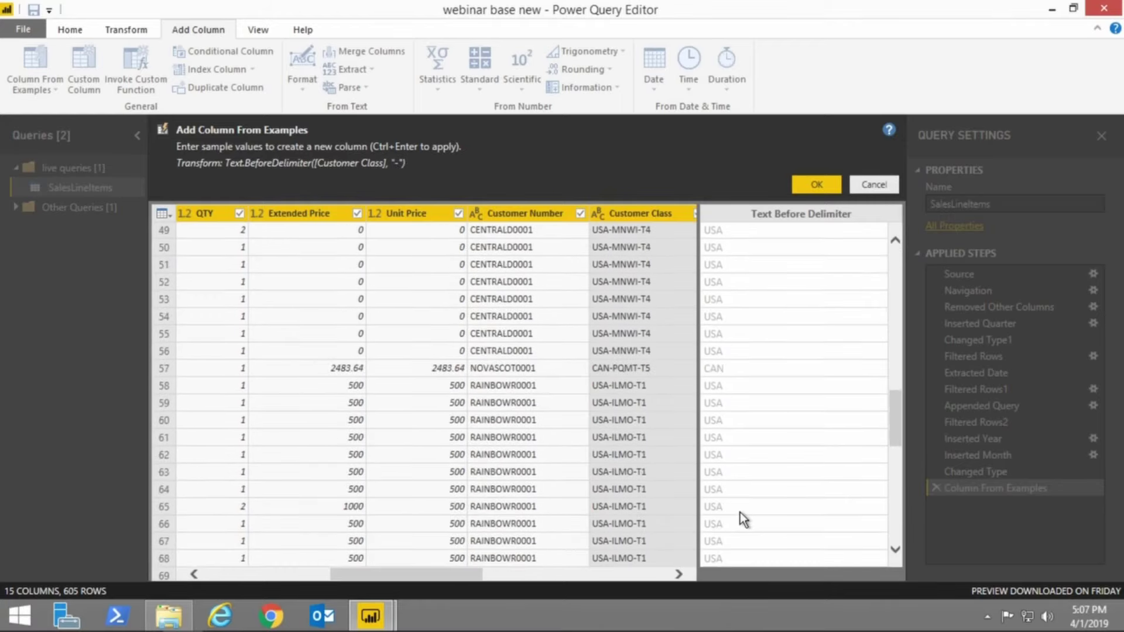
{"action": "scroll", "coordinate": [740, 512], "scroll_direction": "down", "scroll_amount": 11}
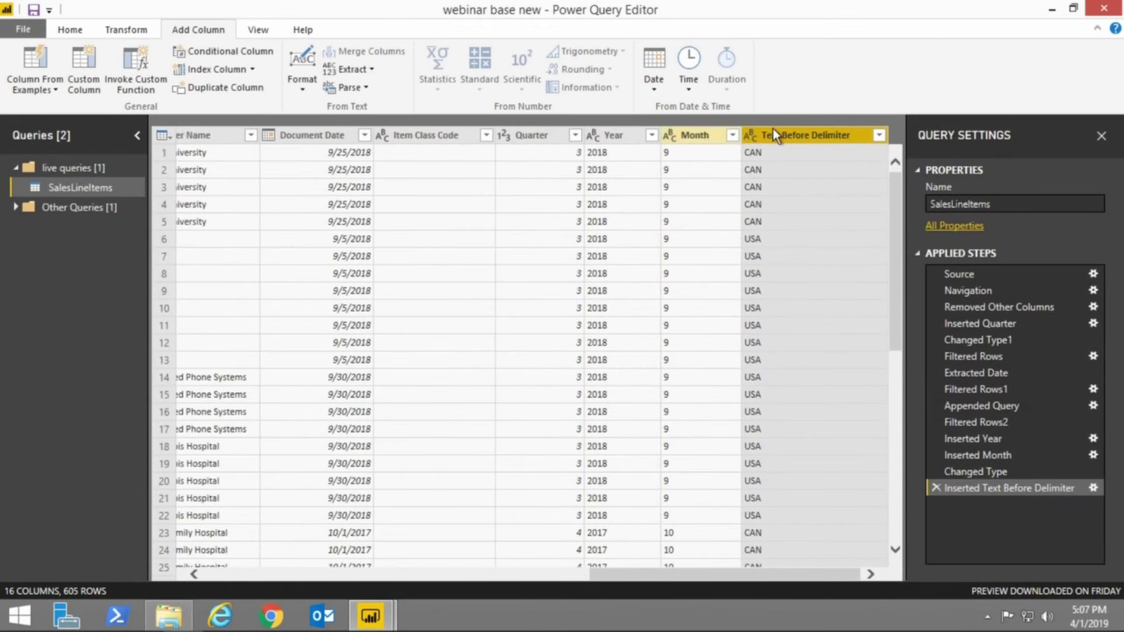
- Rename the Text Before Delimiter column to Country
{"action": "right_click", "coordinate": [785, 134]}
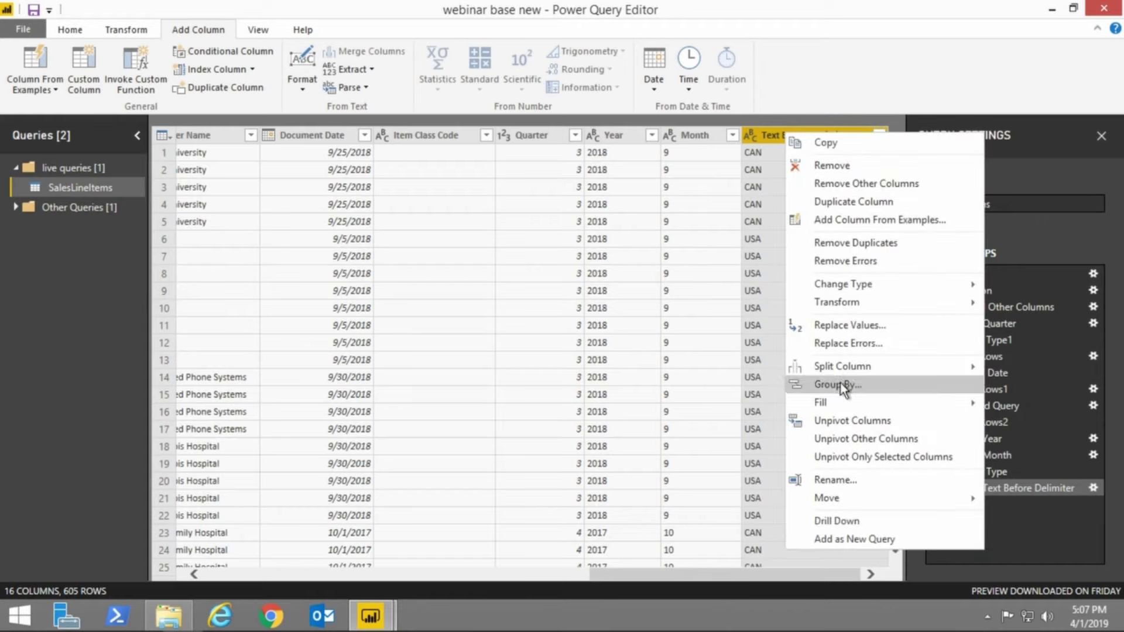
{"action": "left_click", "coordinate": [850, 480]}
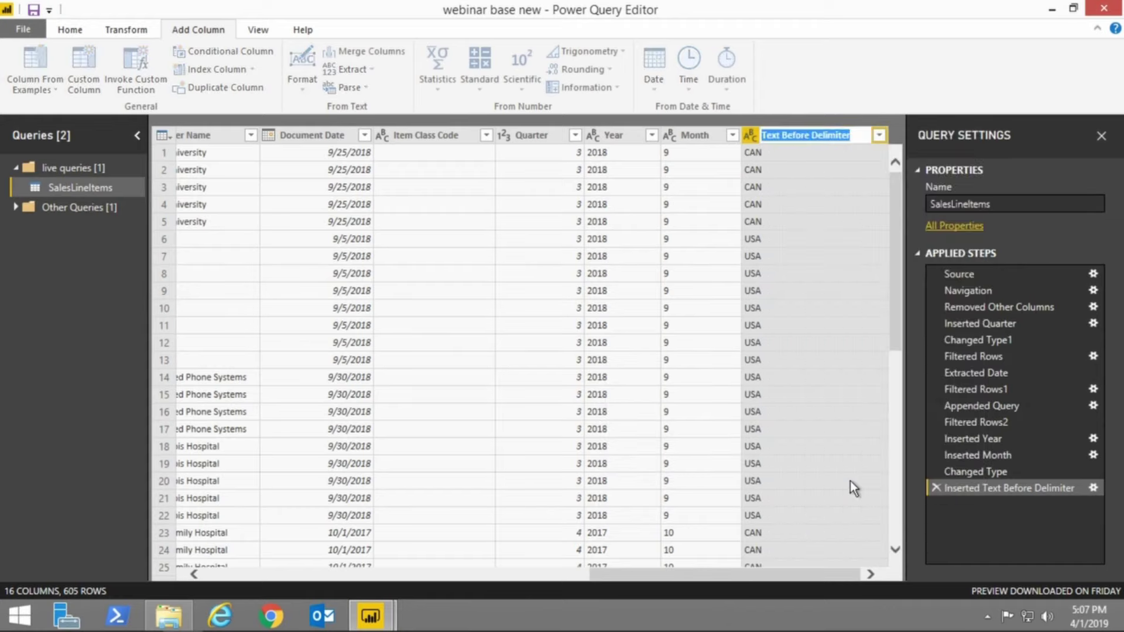
{"action": "type", "text": "C"}
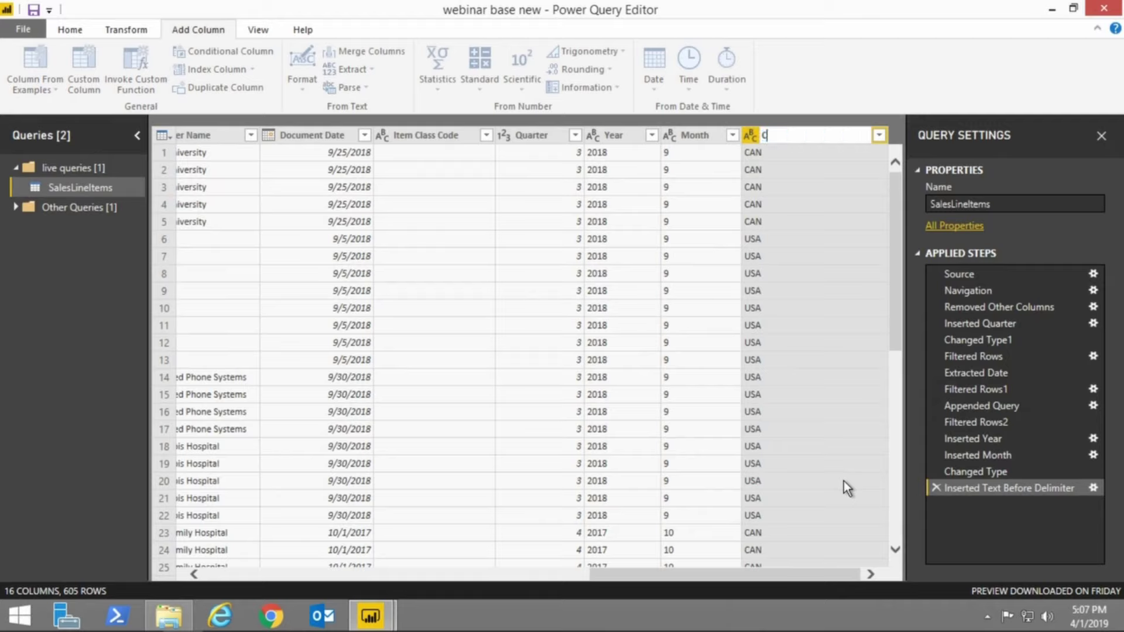
{"action": "type", "text": "ountry"}
{"action": "key", "text": "Return"}
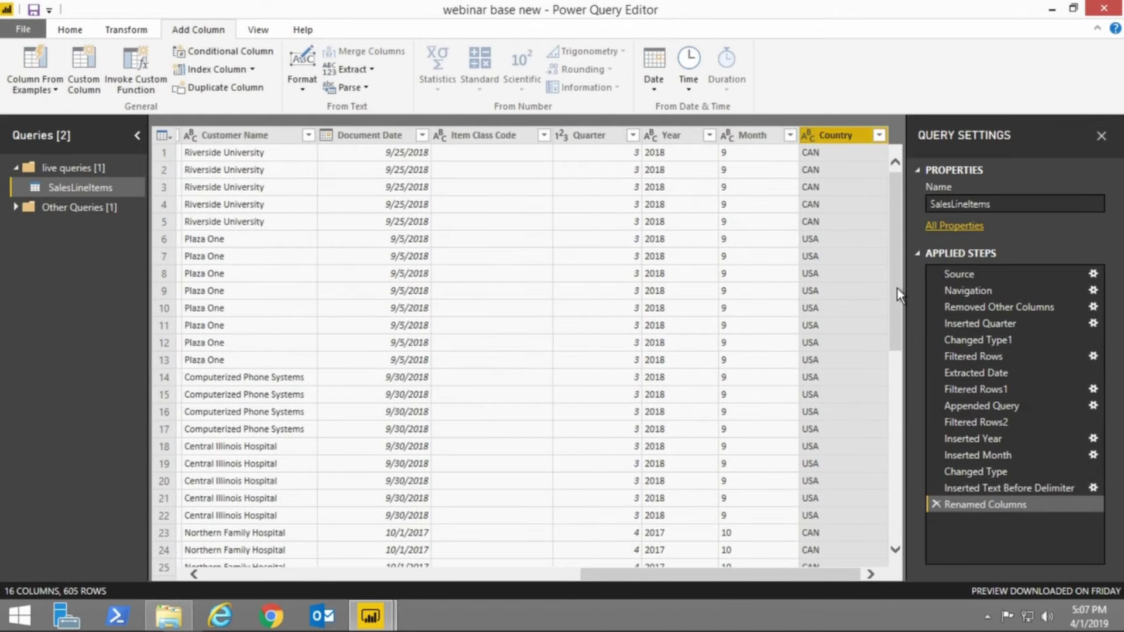
{"action": "left_click_drag", "start_coordinate": [896, 287], "coordinate": [896, 295]}
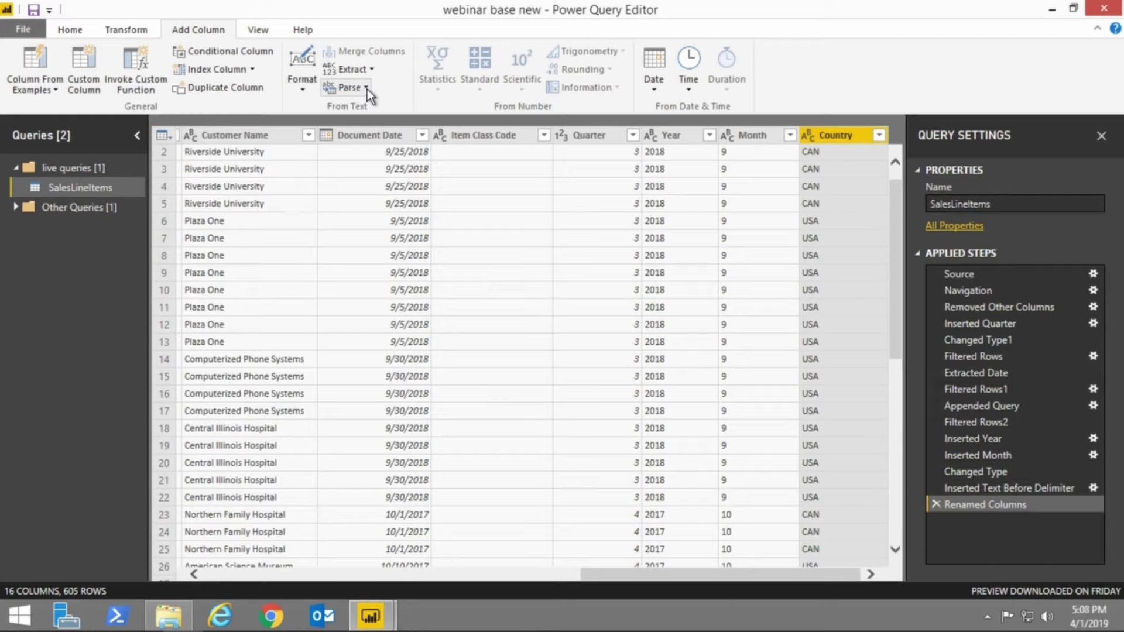
{"action": "left_click", "coordinate": [369, 71]}
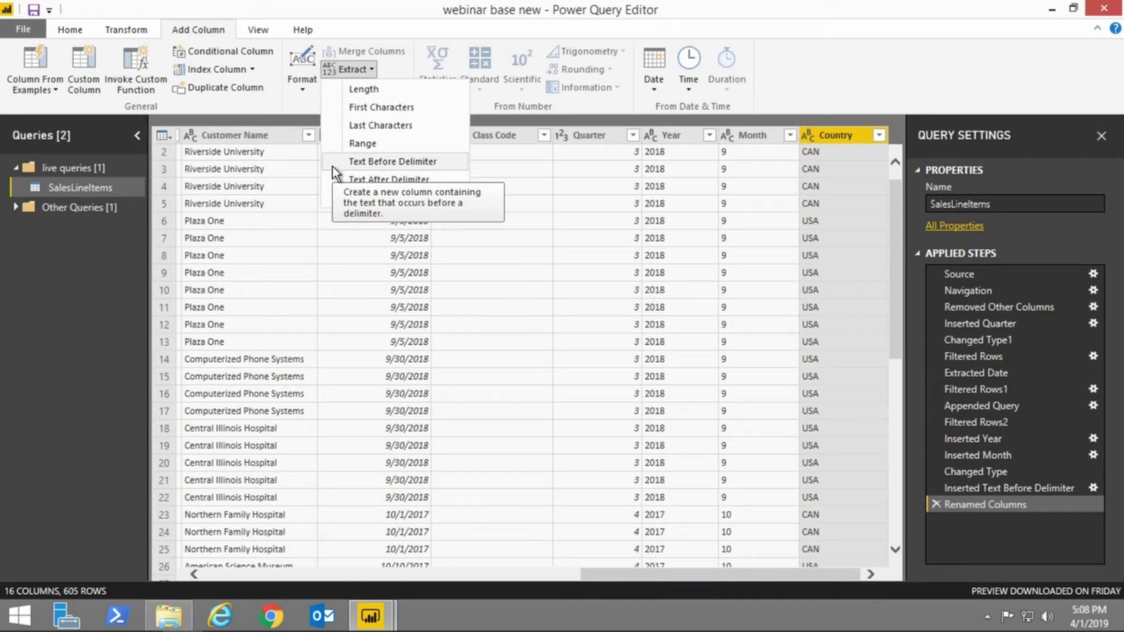
{"action": "left_click", "coordinate": [303, 86]}
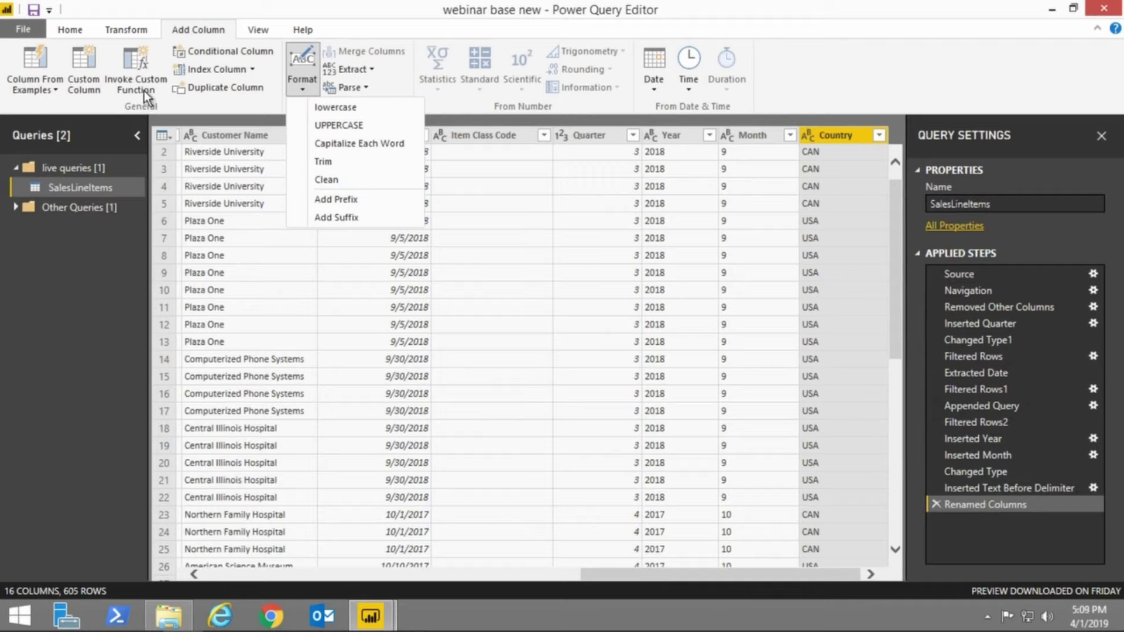
- Start a conditional column named Location with a rule that outputs North America if Country equals CAN
{"action": "left_click", "coordinate": [247, 55]}
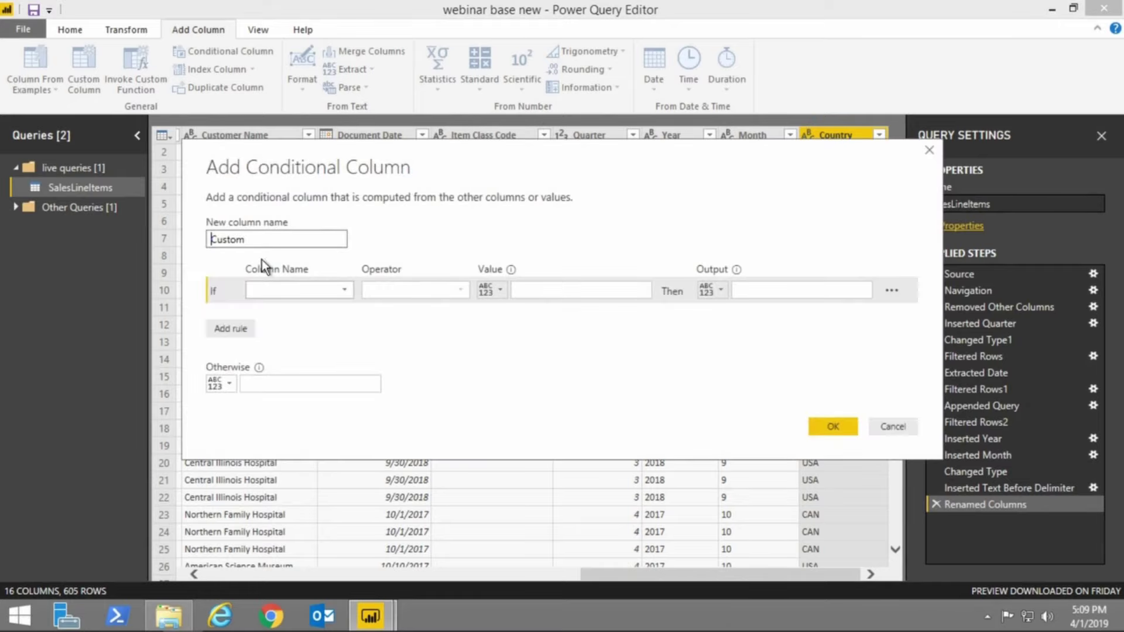
{"action": "left_click_drag", "start_coordinate": [267, 243], "coordinate": [201, 244]}
{"action": "type", "text": "Location"}
{"action": "left_click", "coordinate": [333, 289]}
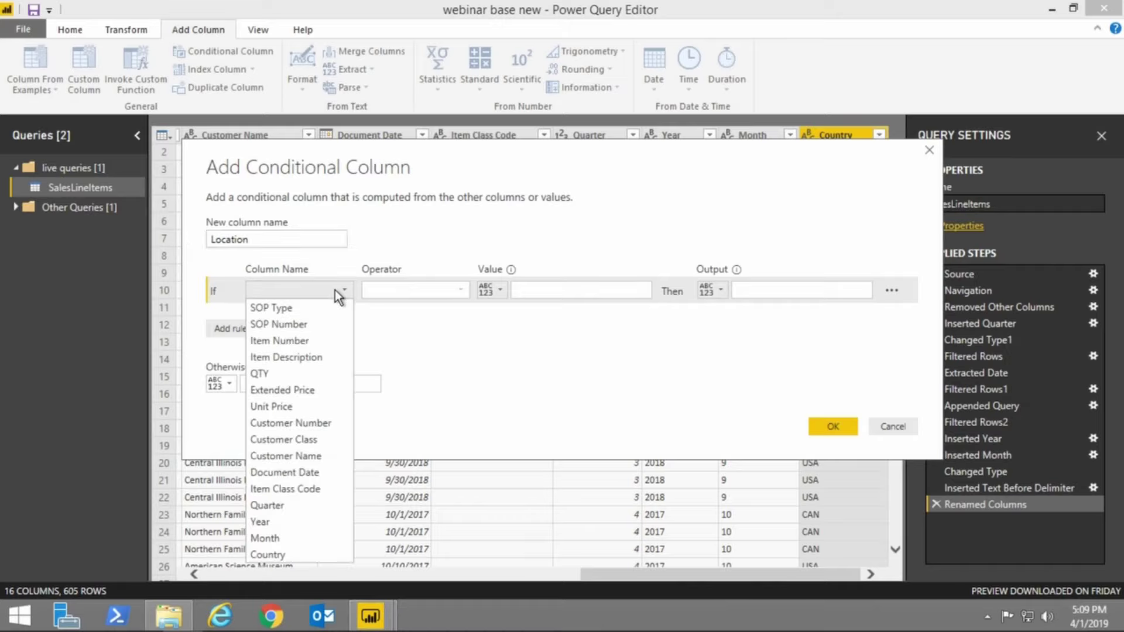
{"action": "left_click", "coordinate": [282, 554]}
{"action": "left_click", "coordinate": [535, 288]}
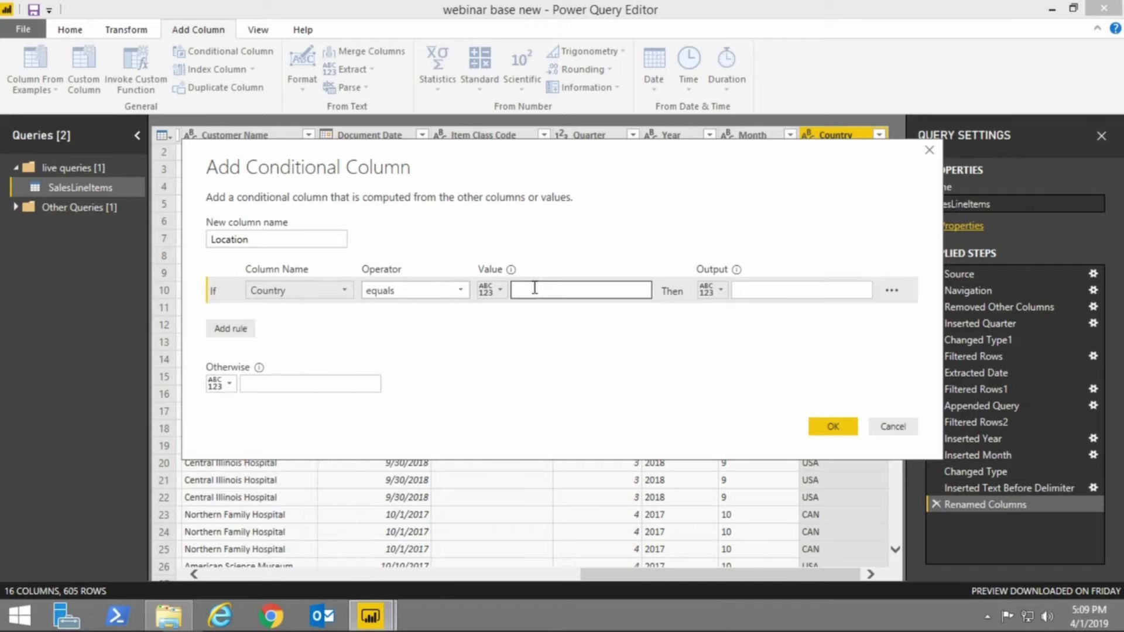
{"action": "type", "text": "CAN"}
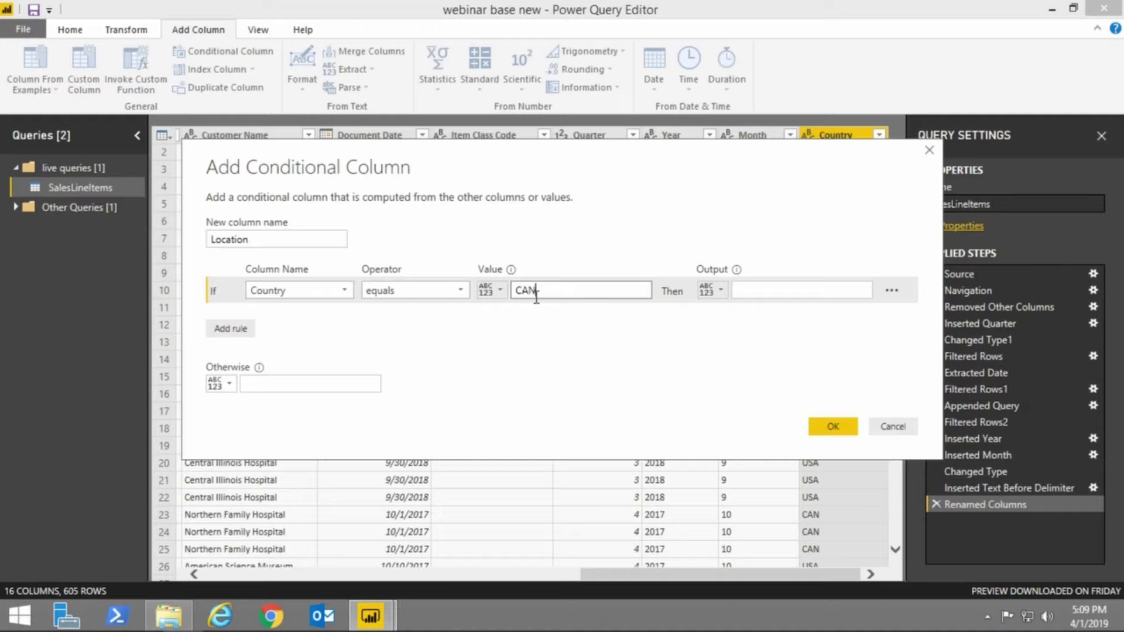
{"action": "left_click", "coordinate": [770, 296]}
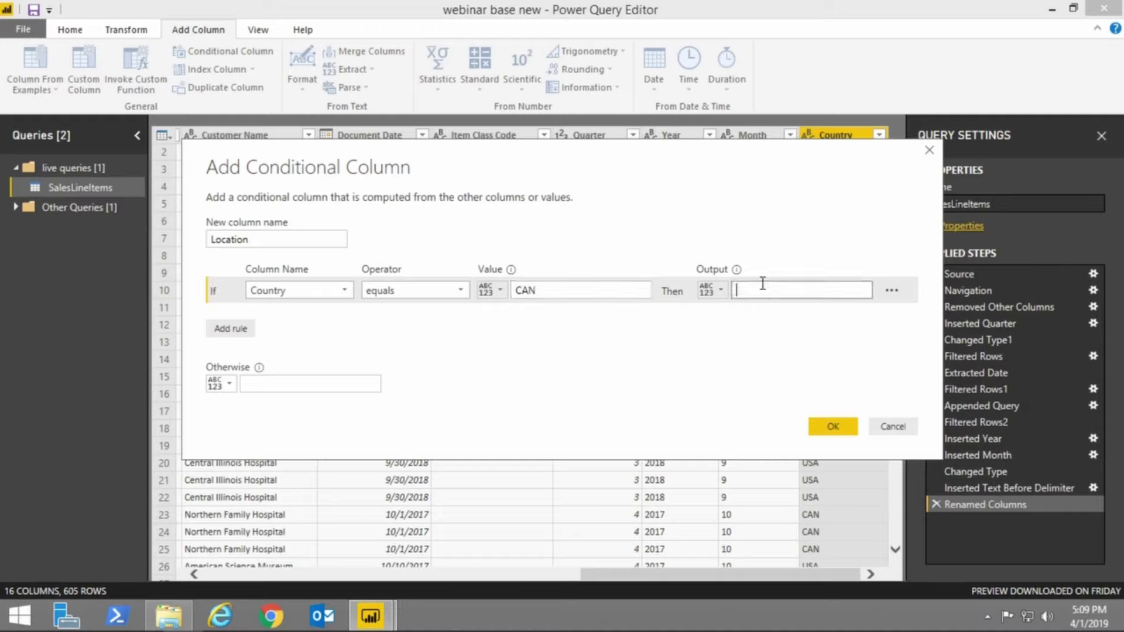
{"action": "type", "text": "No"}
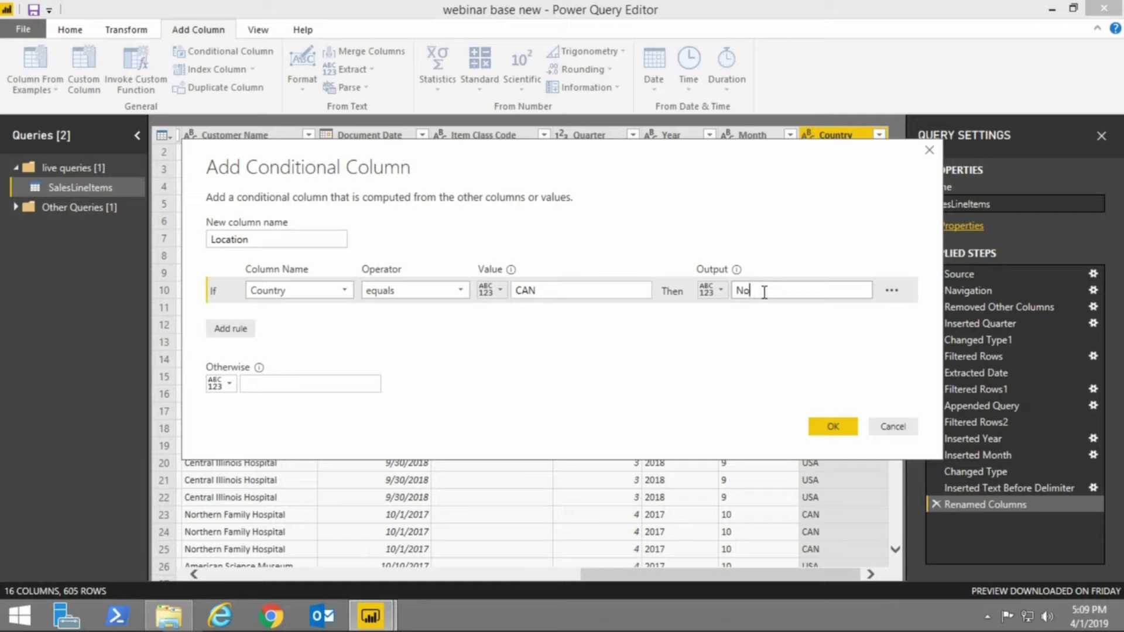
{"action": "type", "text": "rth America"}
- Add an Else If rule to the Location column that outputs North America if Country equals USA
{"action": "left_click", "coordinate": [233, 335]}
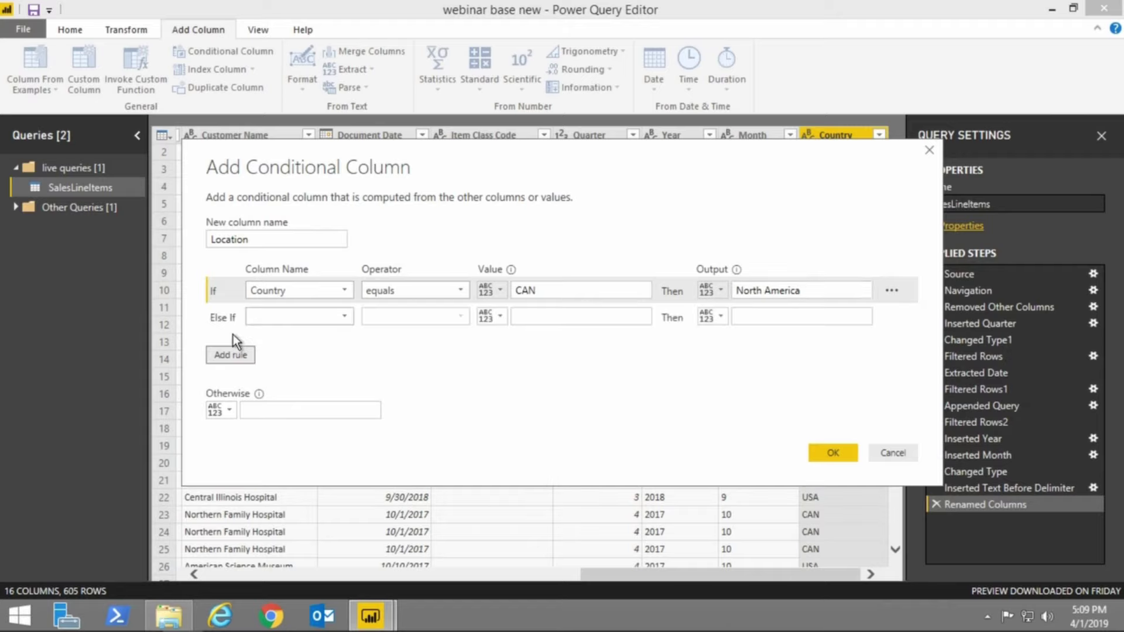
{"action": "left_click", "coordinate": [337, 318]}
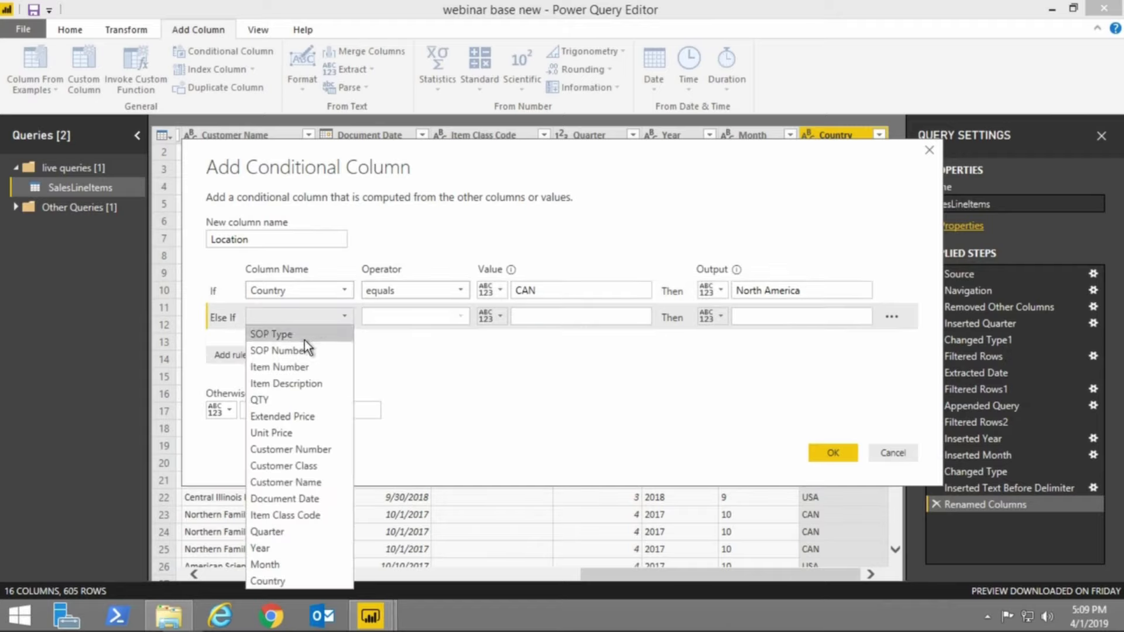
{"action": "left_click", "coordinate": [302, 582]}
{"action": "left_click", "coordinate": [540, 314]}
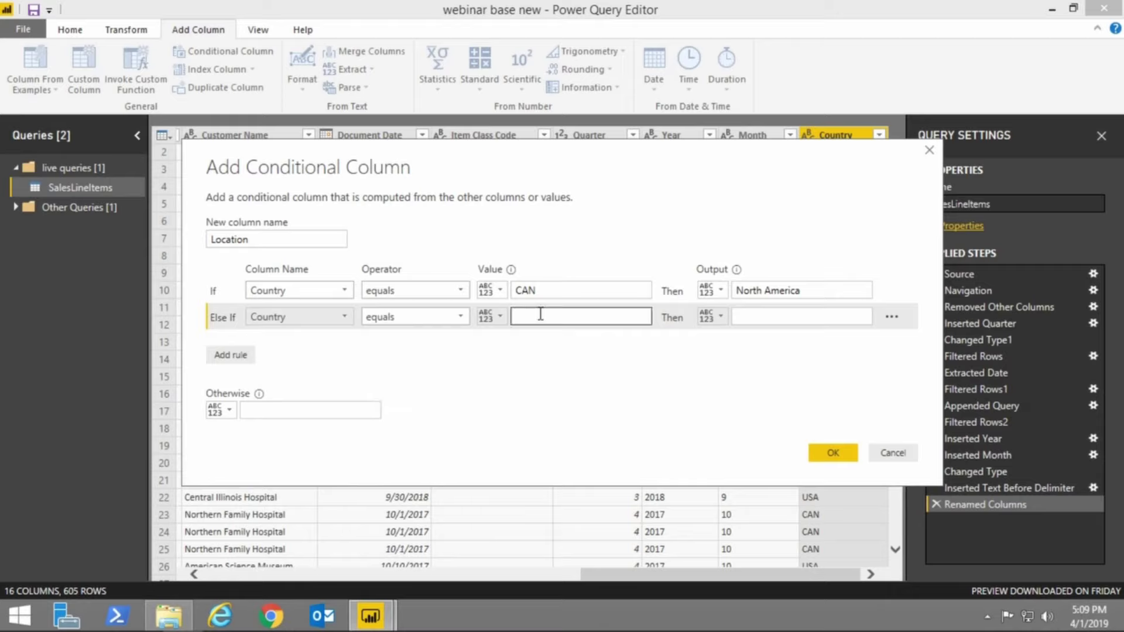
{"action": "type", "text": "USA"}
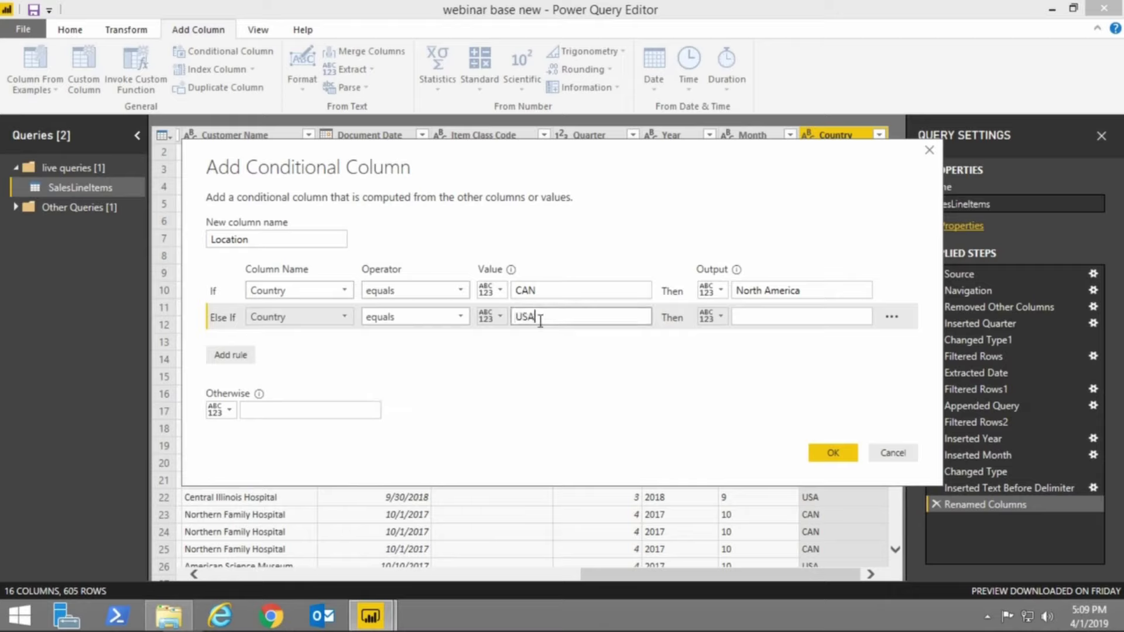
{"action": "key", "text": "Tab"}
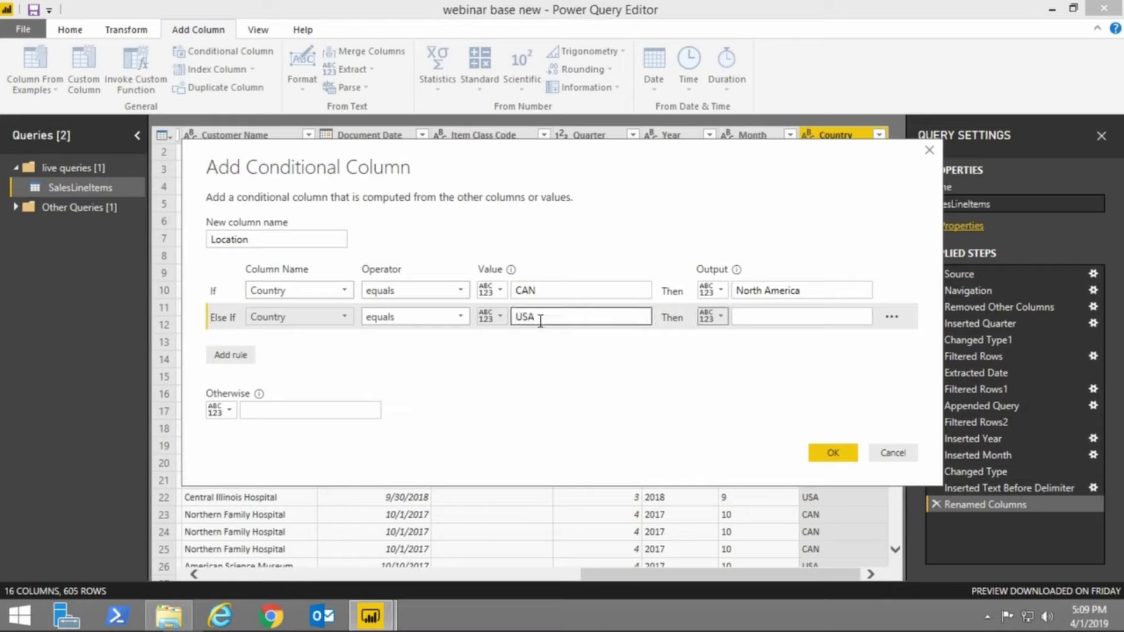
{"action": "key", "text": "Tab"}
{"action": "key", "text": "Tab"}
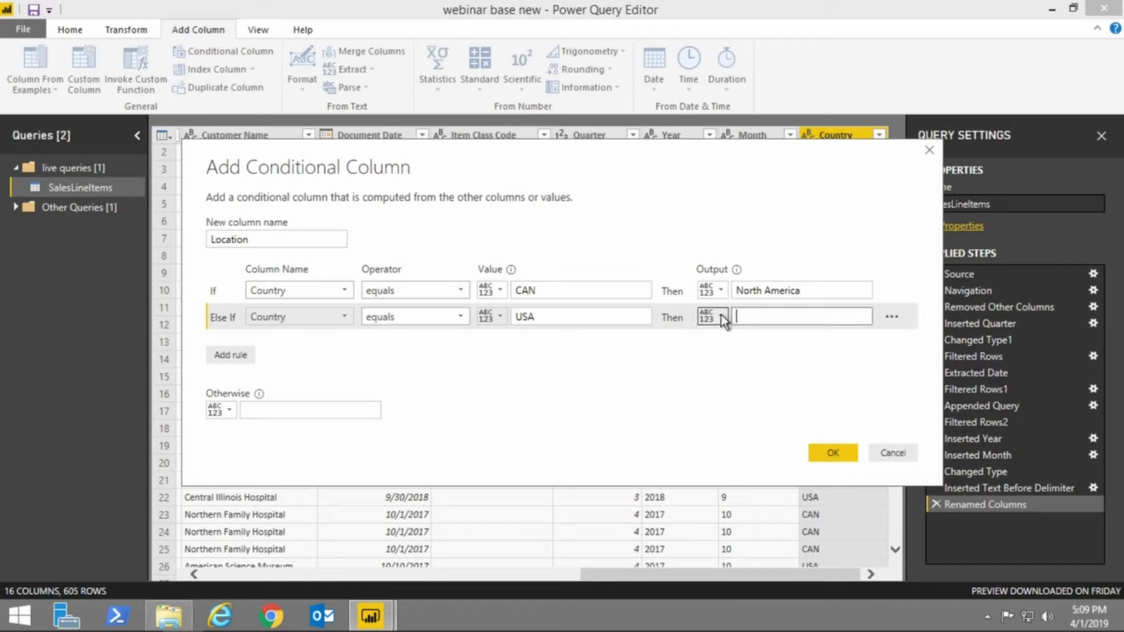
{"action": "type", "text": "North America"}
- Set the Otherwise output to Other, create the Location column and review its values down the table
{"action": "key", "text": "Tab"}
{"action": "key", "text": "Tab"}
{"action": "key", "text": "Tab"}
{"action": "key", "text": "Tab"}
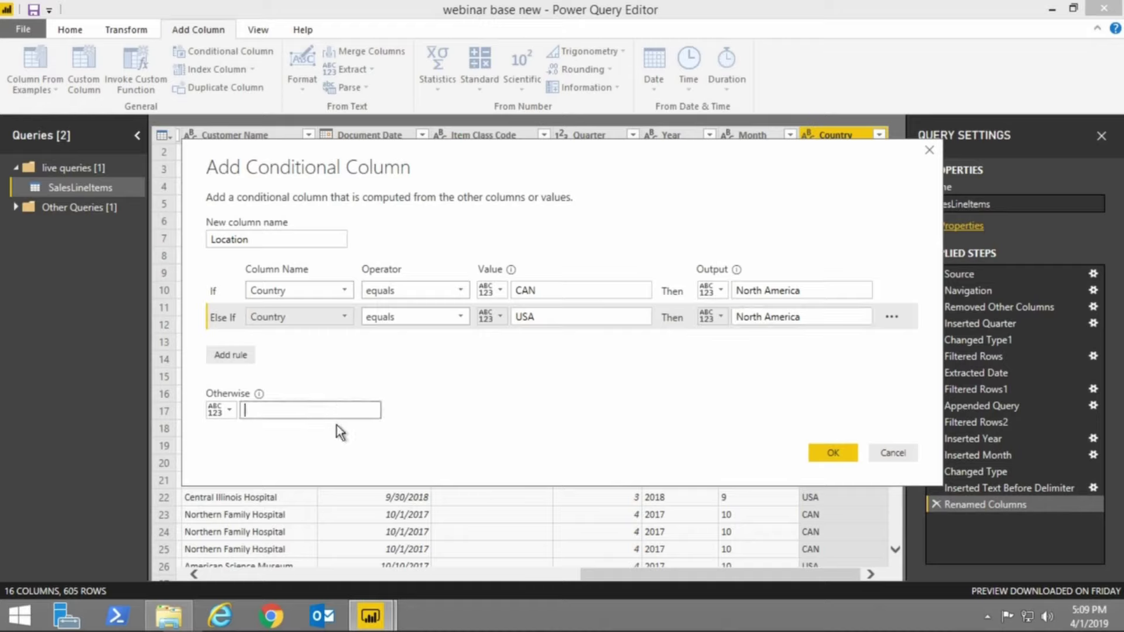
{"action": "type", "text": "Other"}
{"action": "left_click", "coordinate": [841, 452]}
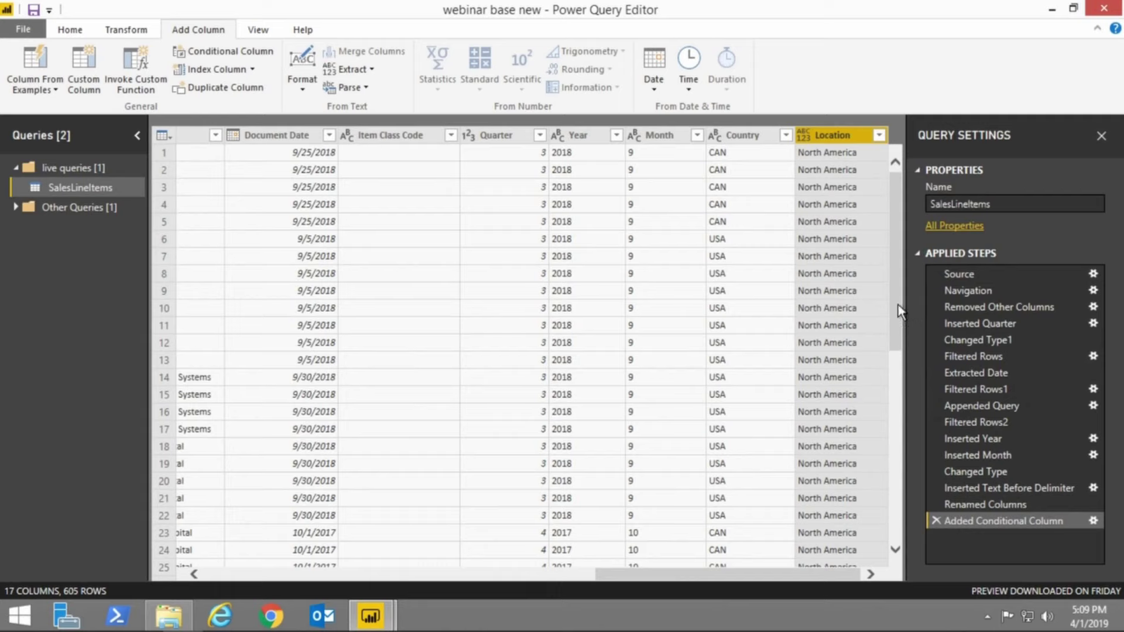
{"action": "left_click_drag", "start_coordinate": [897, 304], "coordinate": [889, 578]}
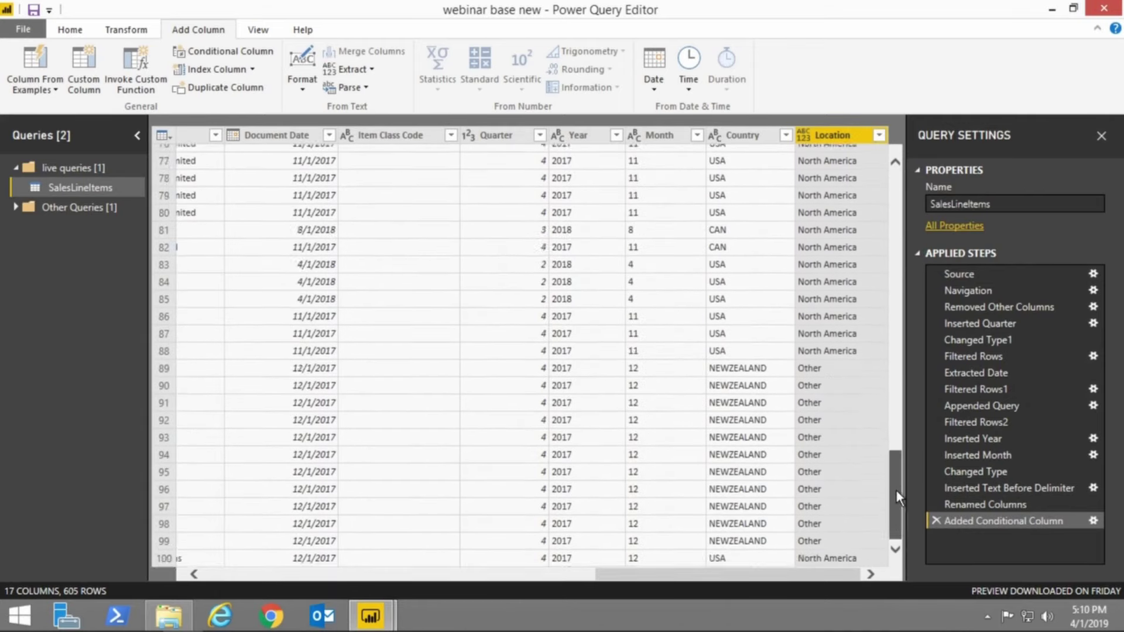
{"action": "left_click_drag", "start_coordinate": [895, 489], "coordinate": [897, 177]}
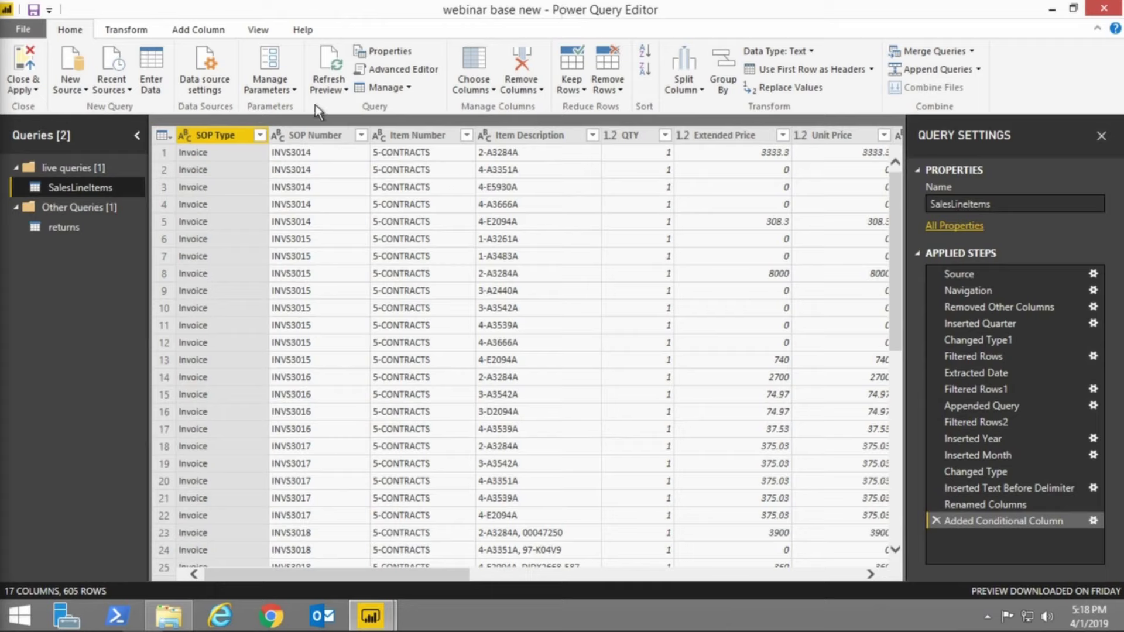
- Create a new parameter named Date with a current value of 1/1/2018
{"action": "left_click", "coordinate": [283, 93]}
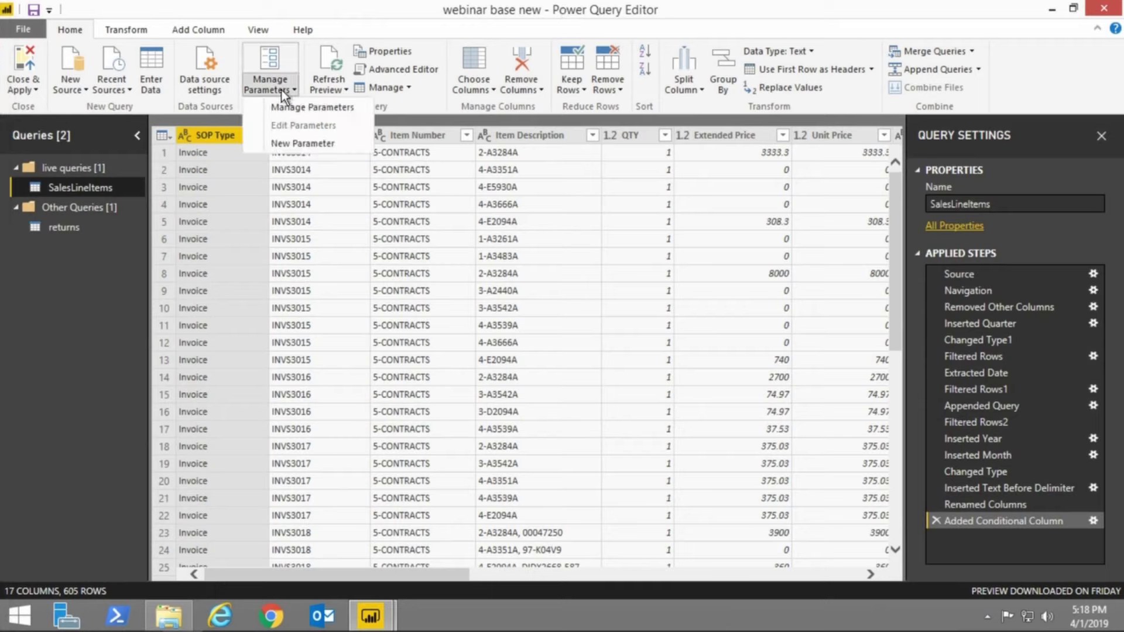
{"action": "left_click", "coordinate": [307, 148]}
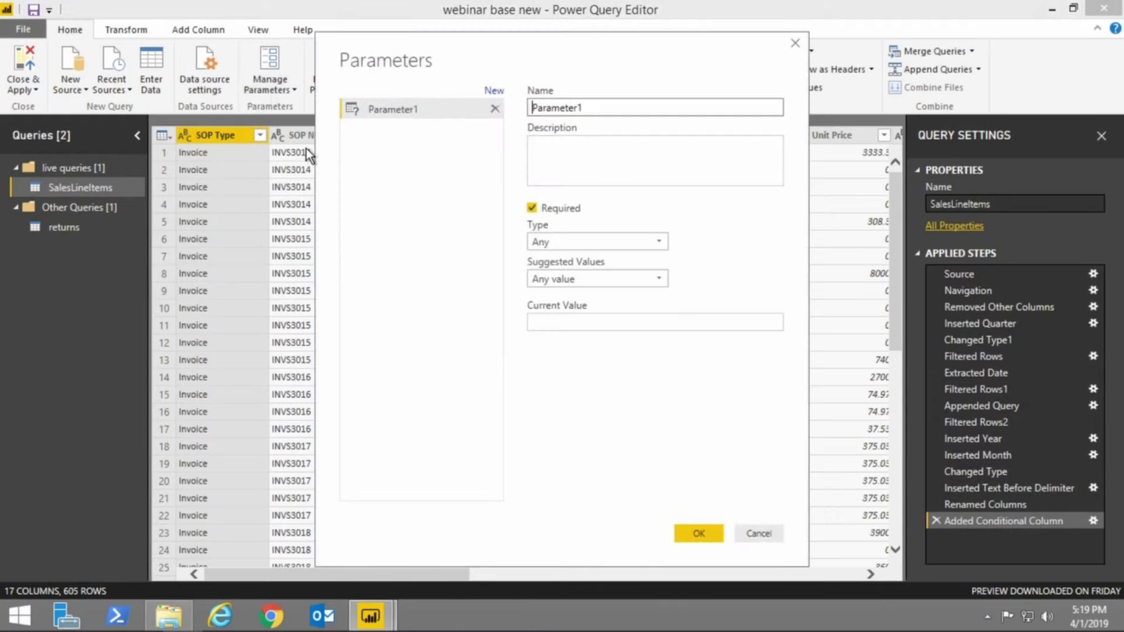
{"action": "left_click", "coordinate": [481, 107]}
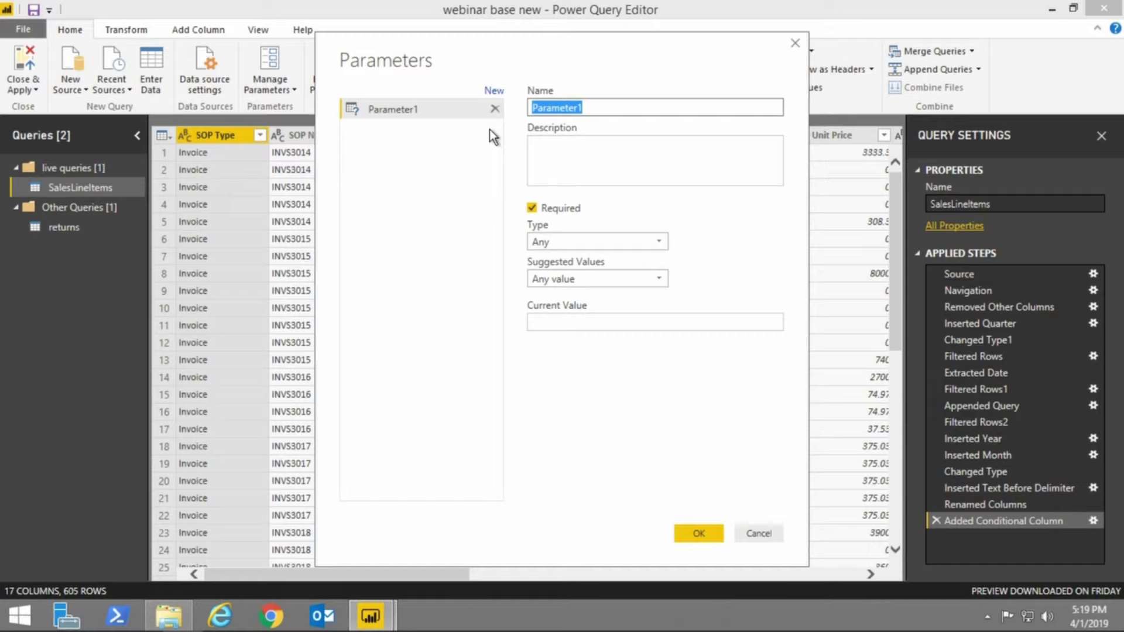
{"action": "type", "text": "Date"}
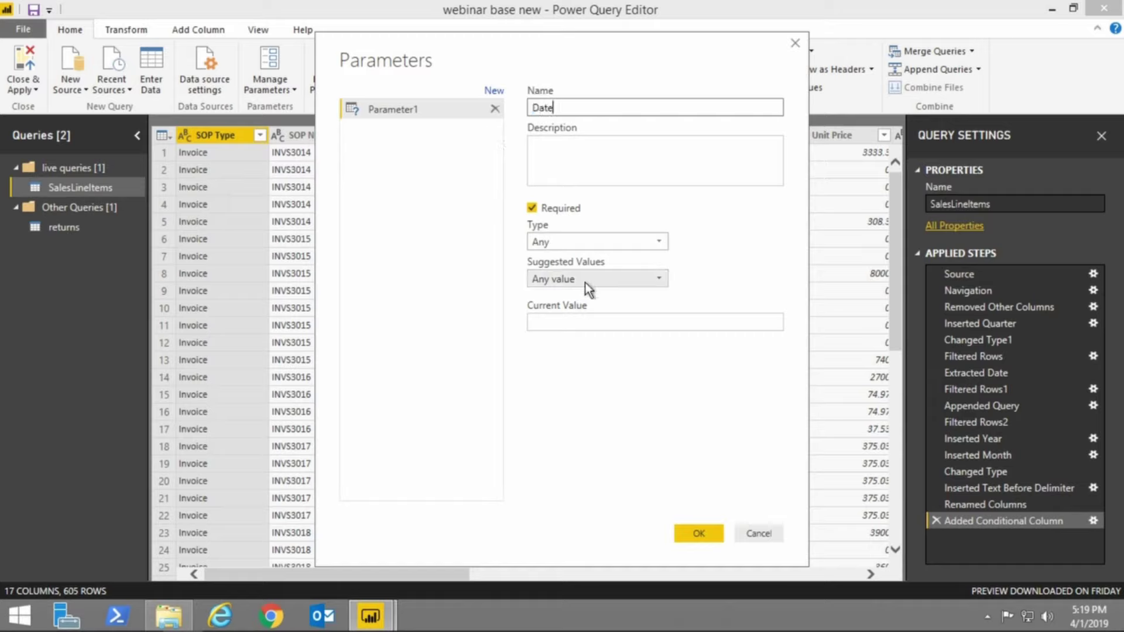
{"action": "left_click", "coordinate": [558, 322]}
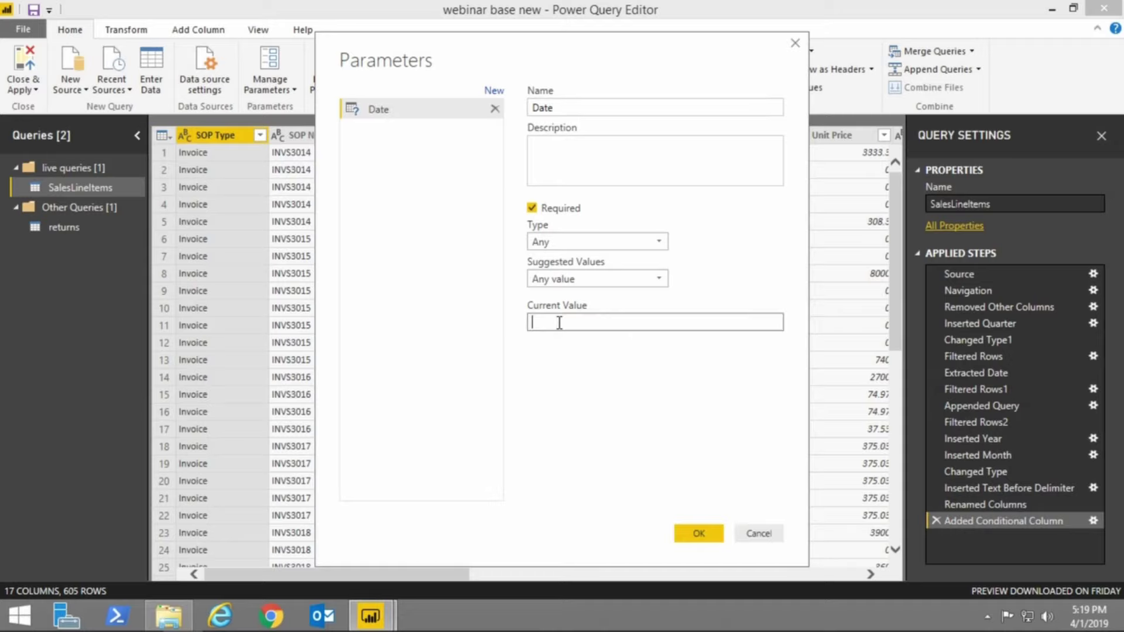
{"action": "type", "text": "018"}
{"action": "left_click", "coordinate": [695, 530]}
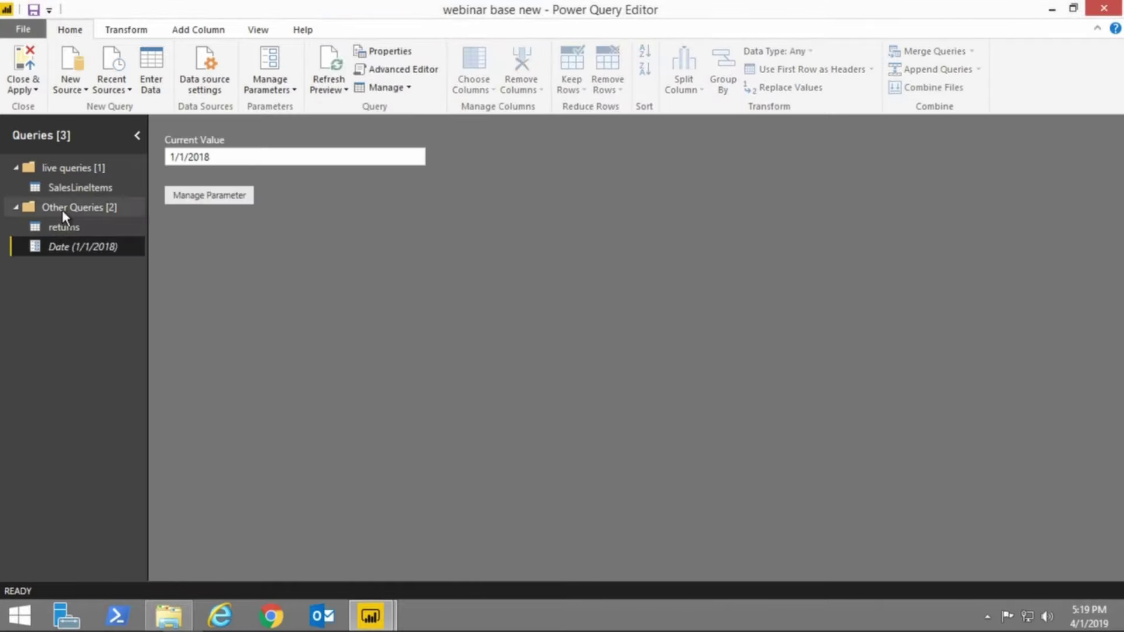
- Move the Date parameter into a new query group named parameters
{"action": "right_click", "coordinate": [73, 252]}
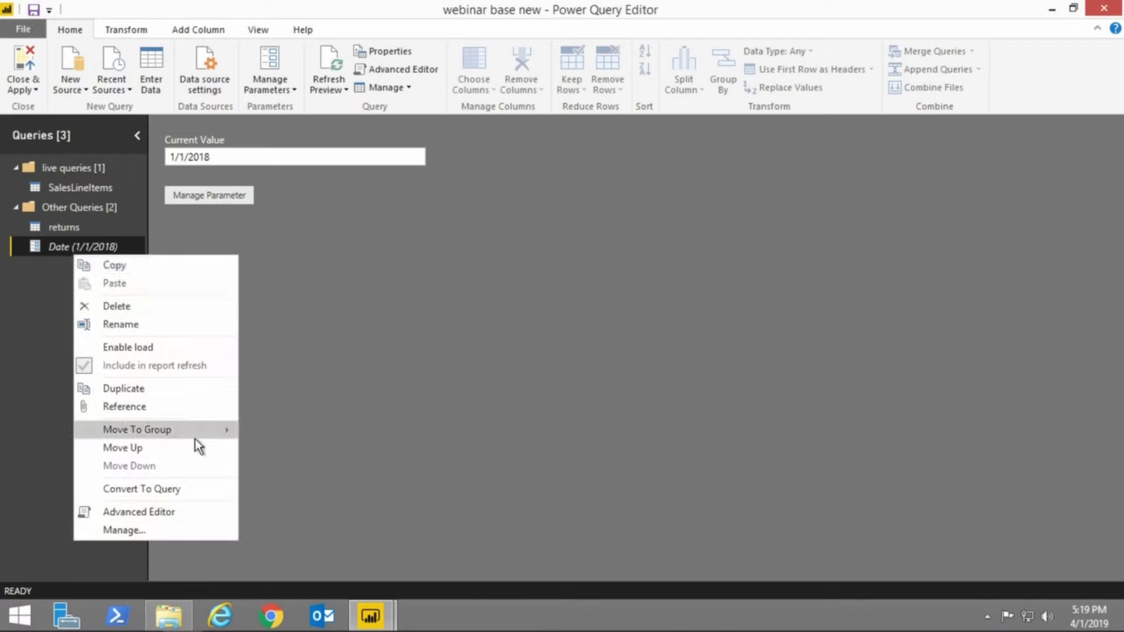
{"action": "mouse_move", "coordinate": [195, 438]}
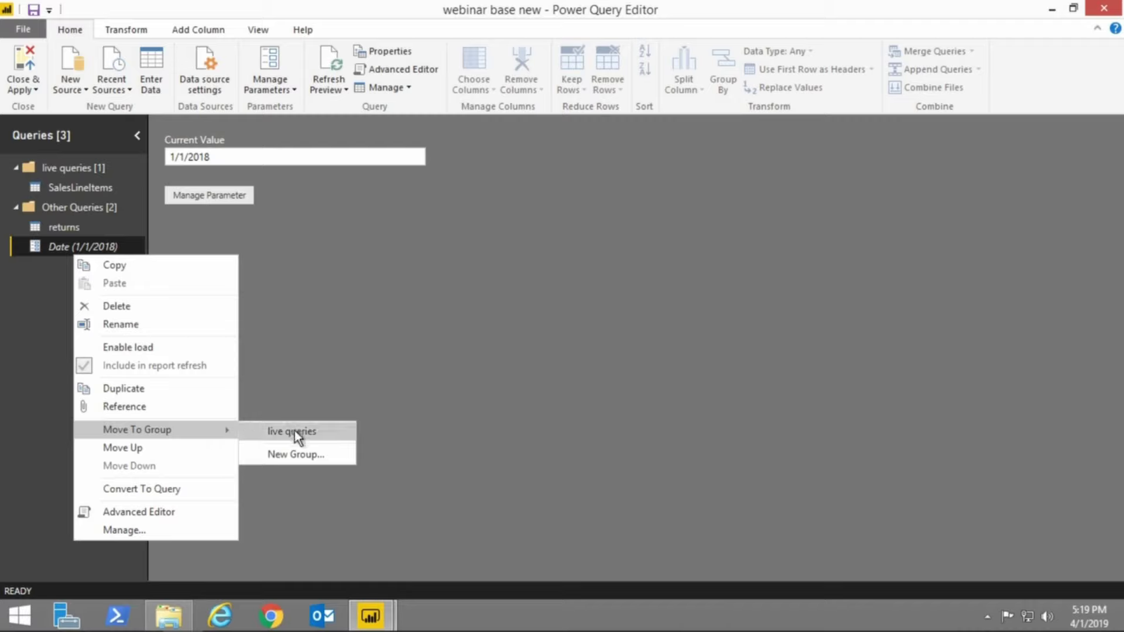
{"action": "left_click", "coordinate": [295, 457]}
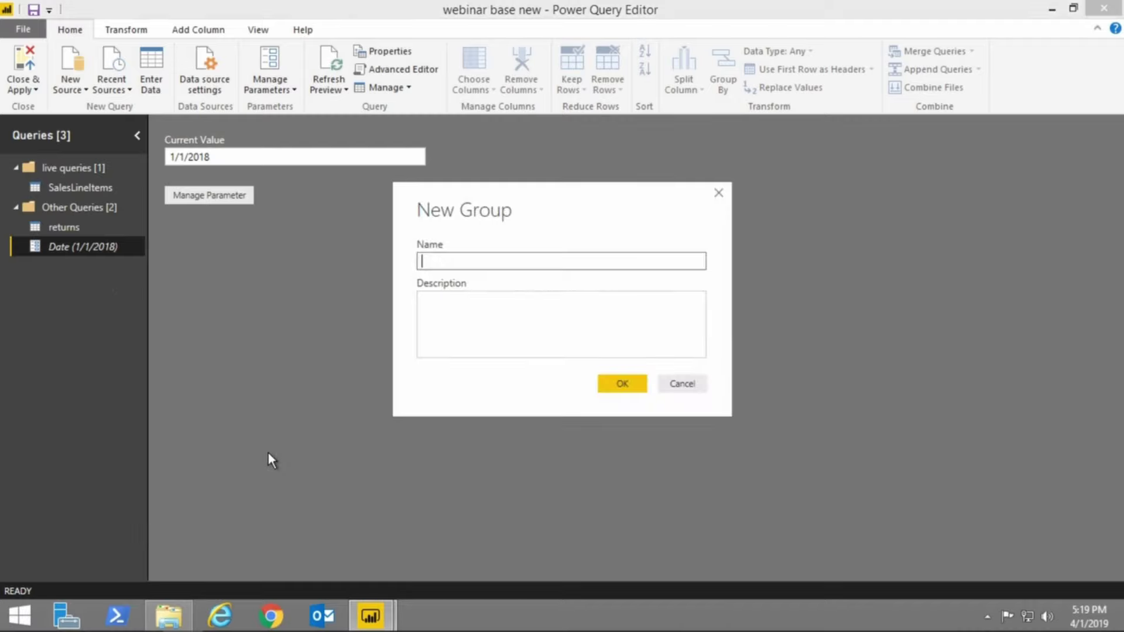
{"action": "type", "text": "parameters"}
{"action": "left_click", "coordinate": [643, 379]}
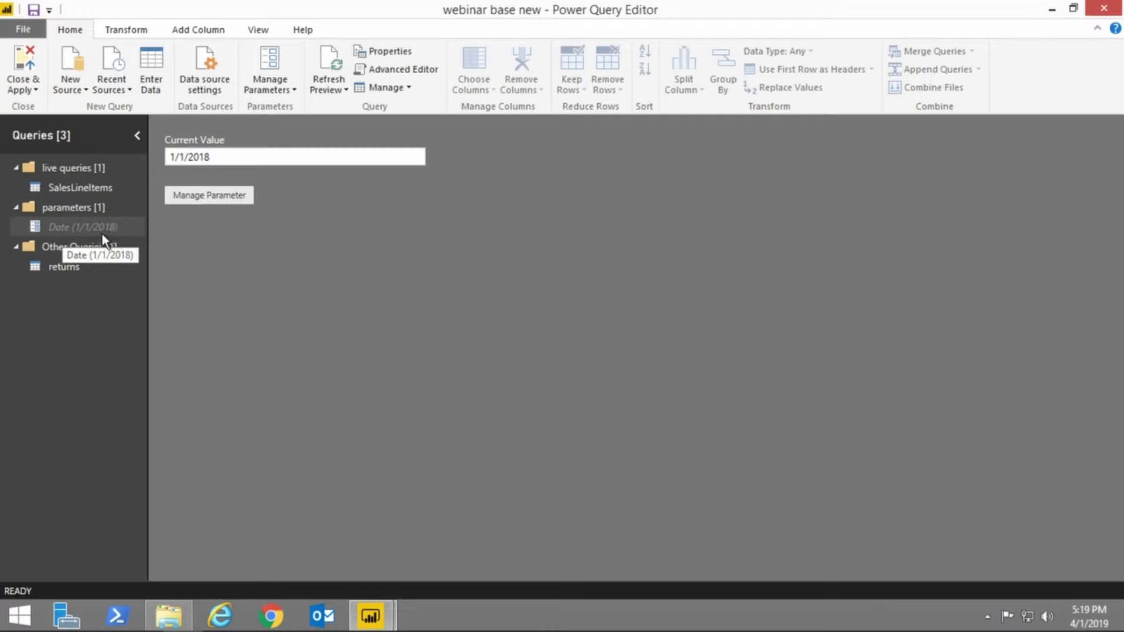
{"action": "left_click", "coordinate": [57, 231]}
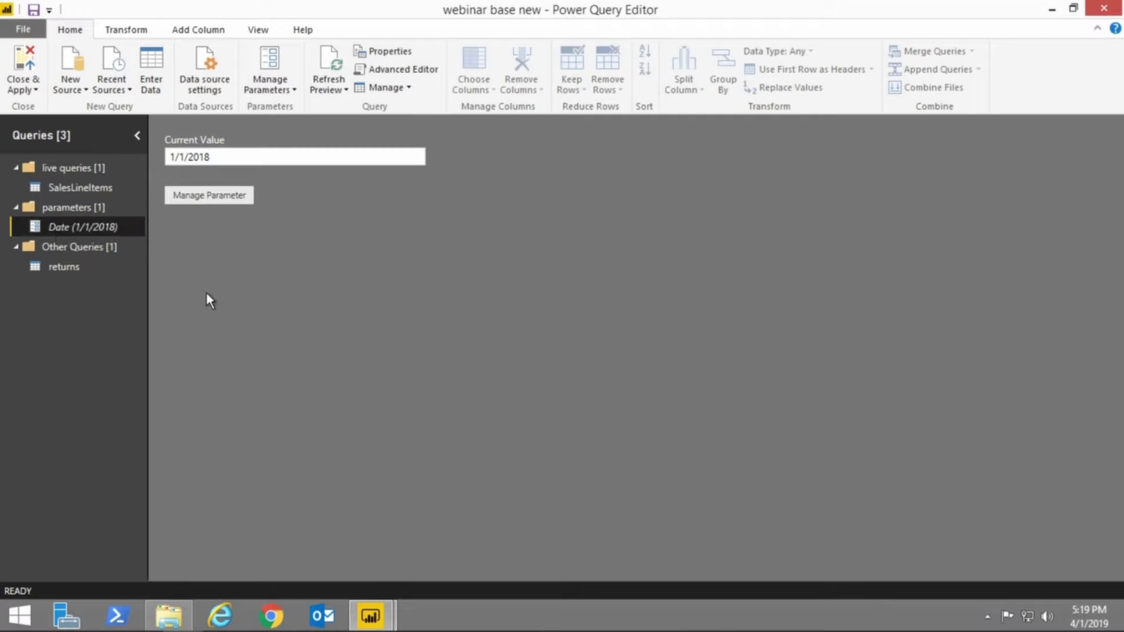
- Start a custom date filter on the SalesLineItems Document Date column, using the Date parameter as its comparison value
{"action": "left_click", "coordinate": [67, 194]}
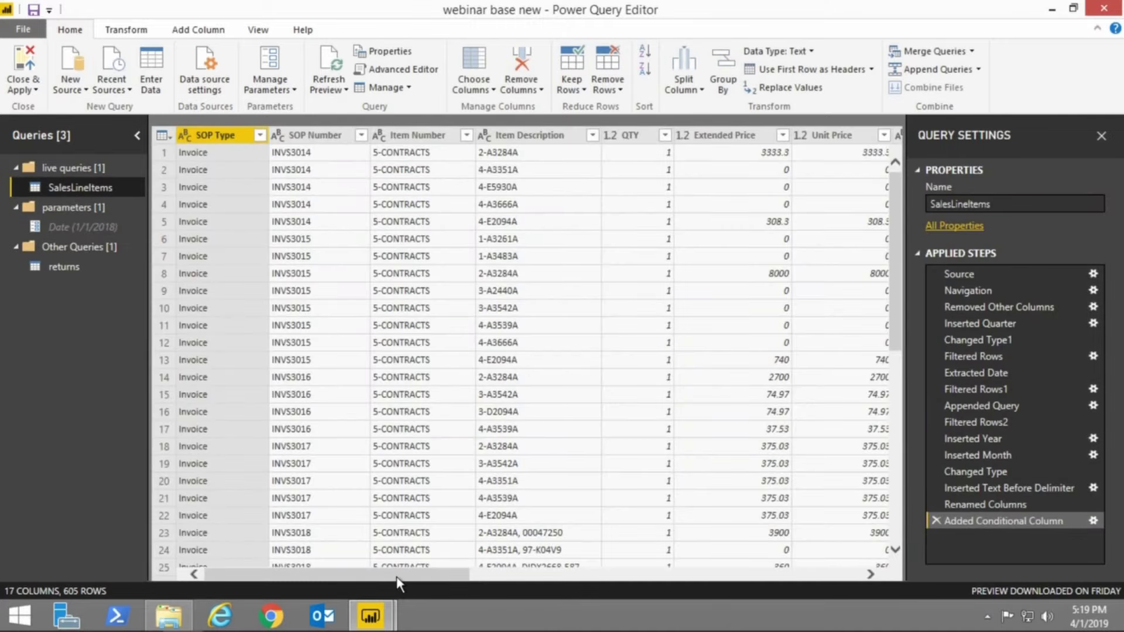
{"action": "left_click_drag", "start_coordinate": [395, 576], "coordinate": [742, 601]}
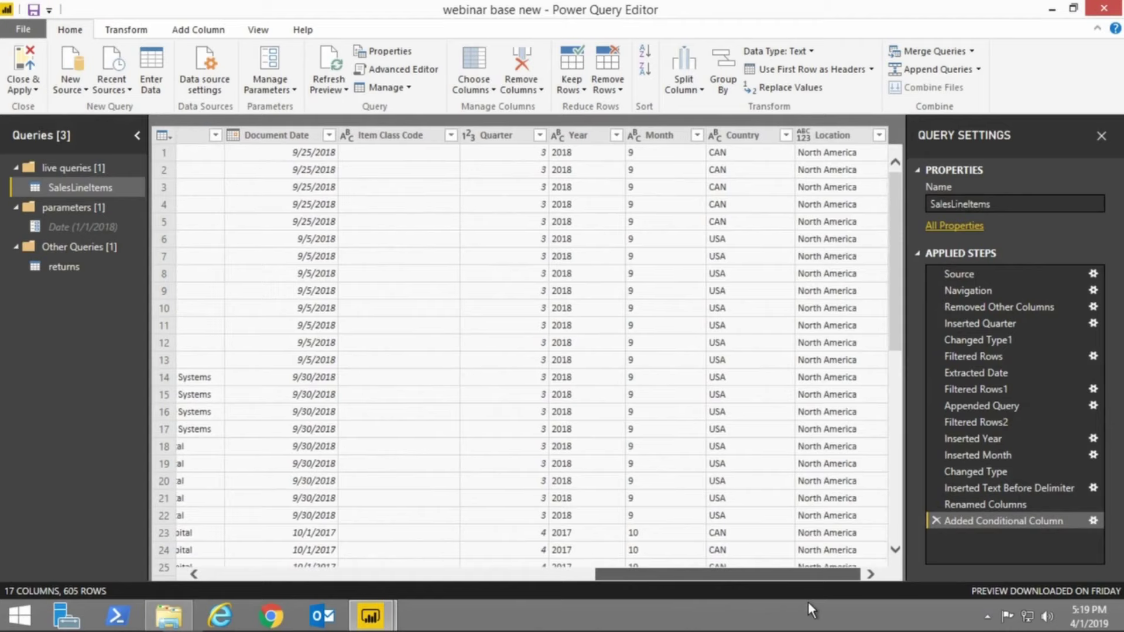
{"action": "scroll", "coordinate": [807, 601], "scroll_direction": "left", "scroll_amount": 3}
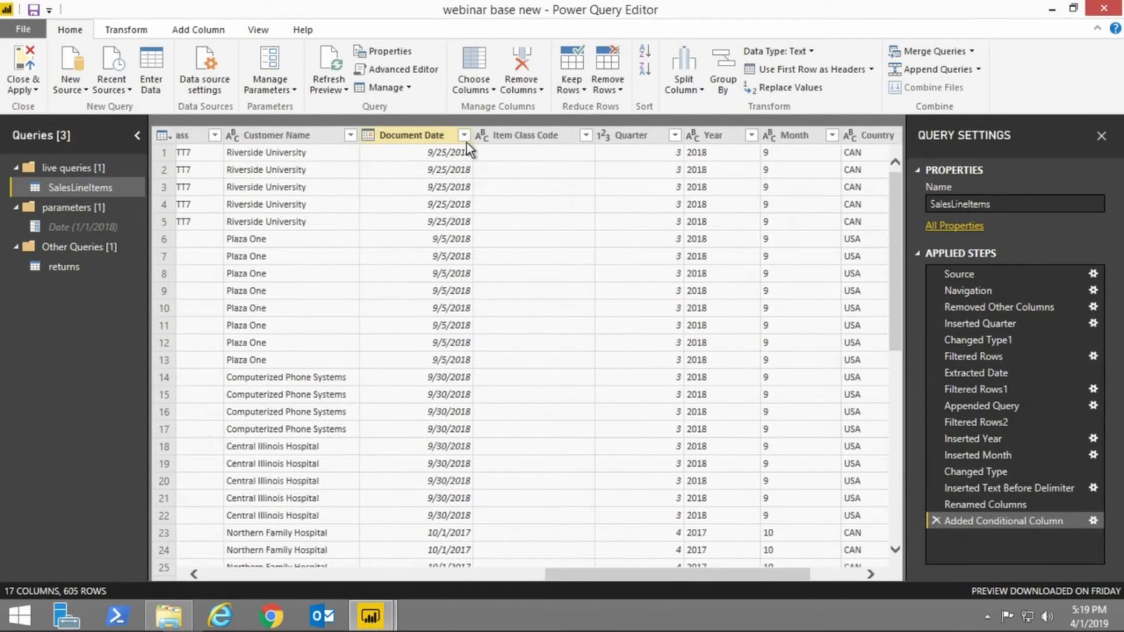
{"action": "left_click", "coordinate": [468, 138]}
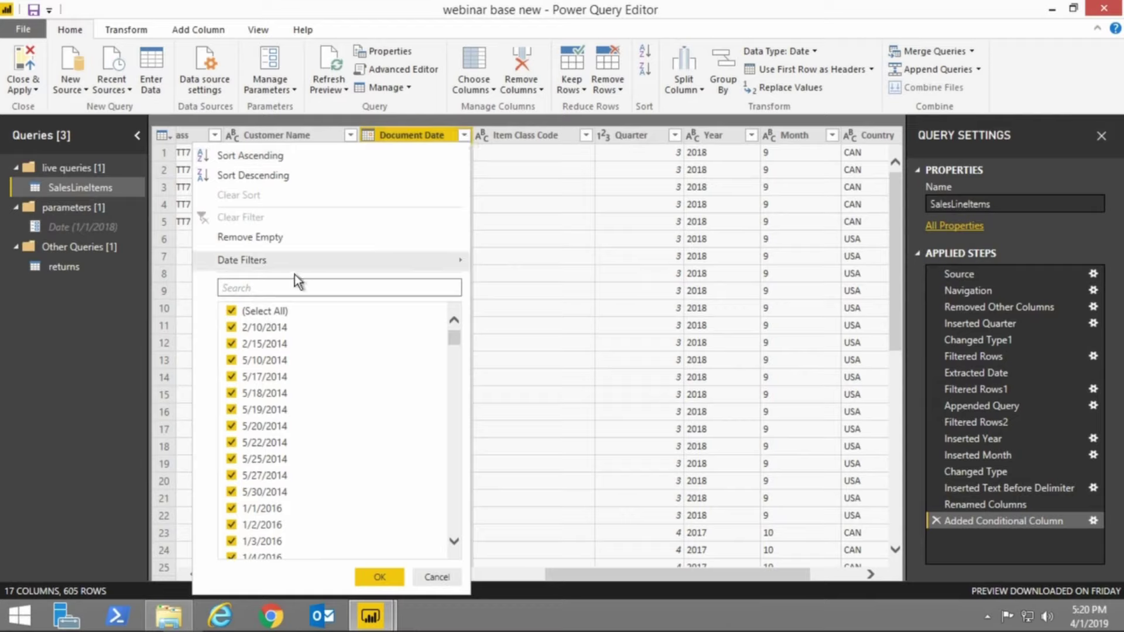
{"action": "mouse_move", "coordinate": [303, 262]}
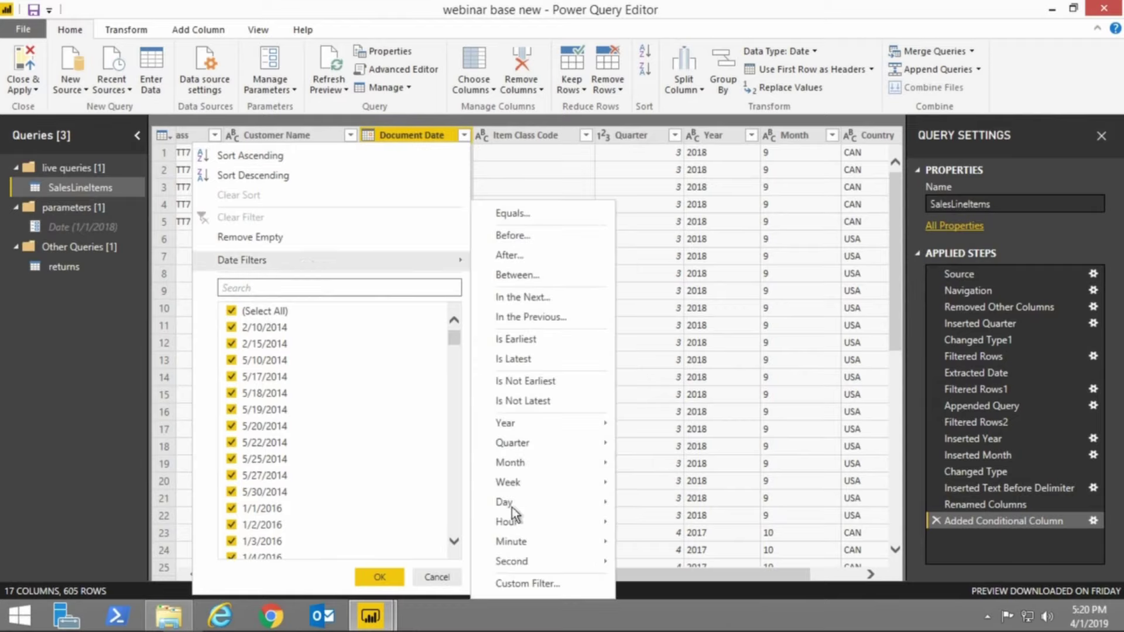
{"action": "left_click", "coordinate": [527, 590]}
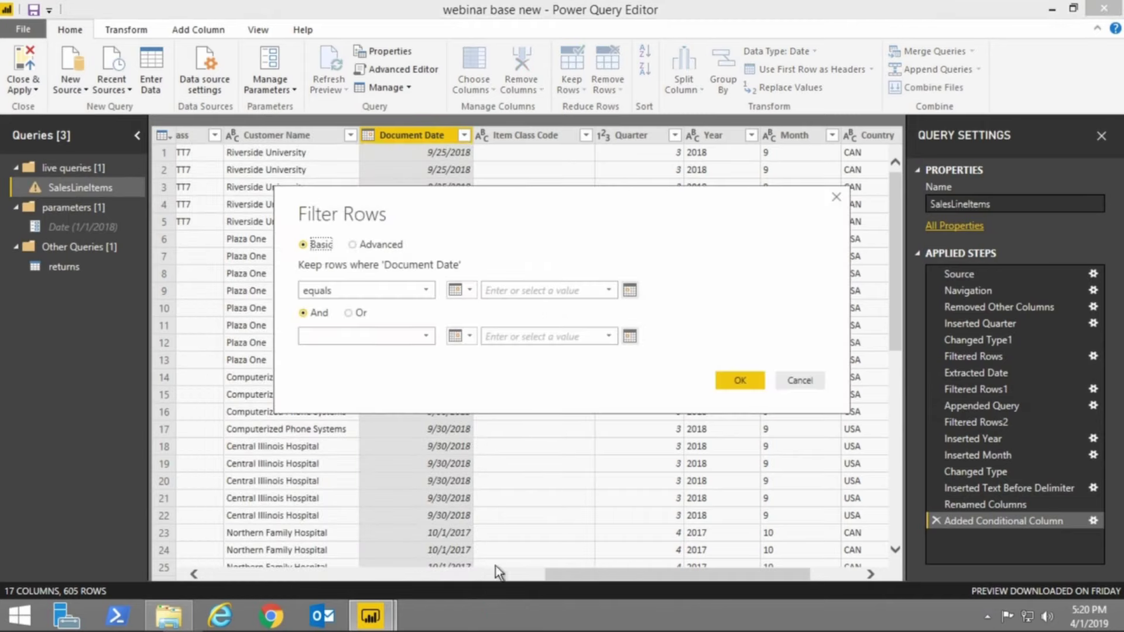
{"action": "left_click", "coordinate": [468, 291]}
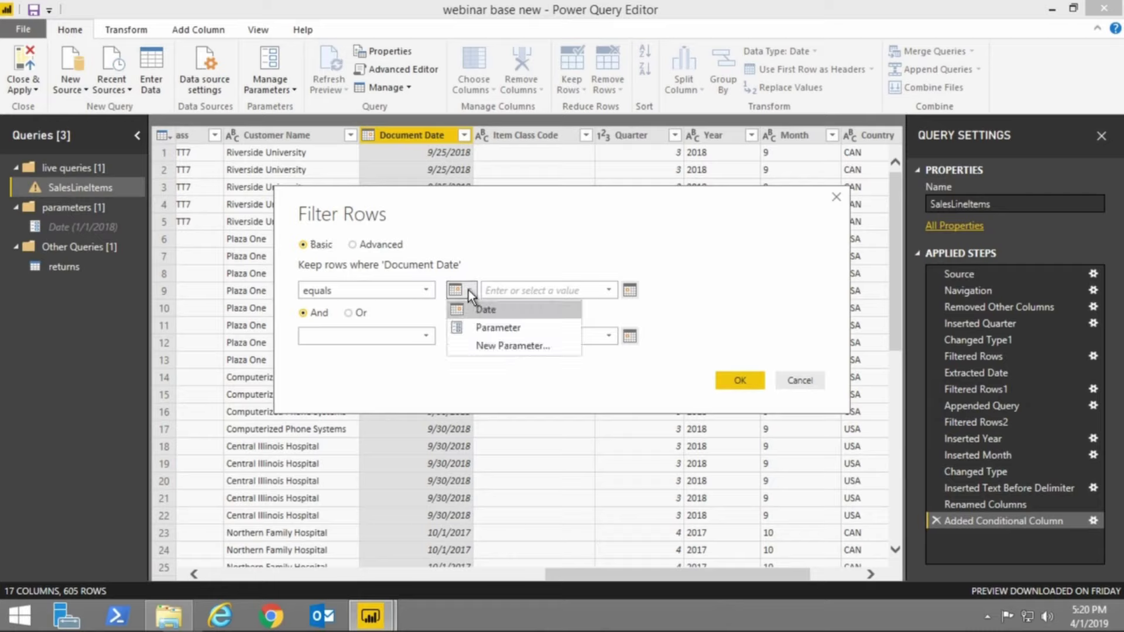
{"action": "left_click", "coordinate": [490, 329]}
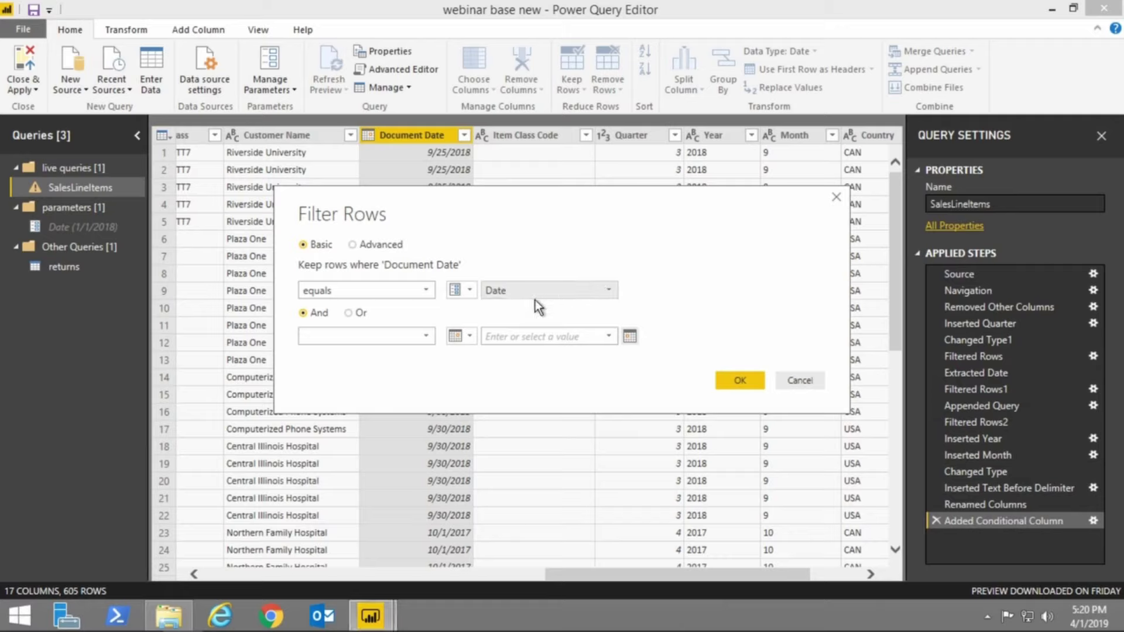
- Set the Document Date filter condition to is after, apply it and review the filtered rows
{"action": "left_click", "coordinate": [424, 293]}
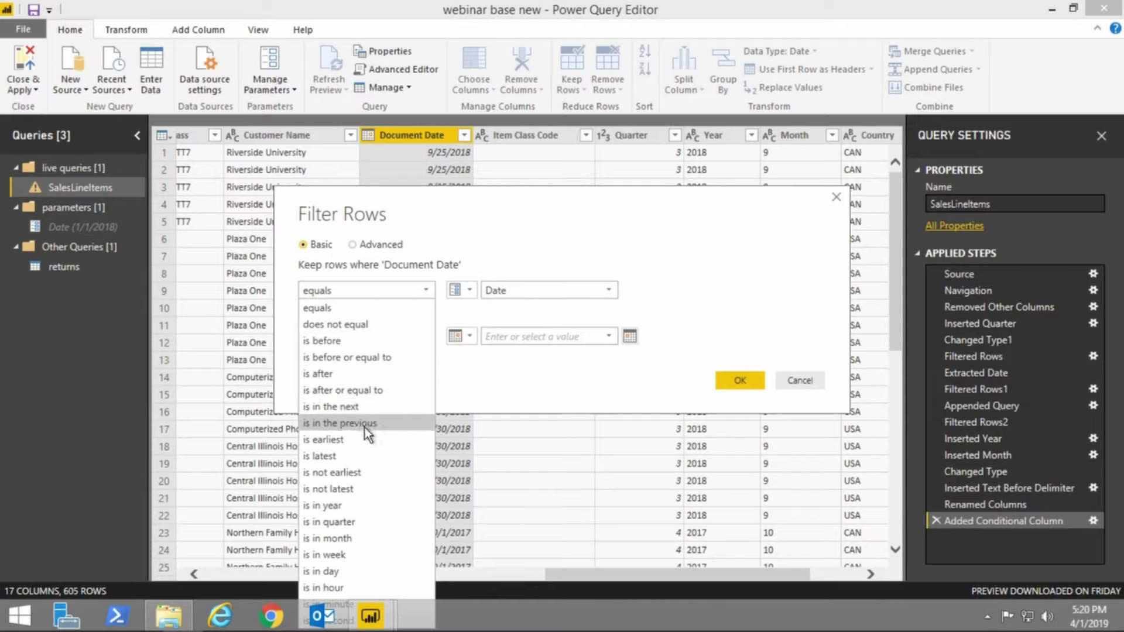
{"action": "left_click_drag", "start_coordinate": [529, 206], "coordinate": [529, 131]}
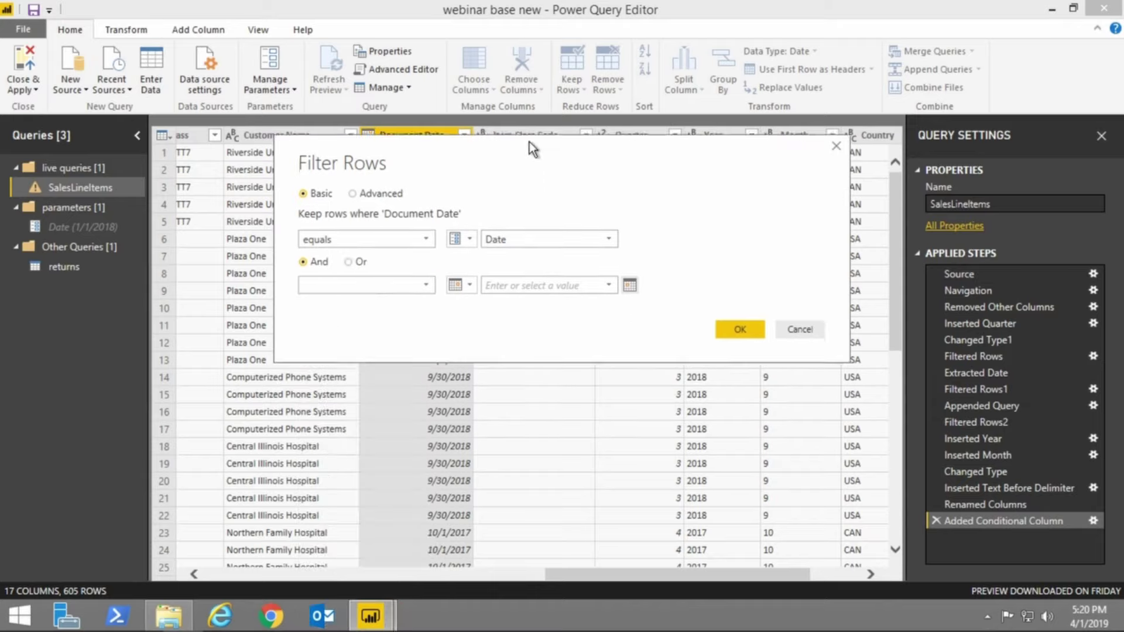
{"action": "left_click", "coordinate": [423, 218]}
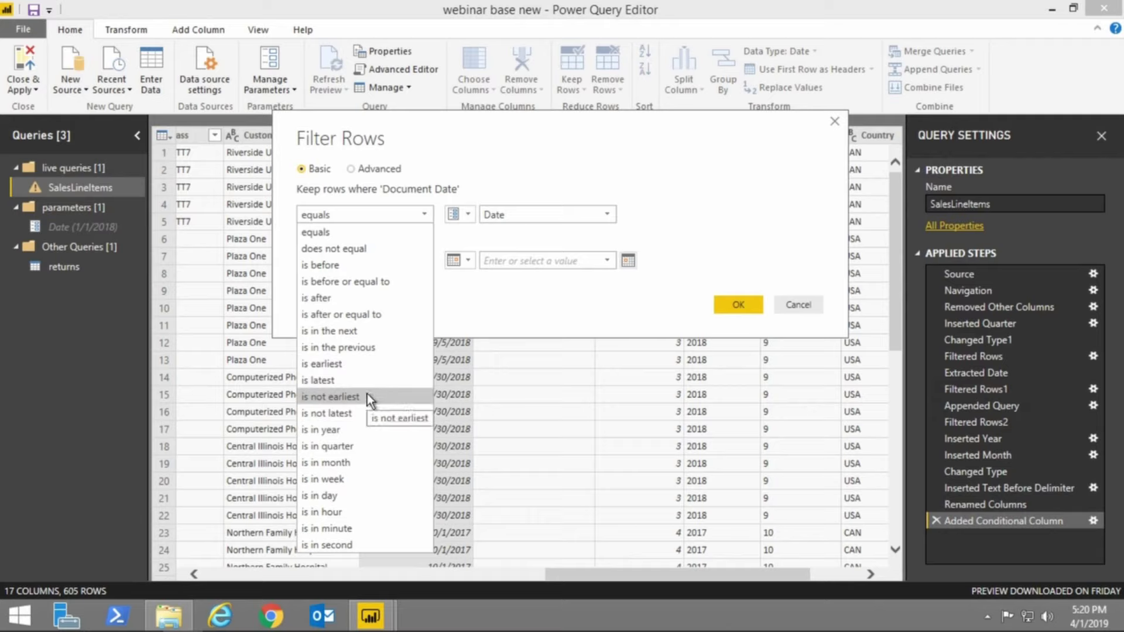
{"action": "left_click", "coordinate": [337, 299]}
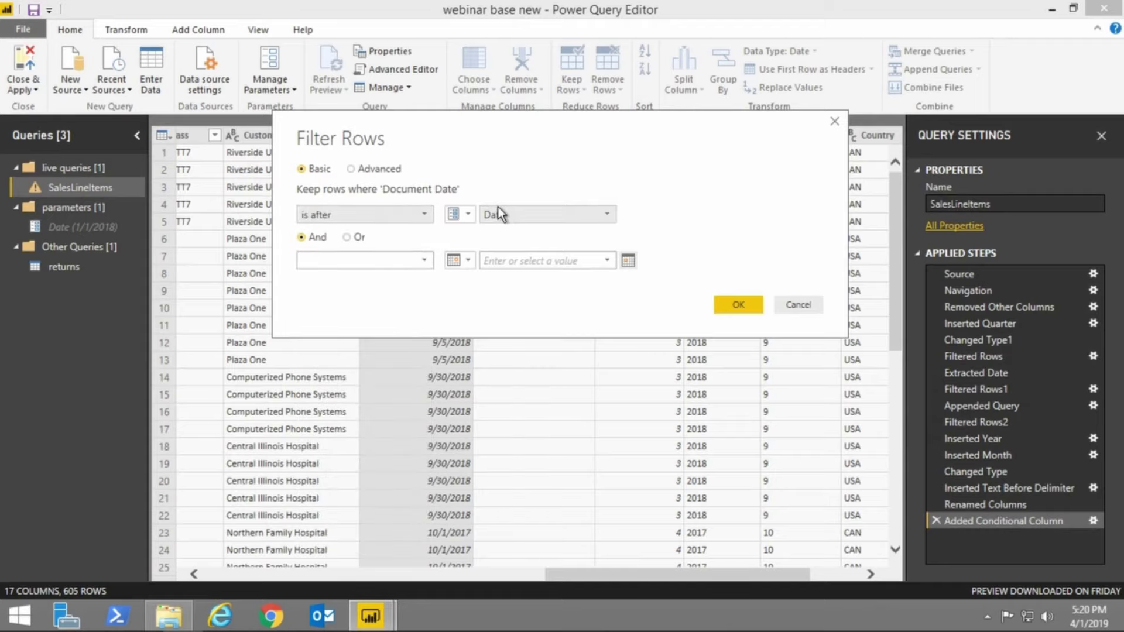
{"action": "left_click", "coordinate": [736, 304]}
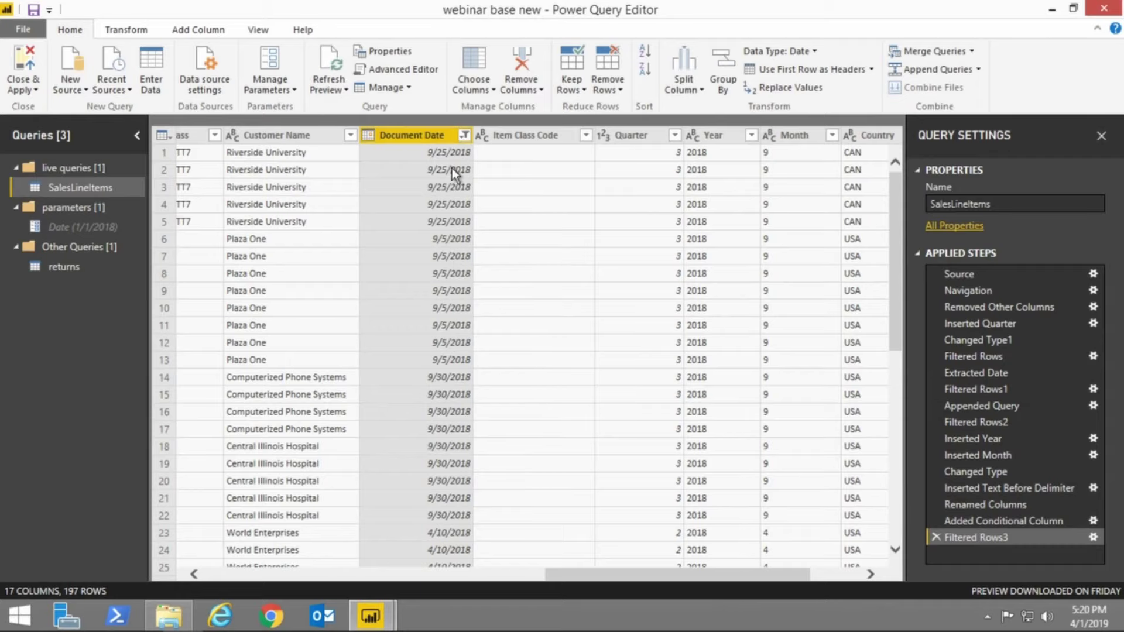
{"action": "left_click_drag", "start_coordinate": [894, 241], "coordinate": [894, 517]}
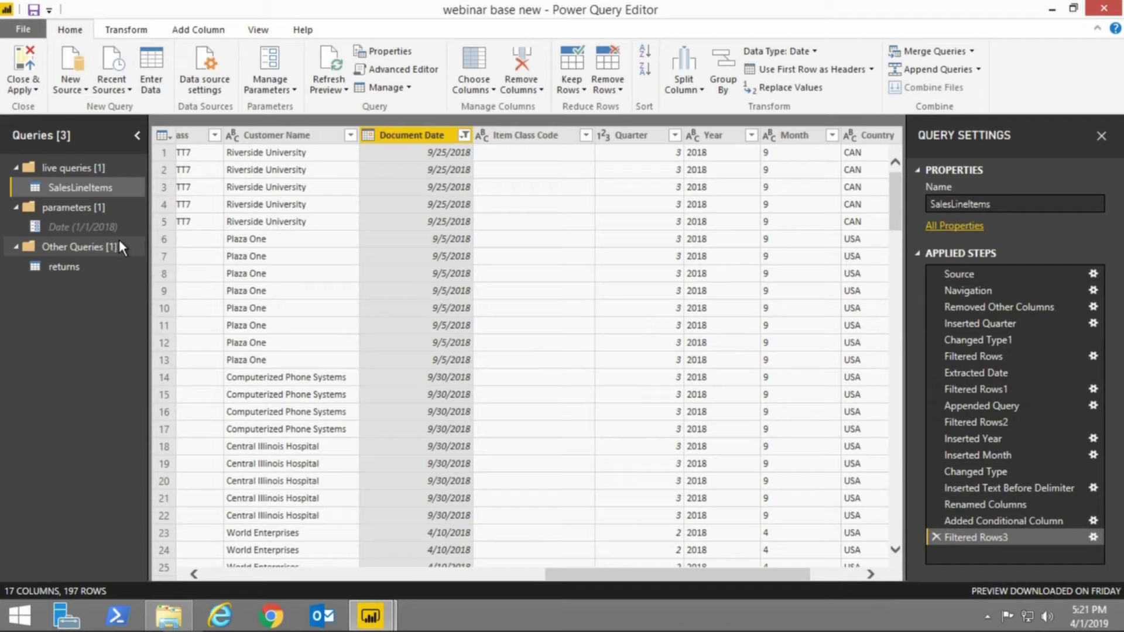
- Create a parameter named server with current value PBGDEMOSERV and move it into the parameters group
{"action": "left_click", "coordinate": [279, 86]}
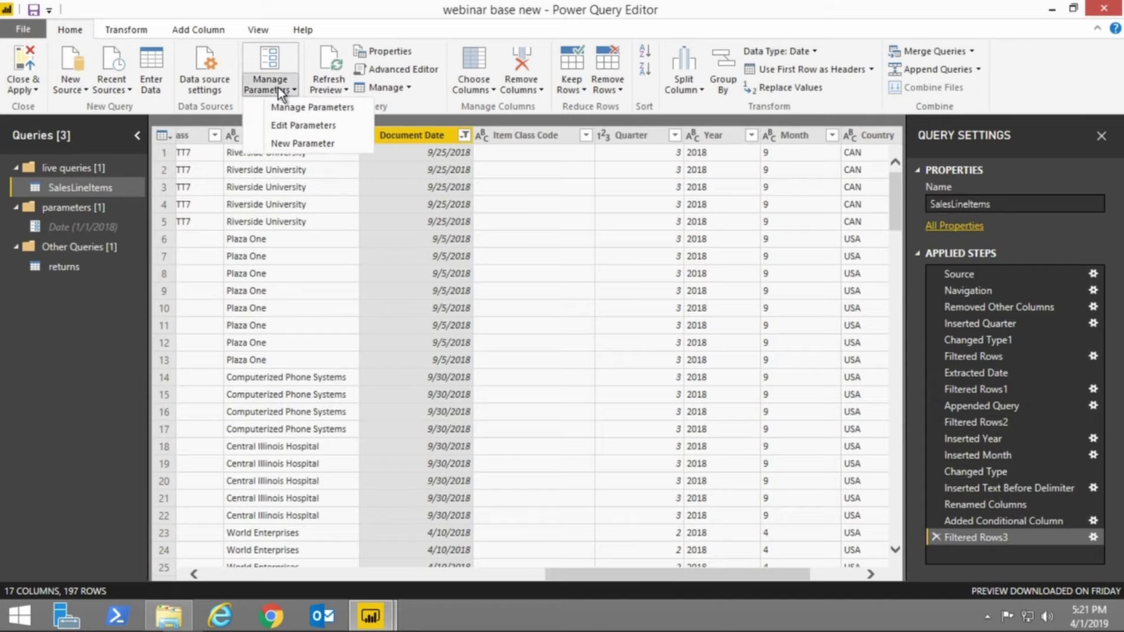
{"action": "left_click", "coordinate": [299, 145]}
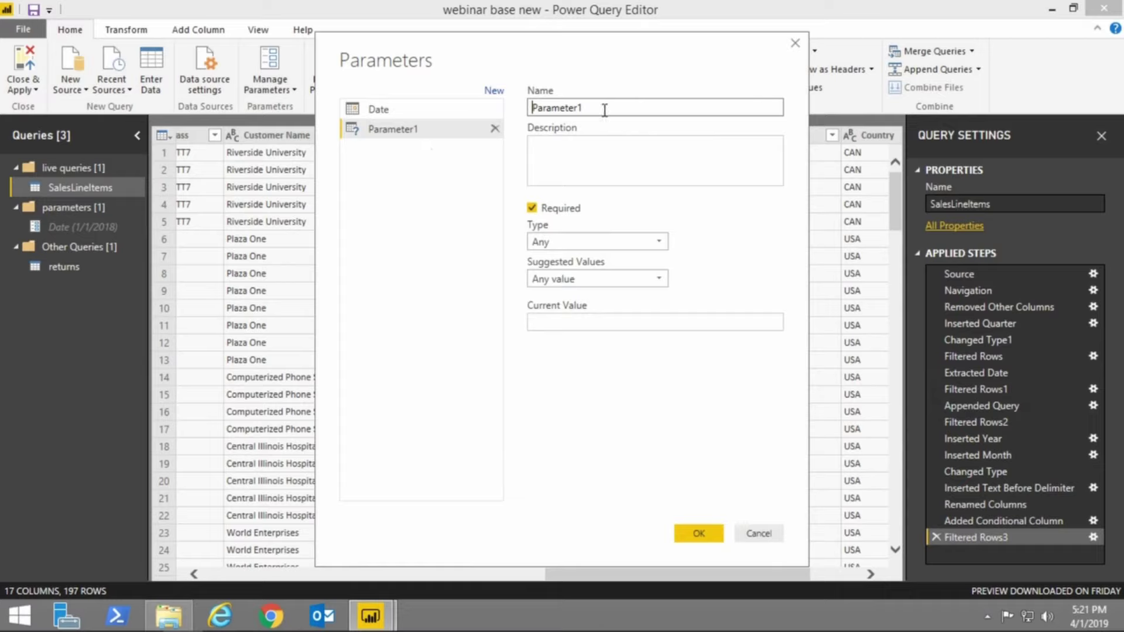
{"action": "left_click_drag", "start_coordinate": [594, 107], "coordinate": [507, 110]}
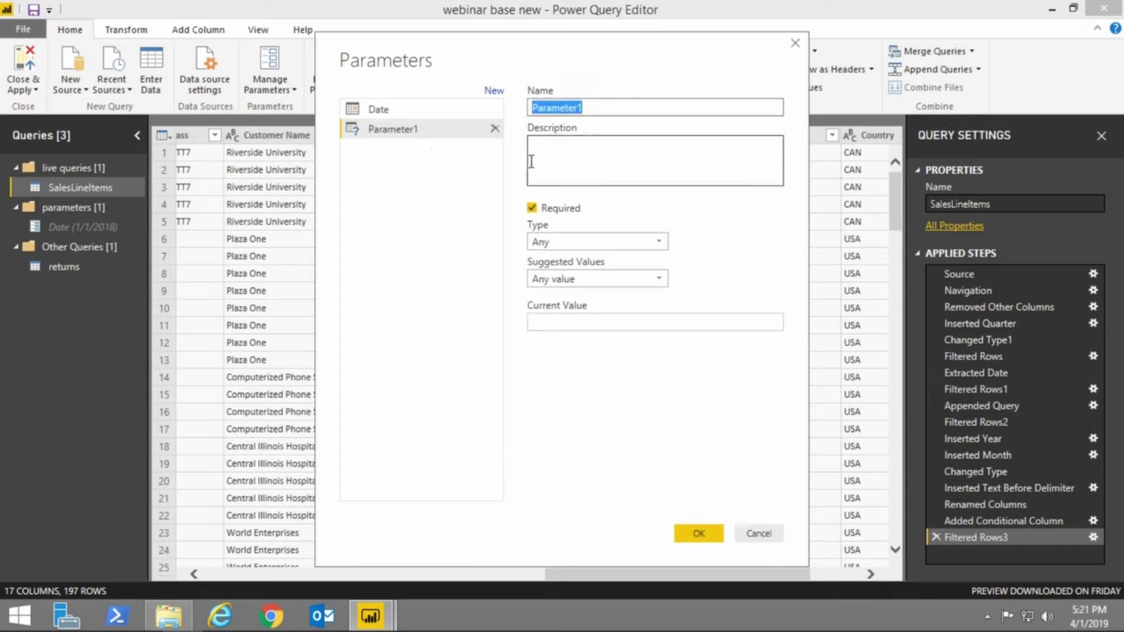
{"action": "type", "text": "server"}
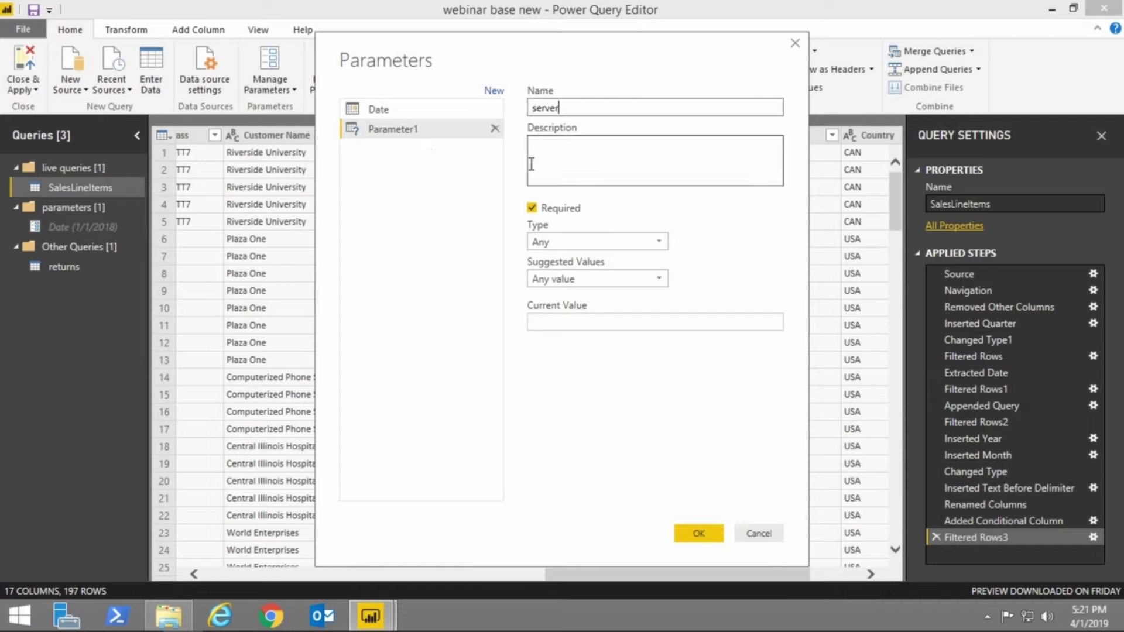
{"action": "left_click", "coordinate": [569, 324]}
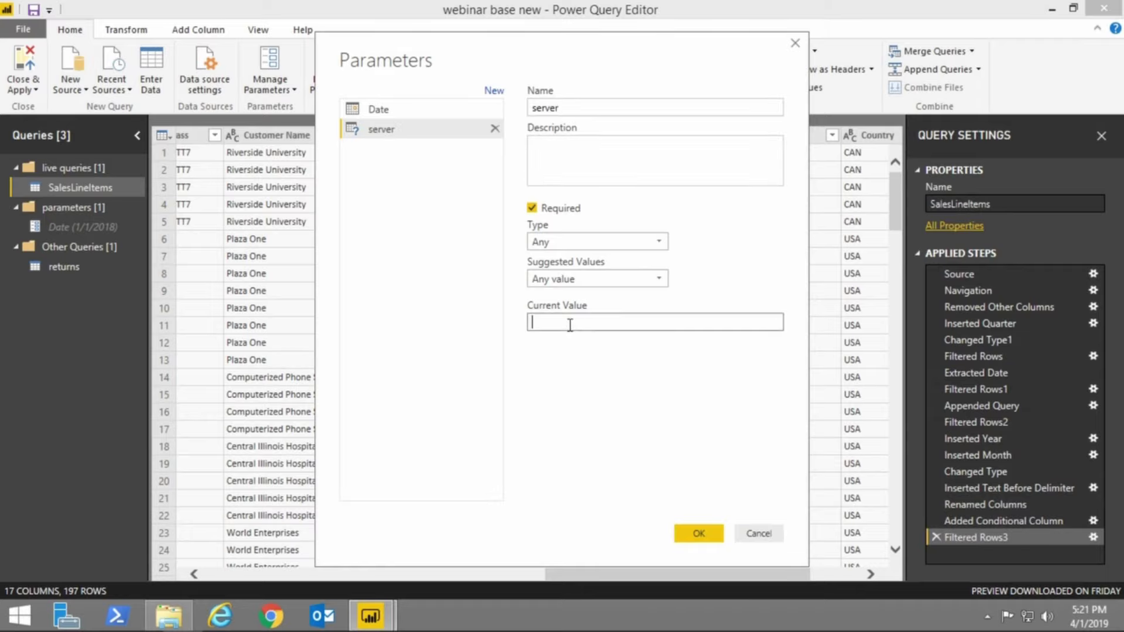
{"action": "type", "text": "PBGDEMOSERV"}
{"action": "left_click", "coordinate": [697, 536]}
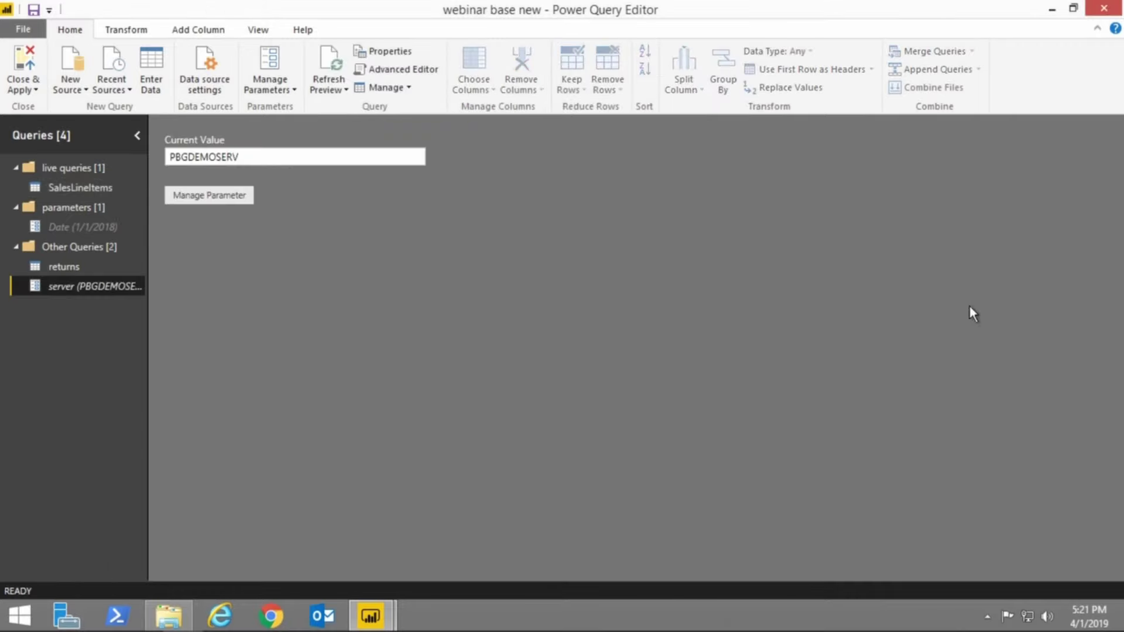
{"action": "left_click", "coordinate": [59, 187]}
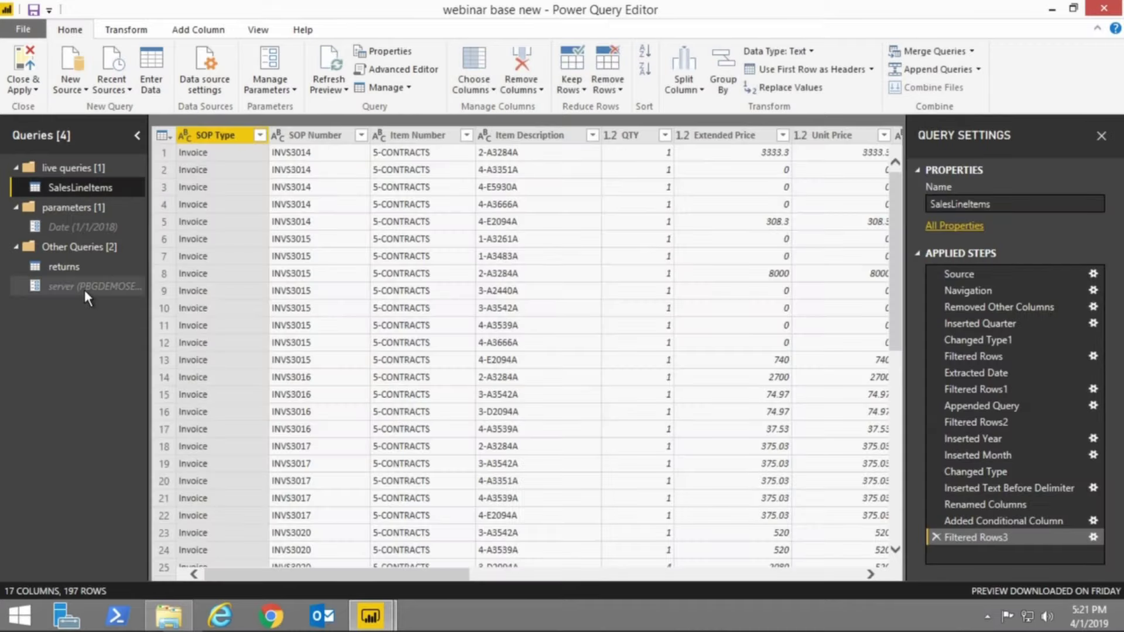
{"action": "left_click_drag", "start_coordinate": [84, 290], "coordinate": [74, 234]}
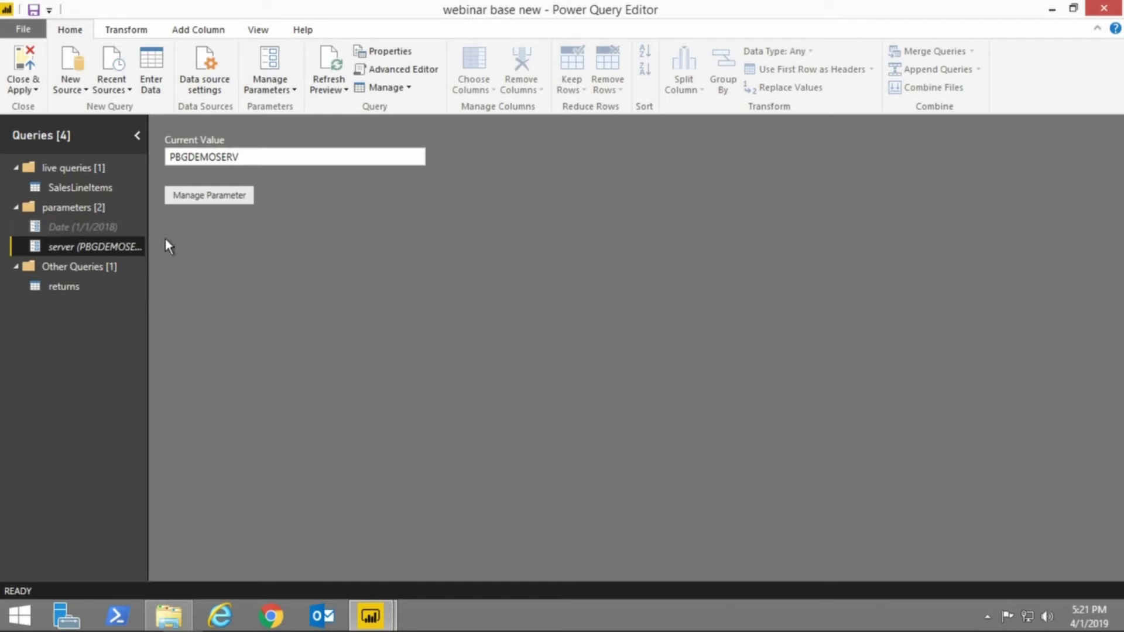
- Try using the server parameter as the SQL Server name in the SalesLineItems Source step
{"action": "left_click", "coordinate": [66, 187]}
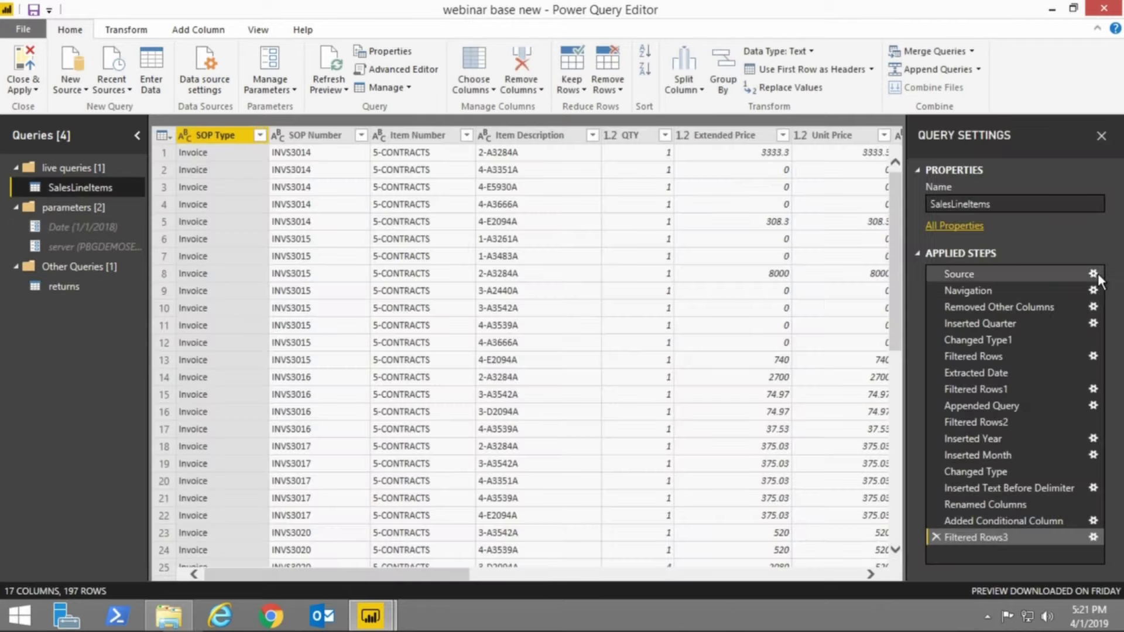
{"action": "left_click", "coordinate": [1092, 274]}
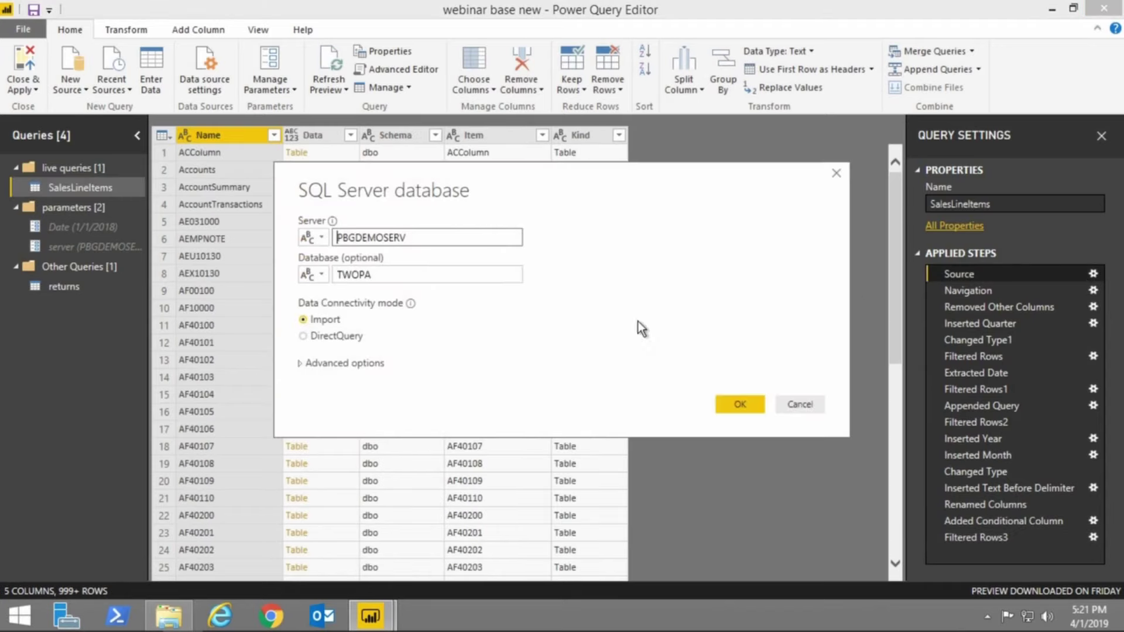
{"action": "left_click", "coordinate": [322, 237]}
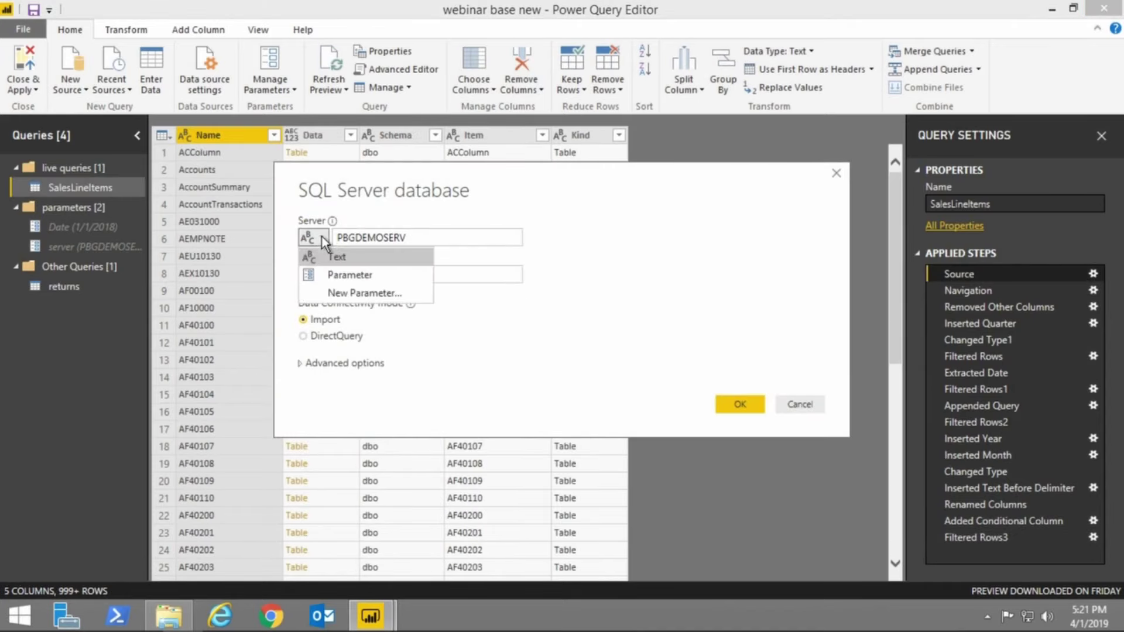
{"action": "left_click", "coordinate": [335, 271]}
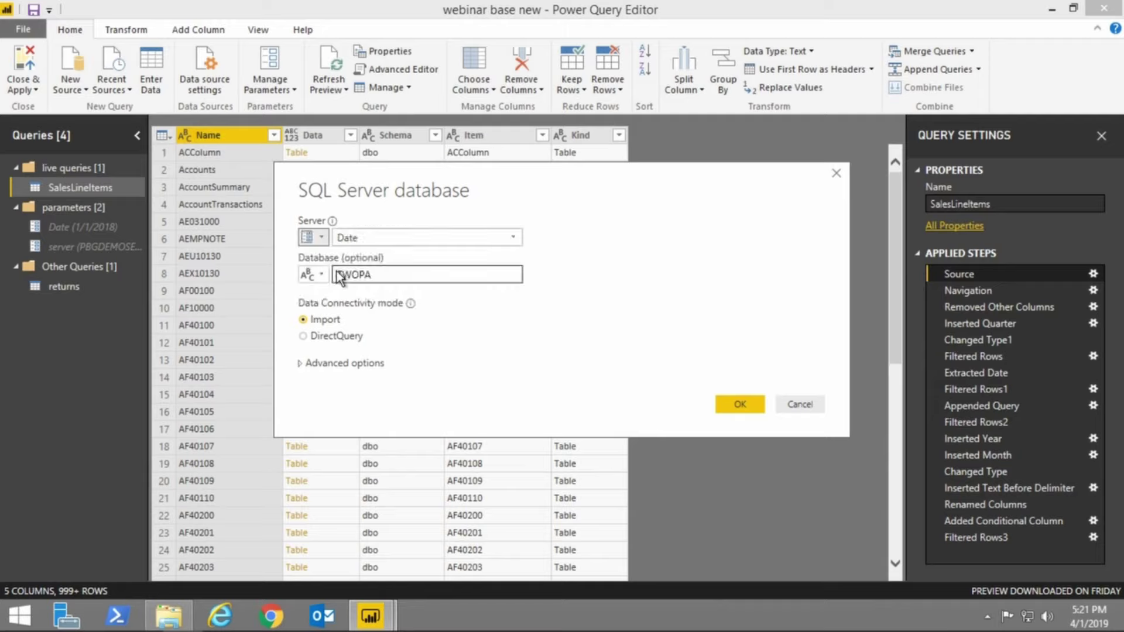
{"action": "left_click", "coordinate": [460, 240]}
{"action": "left_click", "coordinate": [401, 268]}
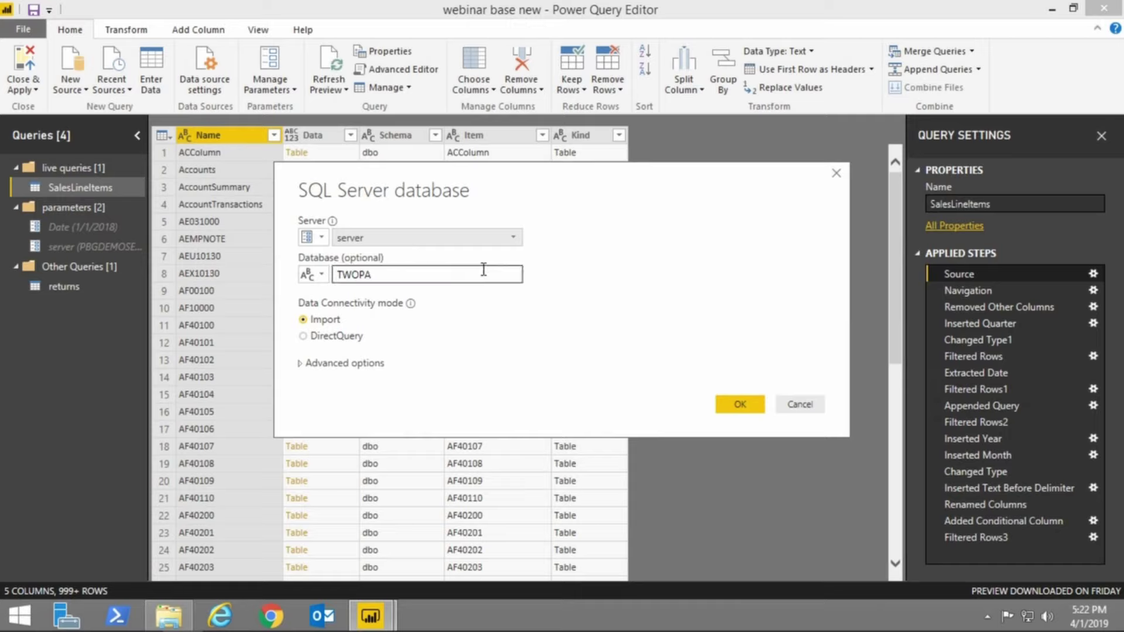
{"action": "left_click", "coordinate": [800, 404]}
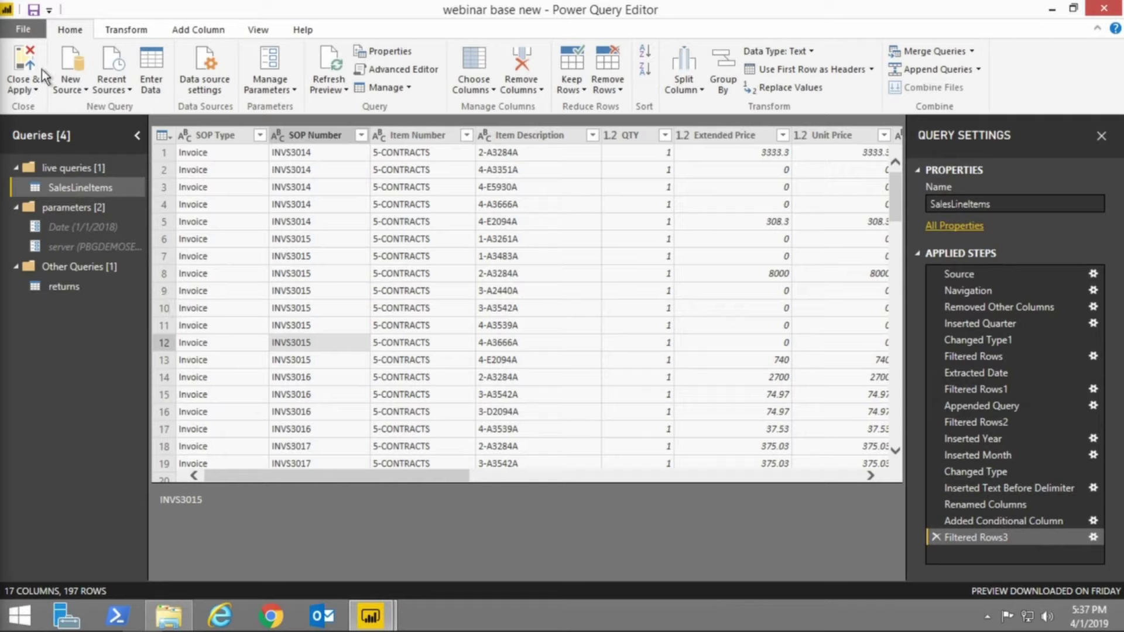
- Apply the pending query changes and close the query editor to return to the report
{"action": "left_click", "coordinate": [24, 89]}
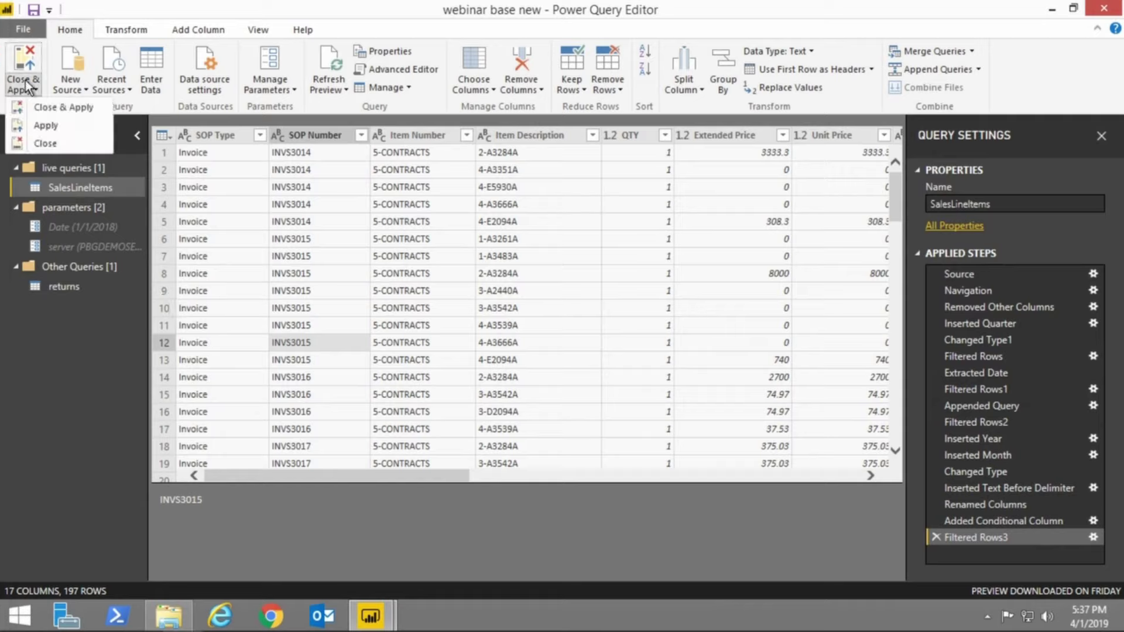
{"action": "left_click", "coordinate": [41, 107]}
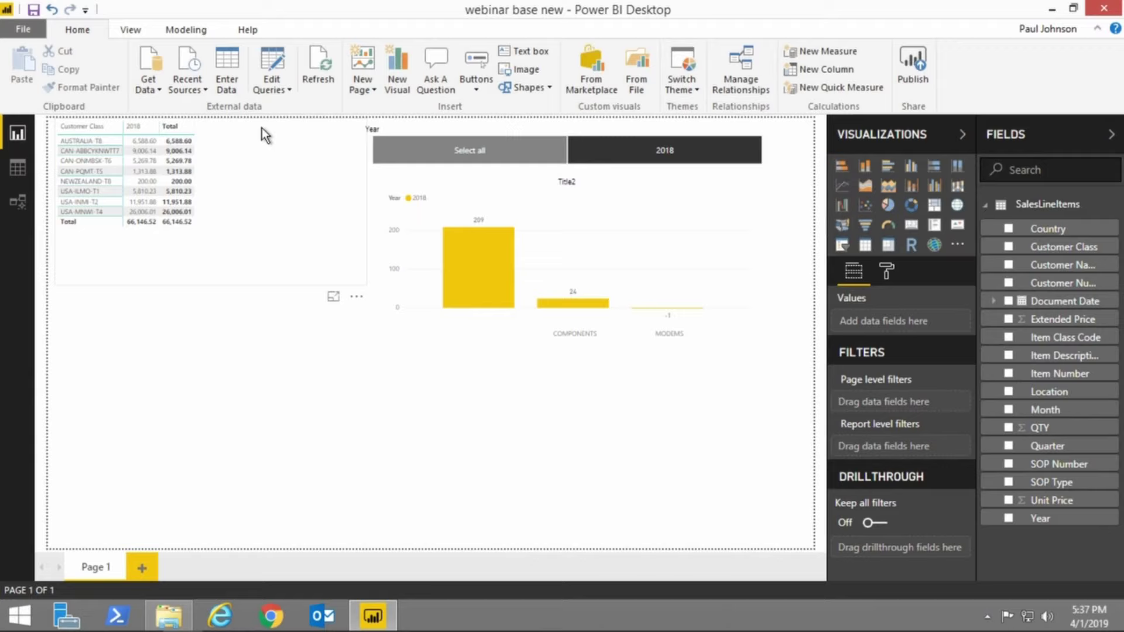
{"action": "left_click", "coordinate": [186, 30]}
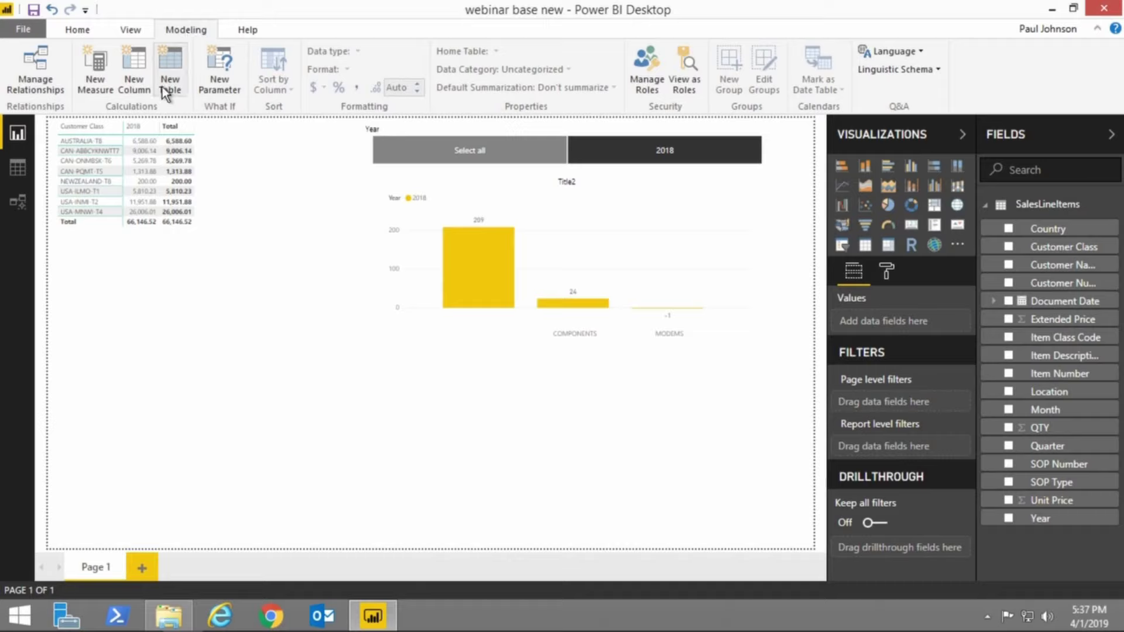
{"action": "left_click", "coordinate": [78, 32]}
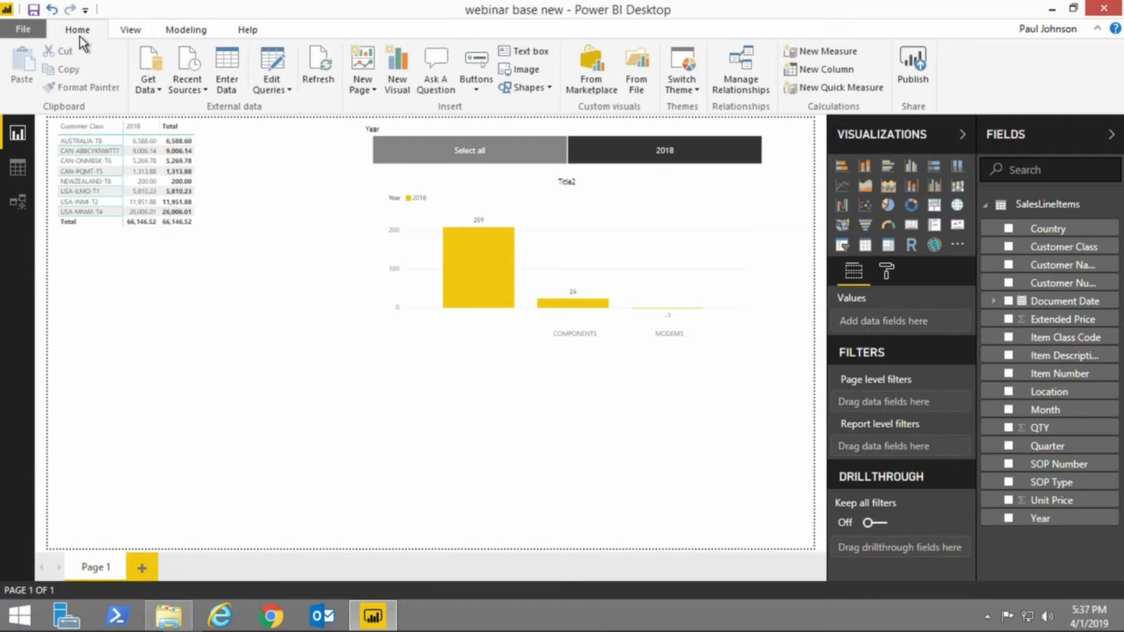
- Start a manually entered table named region with North America as the first value
{"action": "left_click", "coordinate": [233, 83]}
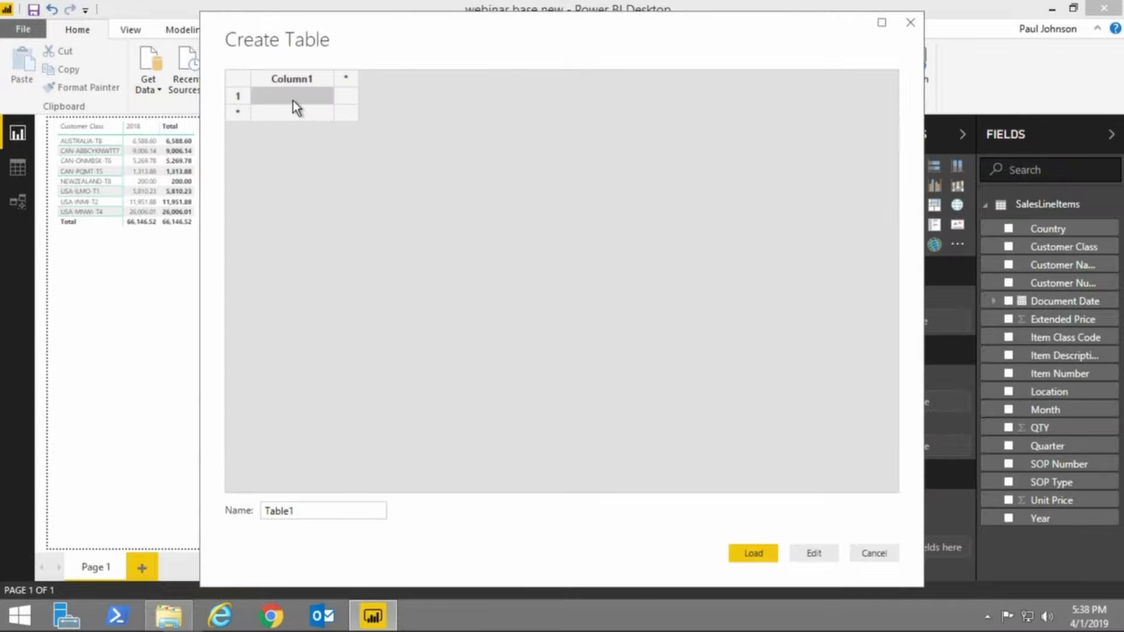
{"action": "left_click_drag", "start_coordinate": [316, 511], "coordinate": [243, 516]}
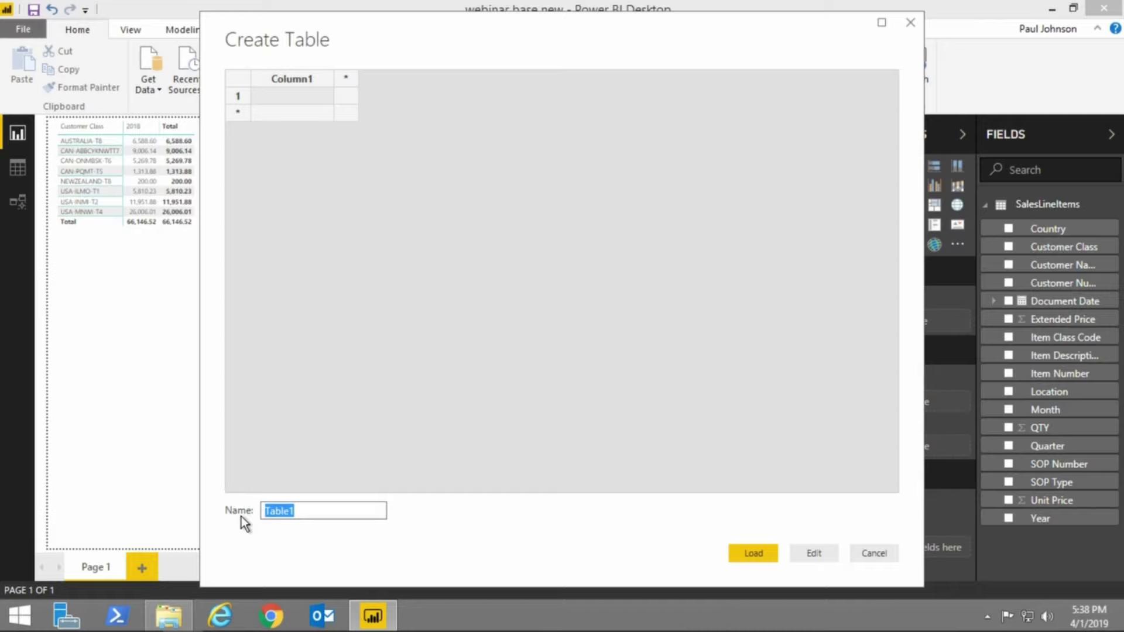
{"action": "type", "text": "region"}
{"action": "left_click", "coordinate": [276, 93]}
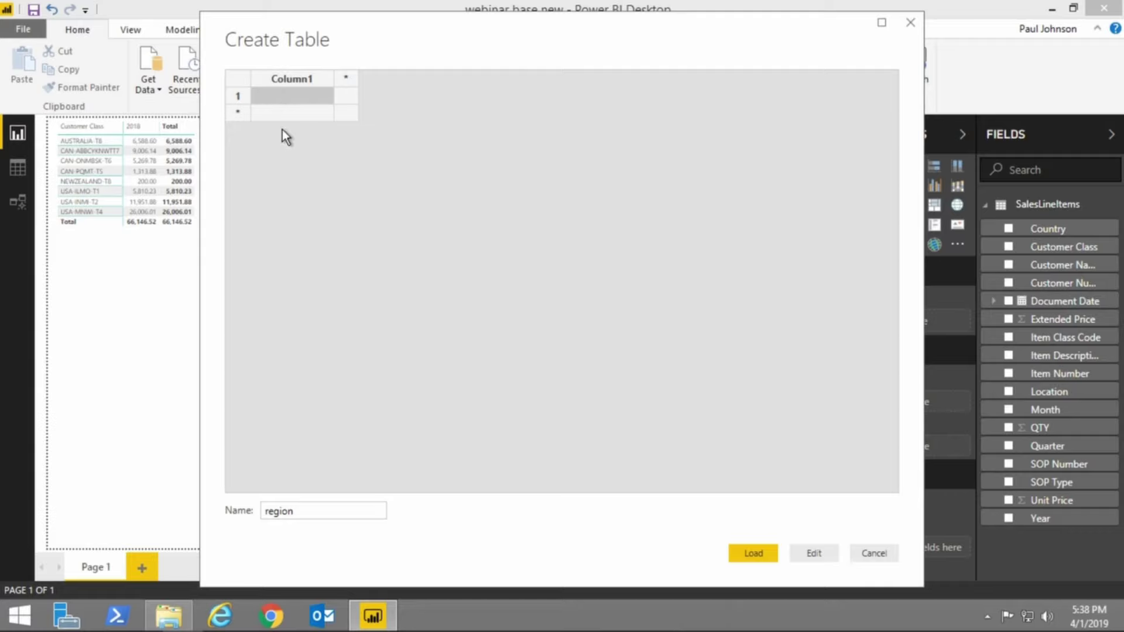
{"action": "type", "text": "Nort"}
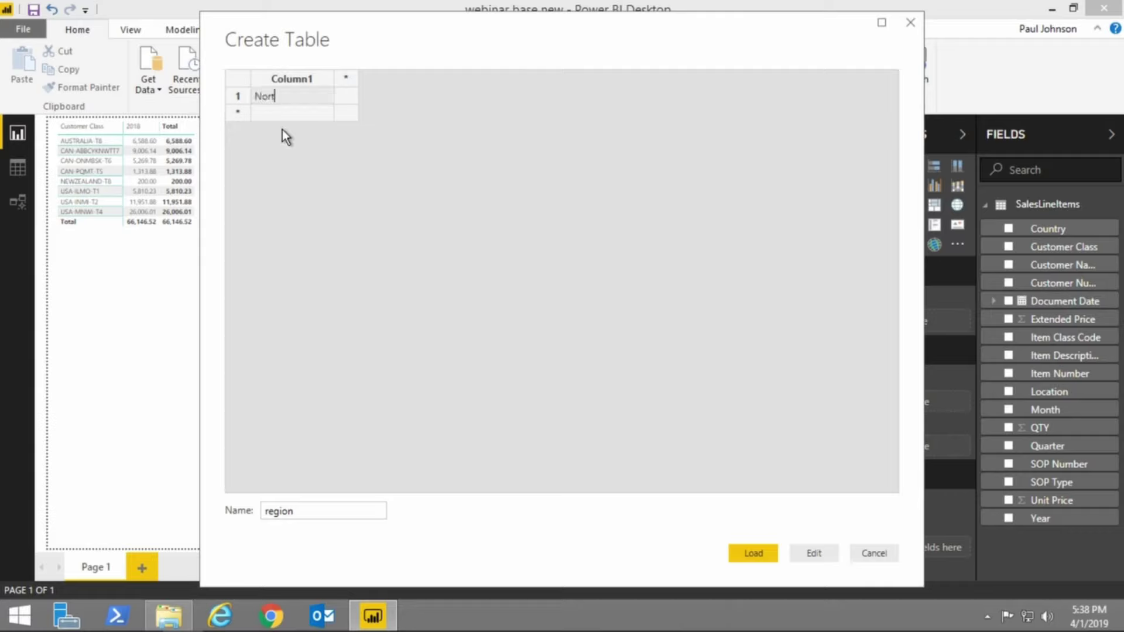
{"action": "type", "text": "h America"}
- Add a second column to the region table, rename the first column Location and enter Other in its second row
{"action": "left_click", "coordinate": [350, 95]}
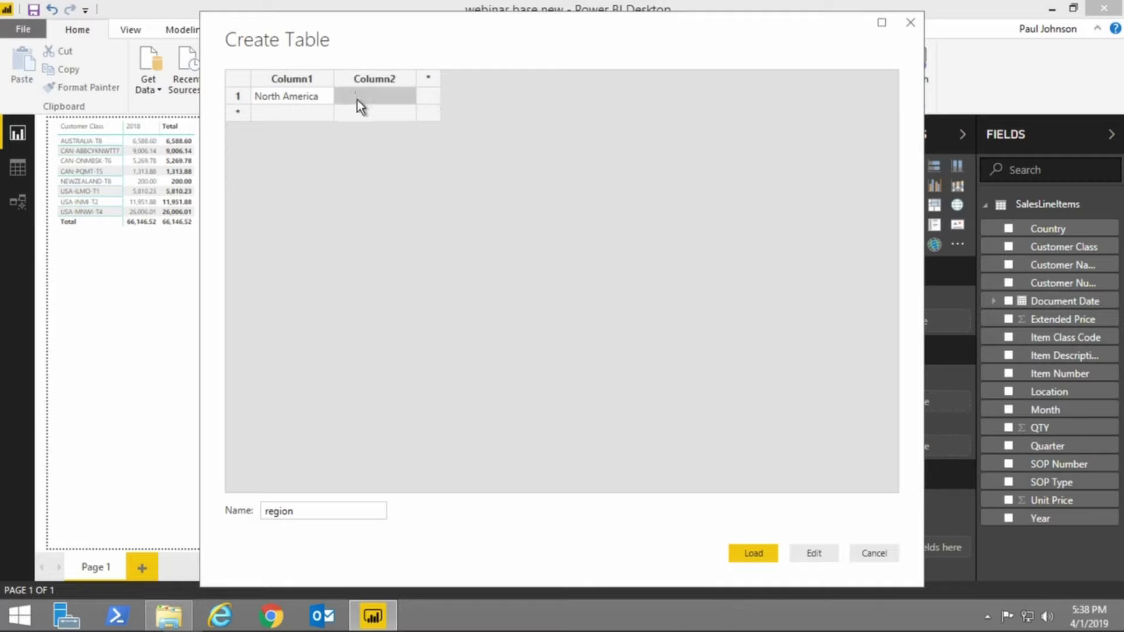
{"action": "left_click", "coordinate": [310, 83]}
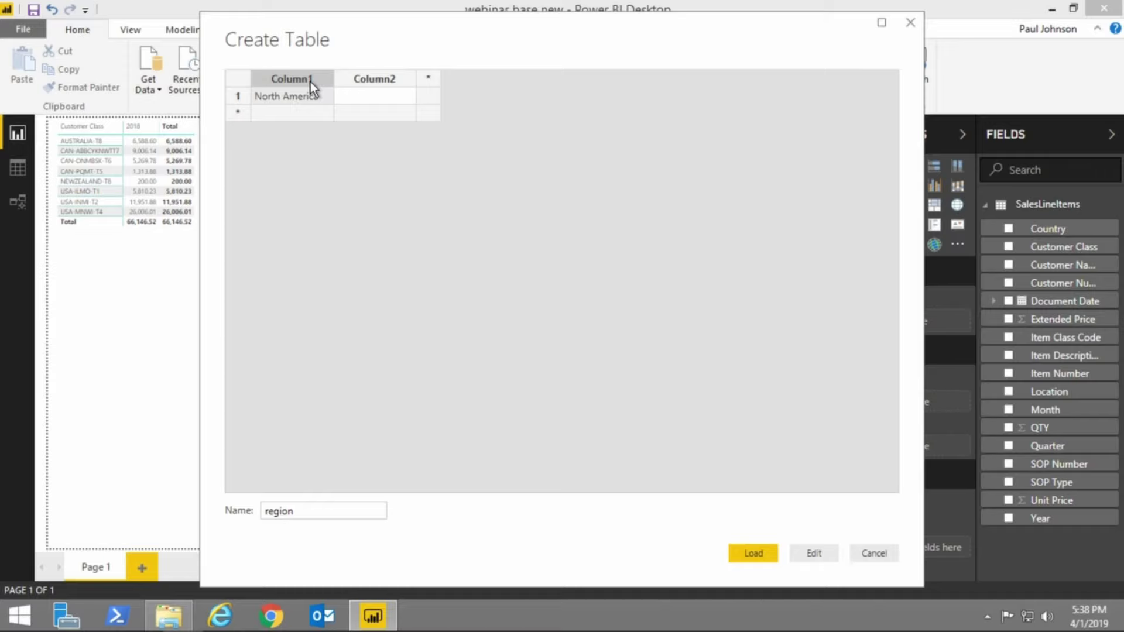
{"action": "right_click", "coordinate": [310, 82]}
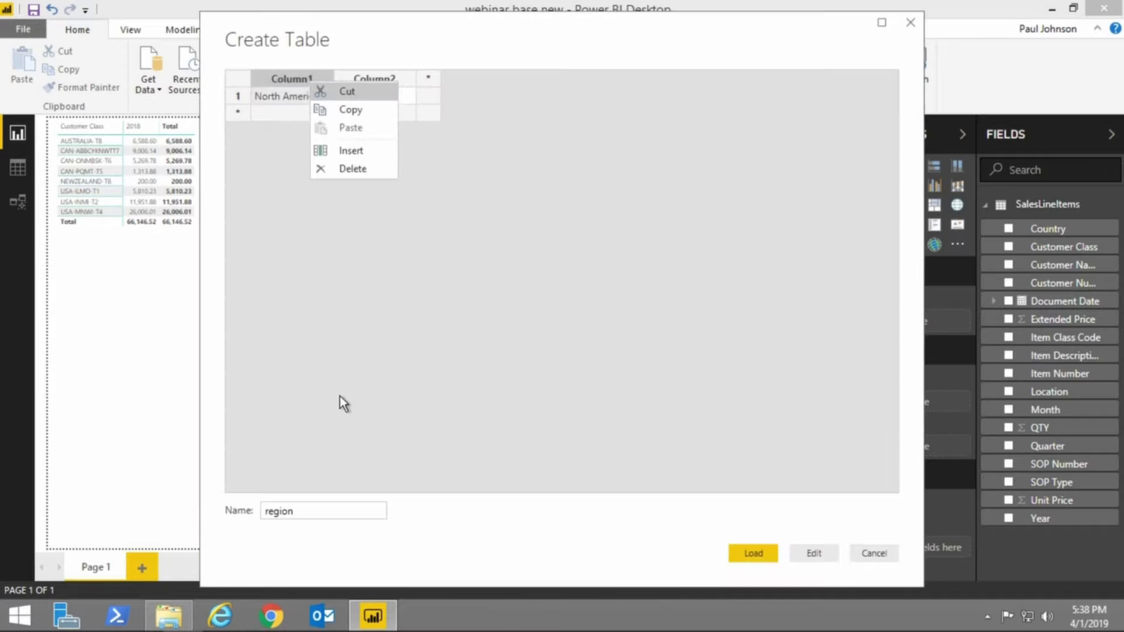
{"action": "double_click", "coordinate": [287, 80]}
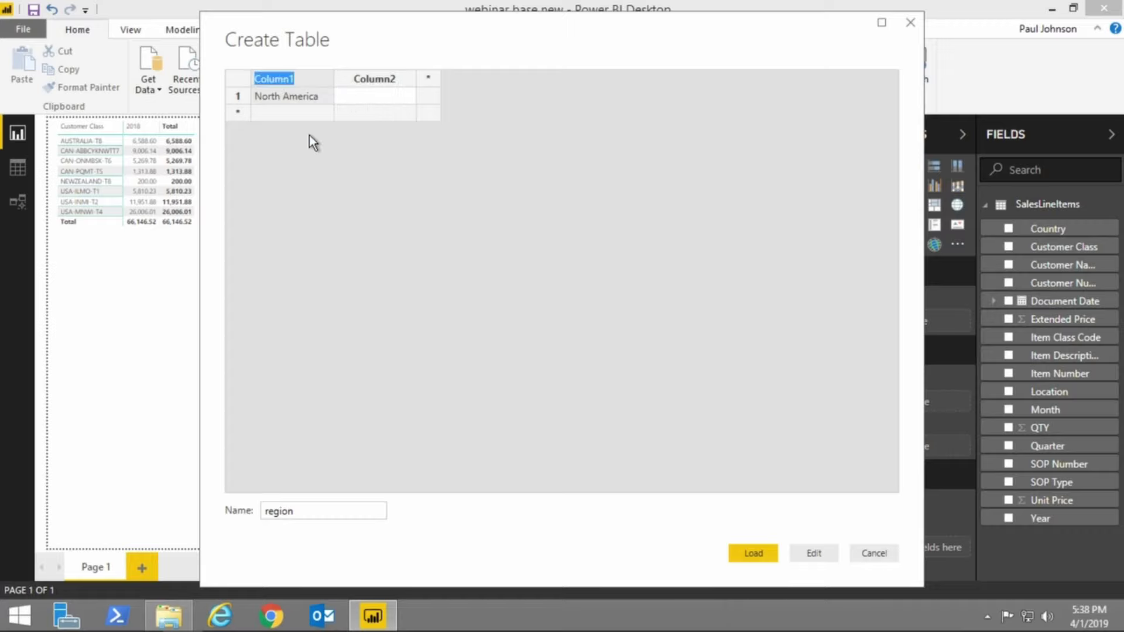
{"action": "type", "text": "Location"}
{"action": "left_click", "coordinate": [294, 114]}
{"action": "type", "text": "Other"}
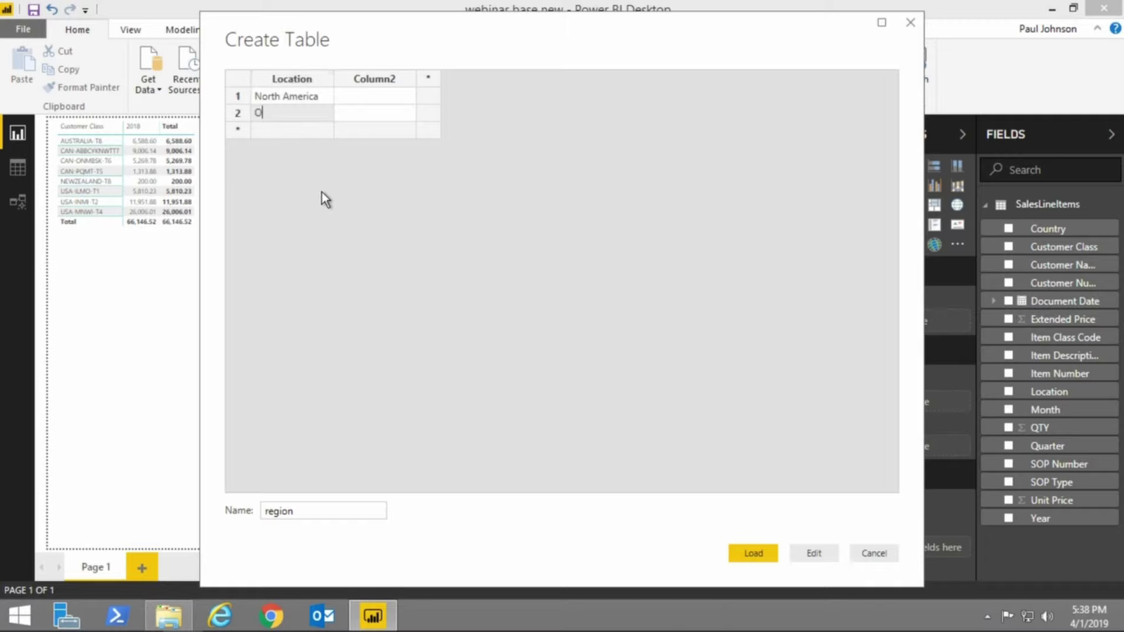
- Name the second column NumofCustomers, enter 200 for North America and 20 for Other, and load the region table
{"action": "left_click", "coordinate": [364, 83]}
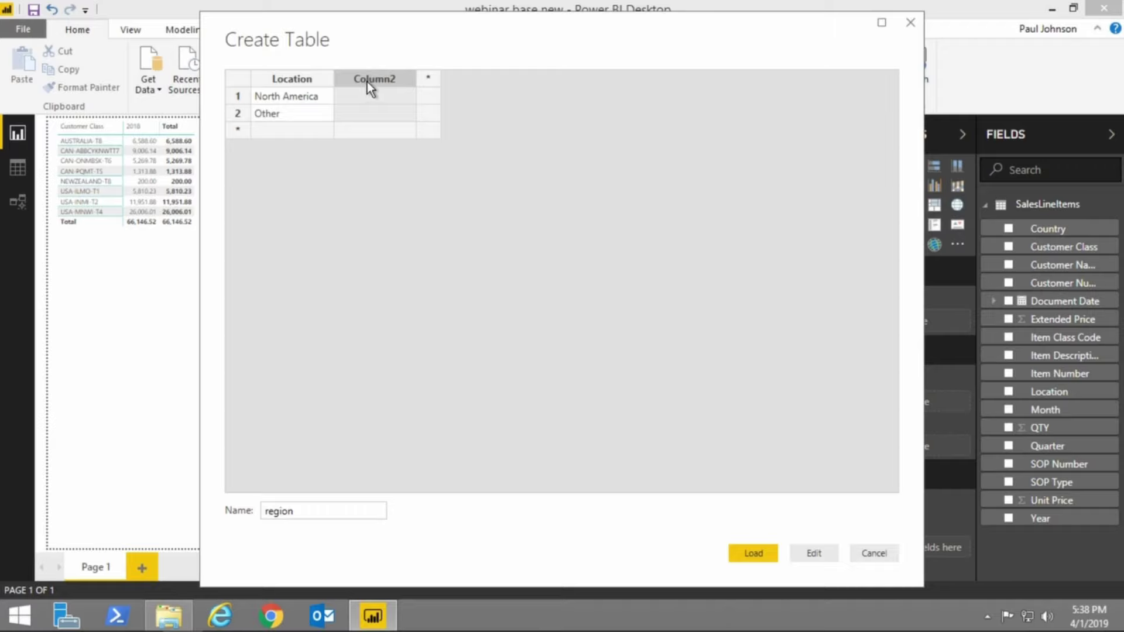
{"action": "double_click", "coordinate": [367, 82]}
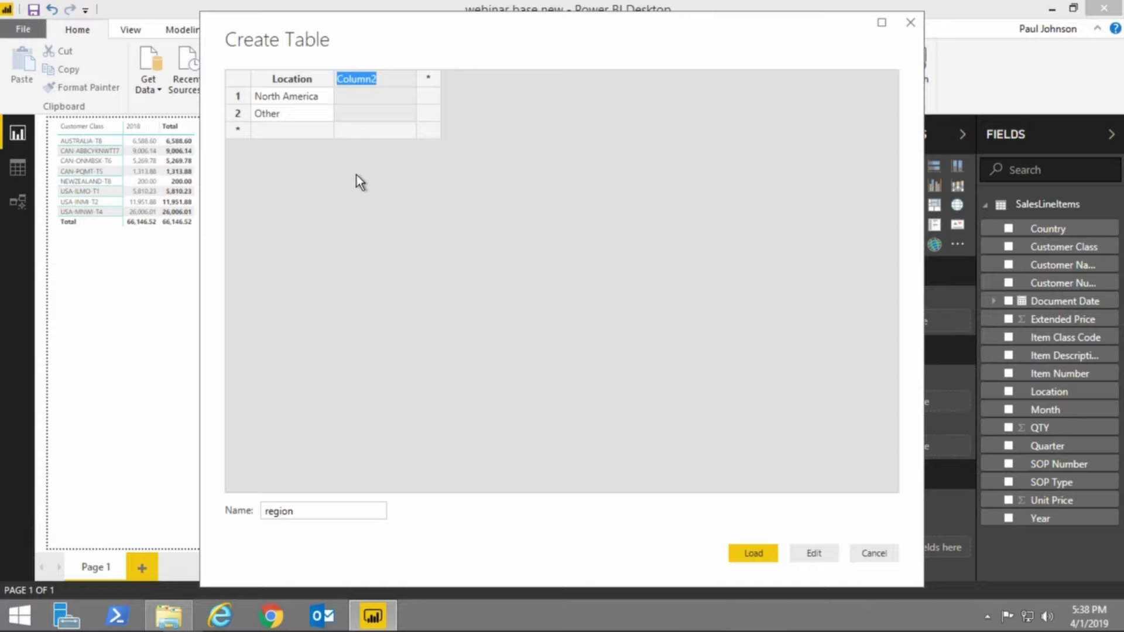
{"action": "type", "text": "NumofCustomers"}
{"action": "left_click", "coordinate": [360, 96]}
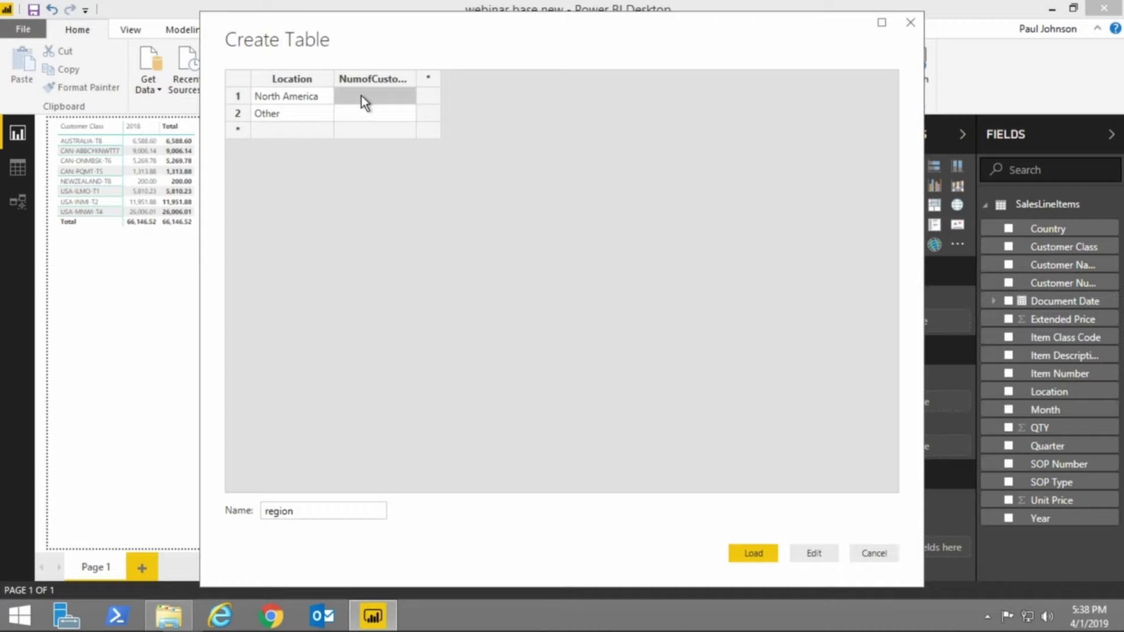
{"action": "type", "text": "200"}
{"action": "left_click", "coordinate": [366, 115]}
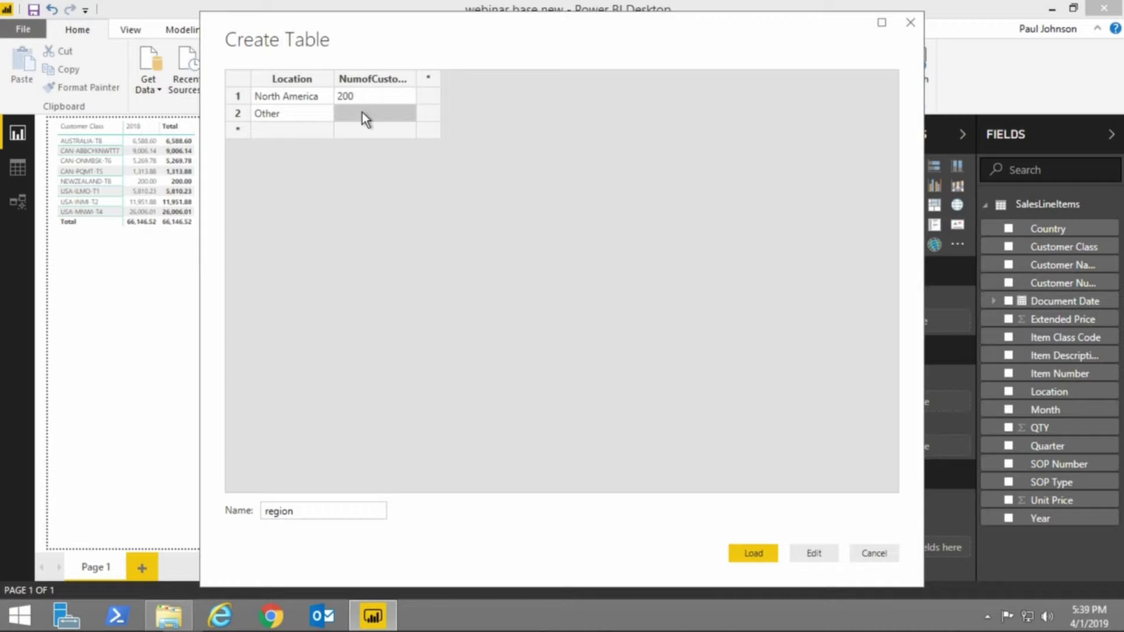
{"action": "type", "text": "20"}
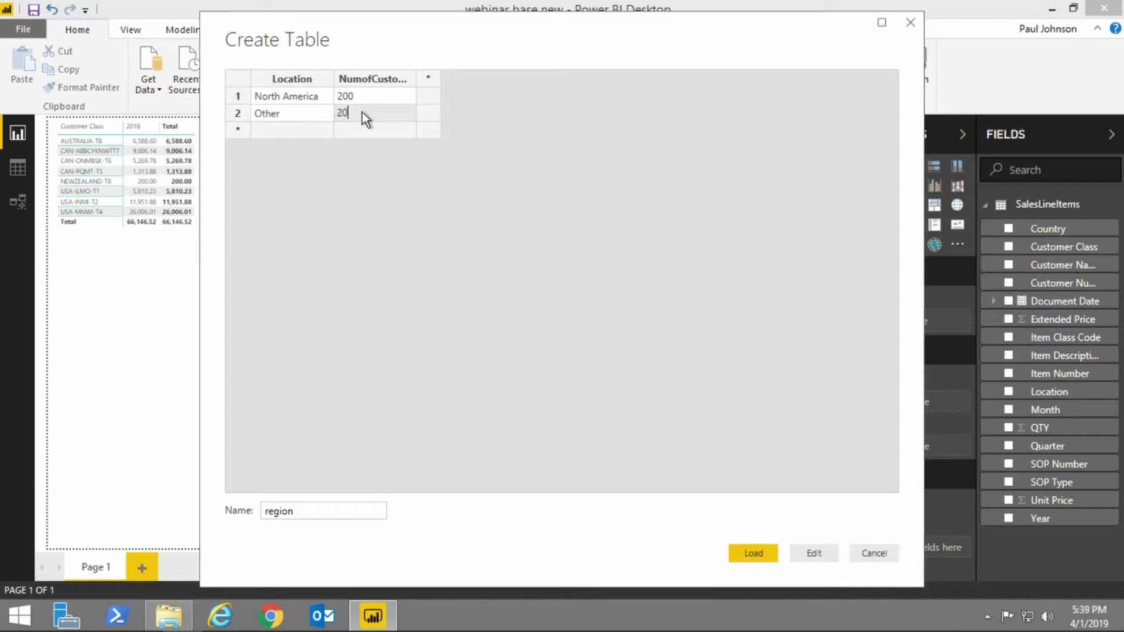
{"action": "left_click", "coordinate": [754, 557]}
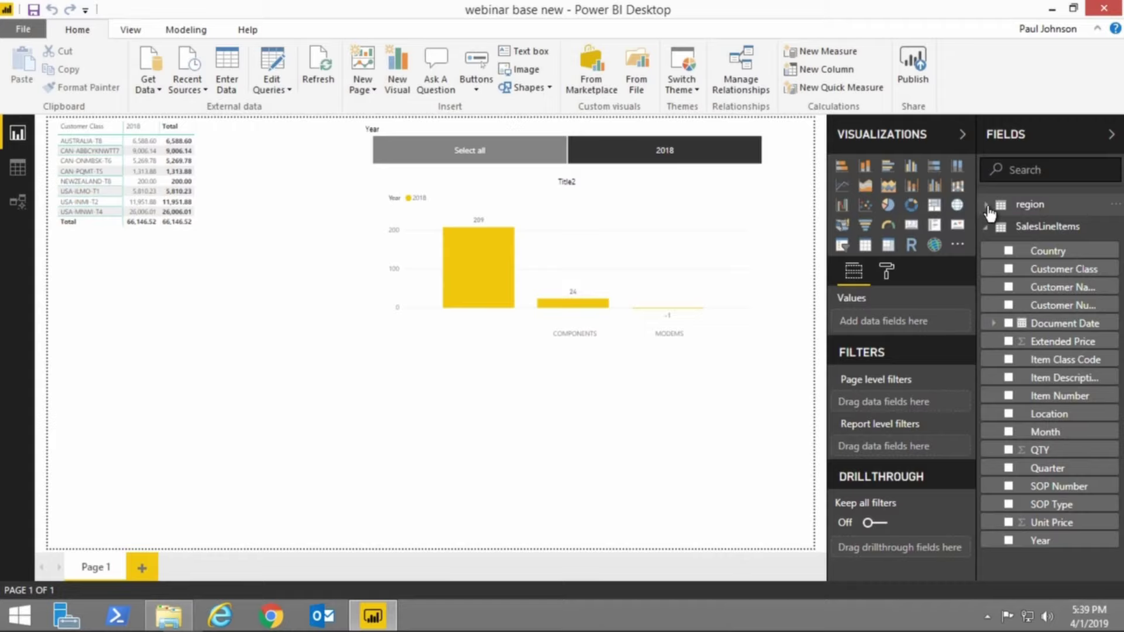
- Review the loaded region table's fields and its rows in the data view
{"action": "left_click", "coordinate": [987, 206]}
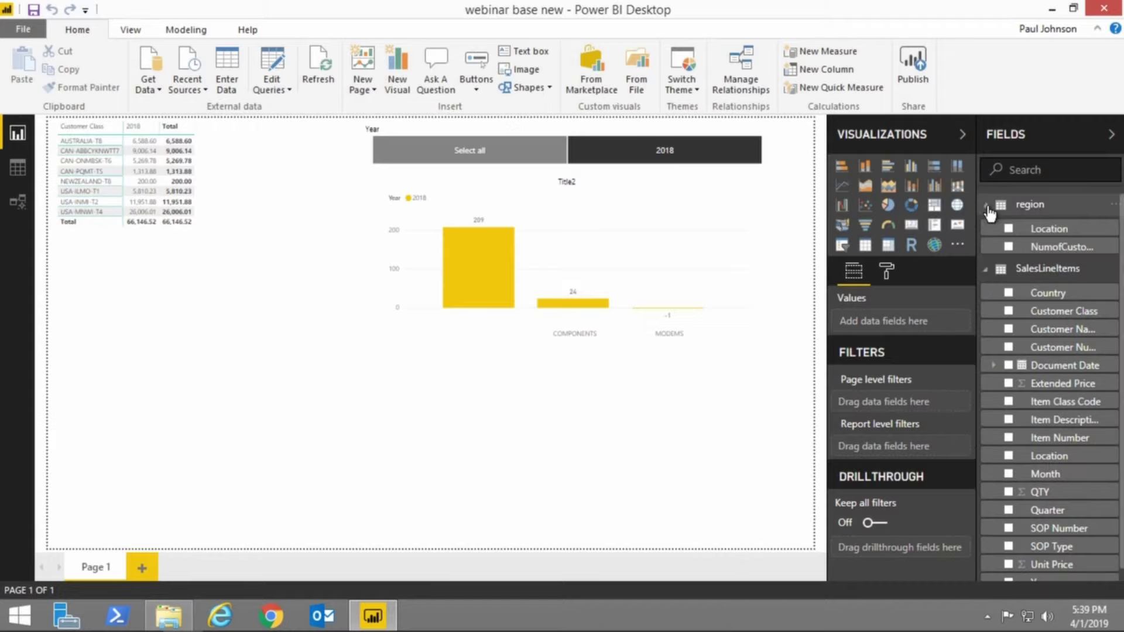
{"action": "left_click", "coordinate": [18, 168]}
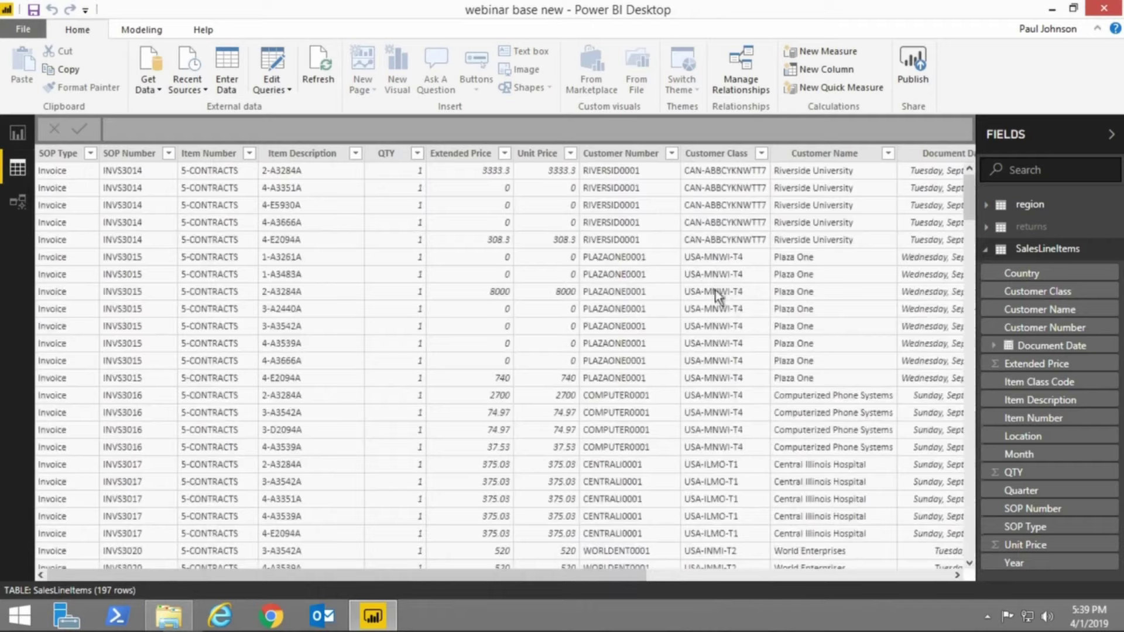
{"action": "left_click", "coordinate": [1029, 204]}
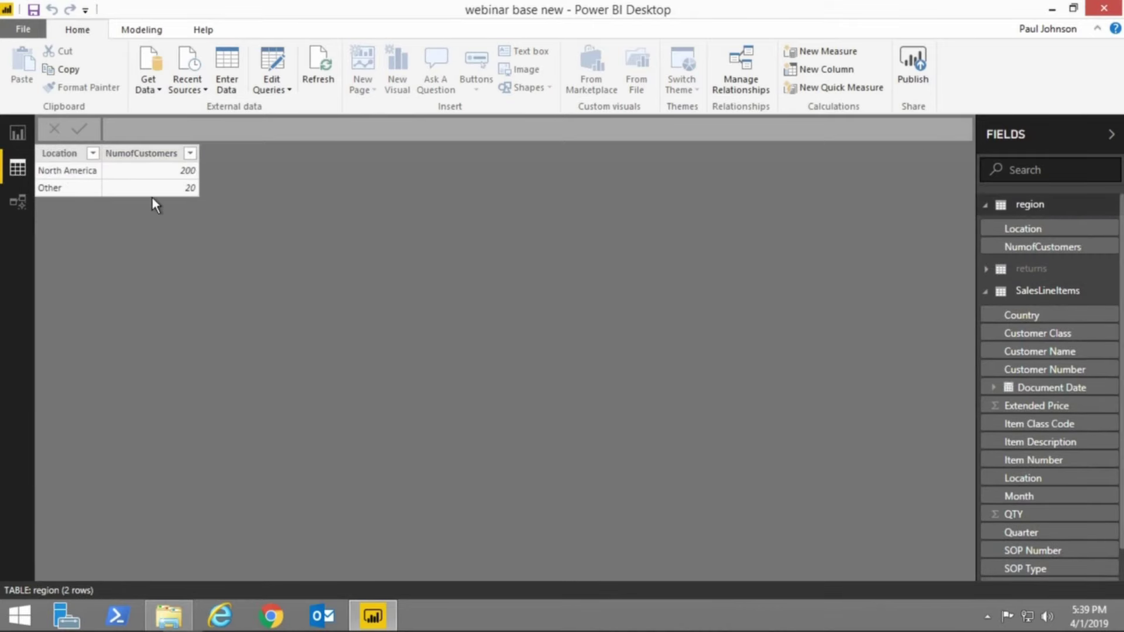
{"action": "left_click", "coordinate": [986, 205]}
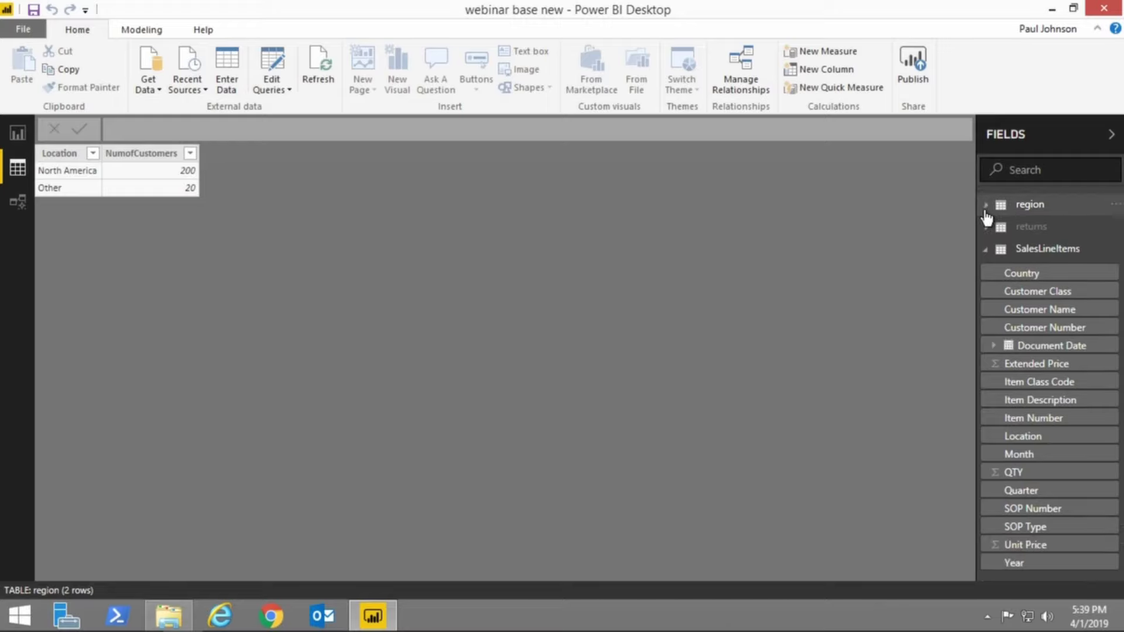
- Examine the relationship between SalesLineItems and region in the model, checking its Location columns, cardinality and cross filter direction
{"action": "left_click", "coordinate": [23, 201]}
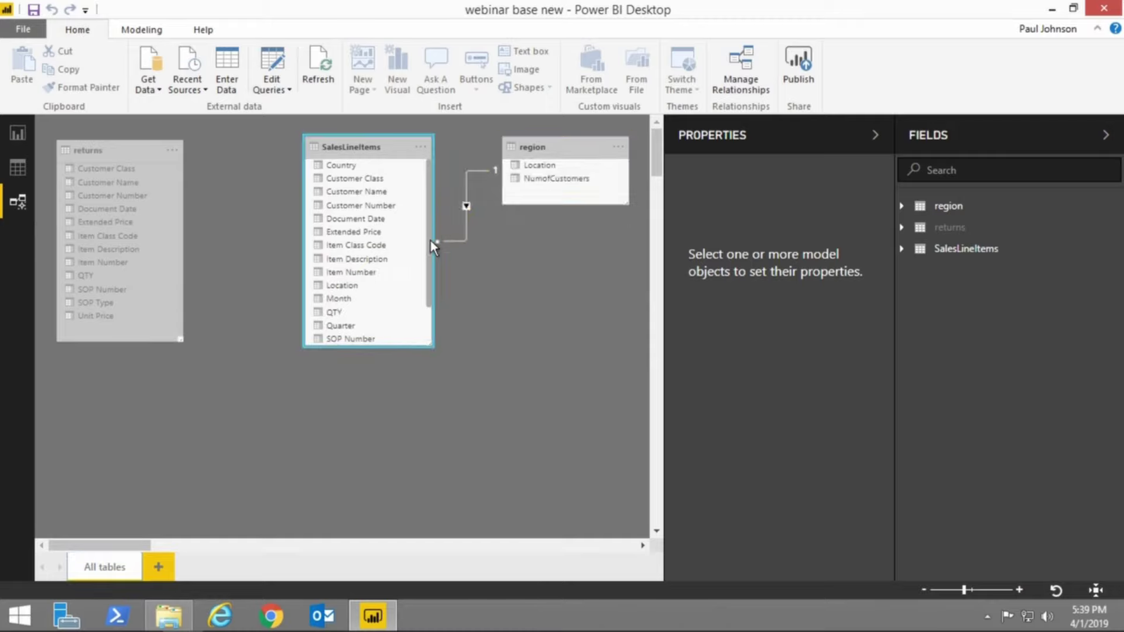
{"action": "left_click_drag", "start_coordinate": [430, 241], "coordinate": [429, 298]}
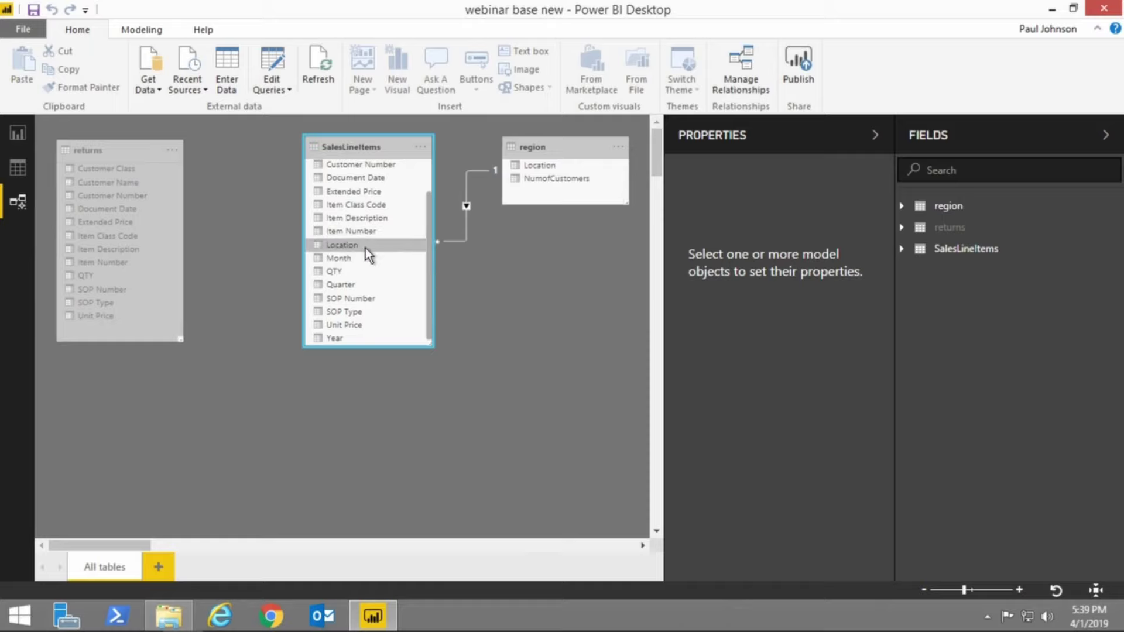
{"action": "right_click", "coordinate": [467, 217]}
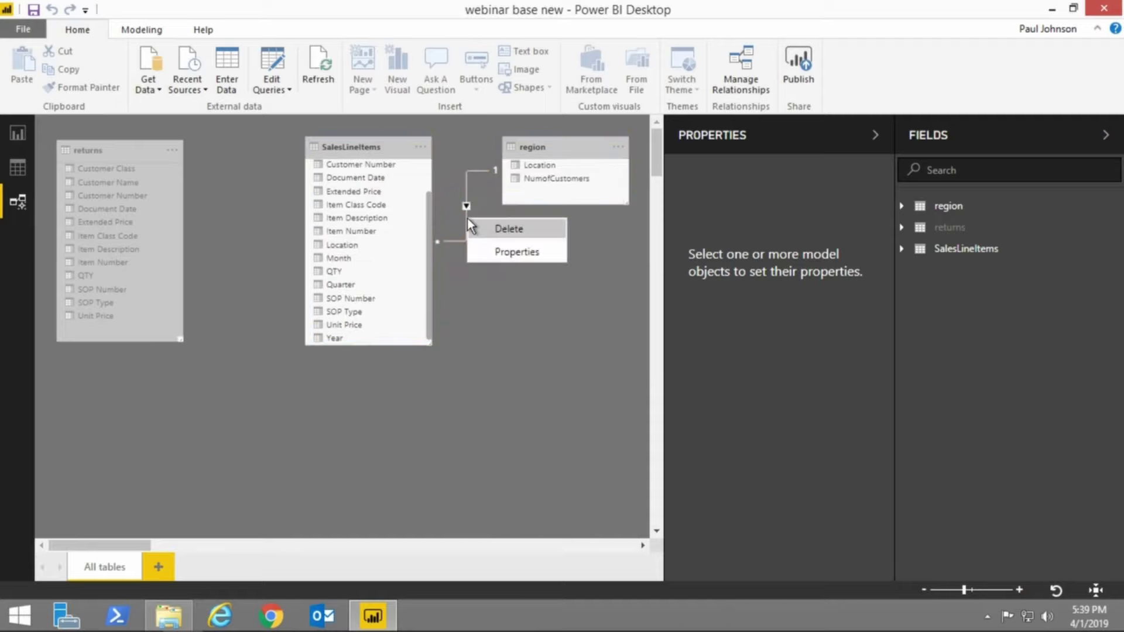
{"action": "left_click", "coordinate": [489, 258]}
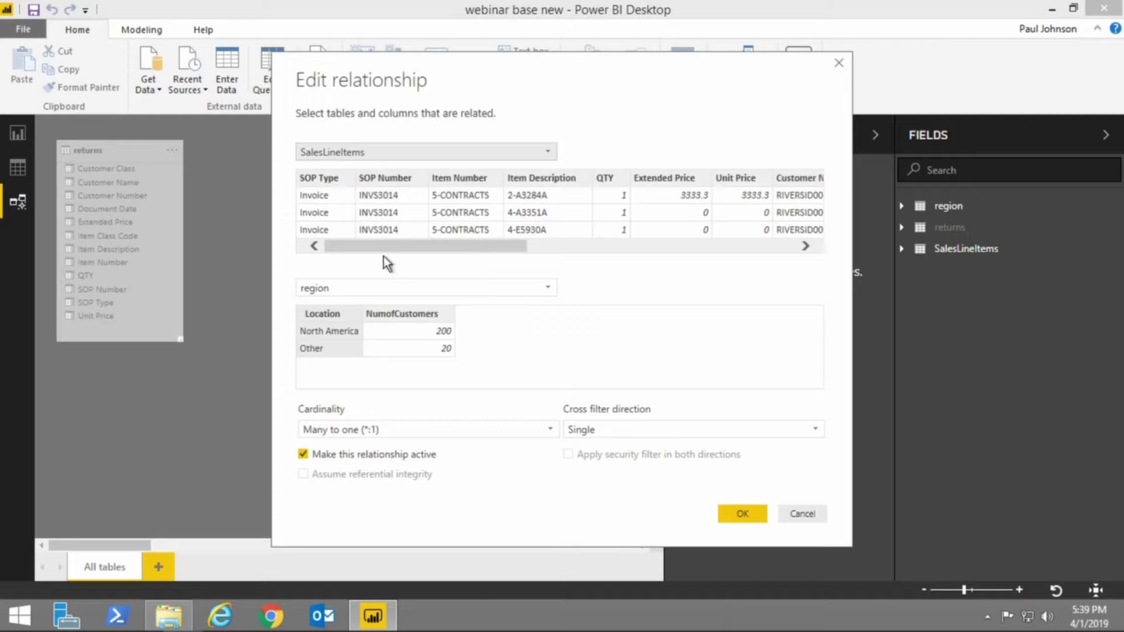
{"action": "left_click_drag", "start_coordinate": [398, 248], "coordinate": [696, 231]}
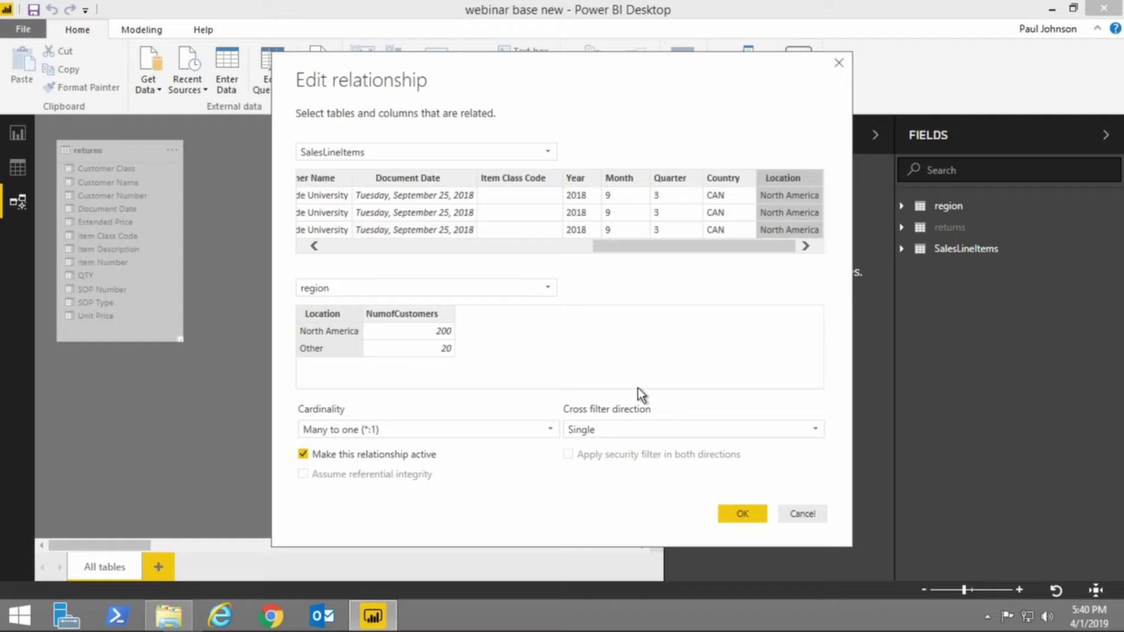
{"action": "left_click", "coordinate": [742, 514]}
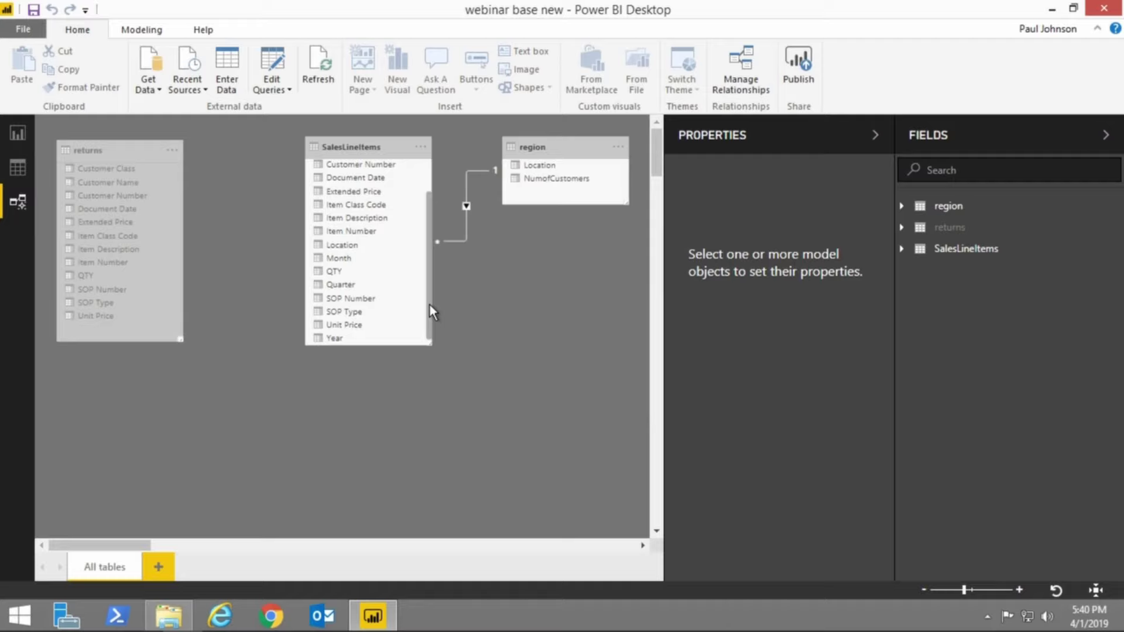
{"action": "mouse_move", "coordinate": [429, 304]}
{"action": "left_mouse_down"}
{"action": "mouse_move", "coordinate": [434, 268]}
{"action": "mouse_move", "coordinate": [442, 300]}
{"action": "left_mouse_up"}
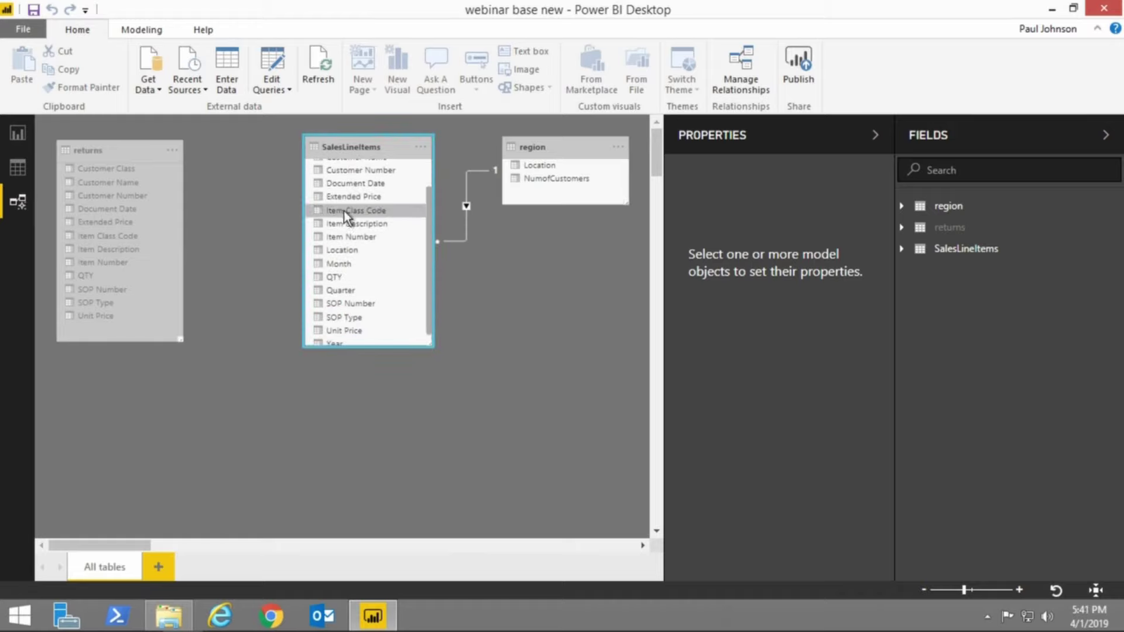
{"action": "left_click", "coordinate": [144, 30]}
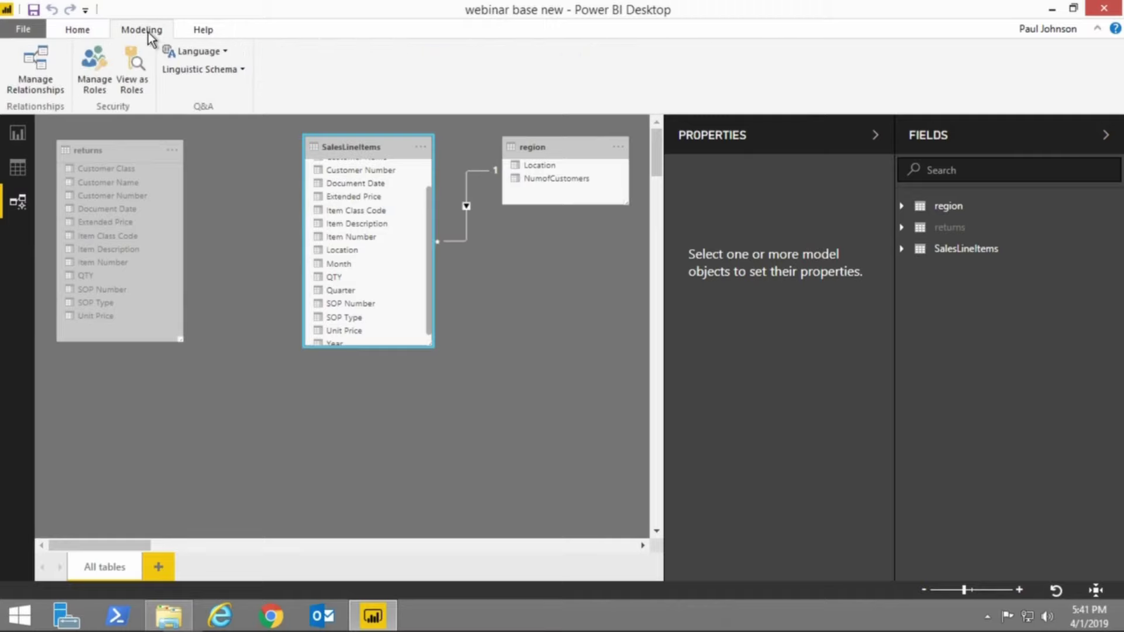
{"action": "left_click", "coordinate": [95, 35]}
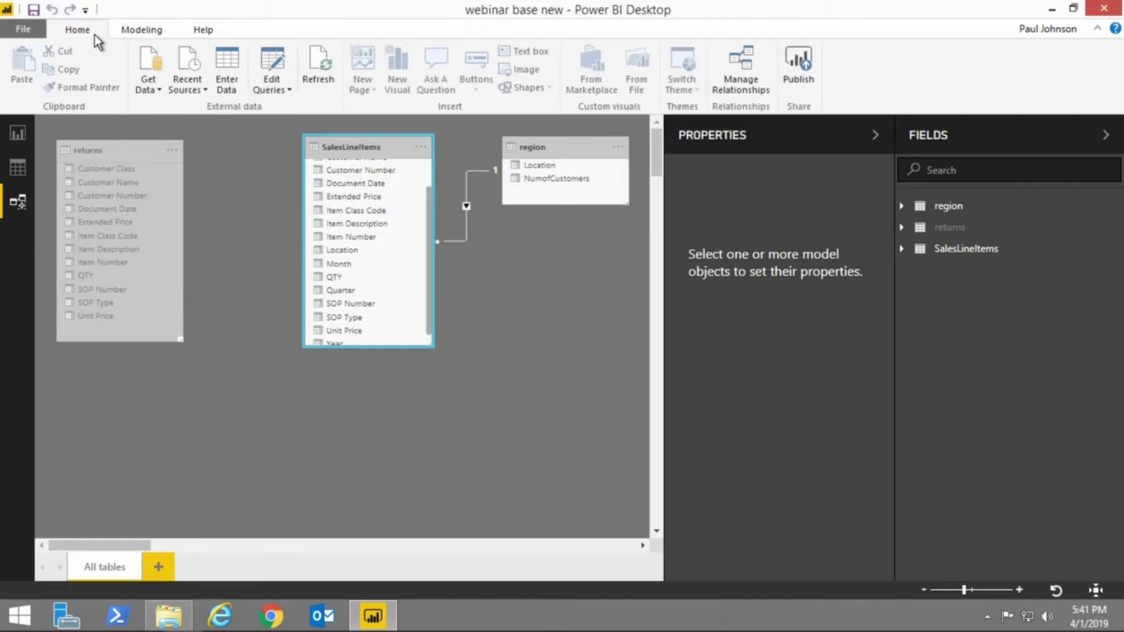
- Start a new calculated table from the report view and name it DimDate
{"action": "left_click", "coordinate": [15, 132]}
{"action": "left_click", "coordinate": [182, 34]}
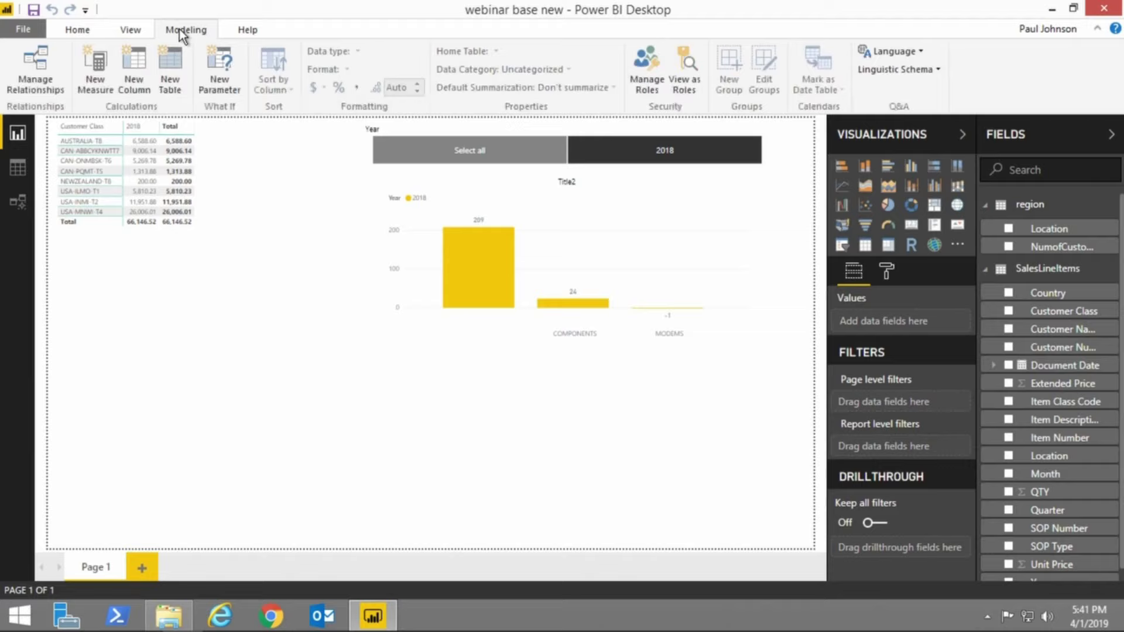
{"action": "left_click", "coordinate": [172, 85]}
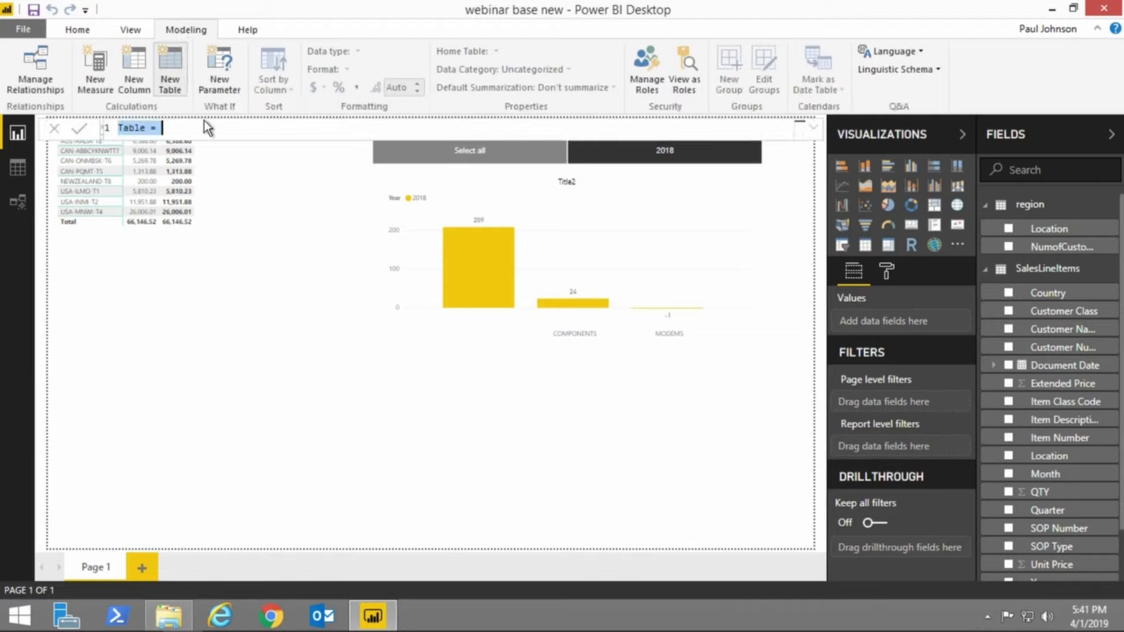
{"action": "left_click", "coordinate": [145, 128]}
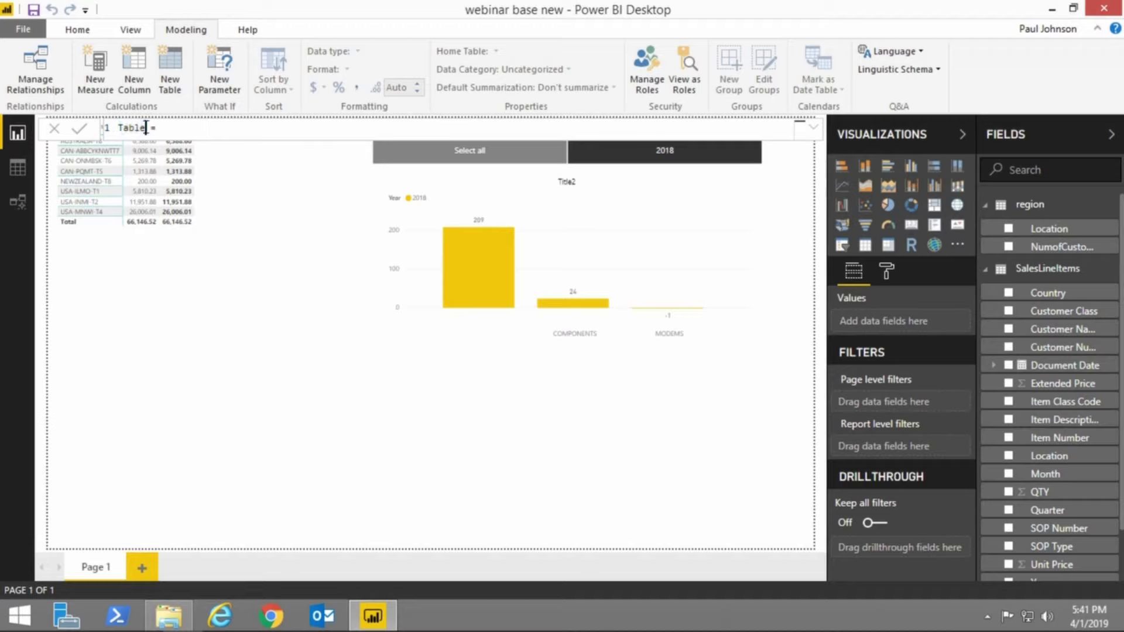
{"action": "double_click", "coordinate": [135, 127]}
{"action": "type", "text": "Dat"}
{"action": "key", "text": "BackSpace"}
{"action": "key", "text": "BackSpace"}
{"action": "type", "text": "imDate"}
- Define the DimDate table with the CALENDARAUTO() function and commit the formula
{"action": "left_click", "coordinate": [208, 134]}
{"action": "type", "text": "Ca"}
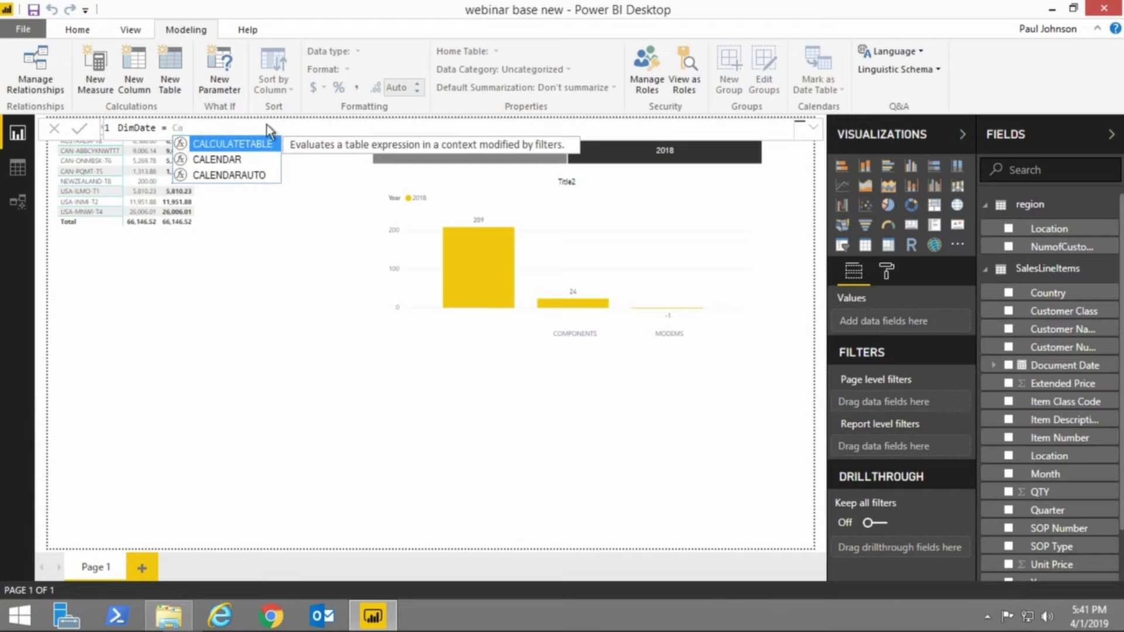
{"action": "left_click", "coordinate": [250, 181]}
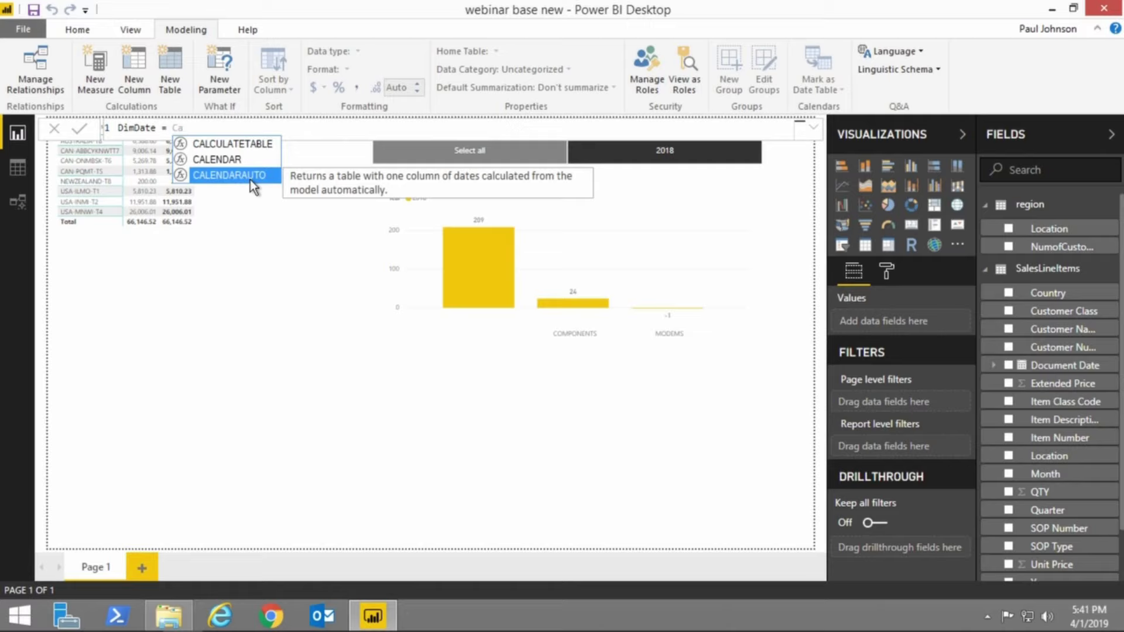
{"action": "double_click", "coordinate": [250, 180]}
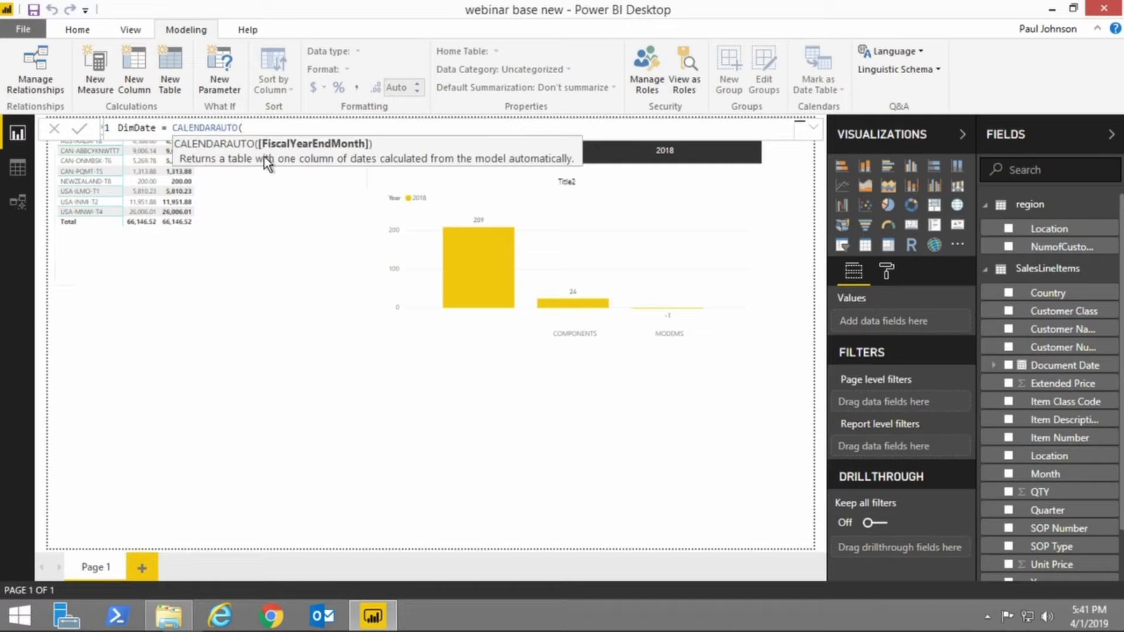
{"action": "type", "text": ")"}
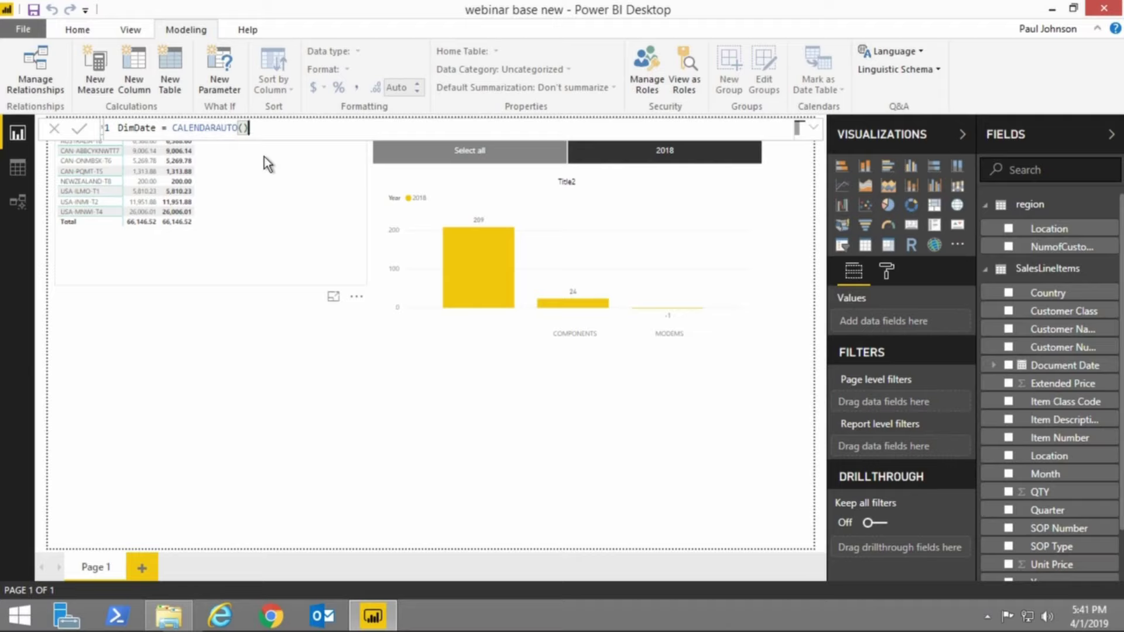
{"action": "key", "text": "Return"}
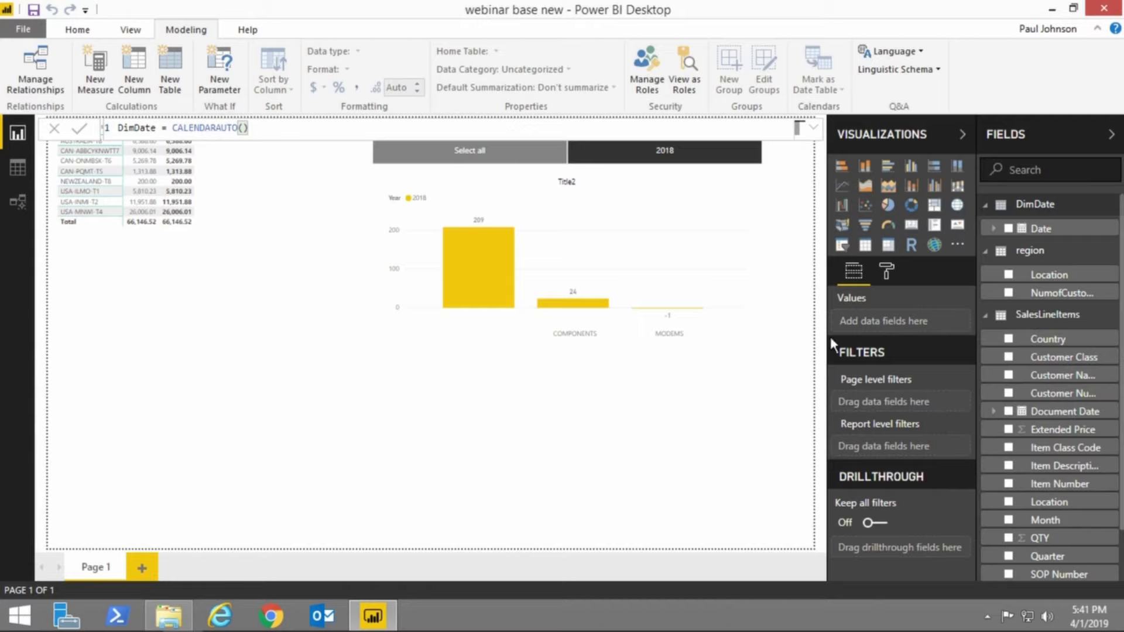
- Examine the levels of DimDate's date hierarchy and the table's rows in the data view
{"action": "left_click", "coordinate": [993, 228]}
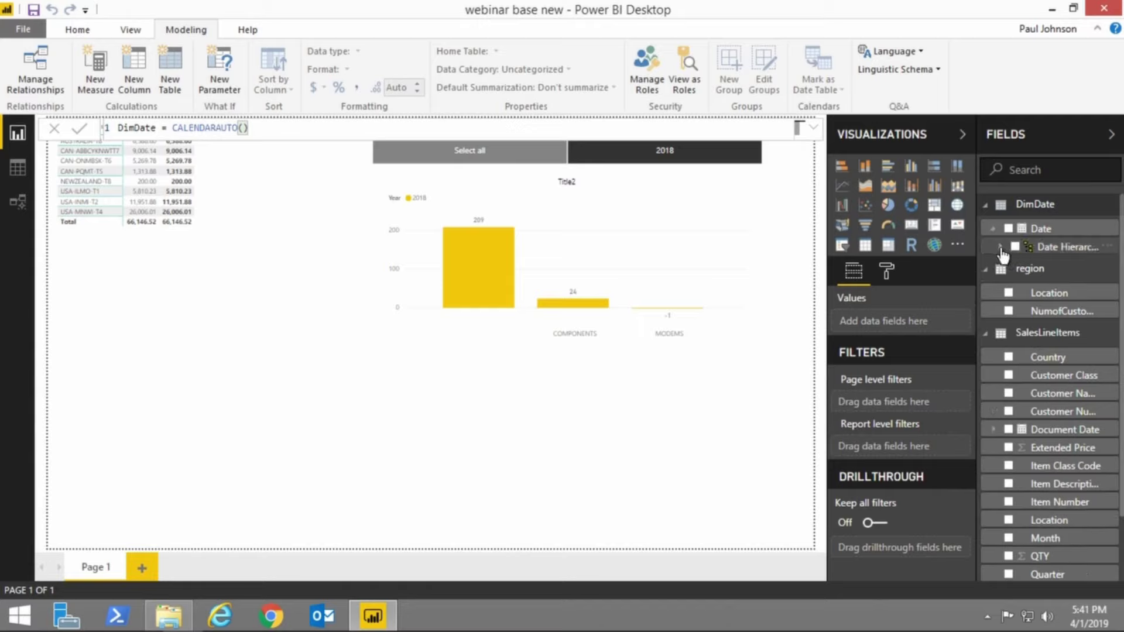
{"action": "left_click", "coordinate": [999, 246]}
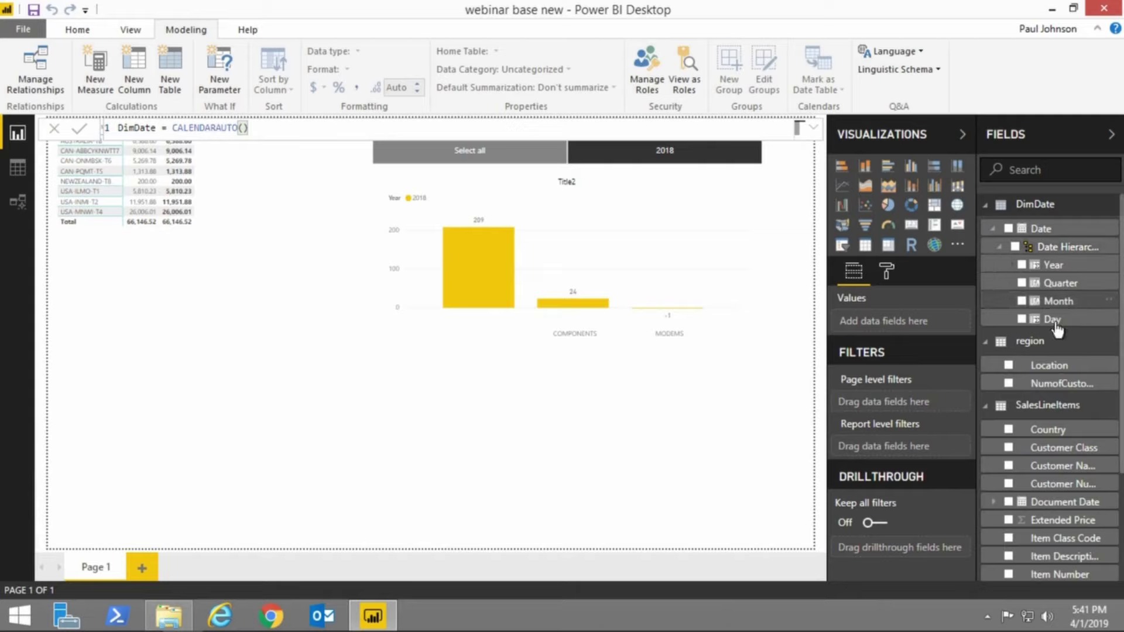
{"action": "left_click", "coordinate": [1000, 247]}
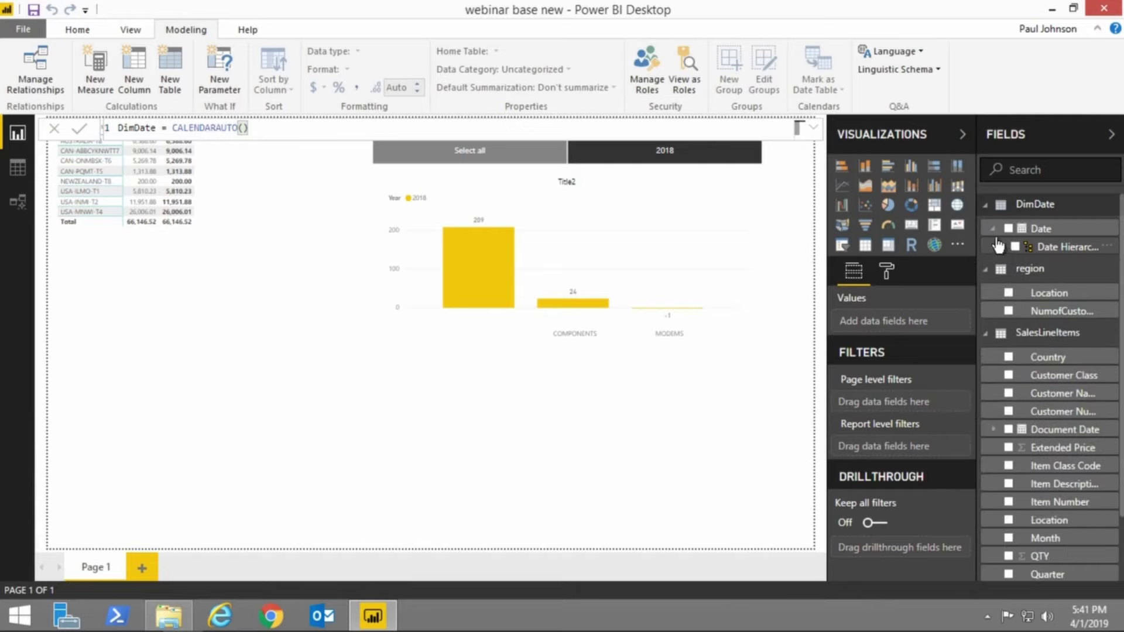
{"action": "left_click", "coordinate": [1041, 231]}
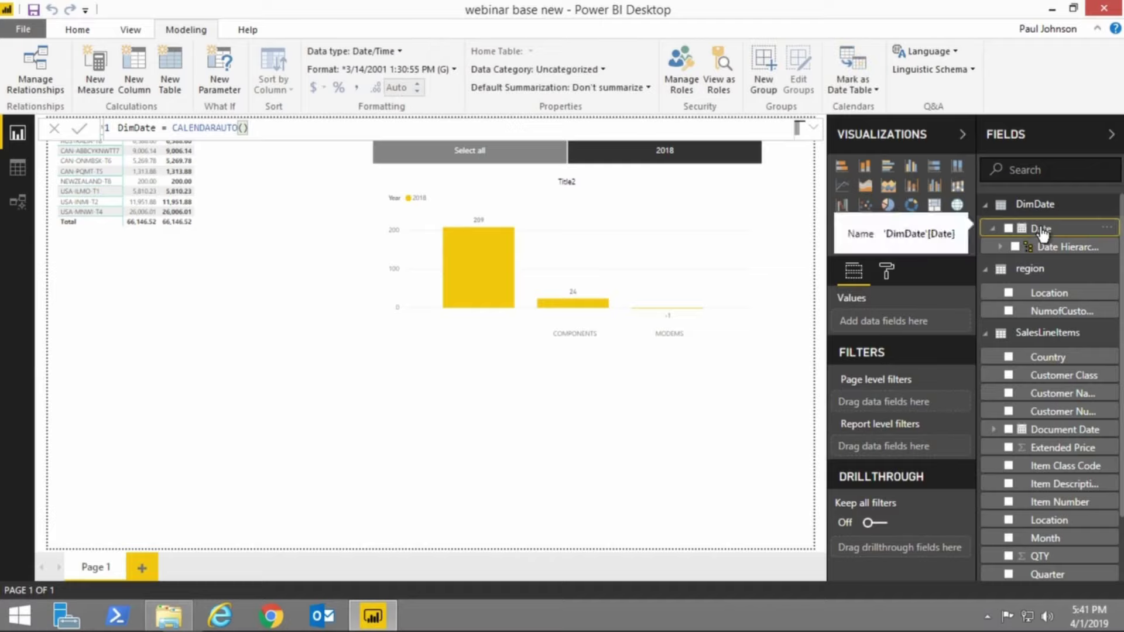
{"action": "left_click", "coordinate": [17, 168]}
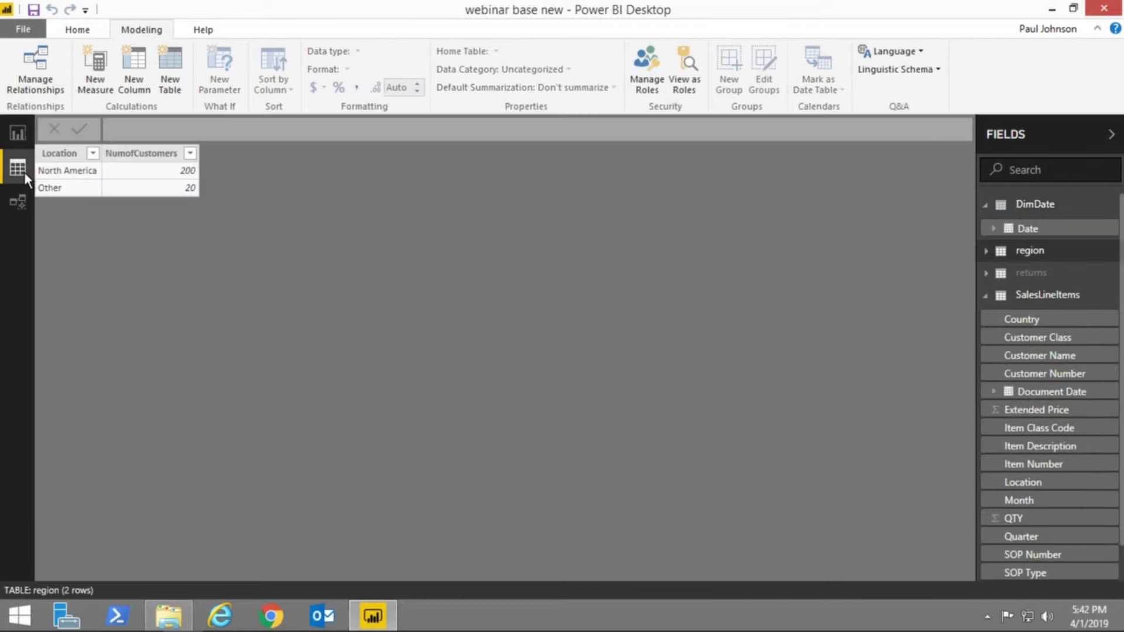
{"action": "left_click", "coordinate": [1030, 206]}
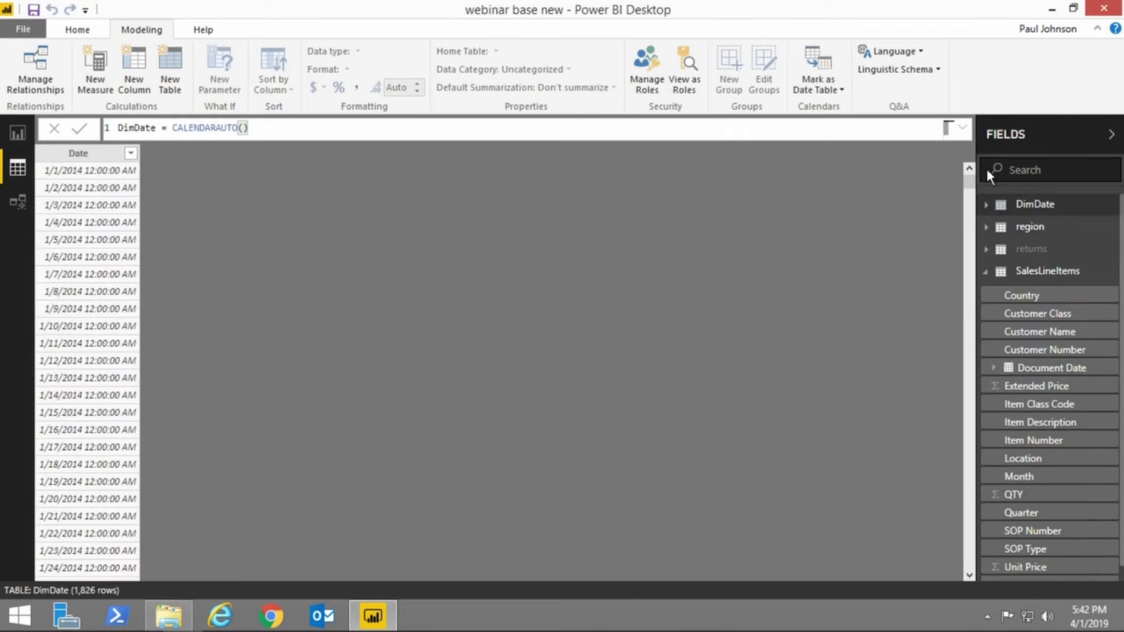
{"action": "left_click_drag", "start_coordinate": [967, 183], "coordinate": [78, 177]}
{"action": "left_click", "coordinate": [97, 157]}
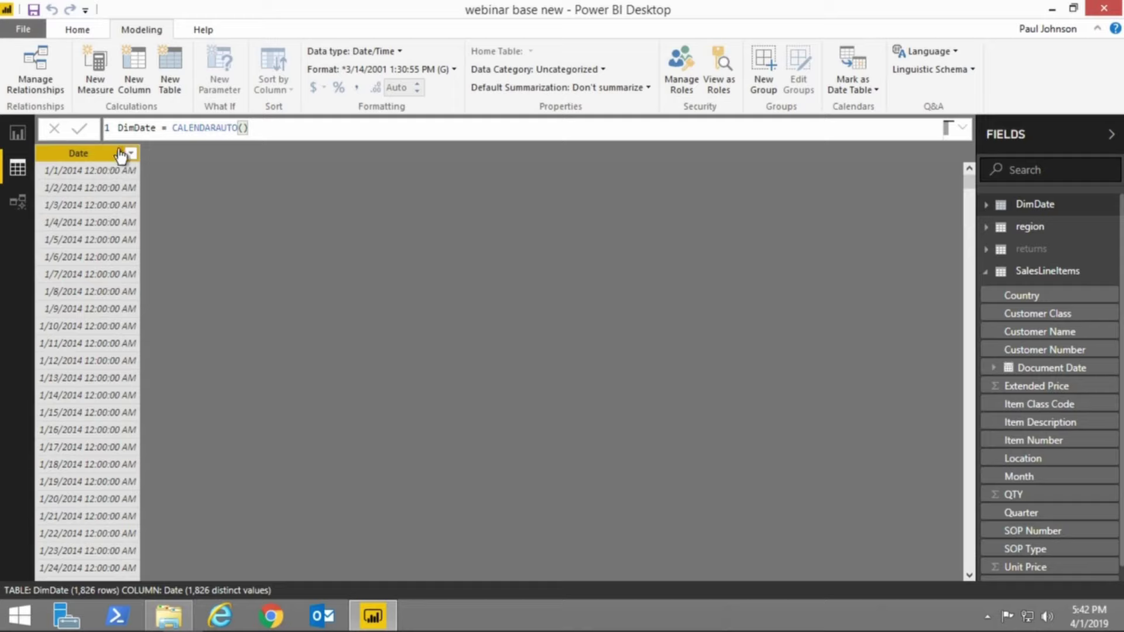
{"action": "left_click", "coordinate": [142, 87]}
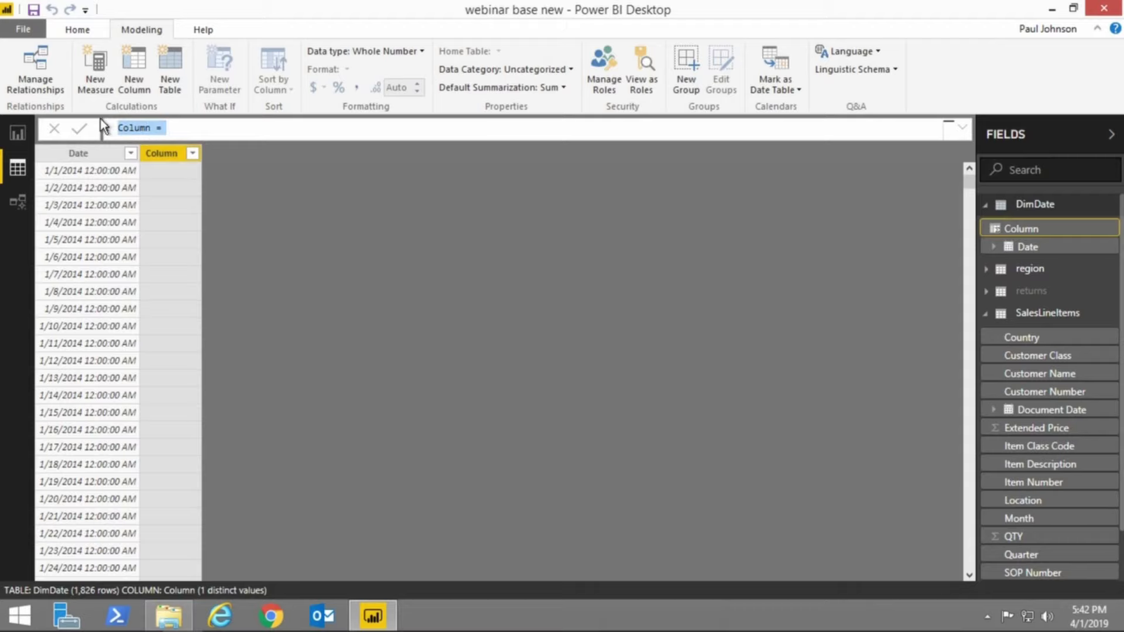
{"action": "key", "text": "Escape"}
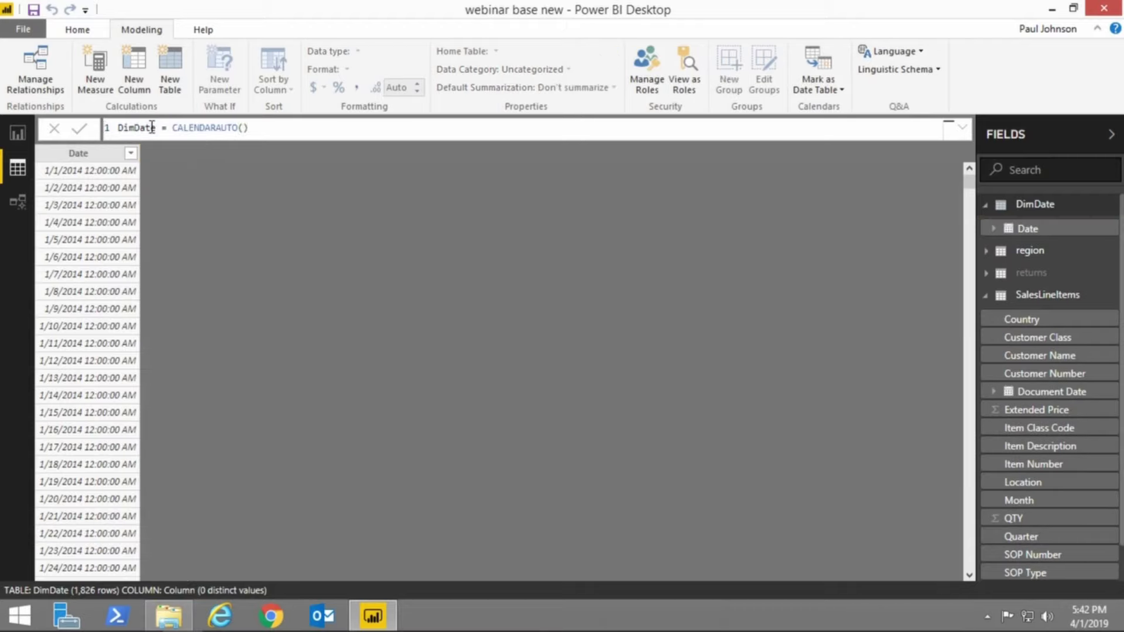
- Add a calculated column named Month to DimDate and reference 'DimDate'[Date] in its formula
{"action": "left_click", "coordinate": [114, 157]}
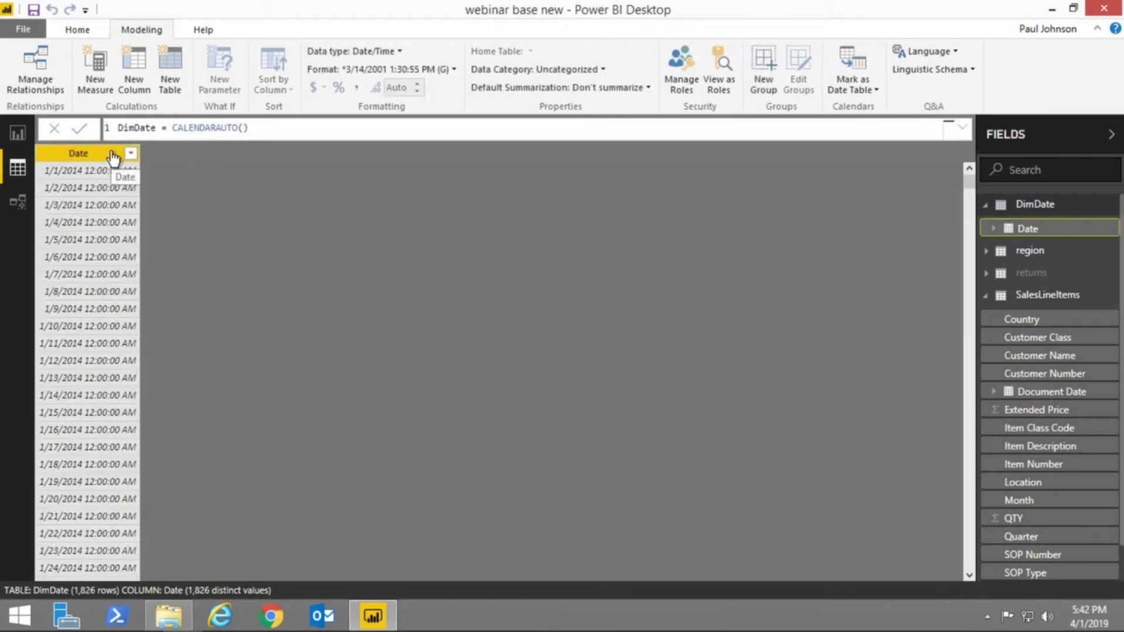
{"action": "left_click", "coordinate": [137, 86]}
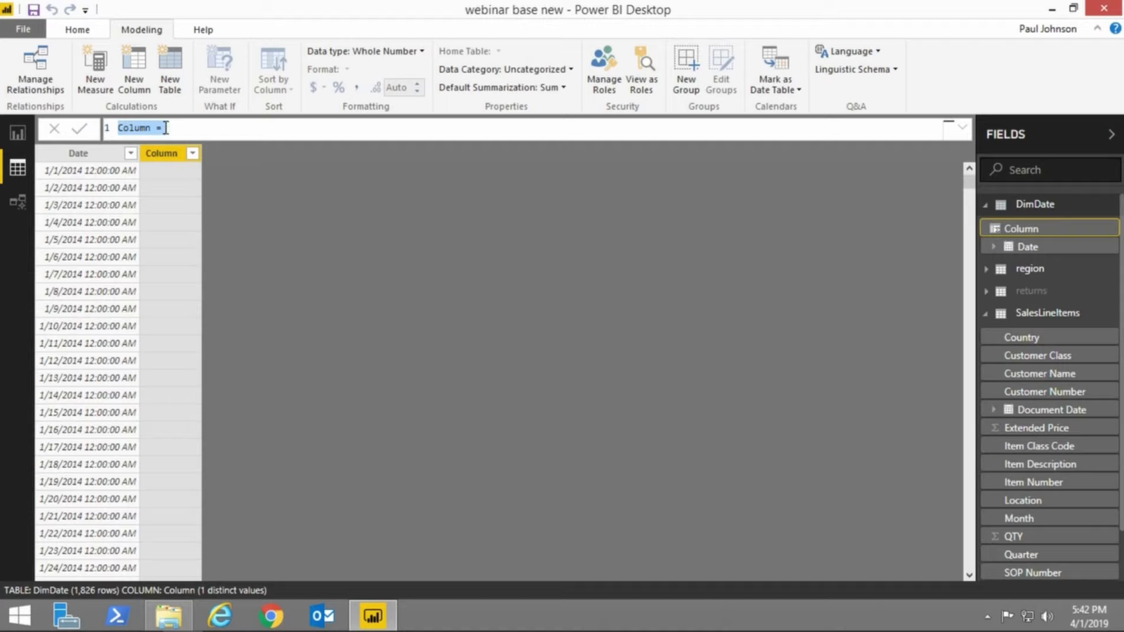
{"action": "type", "text": "Month ="}
{"action": "type", "text": "'"}
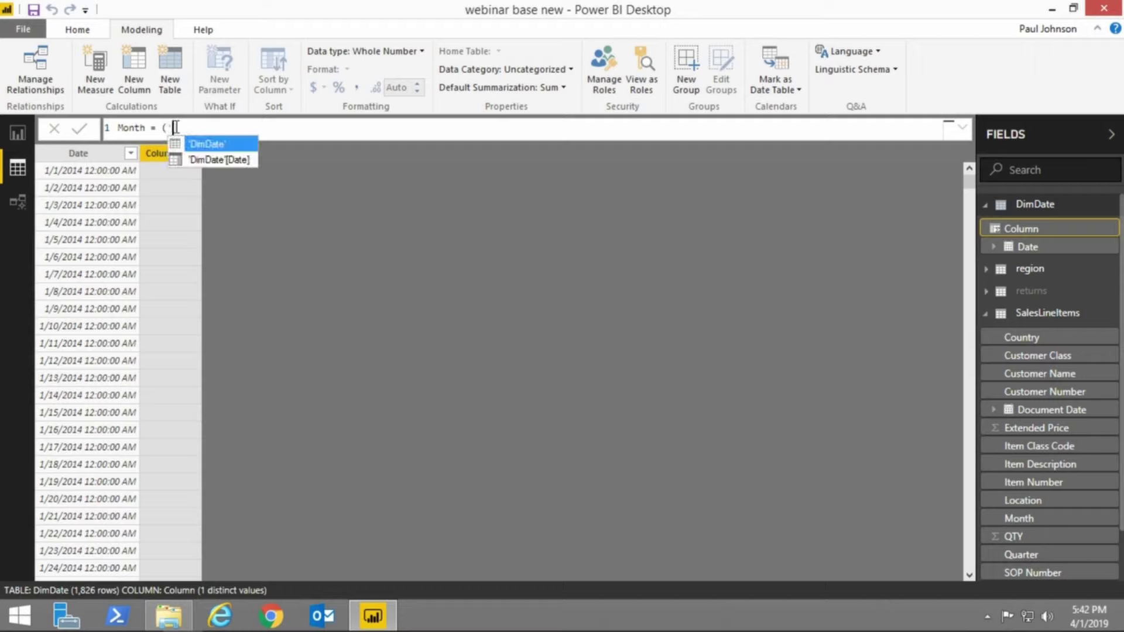
{"action": "left_click", "coordinate": [213, 160]}
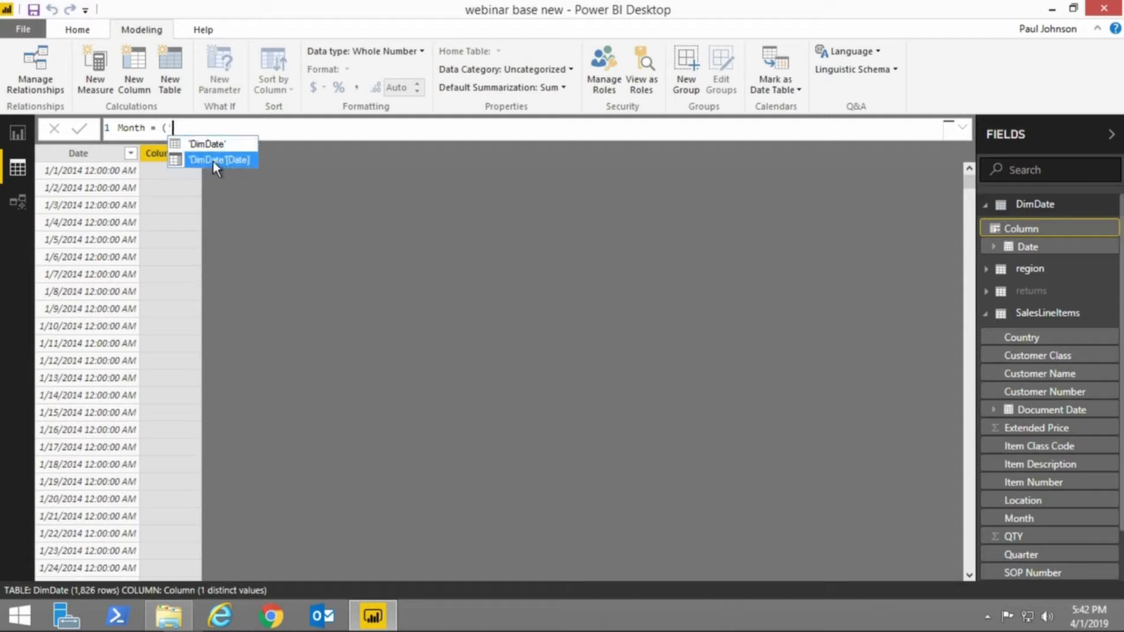
{"action": "double_click", "coordinate": [213, 161]}
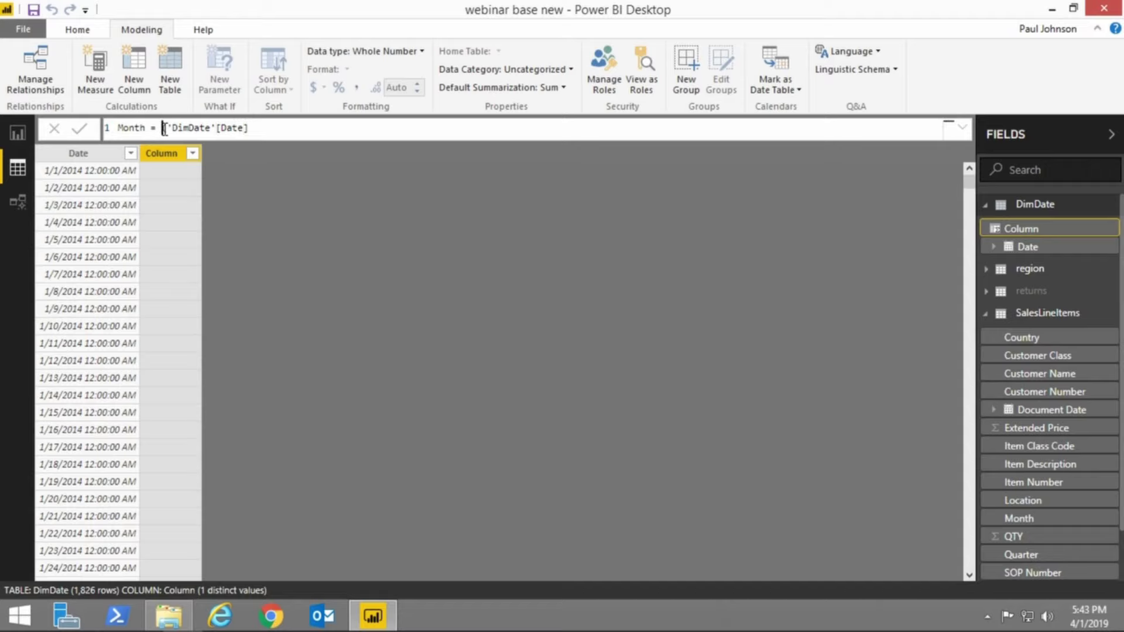
- Wrap the date reference in the MONTH function, commit Month = MONTH('DimDate'[Date]), and check the month numbers across the rows
{"action": "left_click", "coordinate": [165, 128]}
{"action": "type", "text": "Month("}
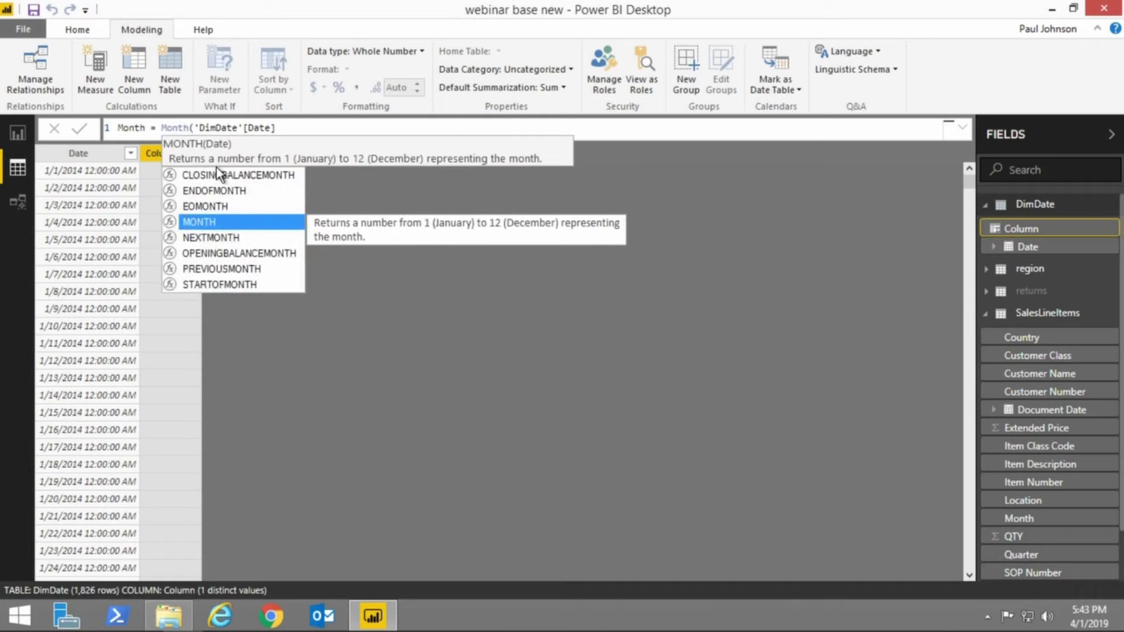
{"action": "left_click", "coordinate": [221, 222]}
{"action": "left_click", "coordinate": [296, 127]}
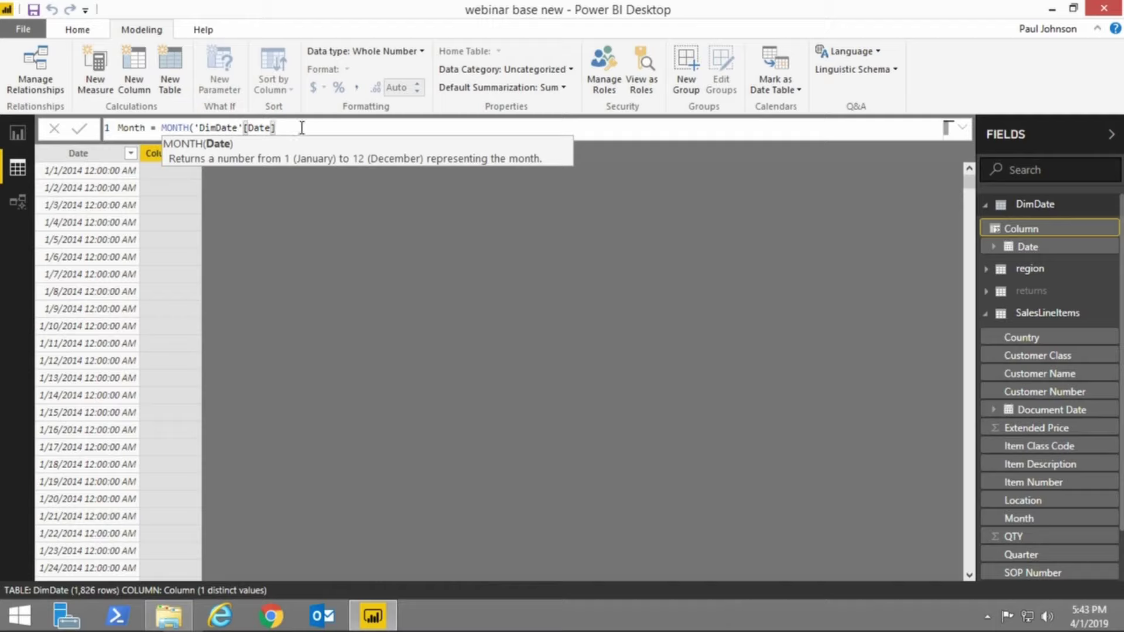
{"action": "type", "text": "))"}
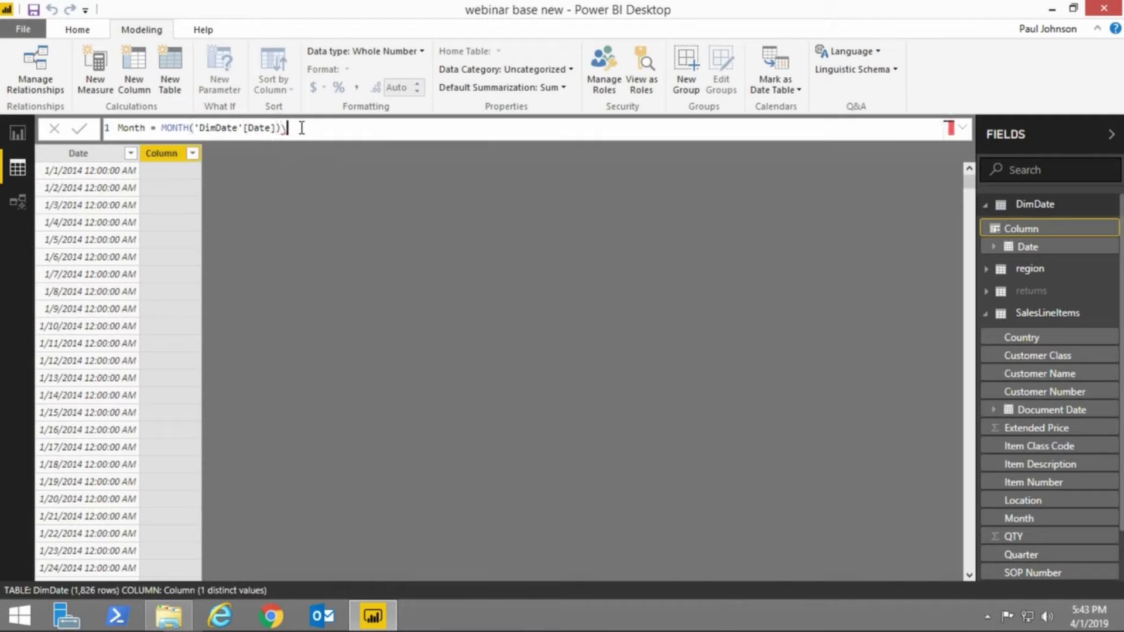
{"action": "key", "text": "BackSpace"}
{"action": "key", "text": "Return"}
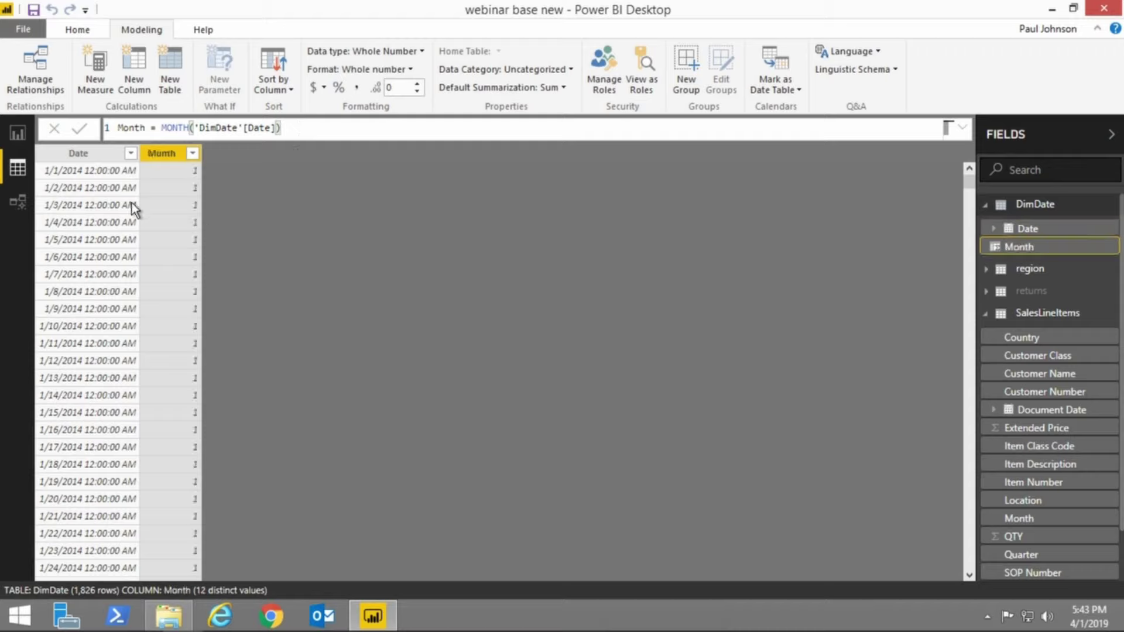
{"action": "scroll", "coordinate": [702, 342], "scroll_direction": "down", "scroll_amount": 6}
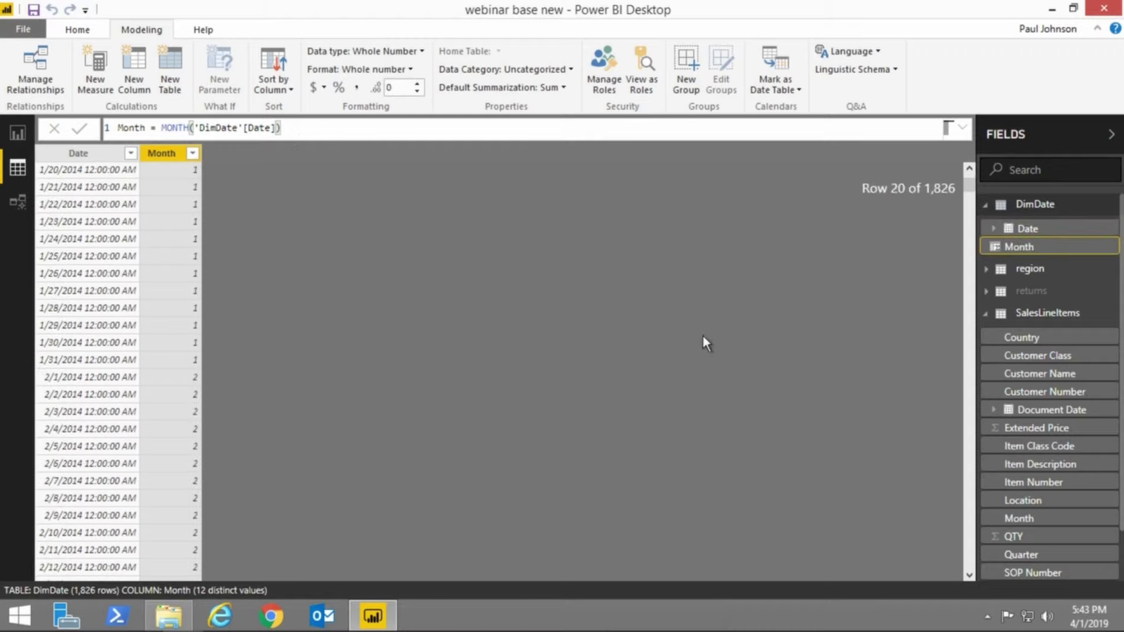
{"action": "left_click_drag", "start_coordinate": [963, 178], "coordinate": [970, 249]}
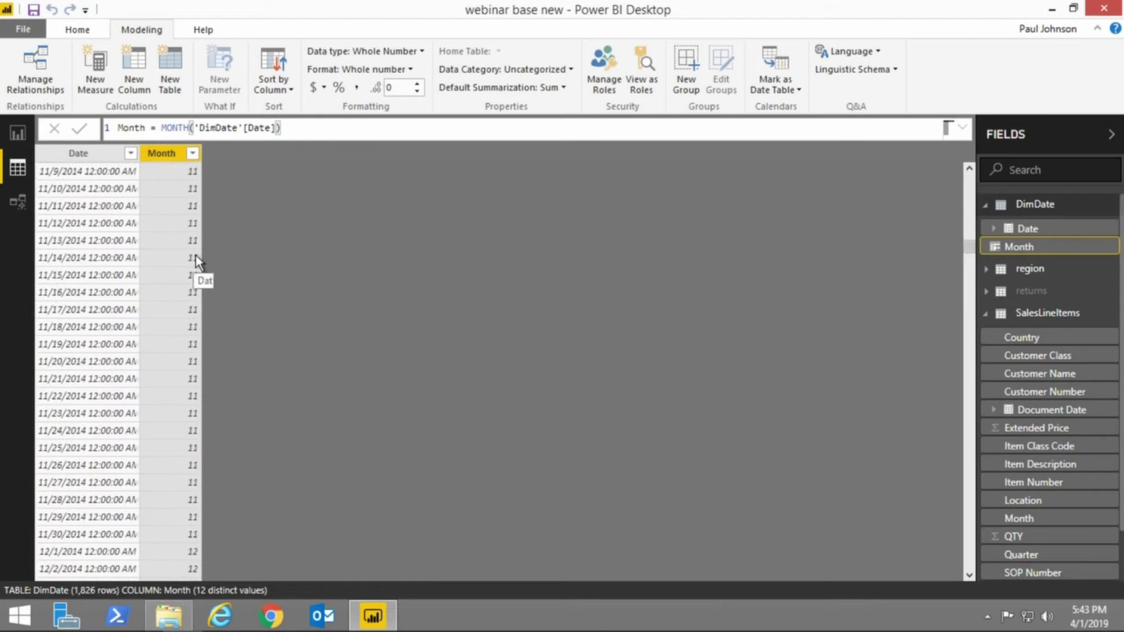
- Add a calculated column to DimDate with the formula Year = Year(DimDate[Date]) and commit it
{"action": "left_click", "coordinate": [105, 156]}
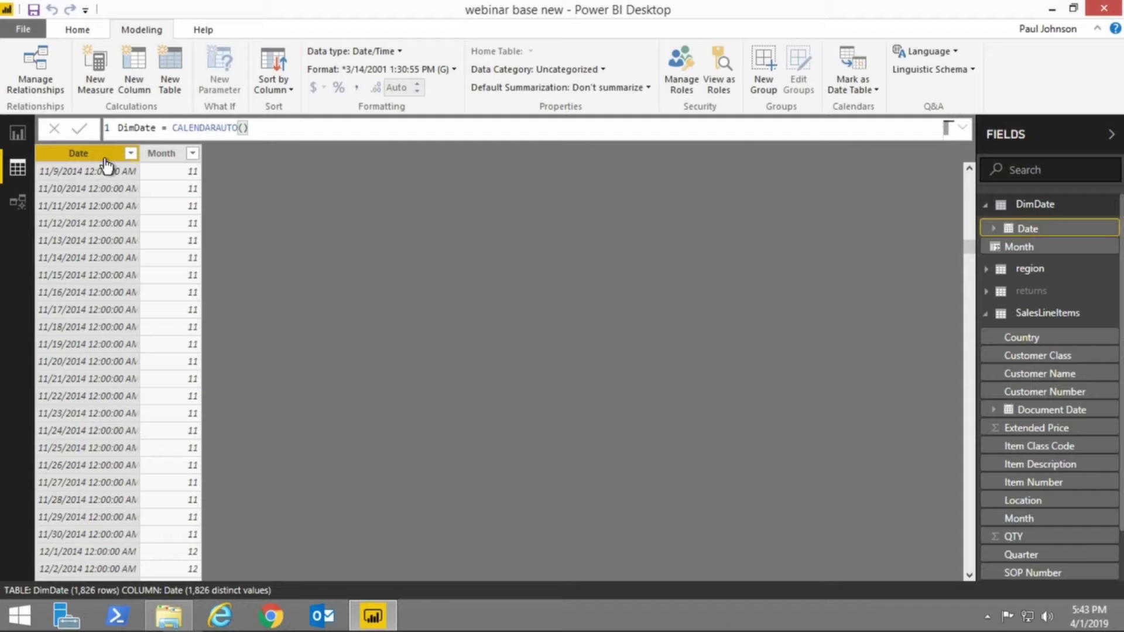
{"action": "left_click", "coordinate": [143, 81]}
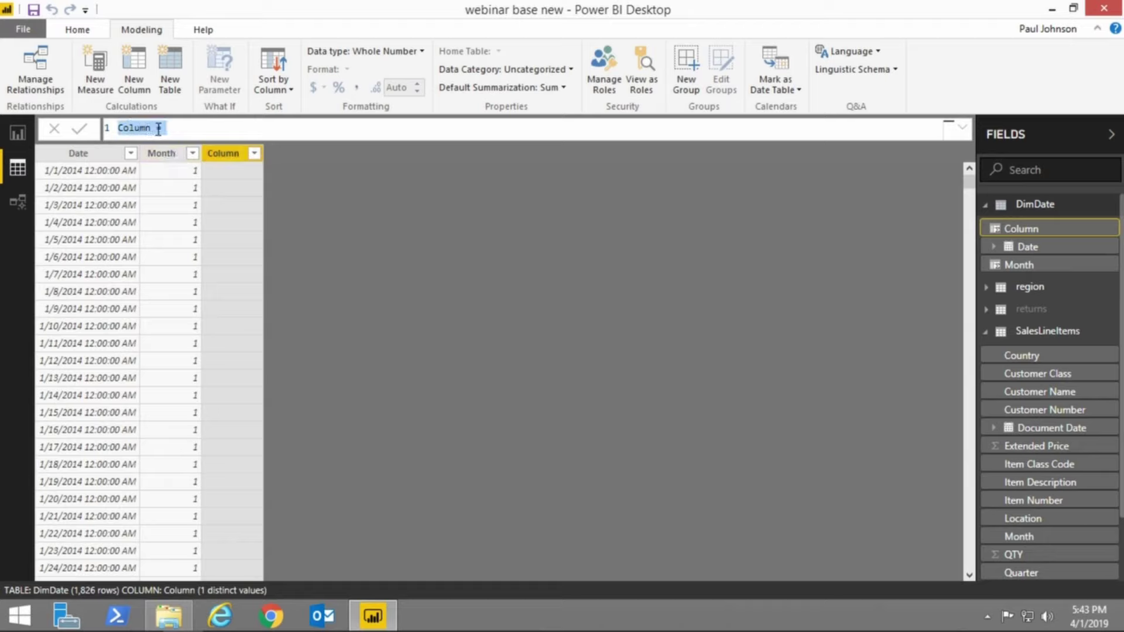
{"action": "type", "text": "Year ="}
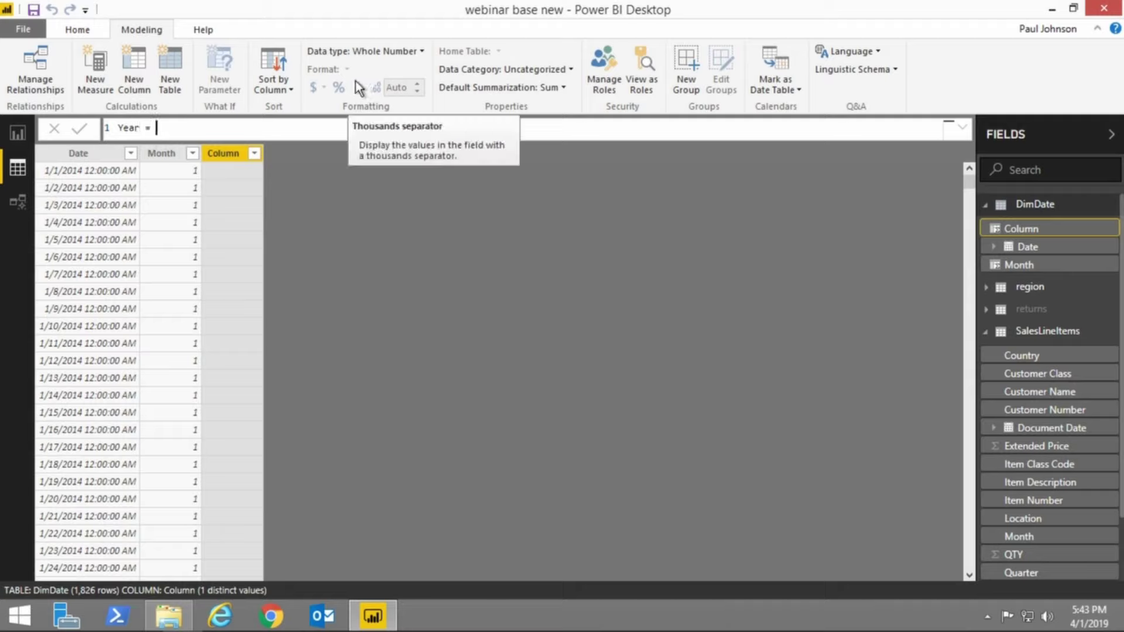
{"action": "type", "text": " Year"}
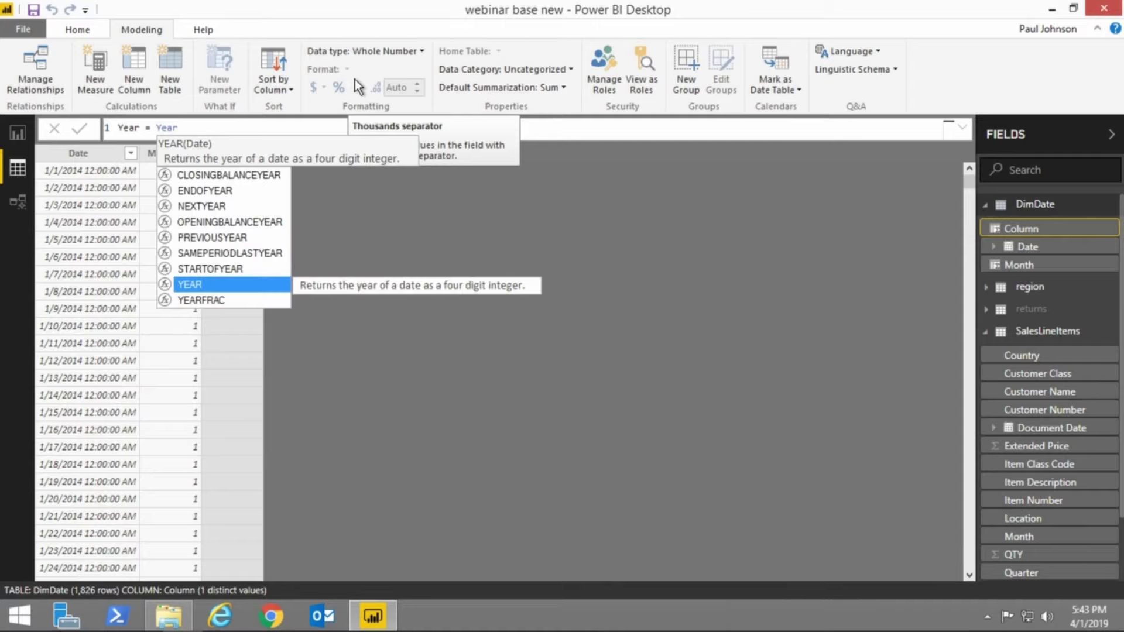
{"action": "type", "text": "("}
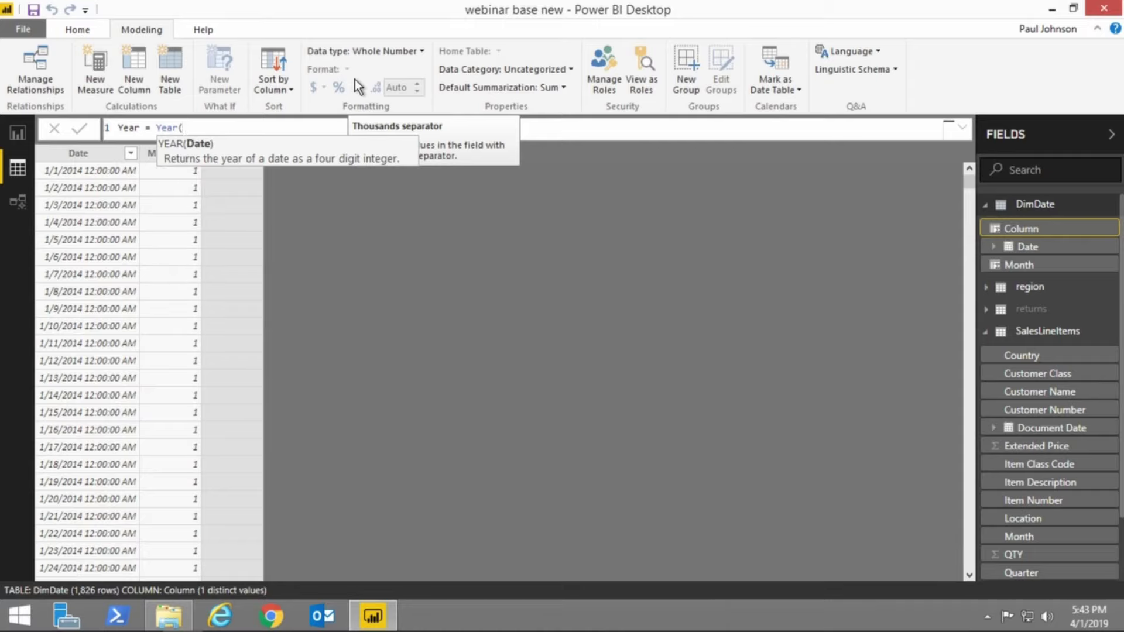
{"action": "type", "text": "Dim"}
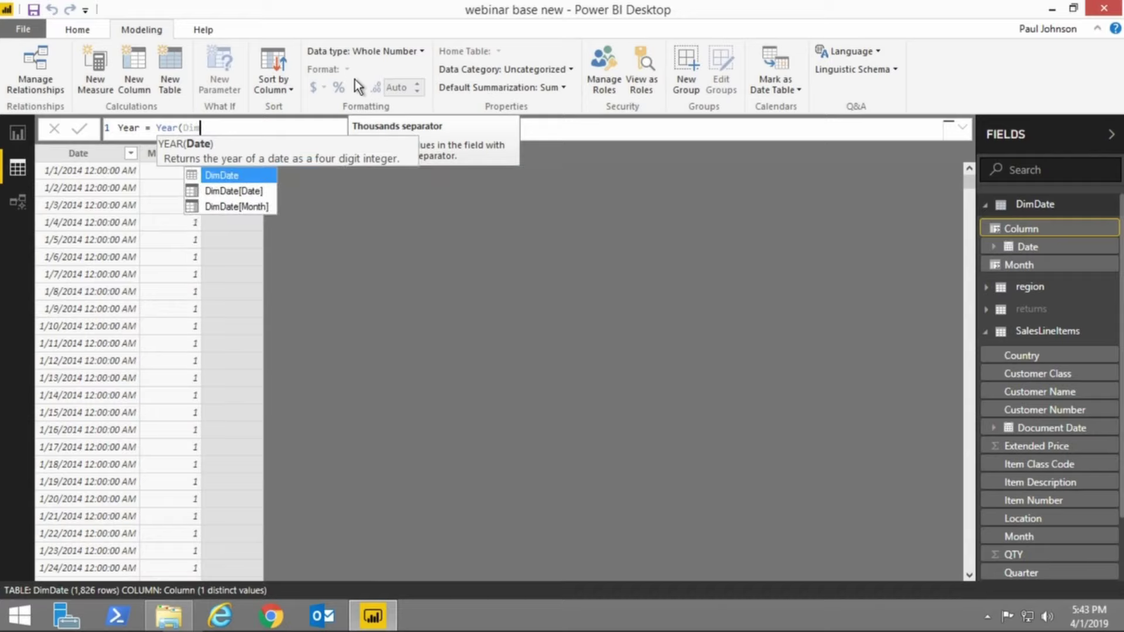
{"action": "left_click", "coordinate": [255, 197]}
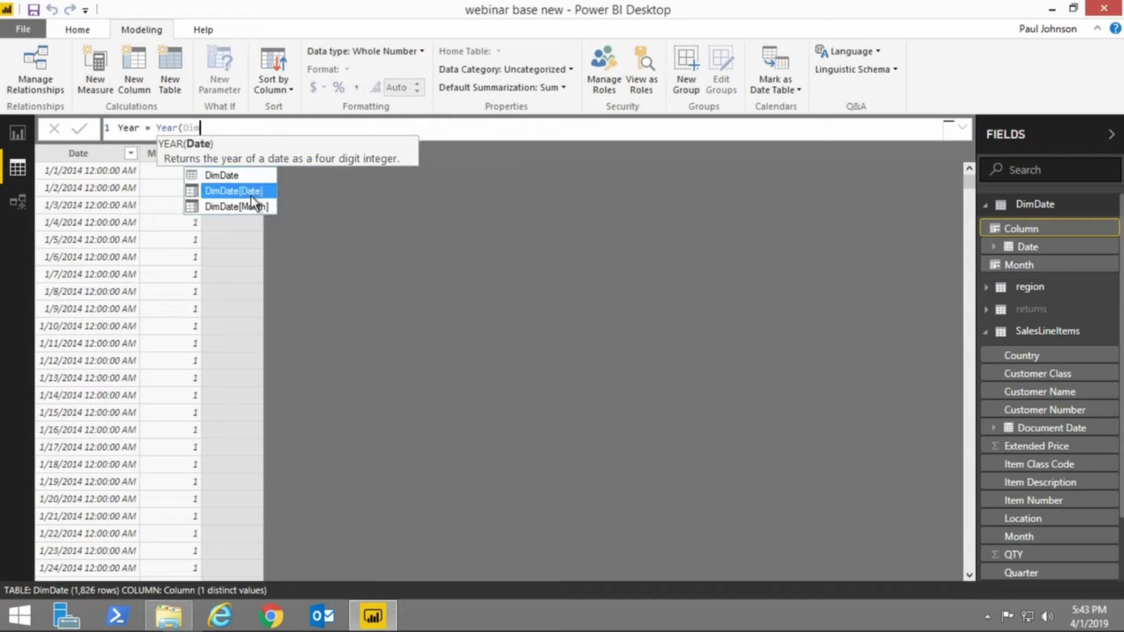
{"action": "double_click", "coordinate": [251, 195]}
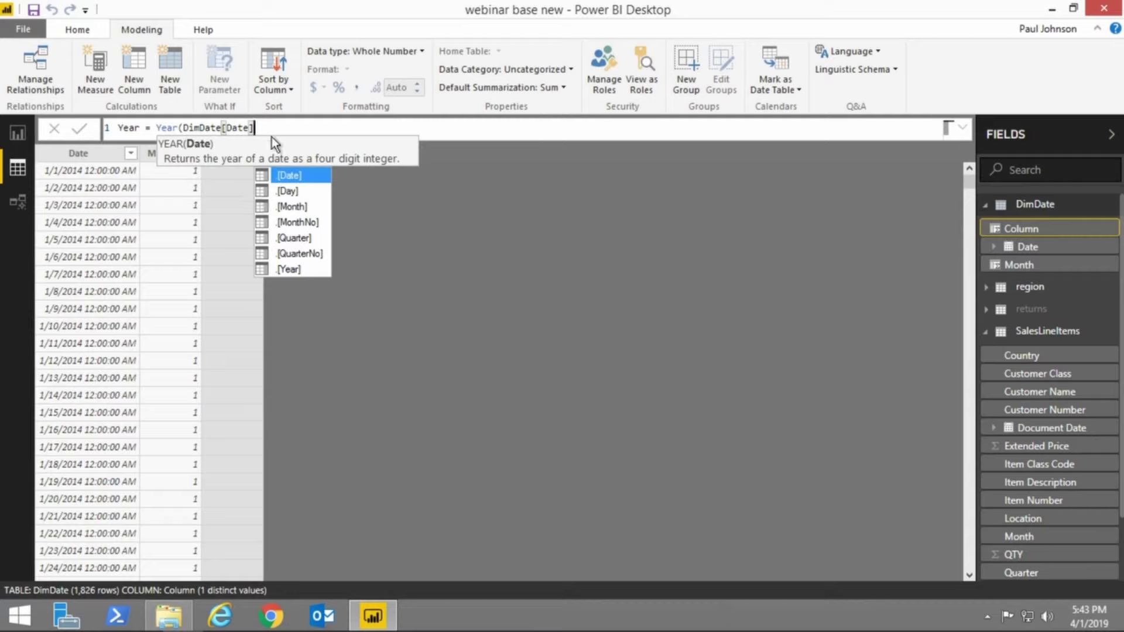
{"action": "type", "text": ")"}
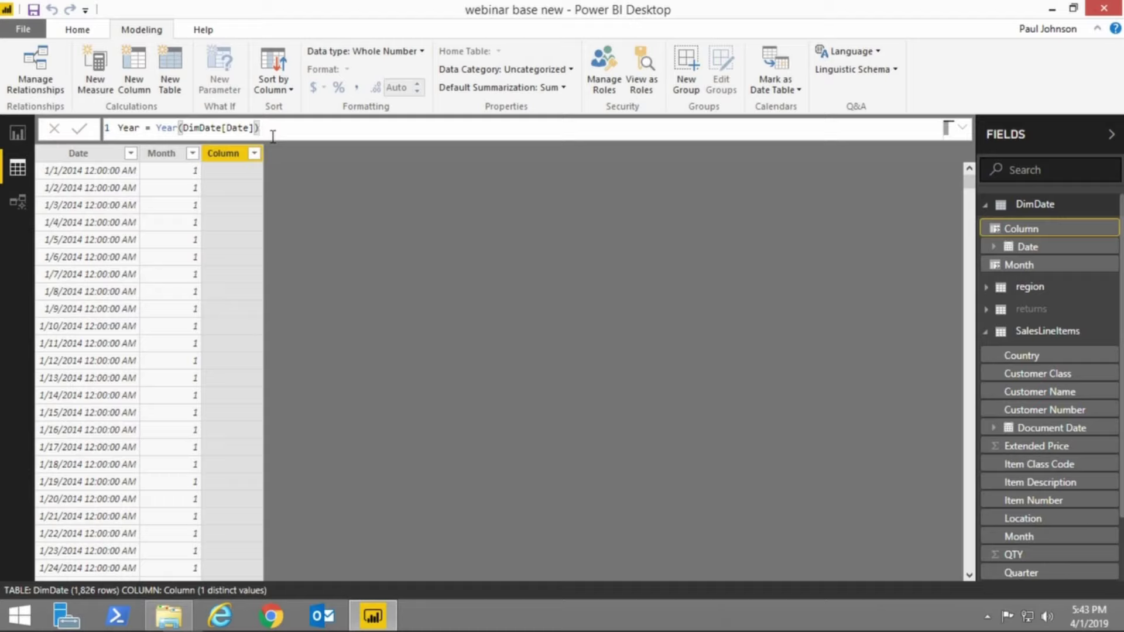
{"action": "key", "text": "Return"}
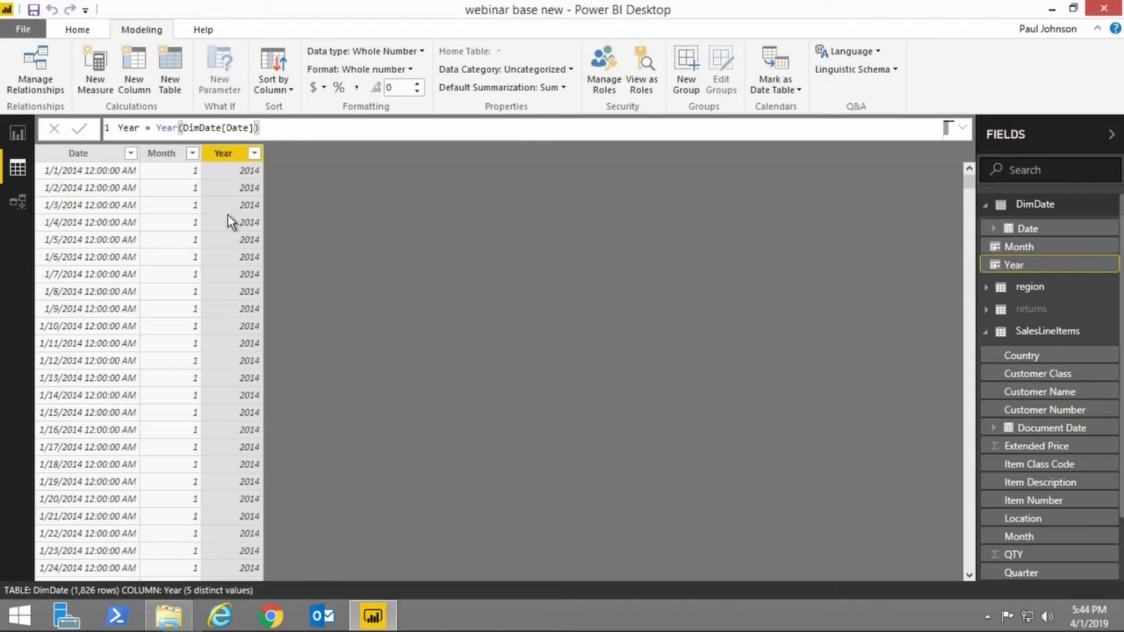
{"action": "left_click", "coordinate": [237, 275]}
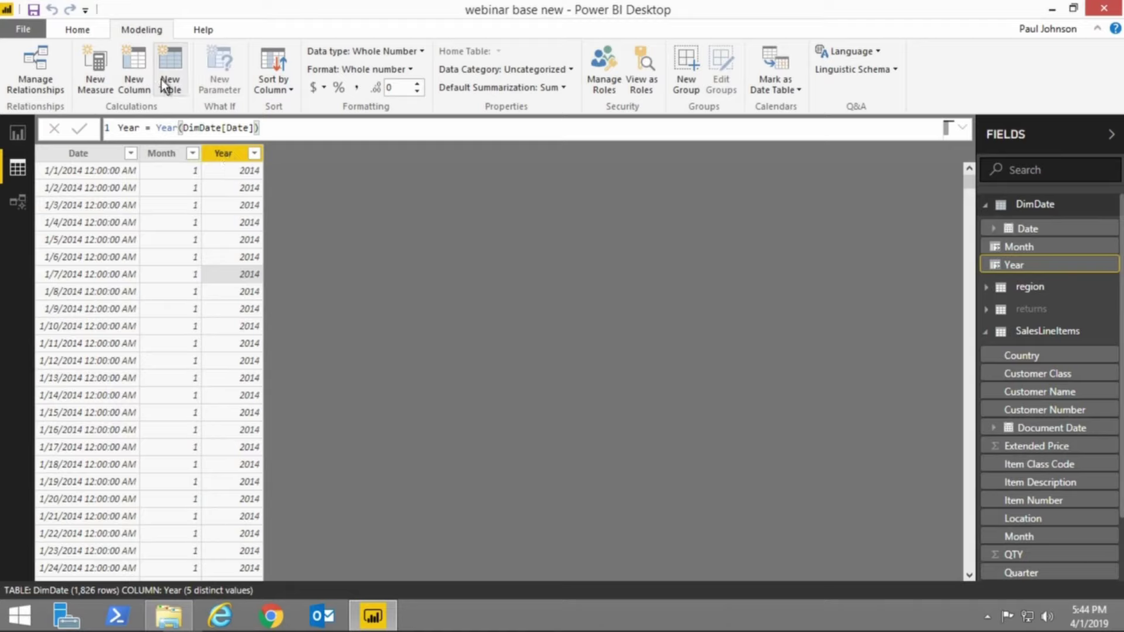
{"action": "left_click", "coordinate": [136, 72]}
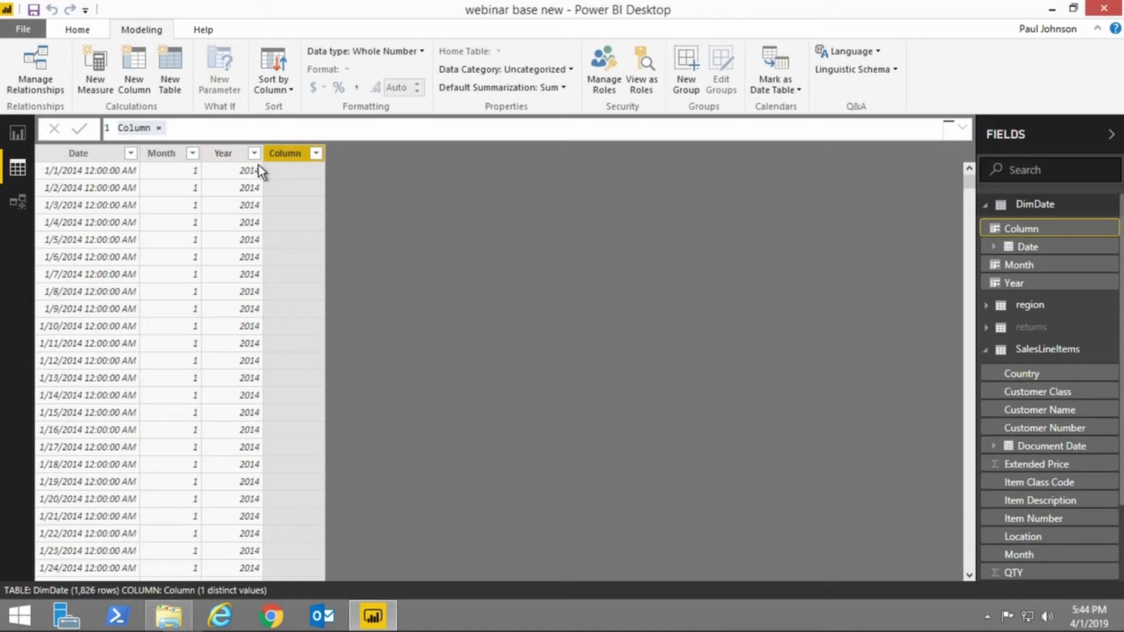
{"action": "left_click", "coordinate": [137, 153]}
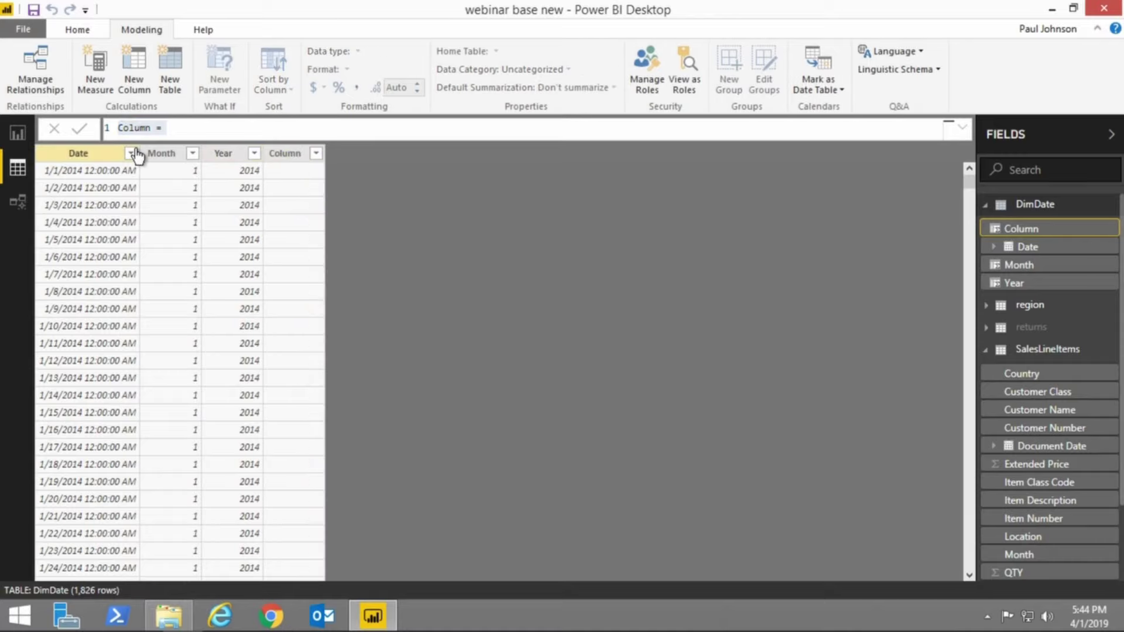
{"action": "left_click", "coordinate": [190, 130]}
{"action": "left_click_drag", "start_coordinate": [190, 130], "coordinate": [118, 143]}
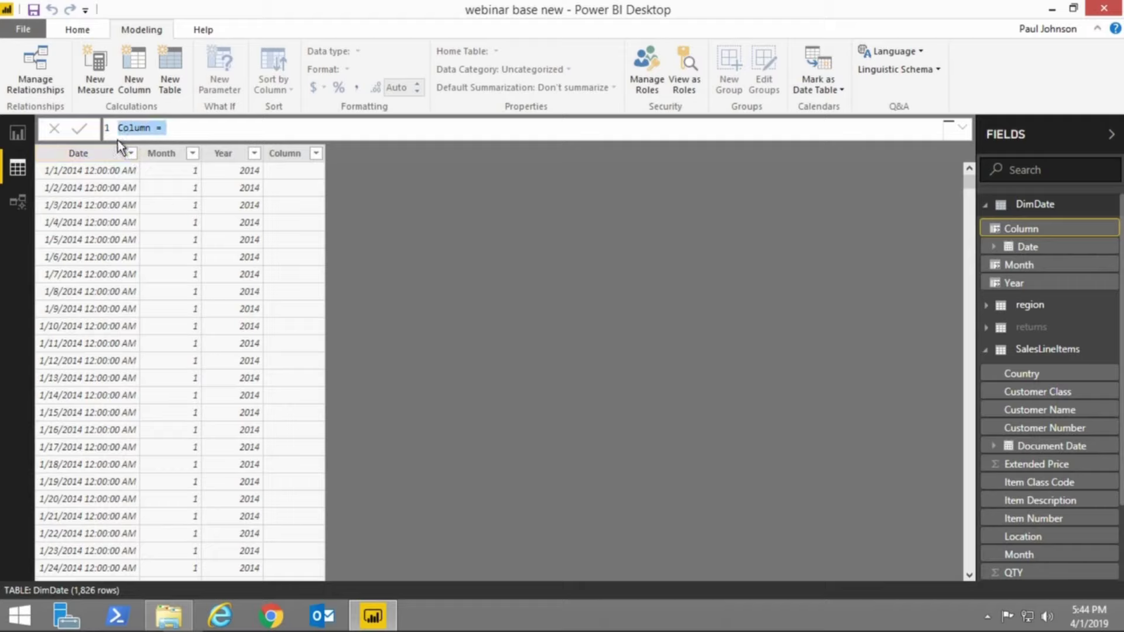
{"action": "type", "text": "Mon"}
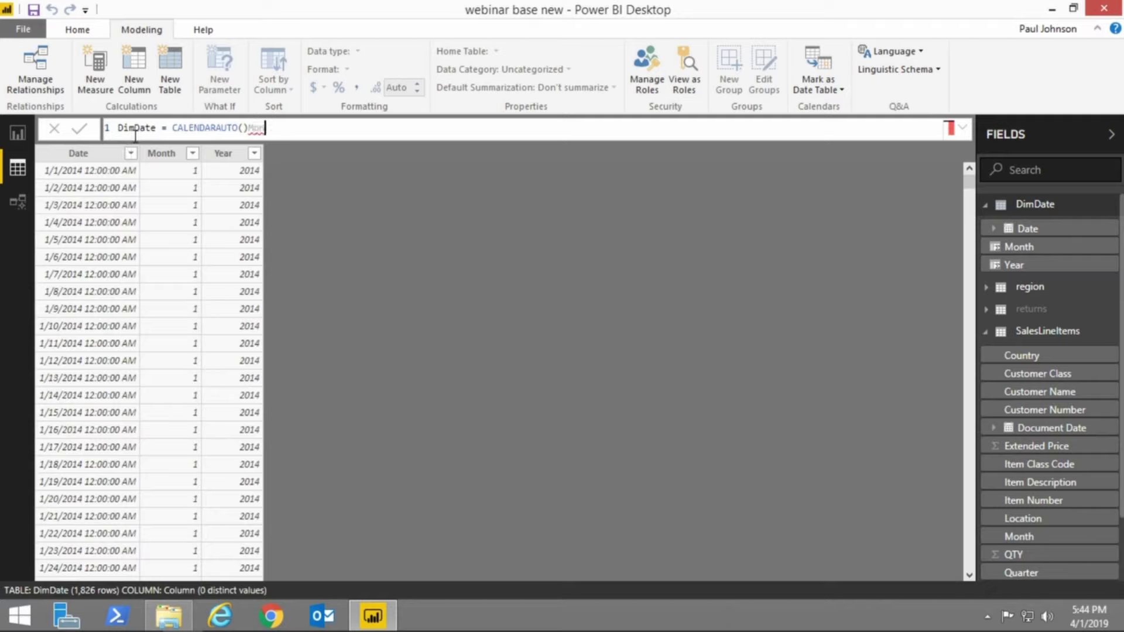
{"action": "key", "text": "BackSpace"}
{"action": "key", "text": "BackSpace"}
{"action": "key", "text": "BackSpace"}
{"action": "left_click", "coordinate": [229, 153]}
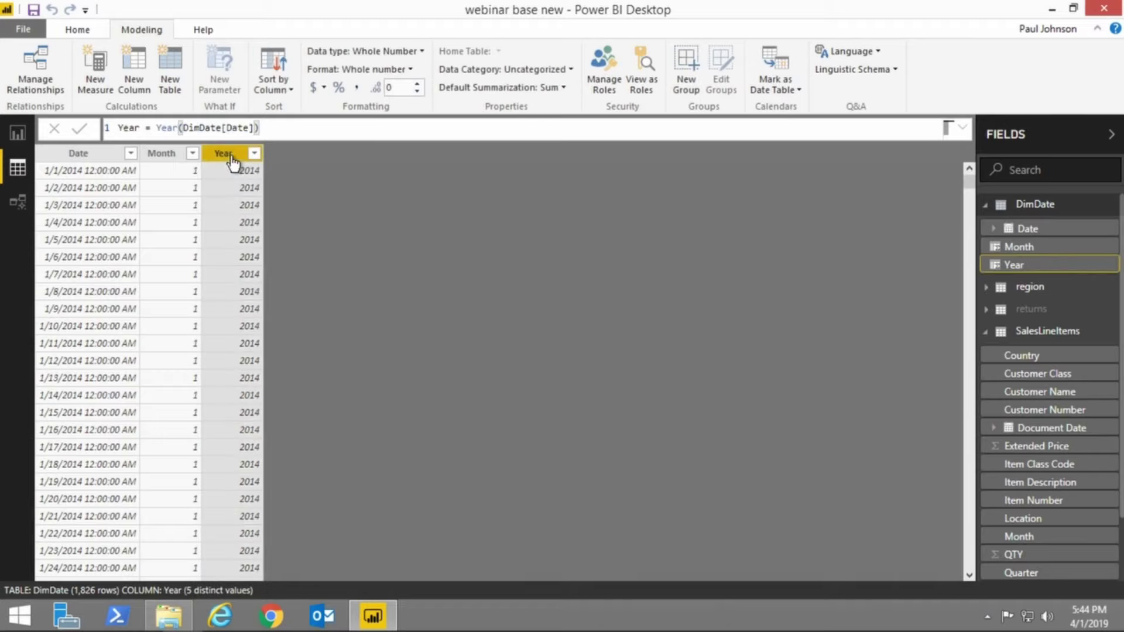
- Add a calculated column MonthName = FORMAT(DimDate[Date], "MMM") to DimDate and check the month abbreviations across the rows
{"action": "left_click", "coordinate": [141, 85]}
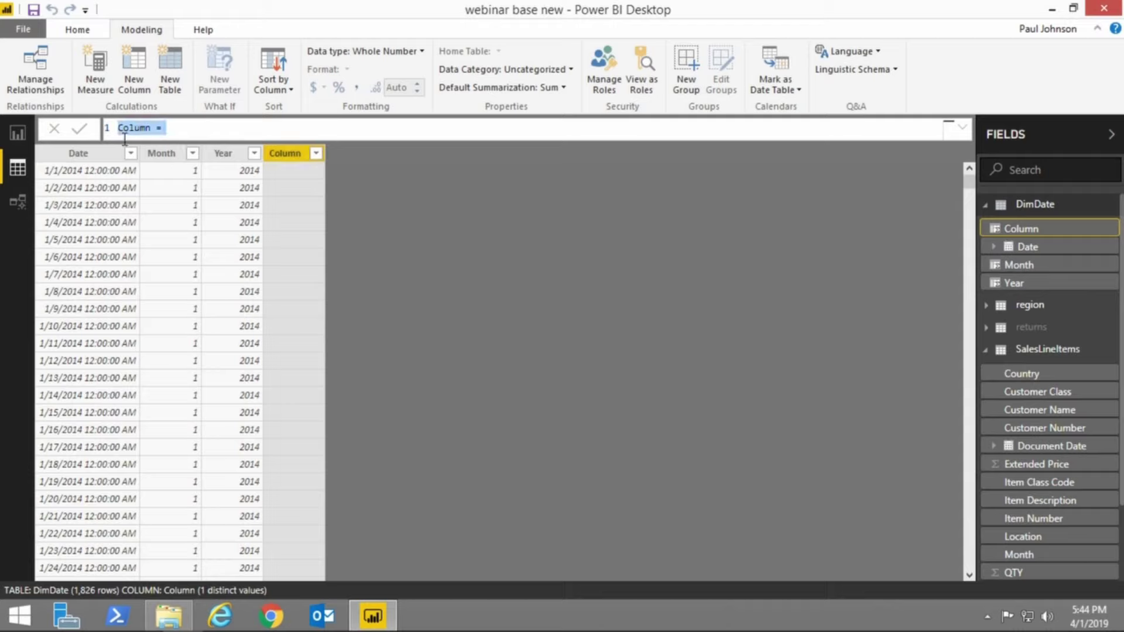
{"action": "type", "text": "MonthN"}
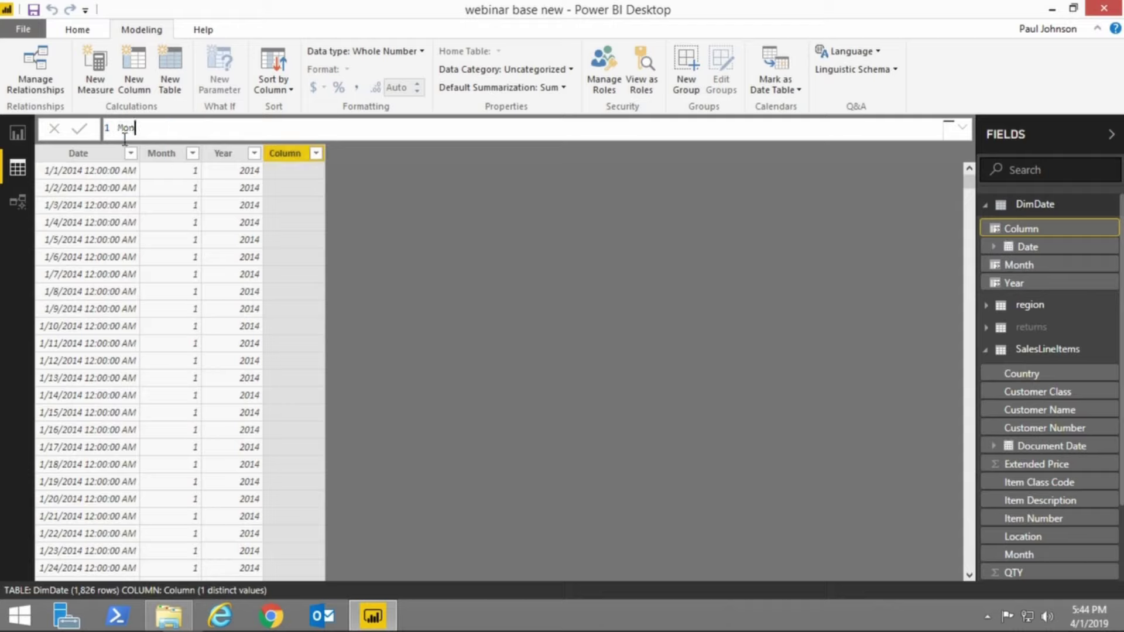
{"action": "type", "text": "="}
{"action": "type", "text": "FORMAT("}
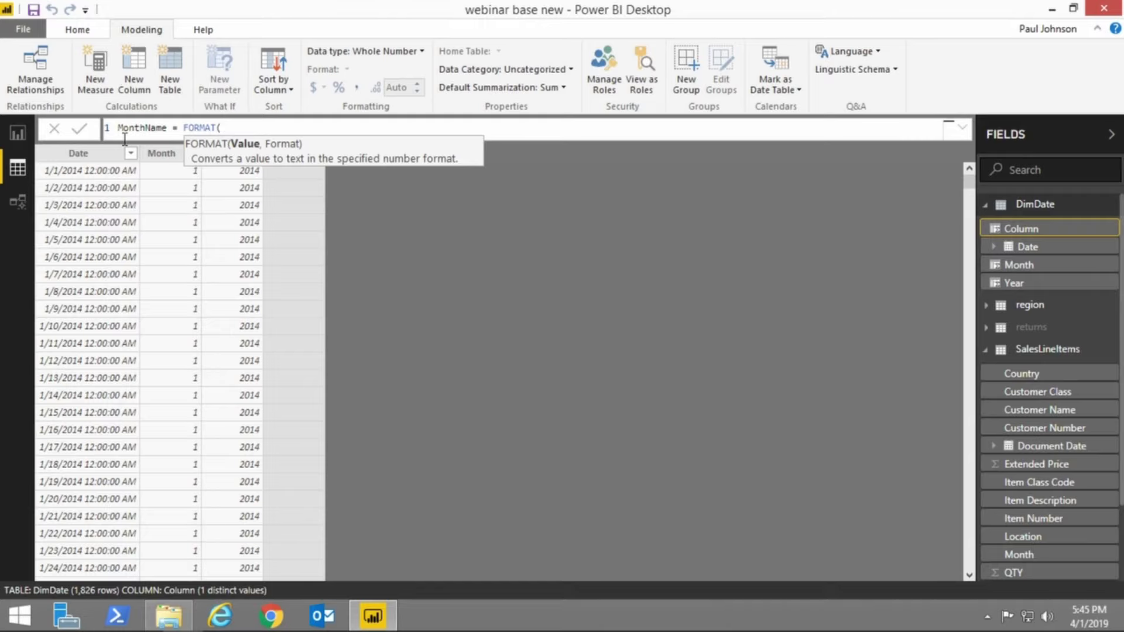
{"action": "type", "text": "dim"}
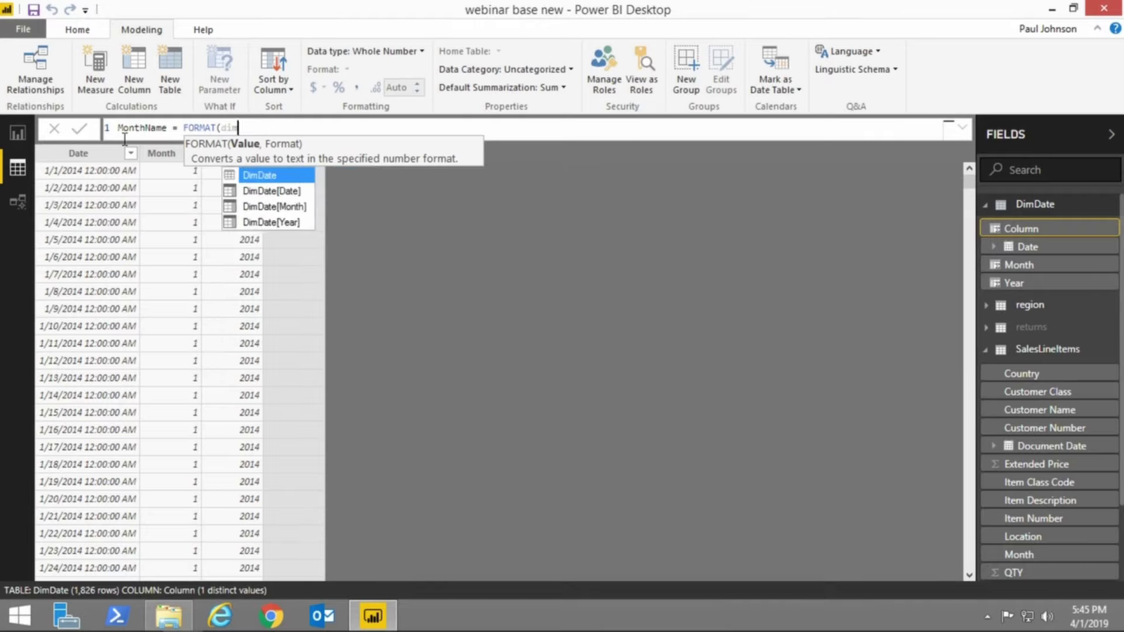
{"action": "left_click", "coordinate": [264, 190]}
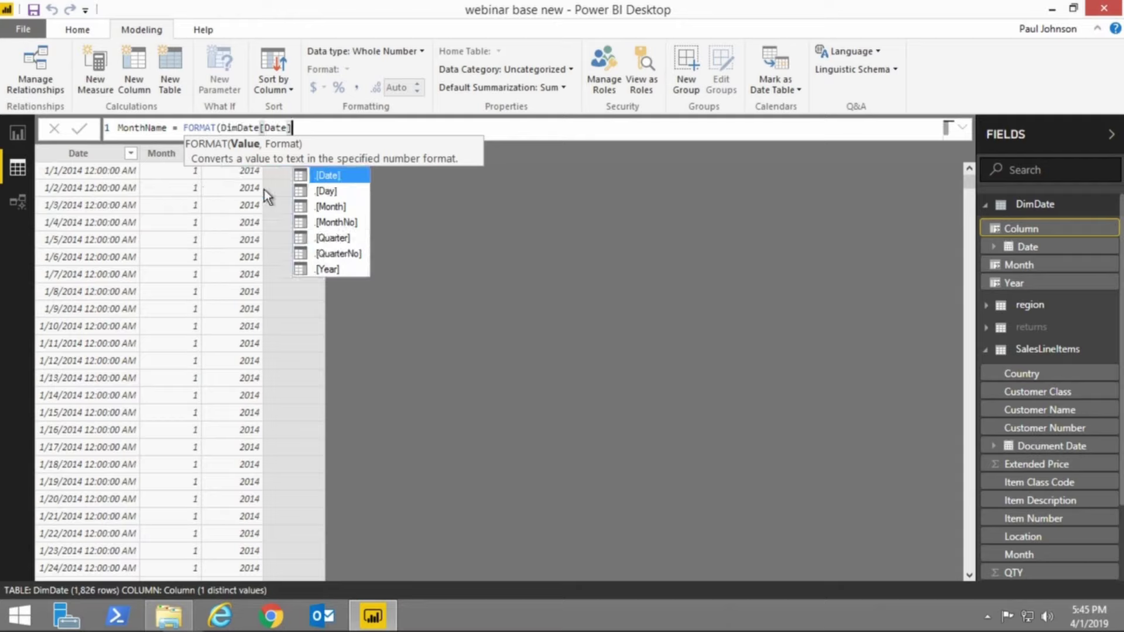
{"action": "type", "text": ", \"MMM"}
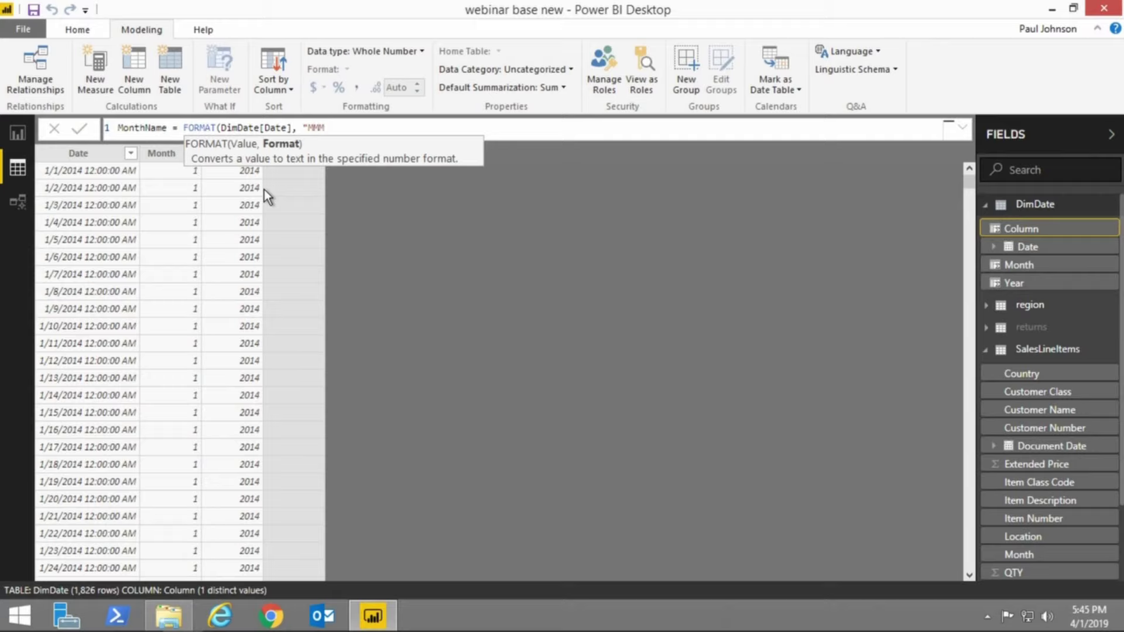
{"action": "type", "text": "\")"}
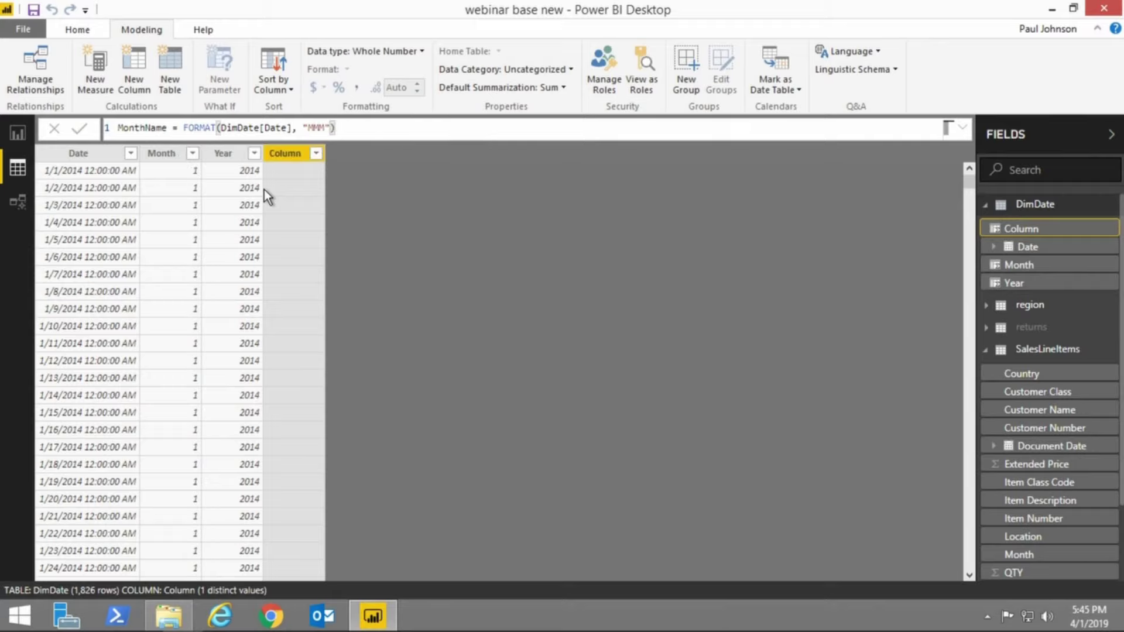
{"action": "key", "text": "Return"}
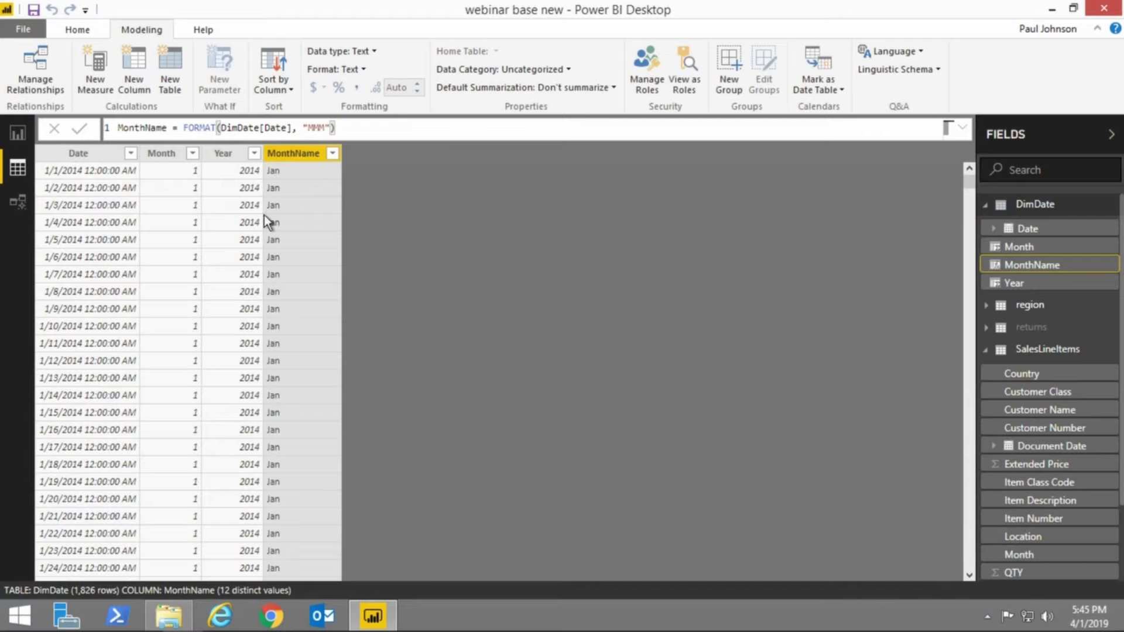
{"action": "scroll", "coordinate": [293, 507], "scroll_direction": "down", "scroll_amount": 20}
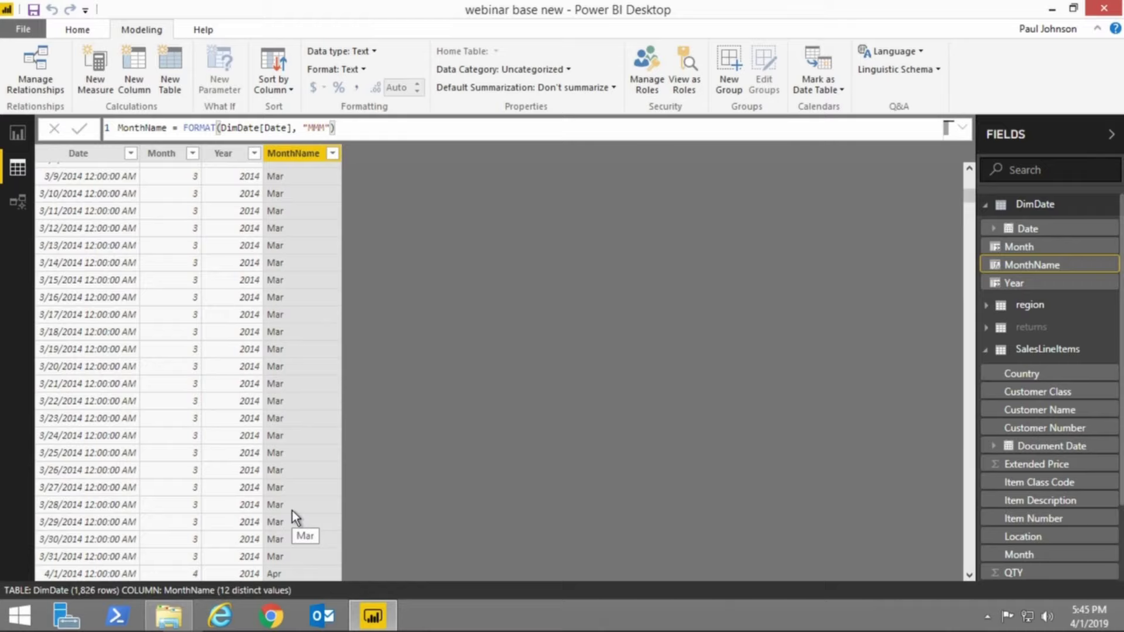
- Change the data type of DimDate's Month and Year columns to Text and check MonthName's type
{"action": "left_click", "coordinate": [164, 154]}
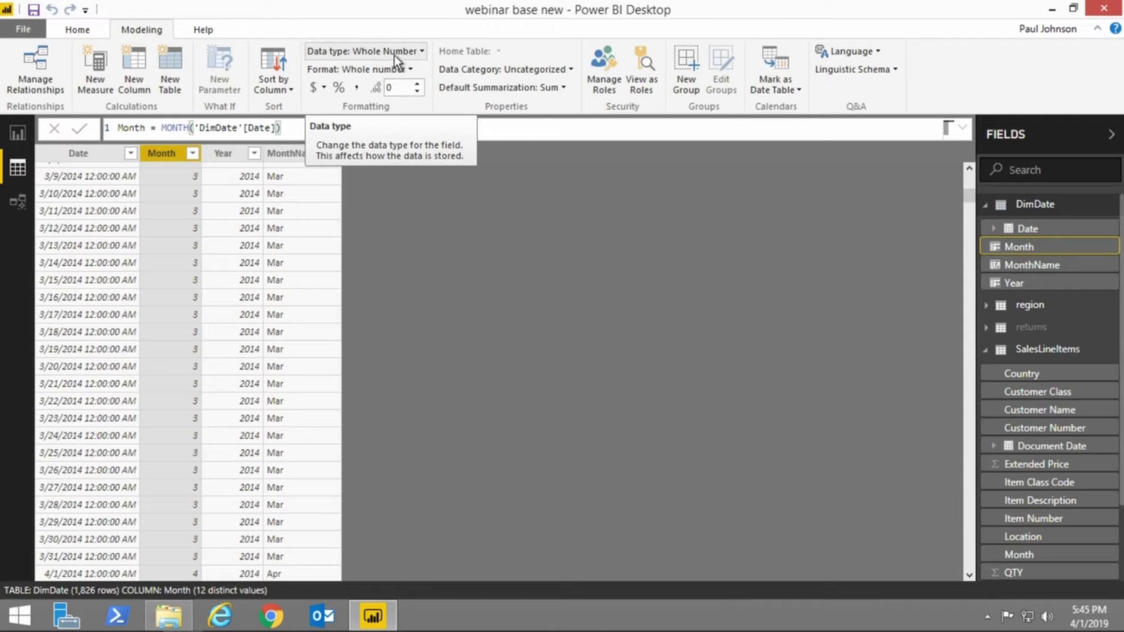
{"action": "left_click", "coordinate": [416, 54]}
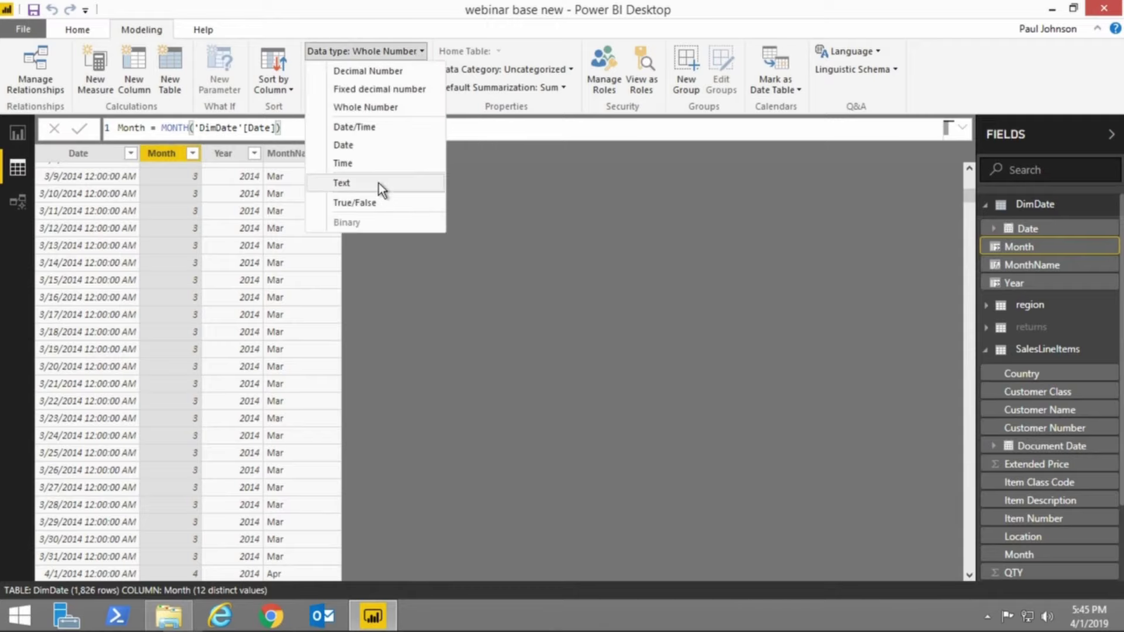
{"action": "left_click", "coordinate": [258, 191]}
{"action": "left_click", "coordinate": [226, 153]}
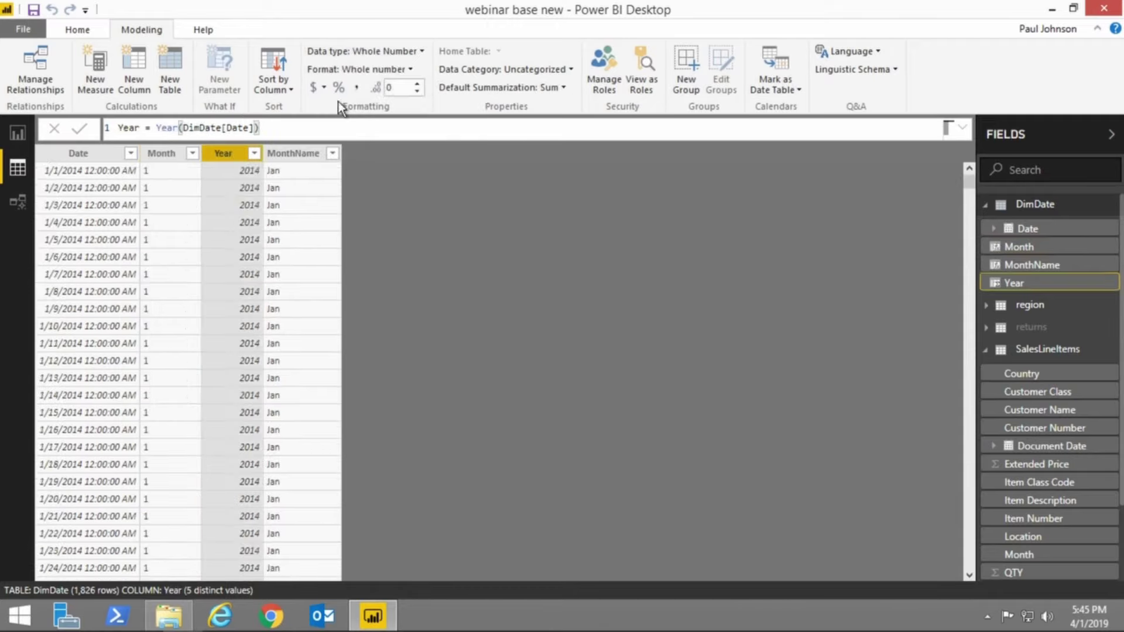
{"action": "left_click", "coordinate": [398, 53]}
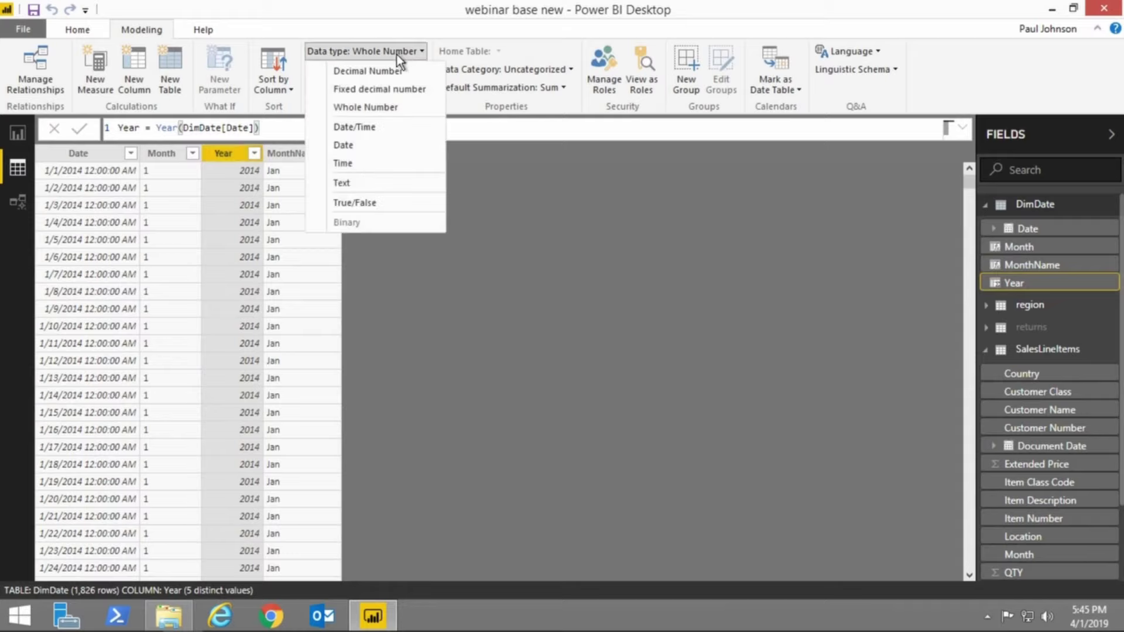
{"action": "left_click", "coordinate": [363, 183]}
{"action": "left_click", "coordinate": [301, 157]}
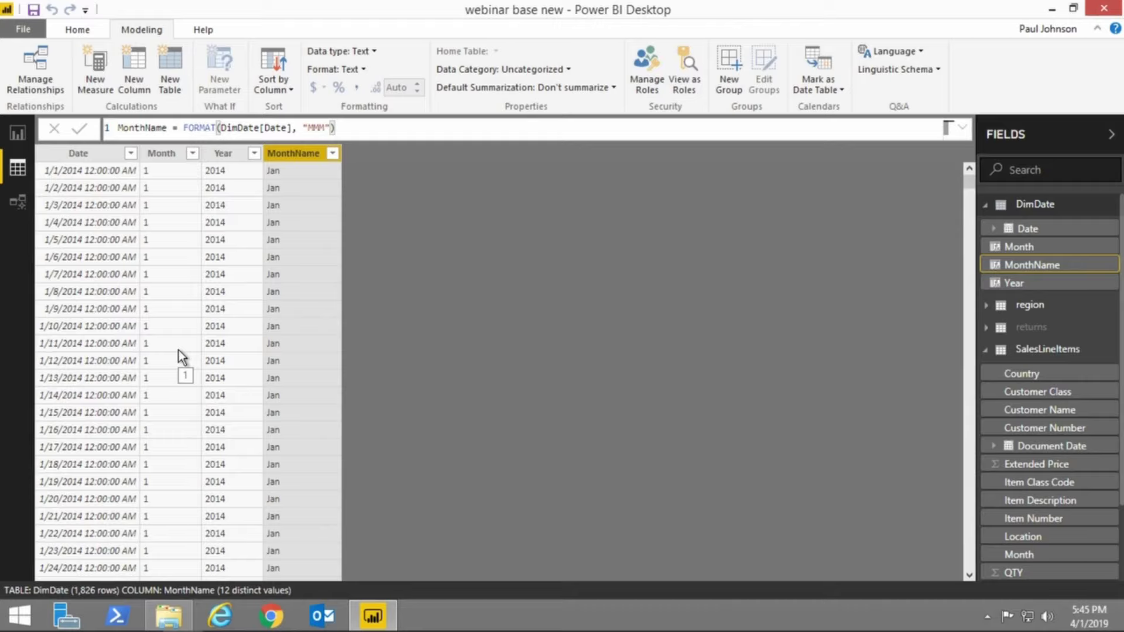
- Locate the DimDate table in the model's relationship diagram and look through the fields of SalesLineItems
{"action": "left_click", "coordinate": [22, 203]}
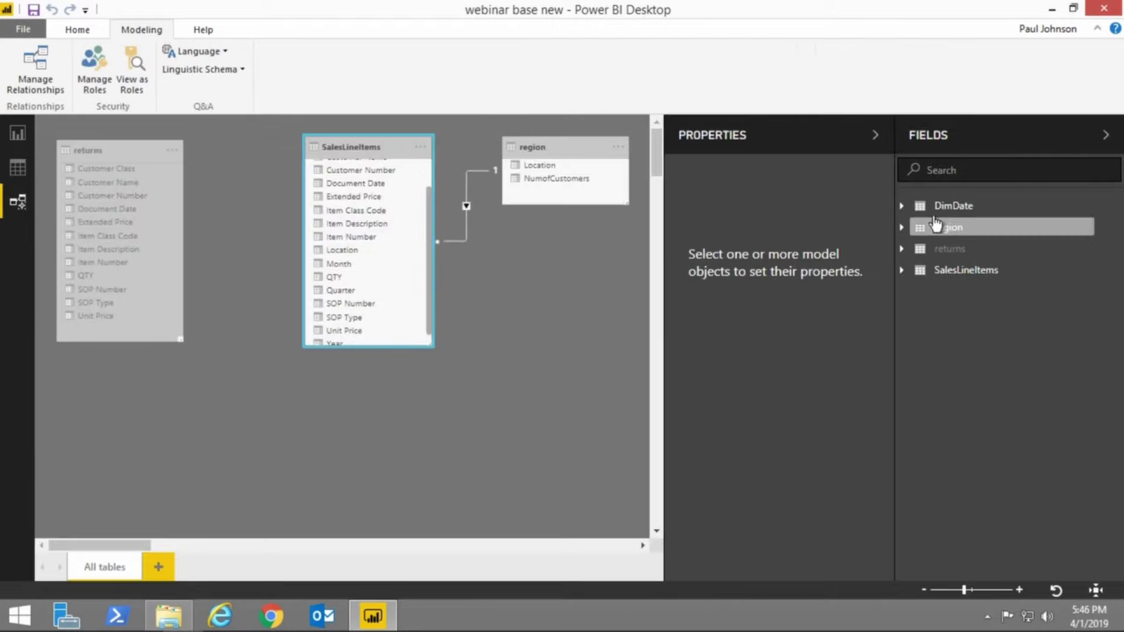
{"action": "left_click", "coordinate": [948, 205]}
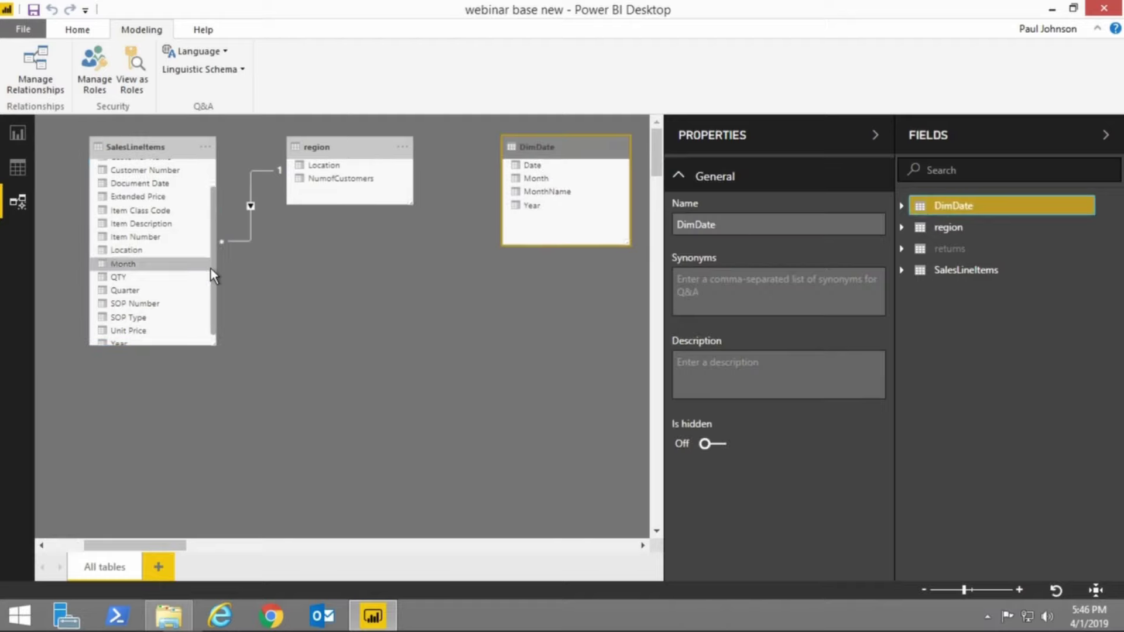
{"action": "left_click_drag", "start_coordinate": [211, 268], "coordinate": [212, 291]}
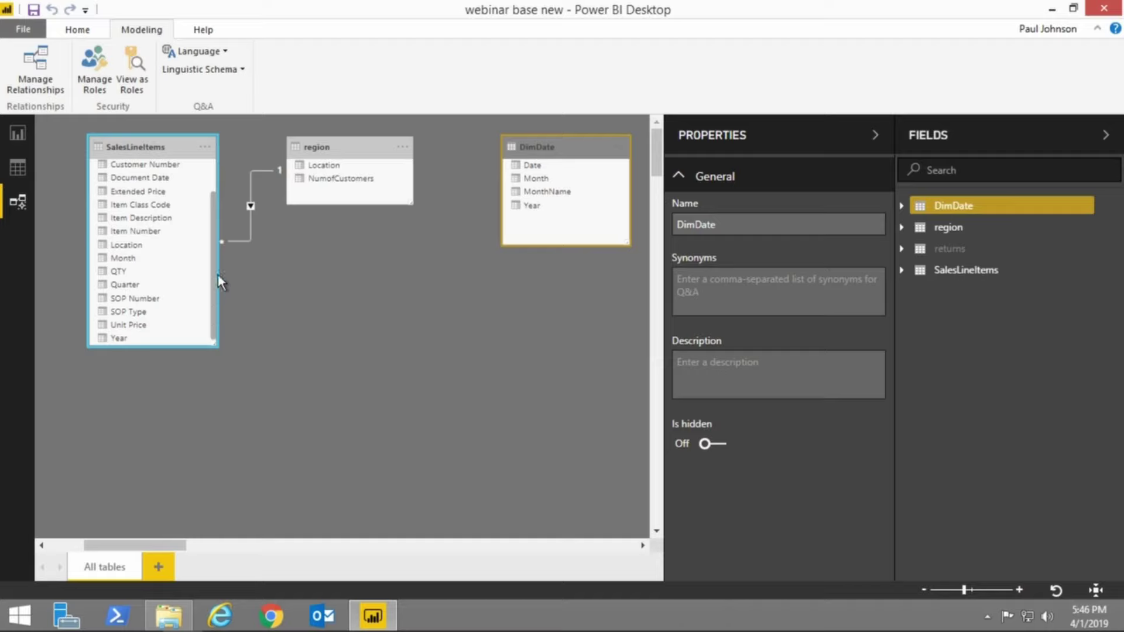
{"action": "scroll", "coordinate": [218, 275], "scroll_direction": "up", "scroll_amount": 1}
{"action": "mouse_move", "coordinate": [216, 265]}
{"action": "left_mouse_down"}
{"action": "mouse_move", "coordinate": [213, 237]}
{"action": "mouse_move", "coordinate": [219, 279]}
{"action": "left_mouse_up"}
{"action": "scroll", "coordinate": [177, 292], "scroll_direction": "up", "scroll_amount": 3}
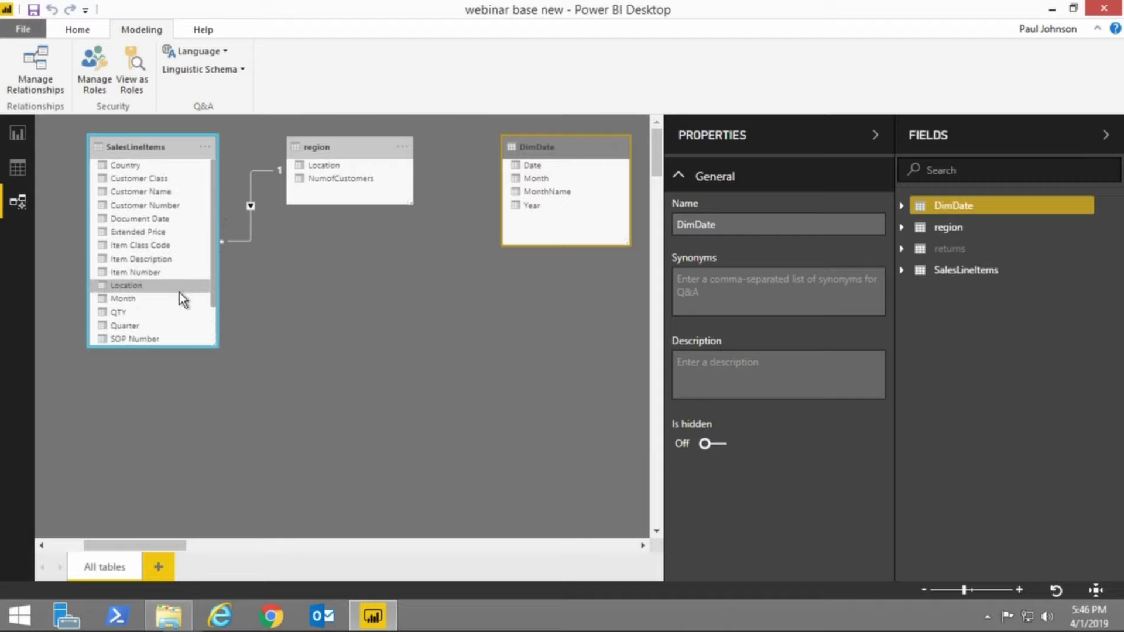
{"action": "scroll", "coordinate": [179, 292], "scroll_direction": "down", "scroll_amount": 2}
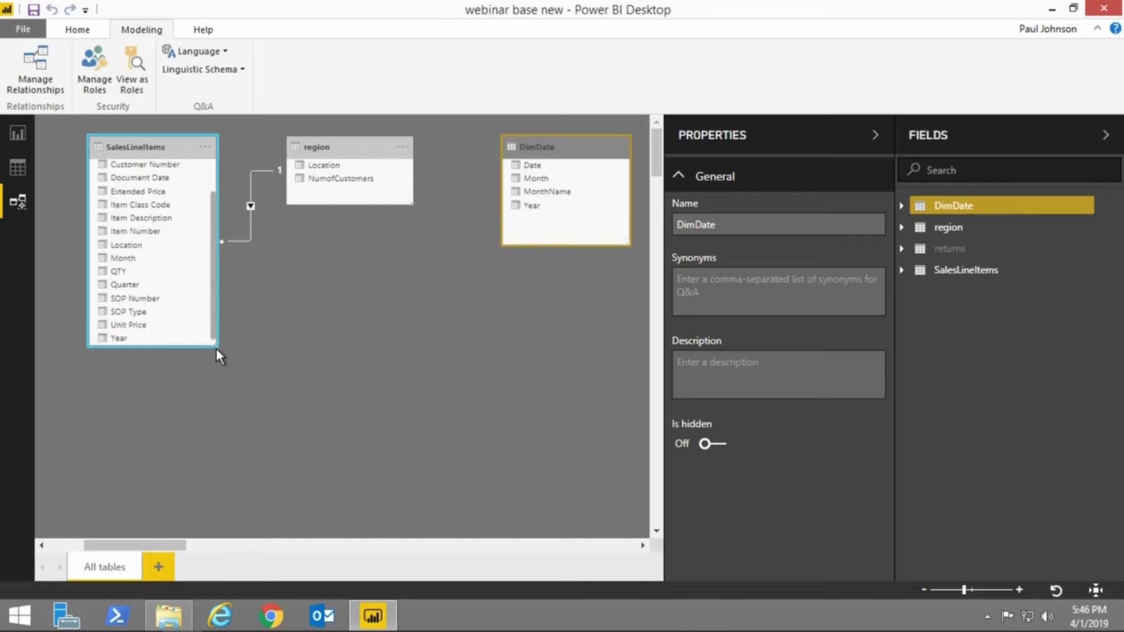
- Create a relationship between DimDate's Date field and the Document Date field of SalesLineItems
{"action": "left_click", "coordinate": [224, 412]}
{"action": "left_click", "coordinate": [156, 177]}
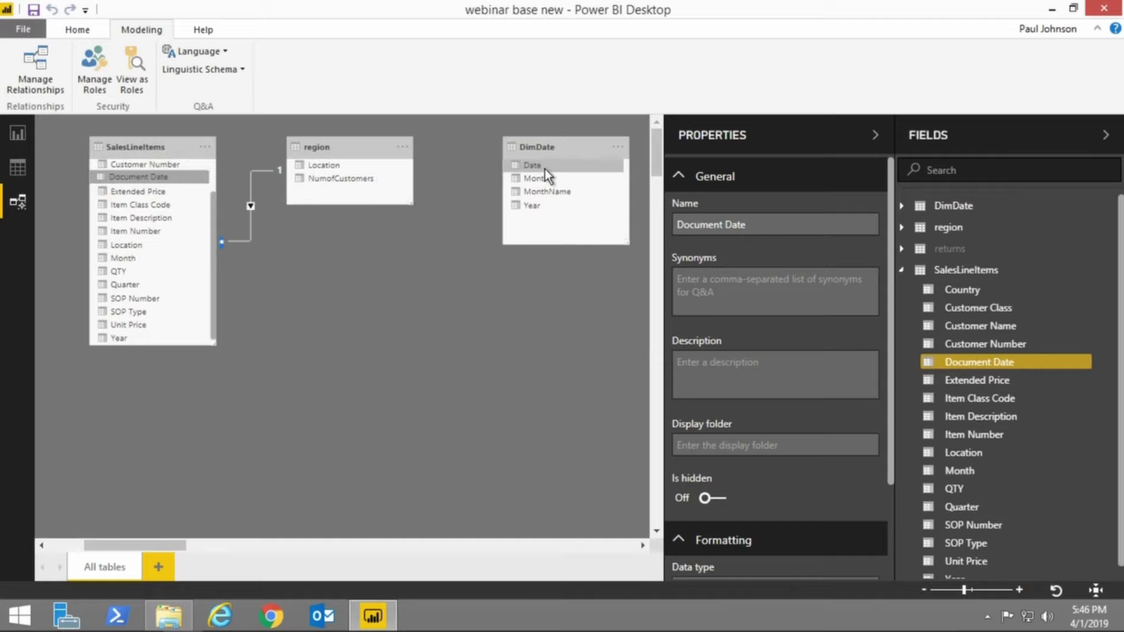
{"action": "left_click_drag", "start_coordinate": [545, 169], "coordinate": [148, 180]}
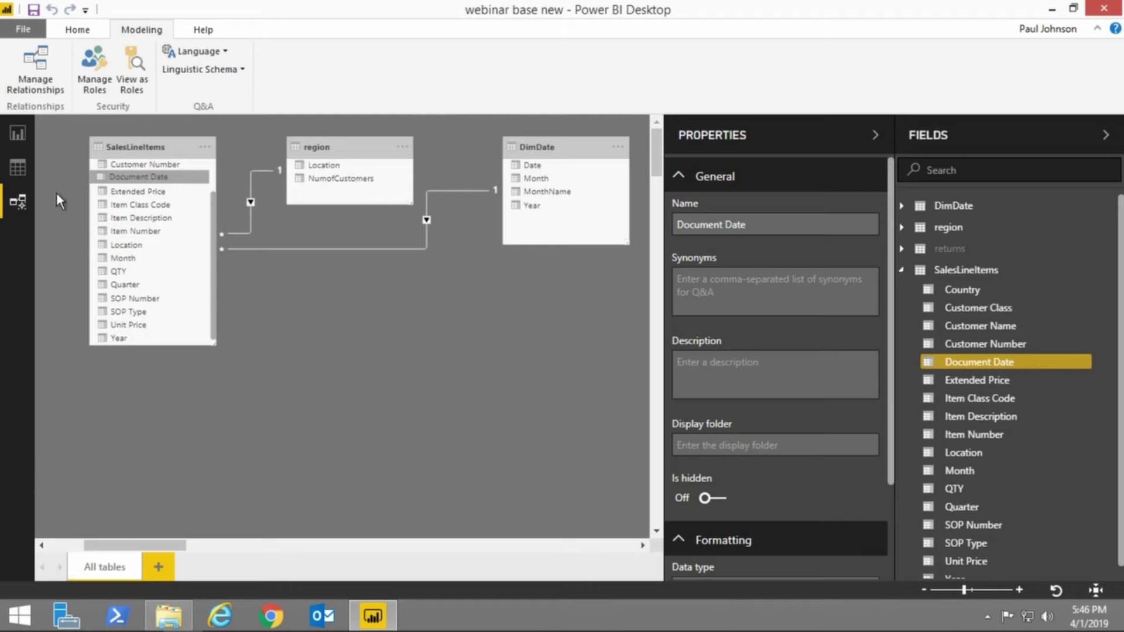
- Add a slicer on DimDate's Month field to the report page and filter the page to month 3
{"action": "left_click", "coordinate": [22, 143]}
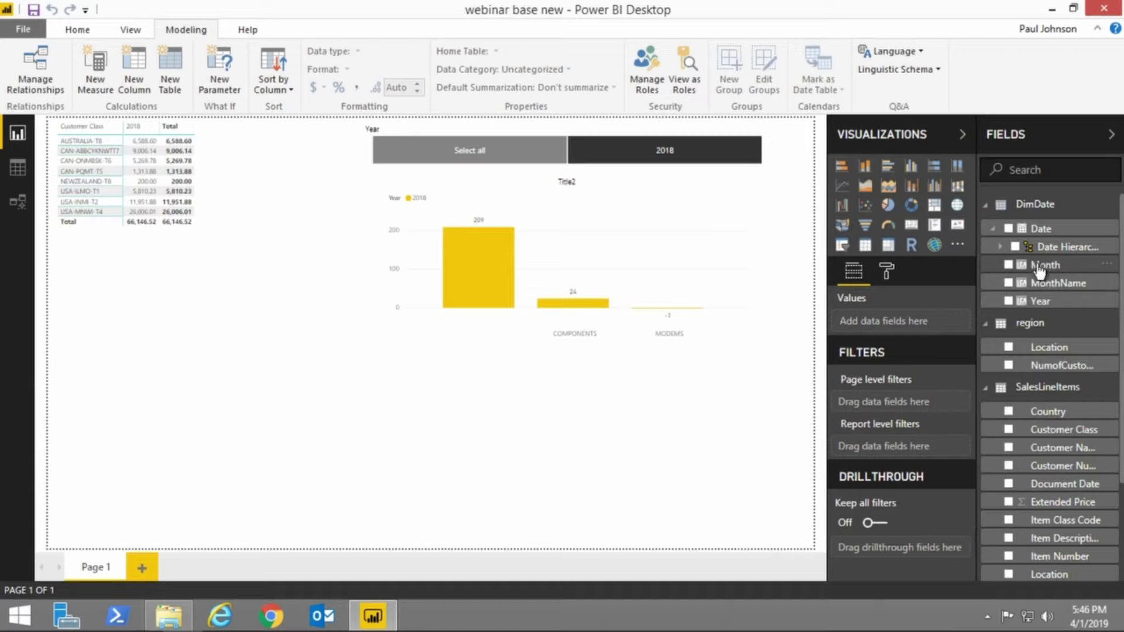
{"action": "left_click_drag", "start_coordinate": [1041, 267], "coordinate": [258, 439]}
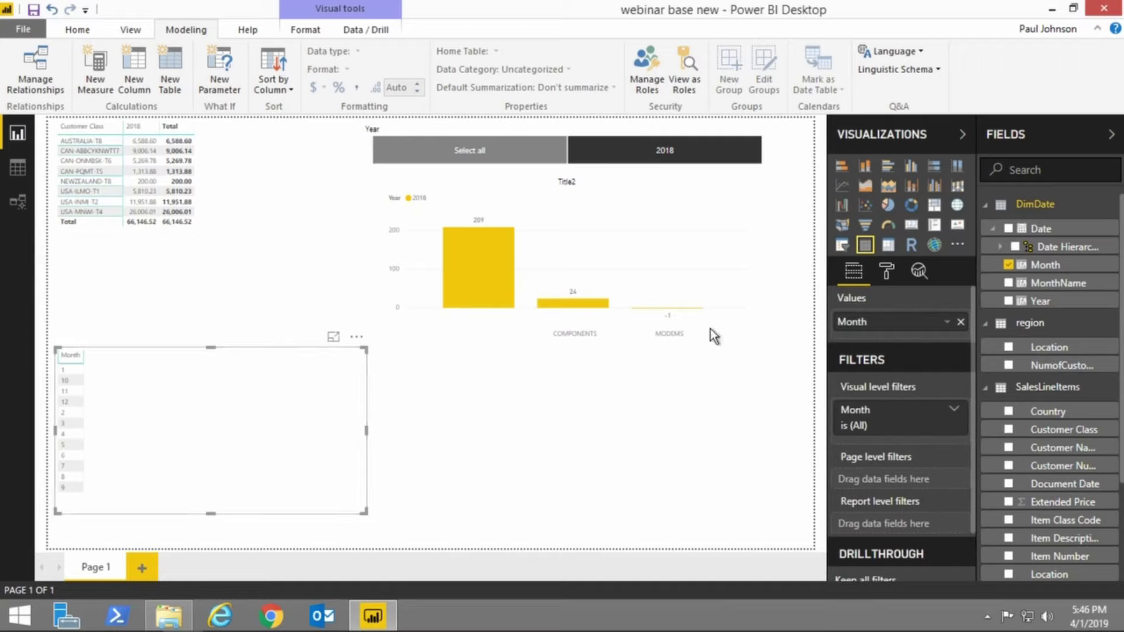
{"action": "left_click", "coordinate": [843, 246]}
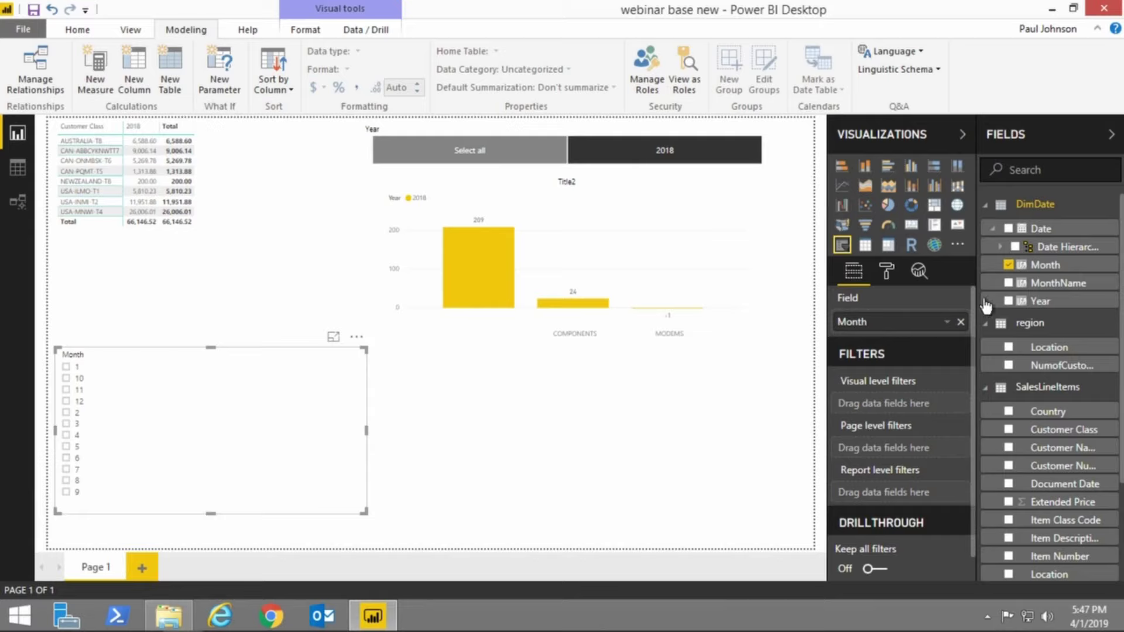
{"action": "left_click", "coordinate": [273, 428]}
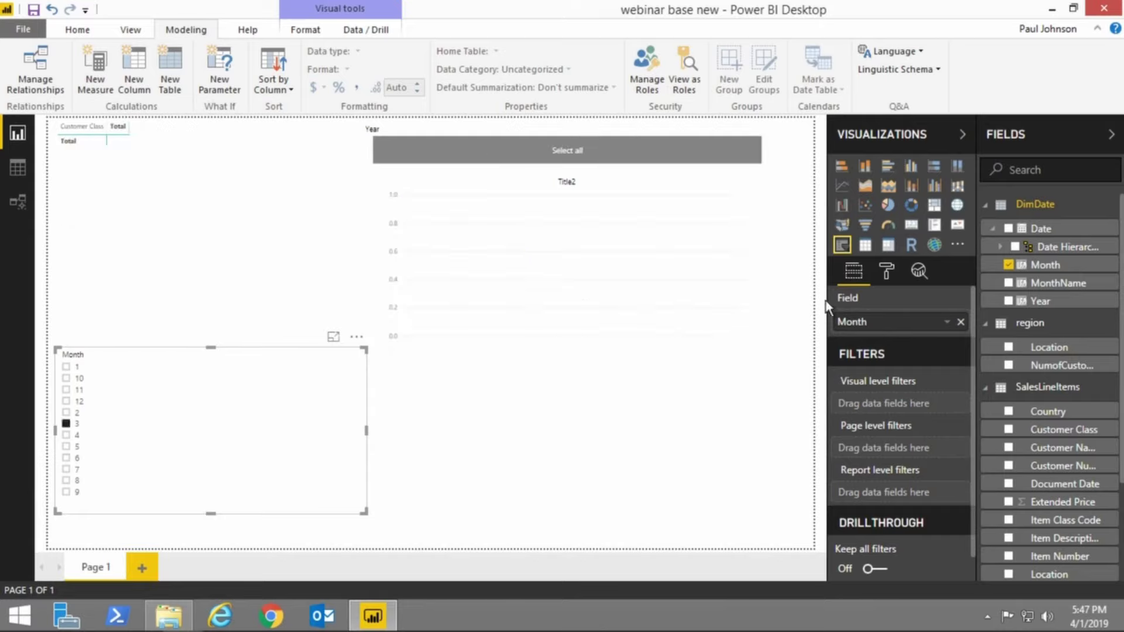
- Check the sort-by-column choices for DimDate's Month and remove the Month slicer from the page
{"action": "left_click", "coordinate": [1048, 267]}
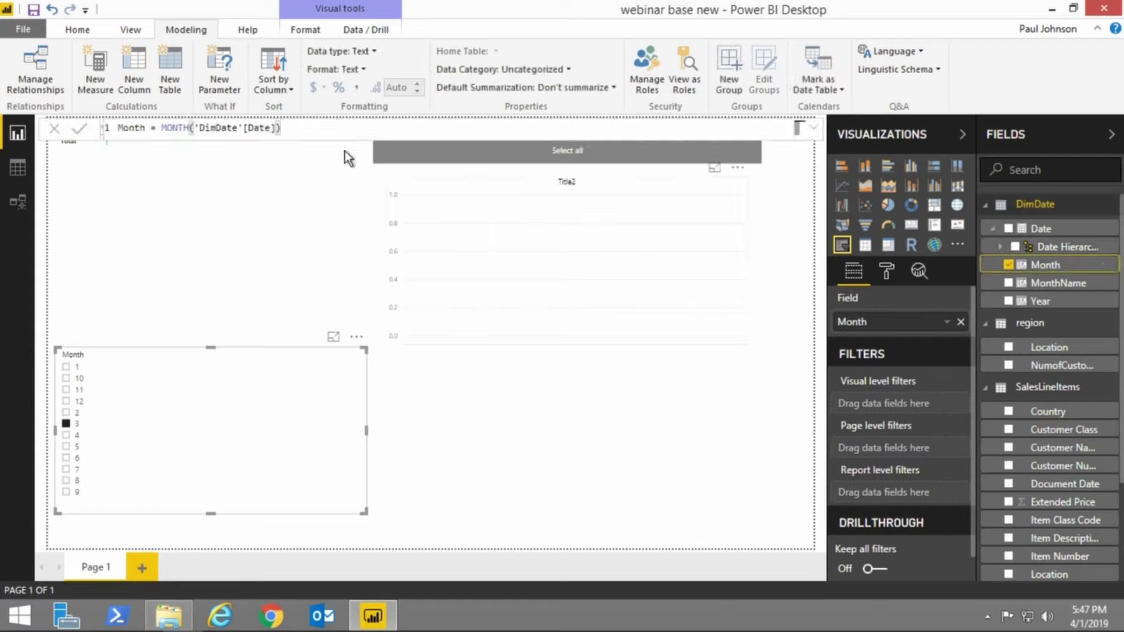
{"action": "left_click", "coordinate": [283, 90]}
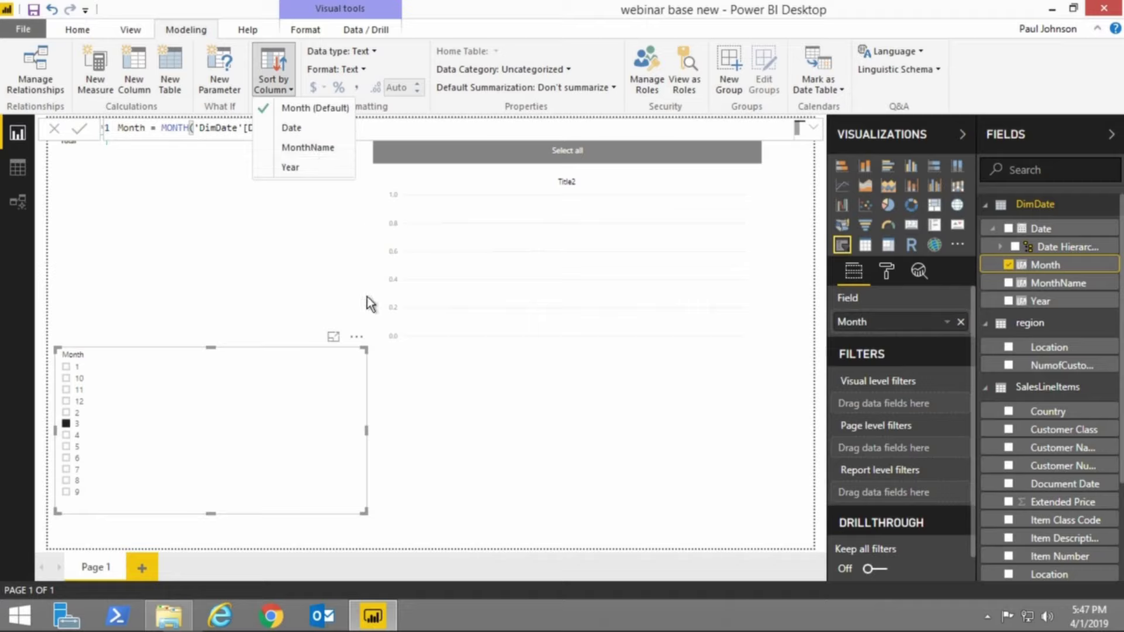
{"action": "left_click", "coordinate": [403, 451]}
{"action": "left_click", "coordinate": [305, 448]}
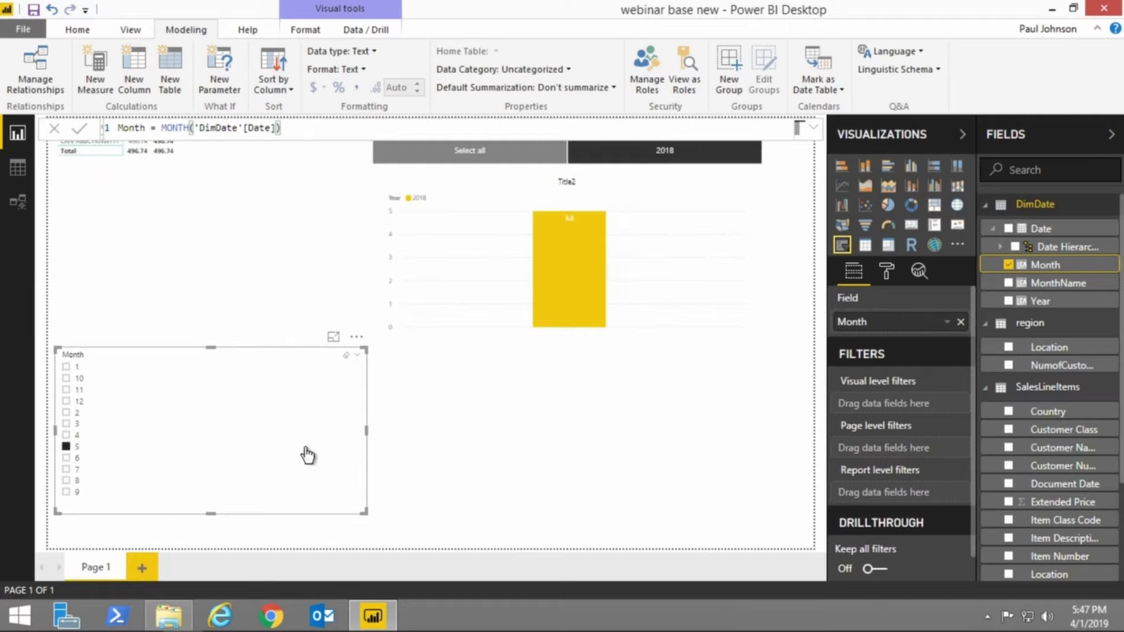
{"action": "key", "text": "Delete"}
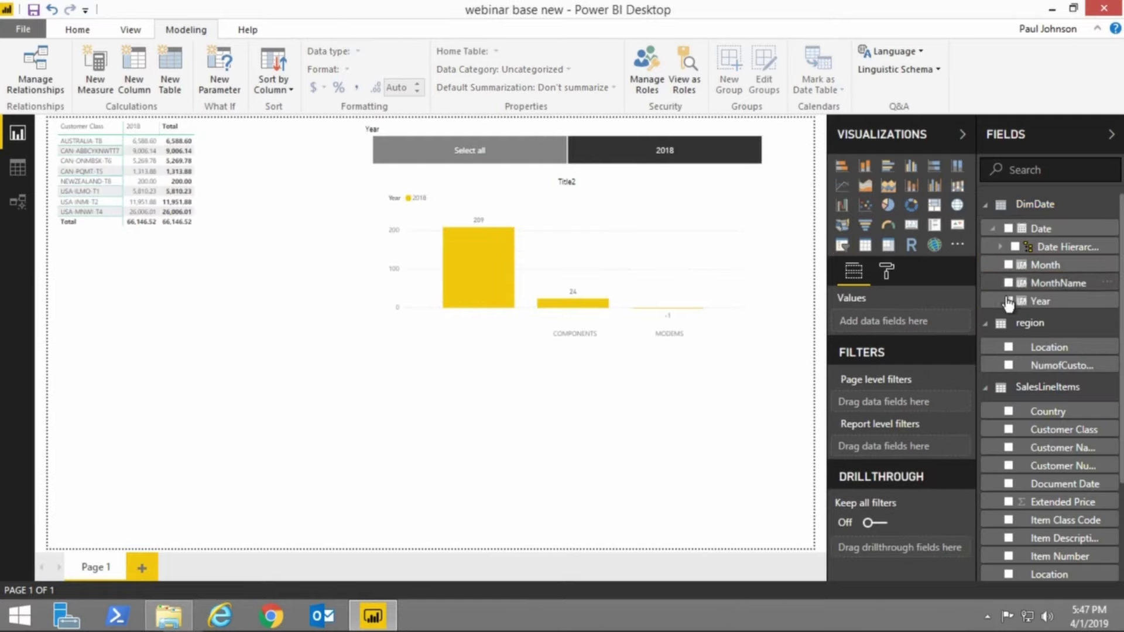
- Sort DimDate's MonthName column by Month, checking the order in a temporary MonthName table visual and deleting that table
{"action": "left_click_drag", "start_coordinate": [1057, 282], "coordinate": [287, 413]}
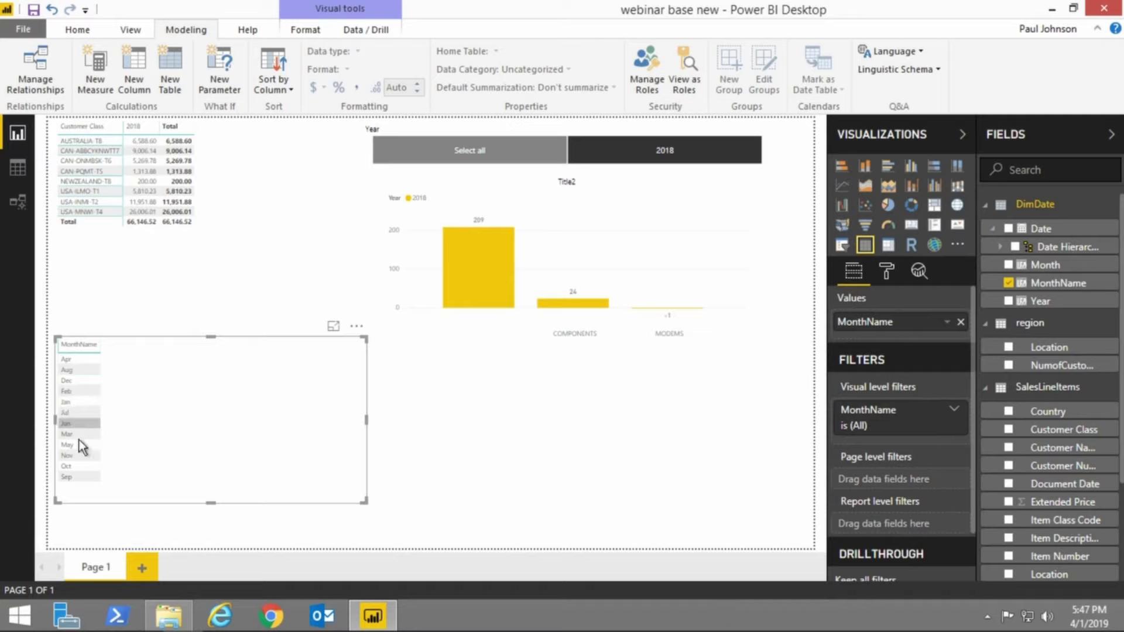
{"action": "left_click", "coordinate": [1058, 284]}
{"action": "left_click", "coordinate": [271, 86]}
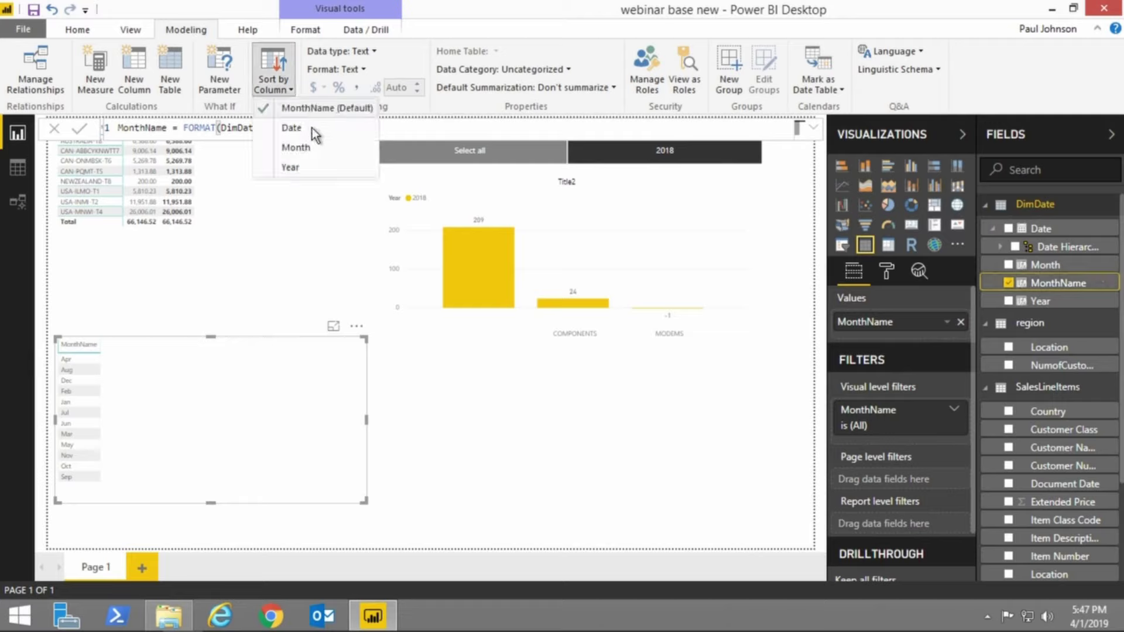
{"action": "left_click", "coordinate": [313, 147]}
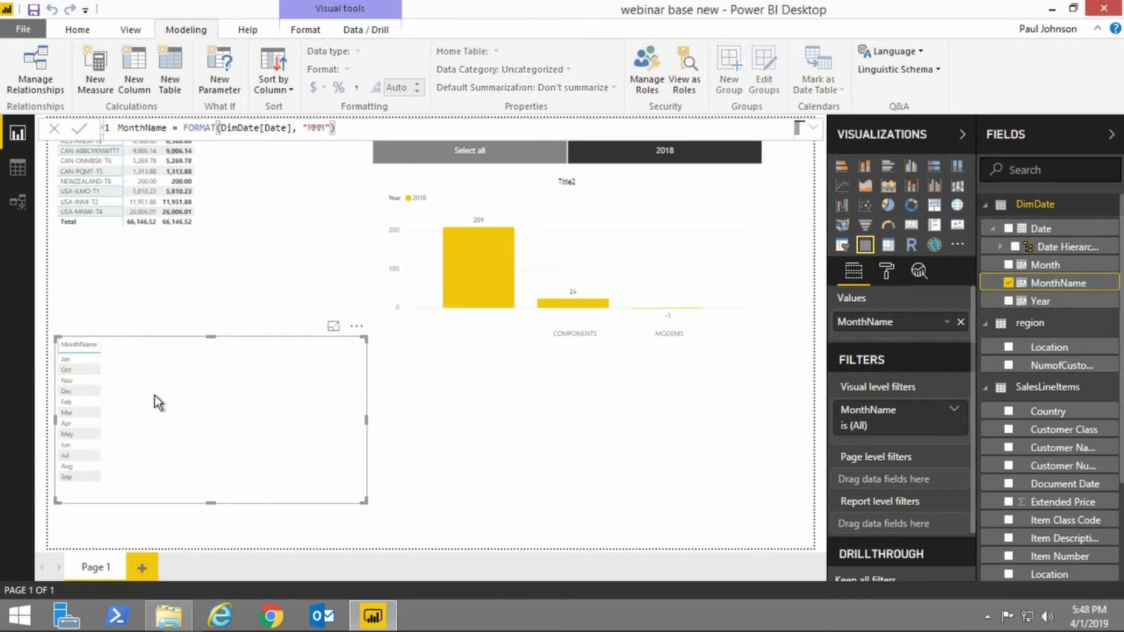
{"action": "key", "text": "Delete"}
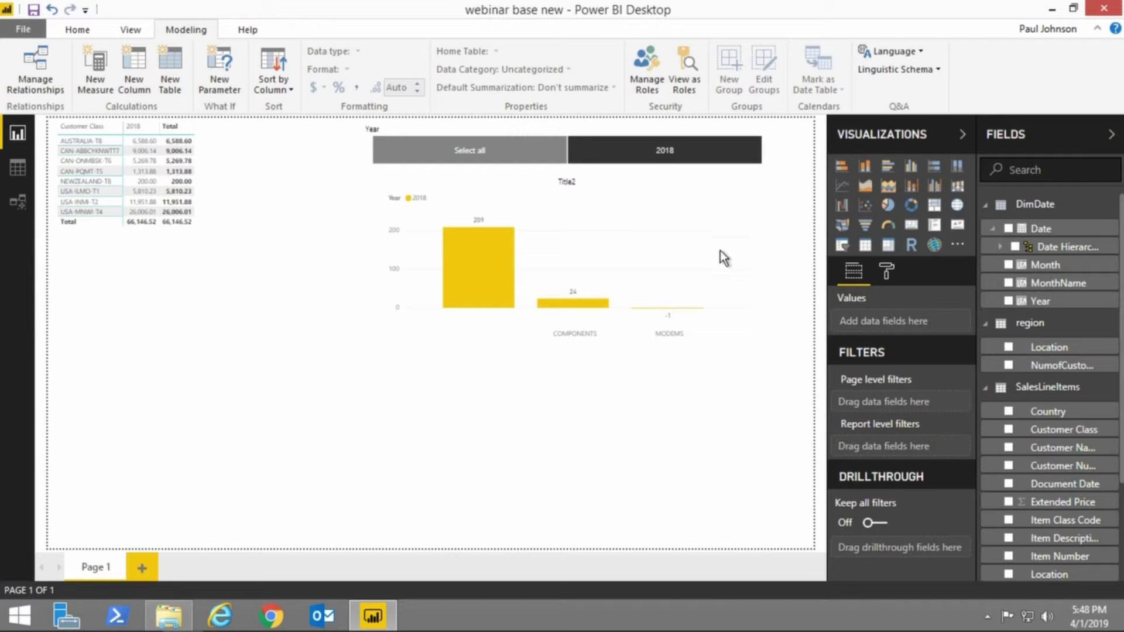
- Change the data type of DimDate's Month column to Whole Number and accept the data type change
{"action": "left_click", "coordinate": [1018, 265]}
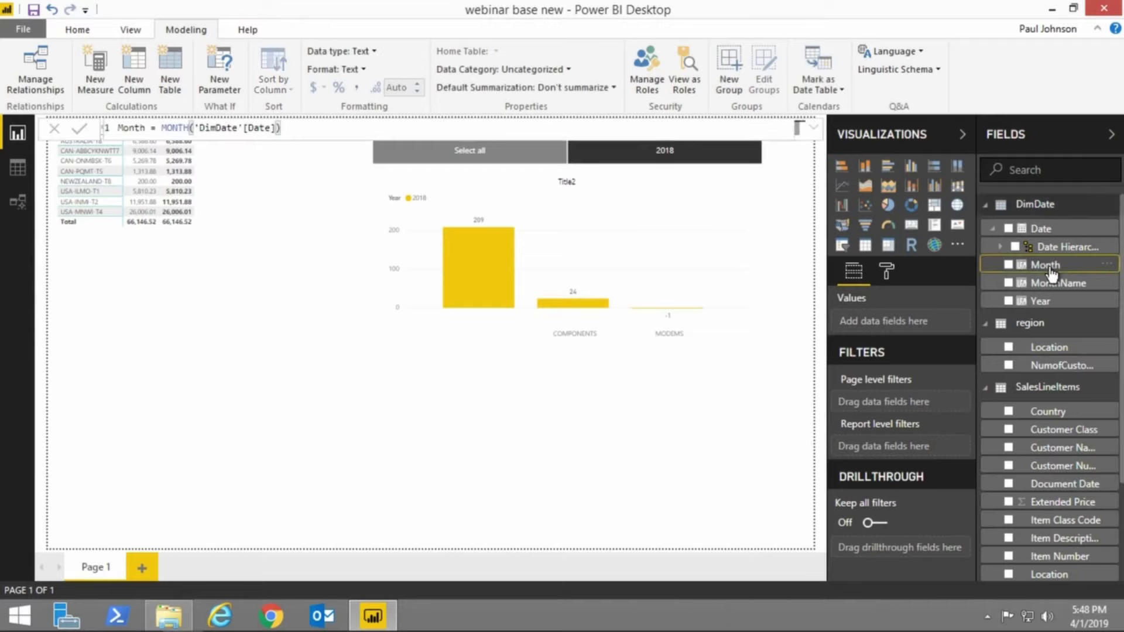
{"action": "left_click", "coordinate": [367, 53]}
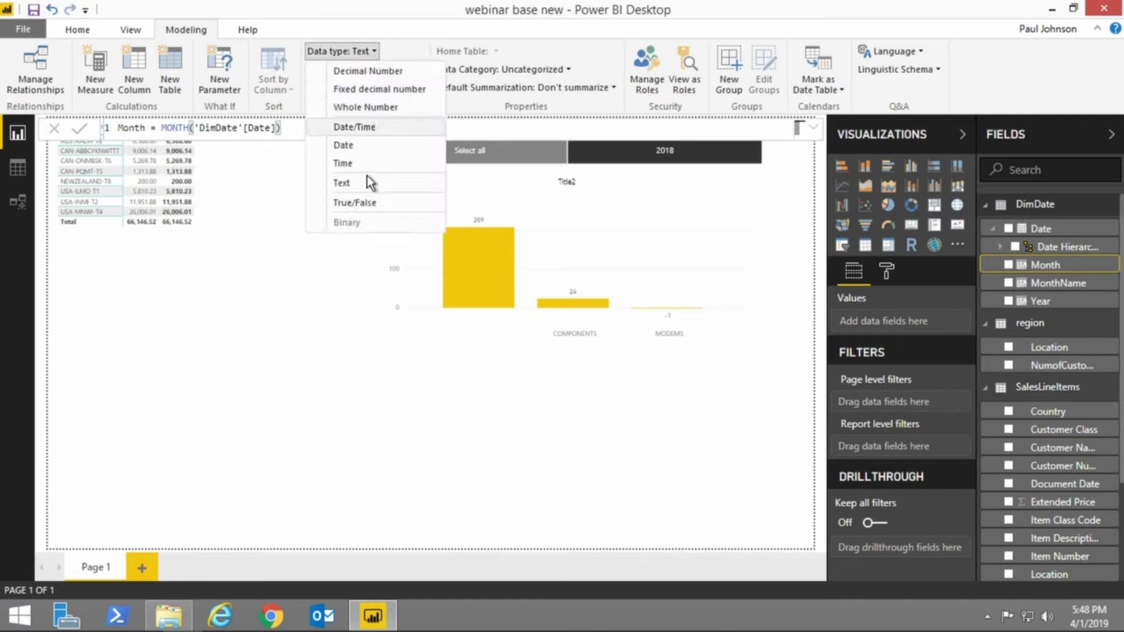
{"action": "left_click", "coordinate": [365, 110]}
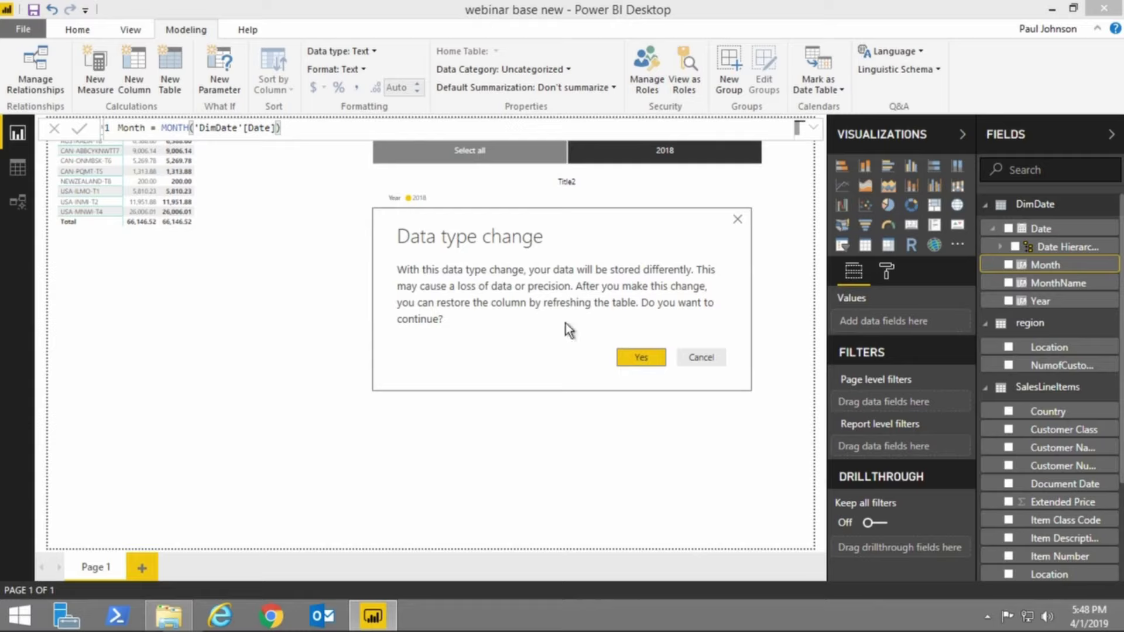
{"action": "left_click", "coordinate": [641, 357]}
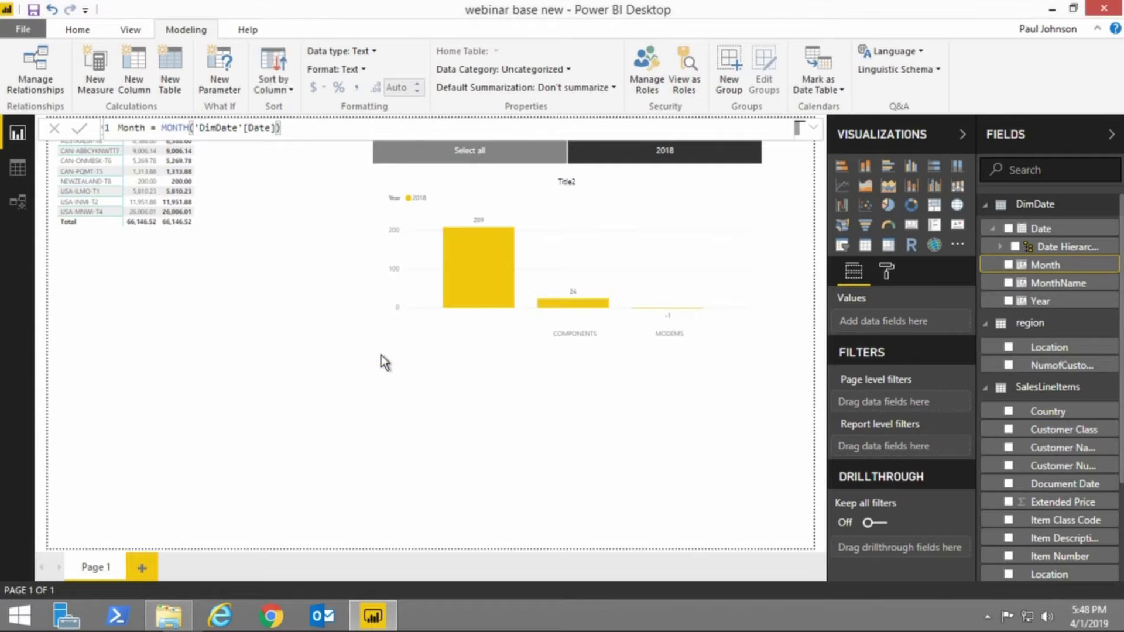
- Check which column DimDate's MonthName is sorted by
{"action": "left_click", "coordinate": [1054, 284]}
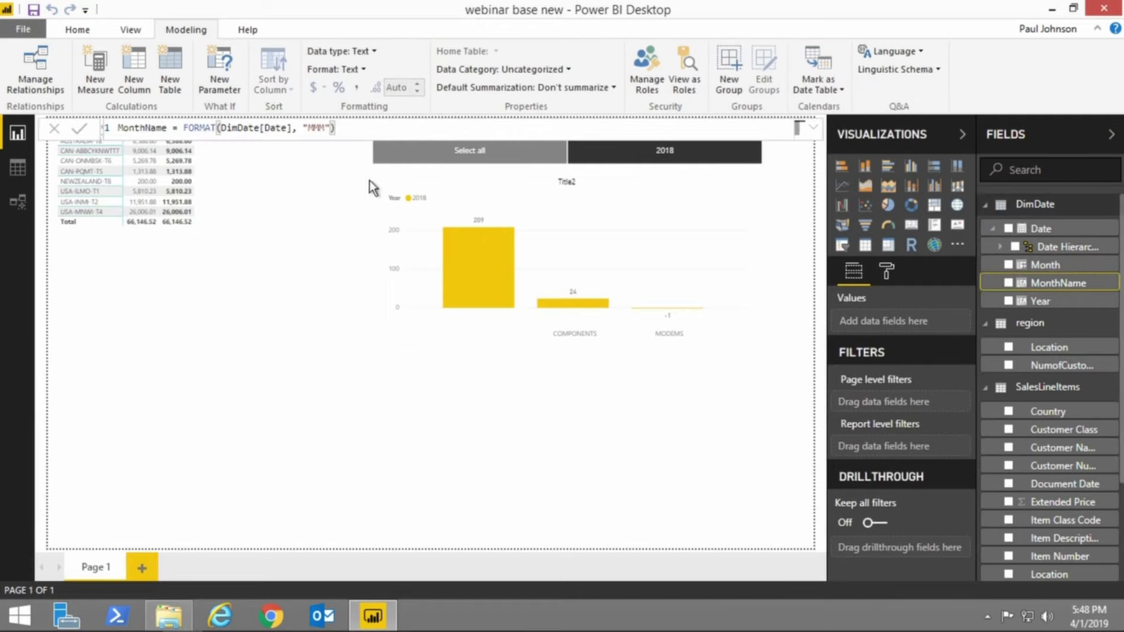
{"action": "left_click", "coordinate": [1023, 265]}
{"action": "left_click", "coordinate": [1019, 281]}
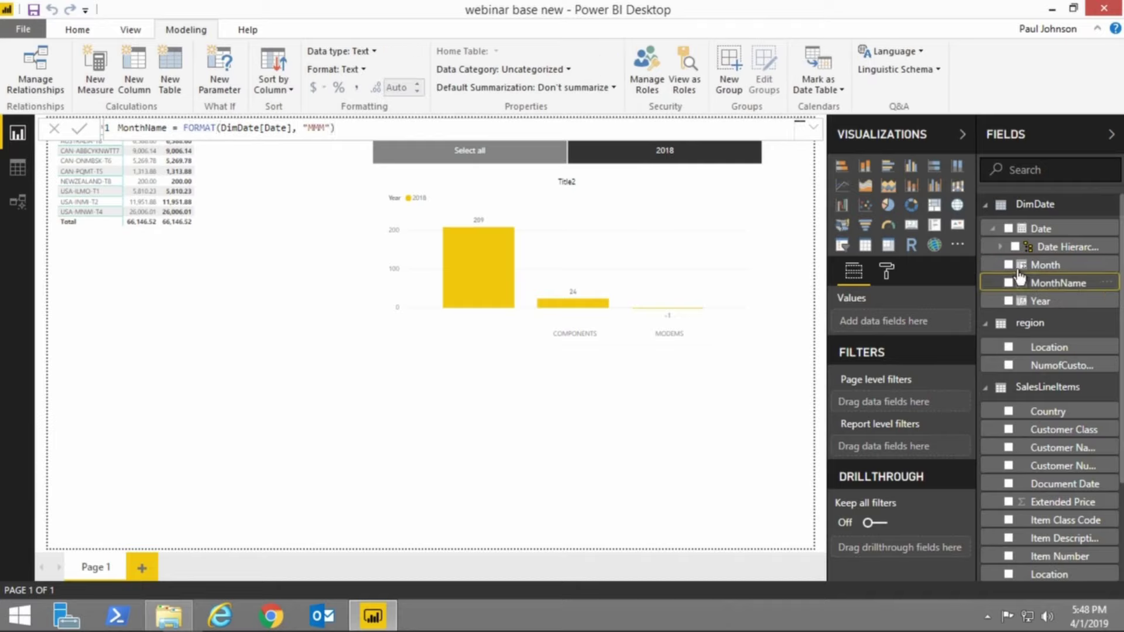
{"action": "left_click", "coordinate": [279, 89]}
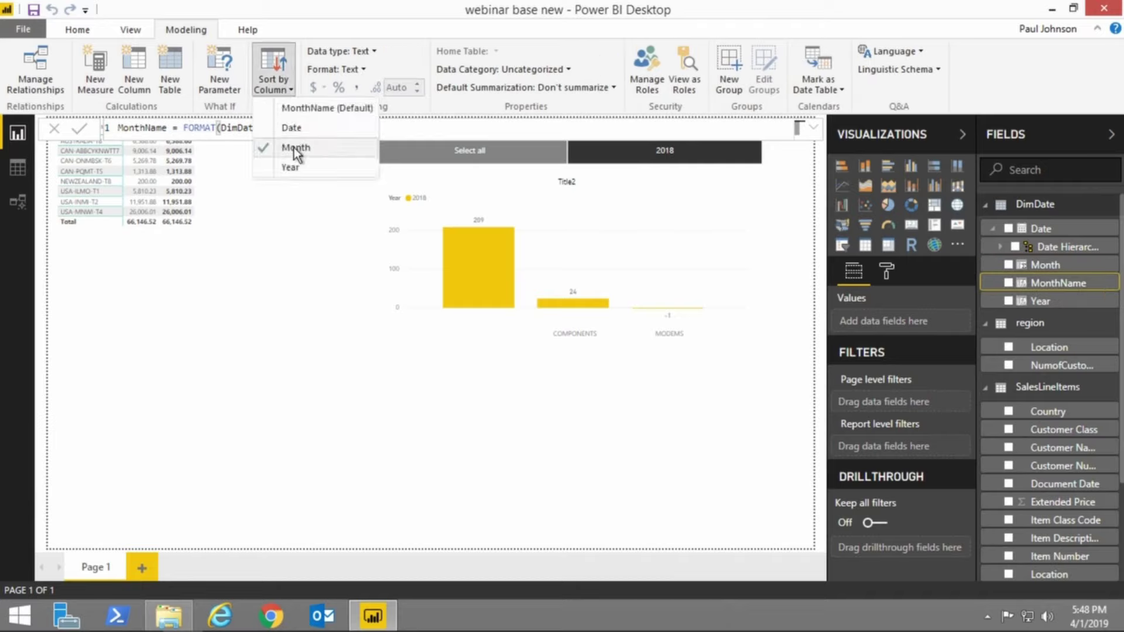
{"action": "left_click", "coordinate": [1051, 285]}
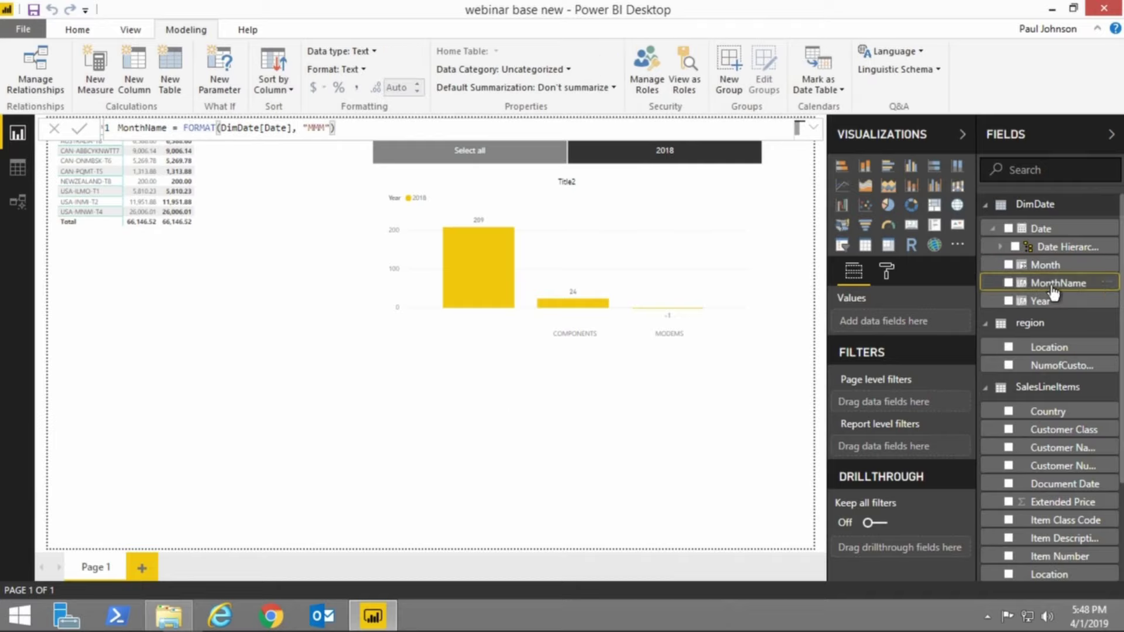
- Add a narrow slicer on DimDate's MonthName field in the empty area below the Customer Class matrix
{"action": "left_click_drag", "start_coordinate": [1052, 291], "coordinate": [233, 409]}
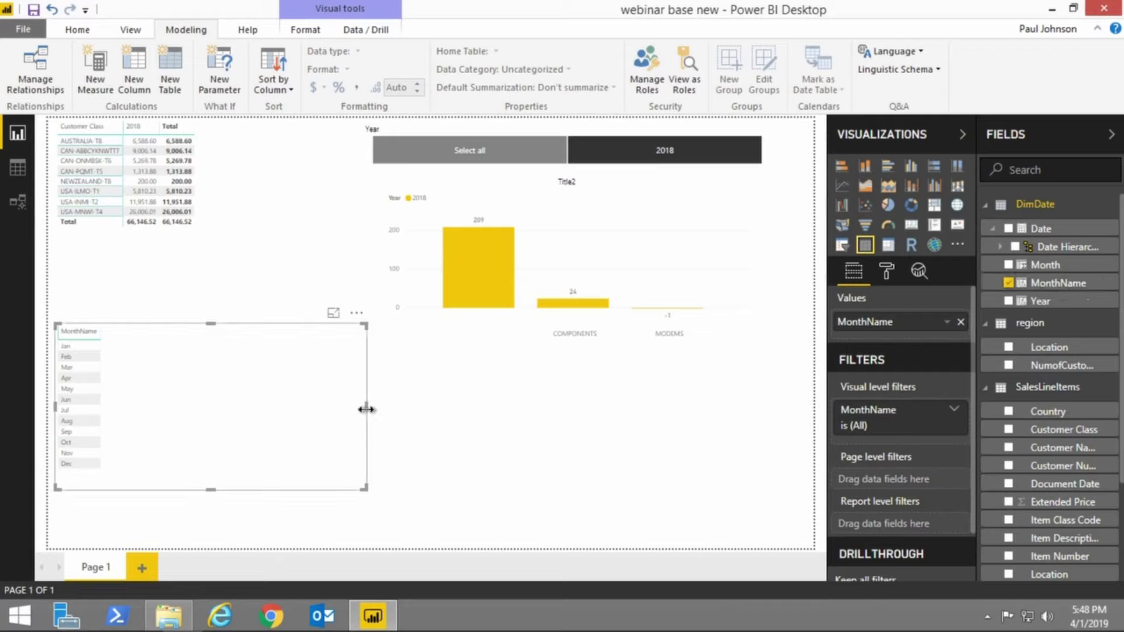
{"action": "left_click_drag", "start_coordinate": [367, 409], "coordinate": [174, 409]}
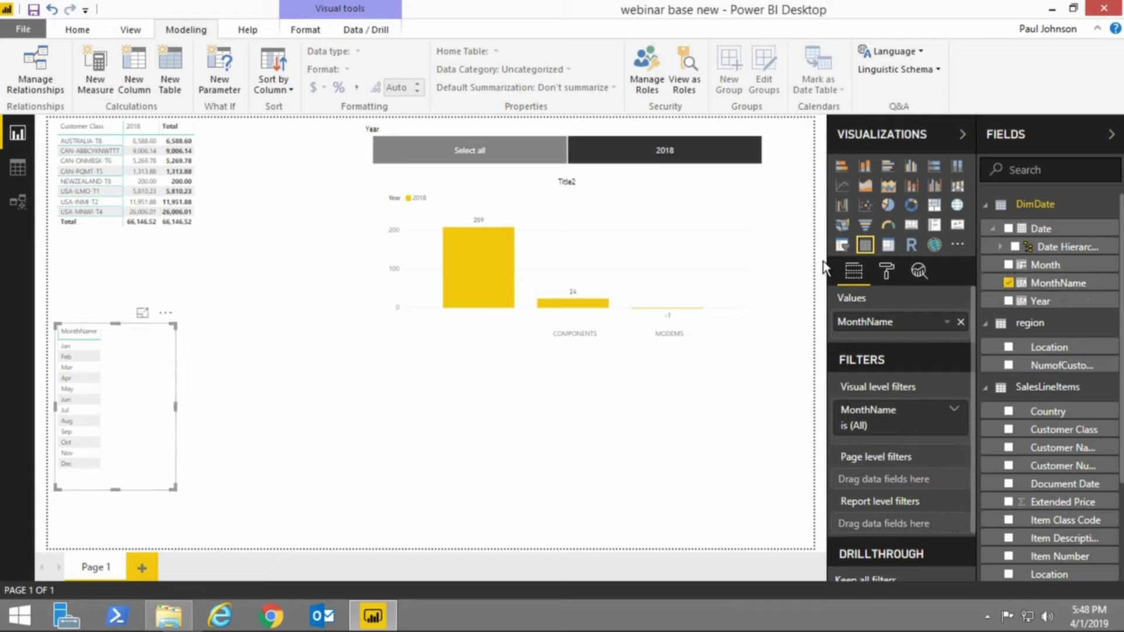
{"action": "left_click", "coordinate": [841, 248]}
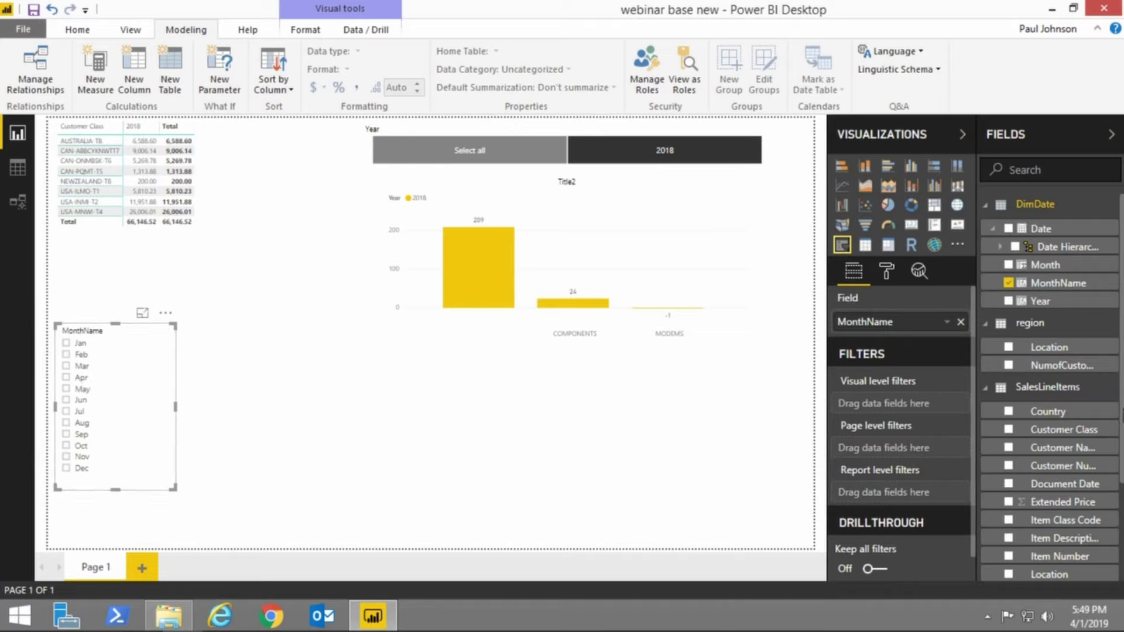
- Build a matrix below the column chart with Extended Price as values and DimDate's Year above MonthName as columns
{"action": "scroll", "coordinate": [1110, 517], "scroll_direction": "down", "scroll_amount": 5}
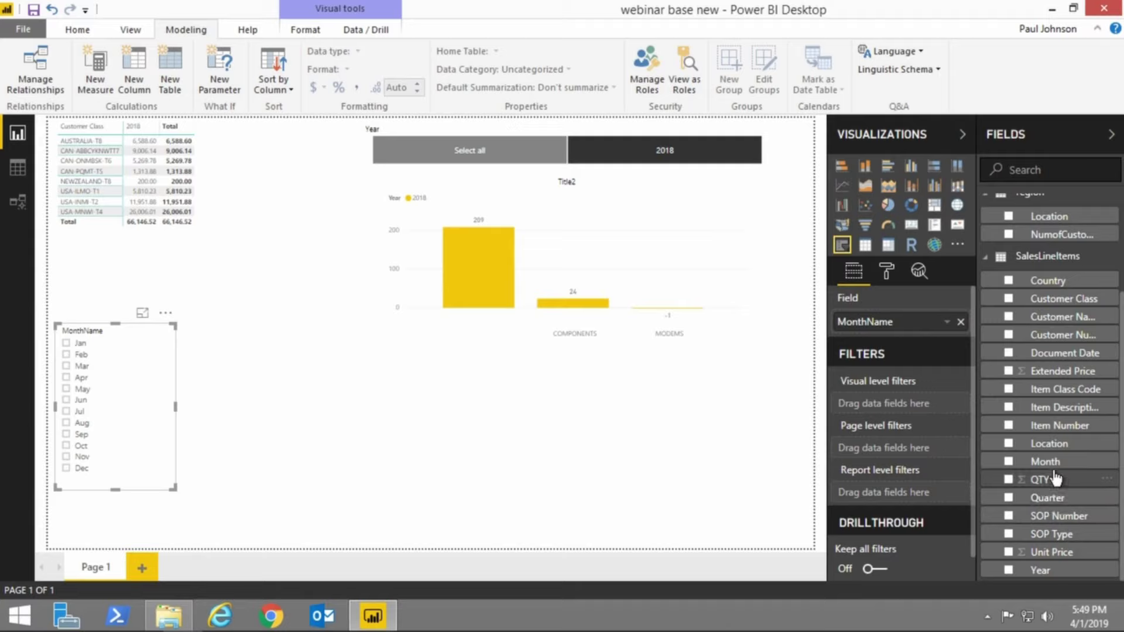
{"action": "left_click_drag", "start_coordinate": [1057, 381], "coordinate": [472, 428]}
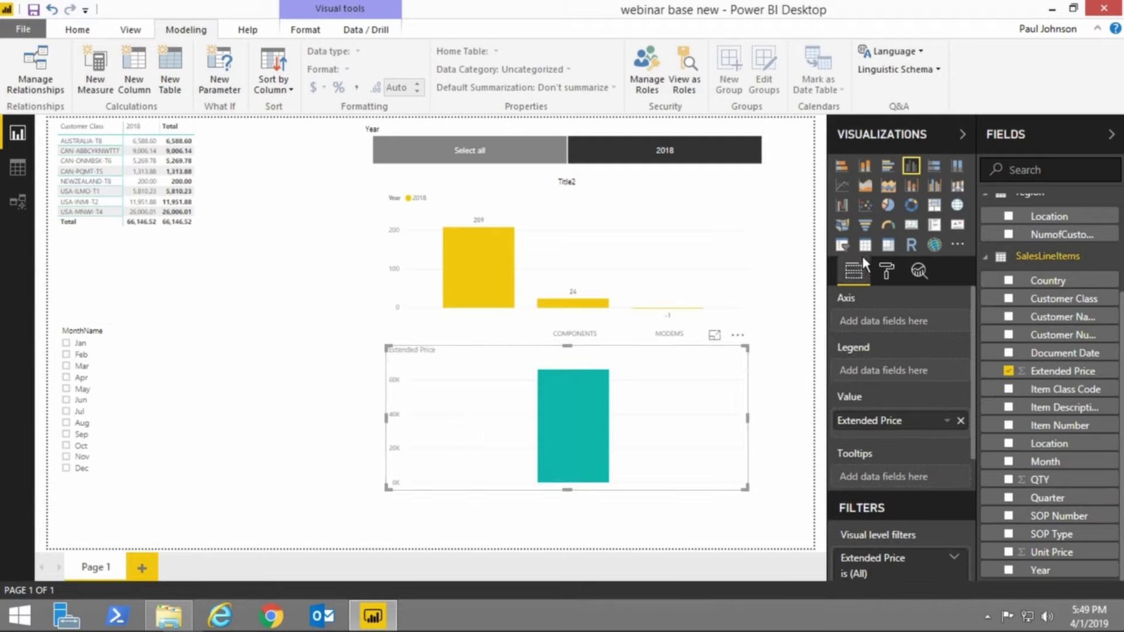
{"action": "left_click", "coordinate": [888, 246]}
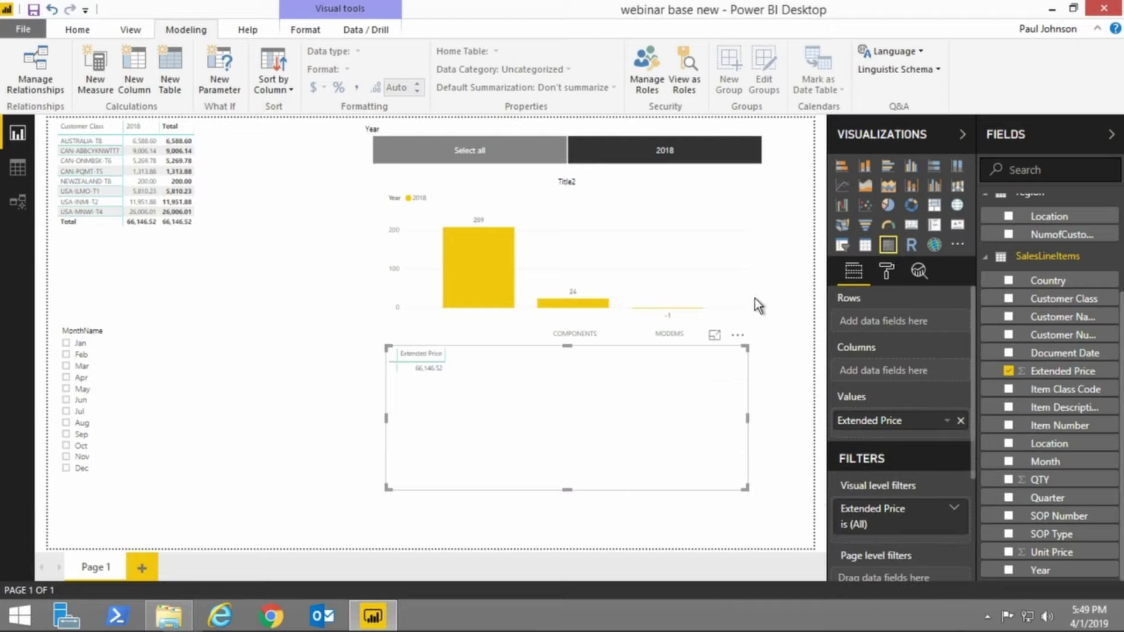
{"action": "scroll", "coordinate": [1106, 319], "scroll_direction": "up", "scroll_amount": 3}
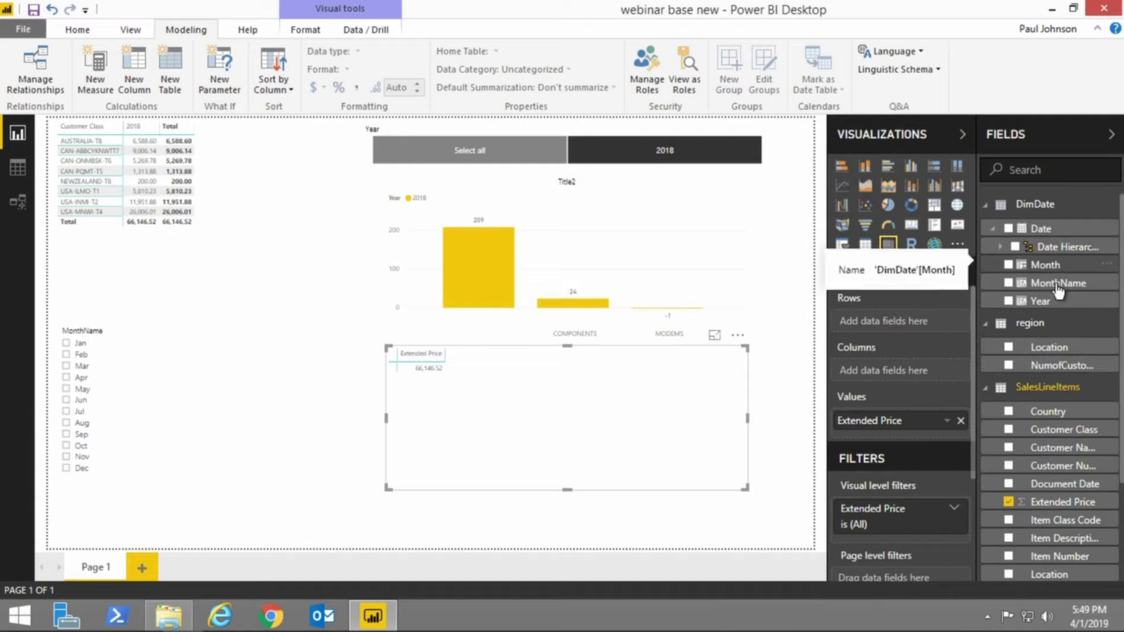
{"action": "left_click_drag", "start_coordinate": [1058, 290], "coordinate": [474, 431]}
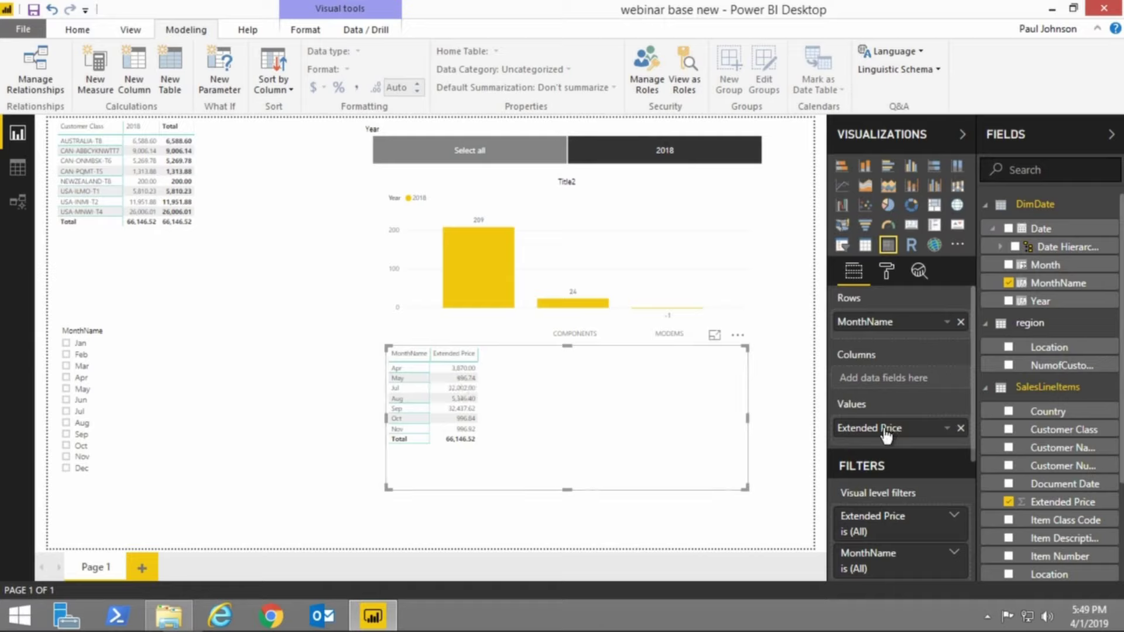
{"action": "left_click_drag", "start_coordinate": [884, 322], "coordinate": [879, 385]}
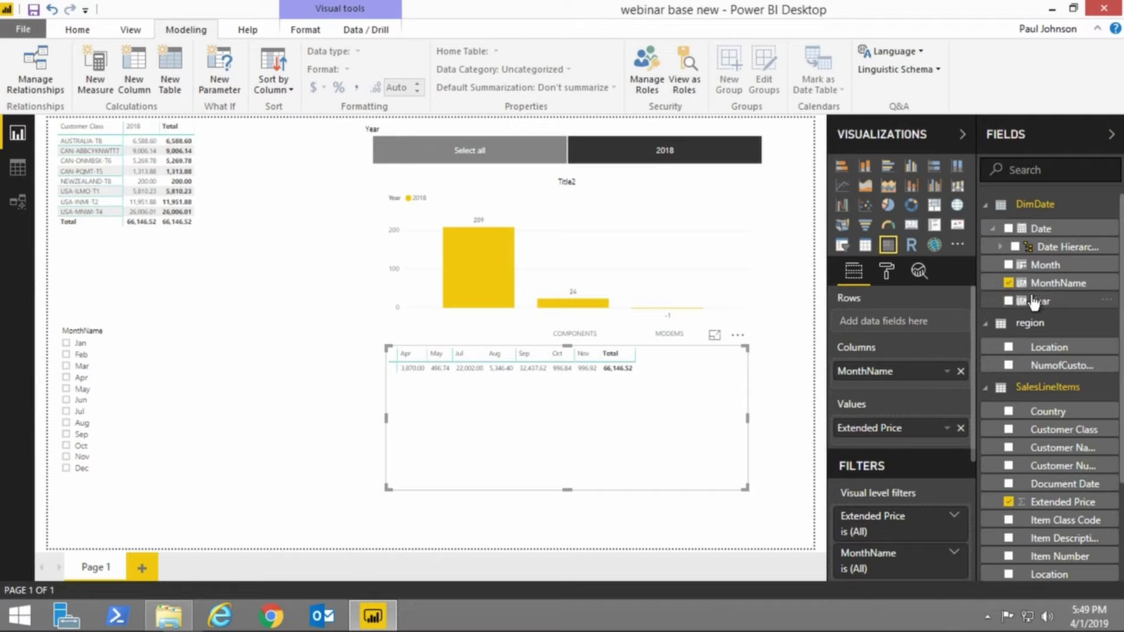
{"action": "left_click_drag", "start_coordinate": [1040, 300], "coordinate": [893, 372]}
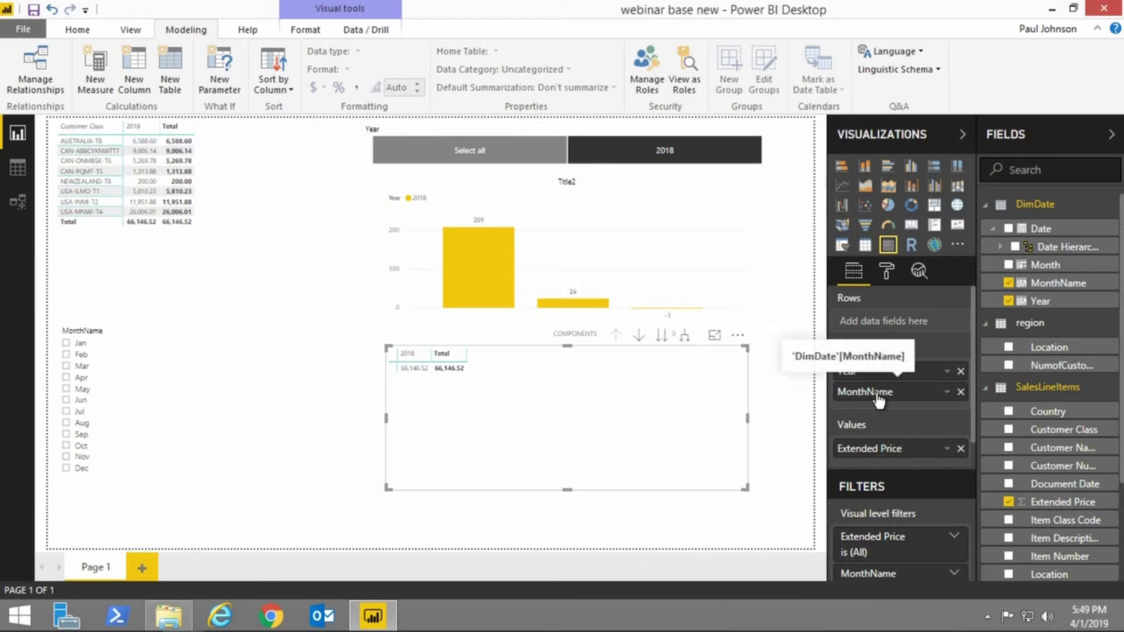
- Switch the Extended Price matrix to the MonthName level of its column hierarchy and drill back up to Year
{"action": "left_click", "coordinate": [385, 419]}
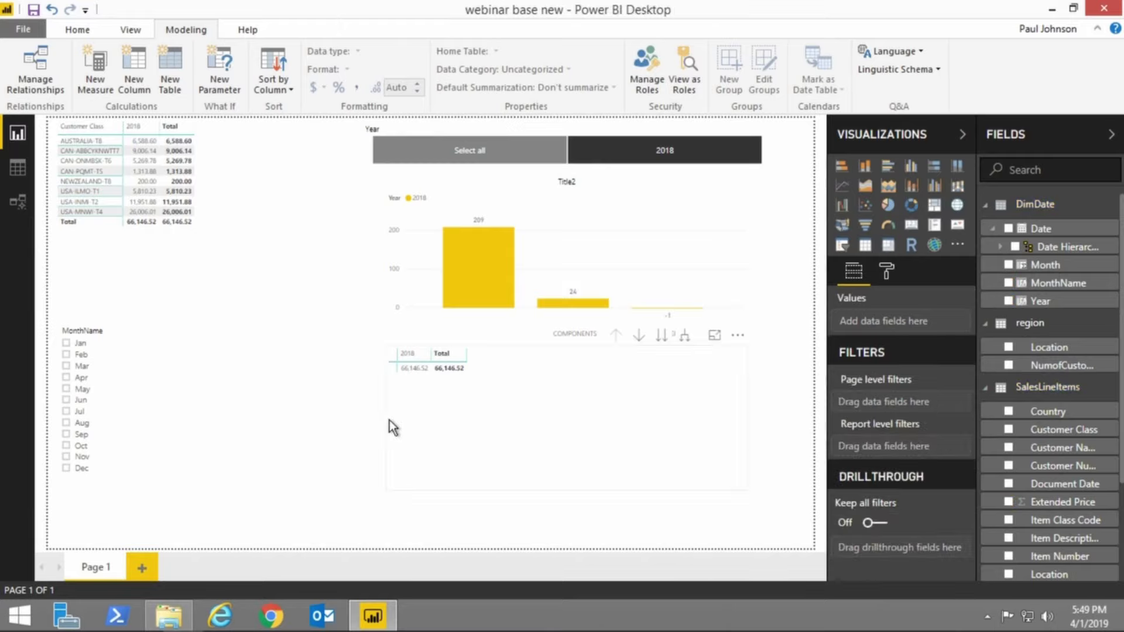
{"action": "left_click", "coordinate": [658, 337]}
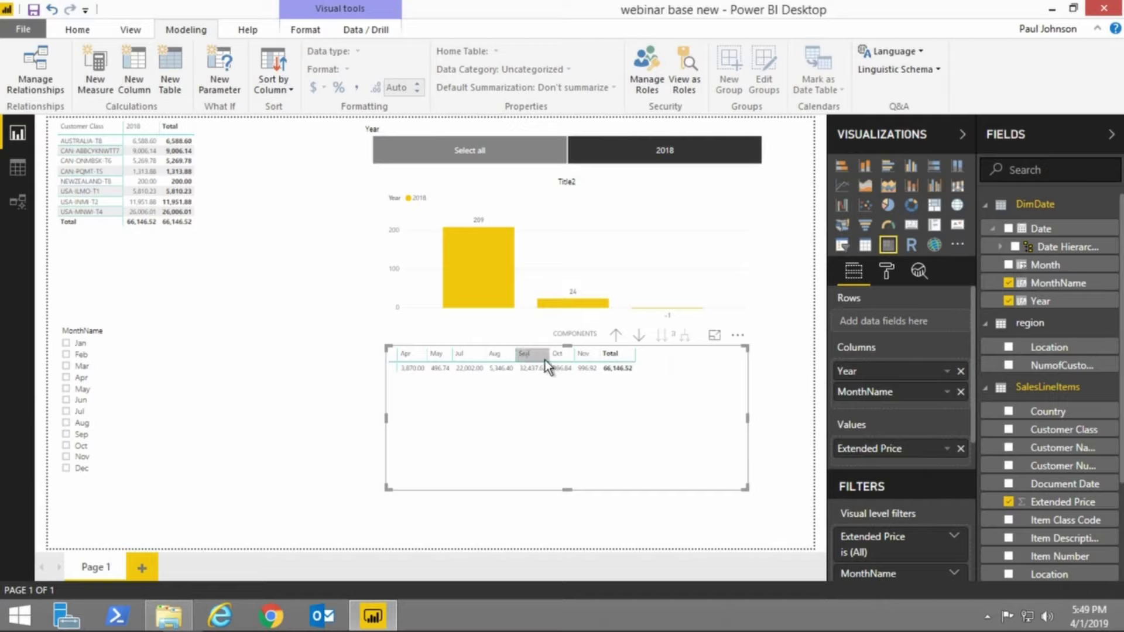
{"action": "left_click", "coordinate": [614, 338]}
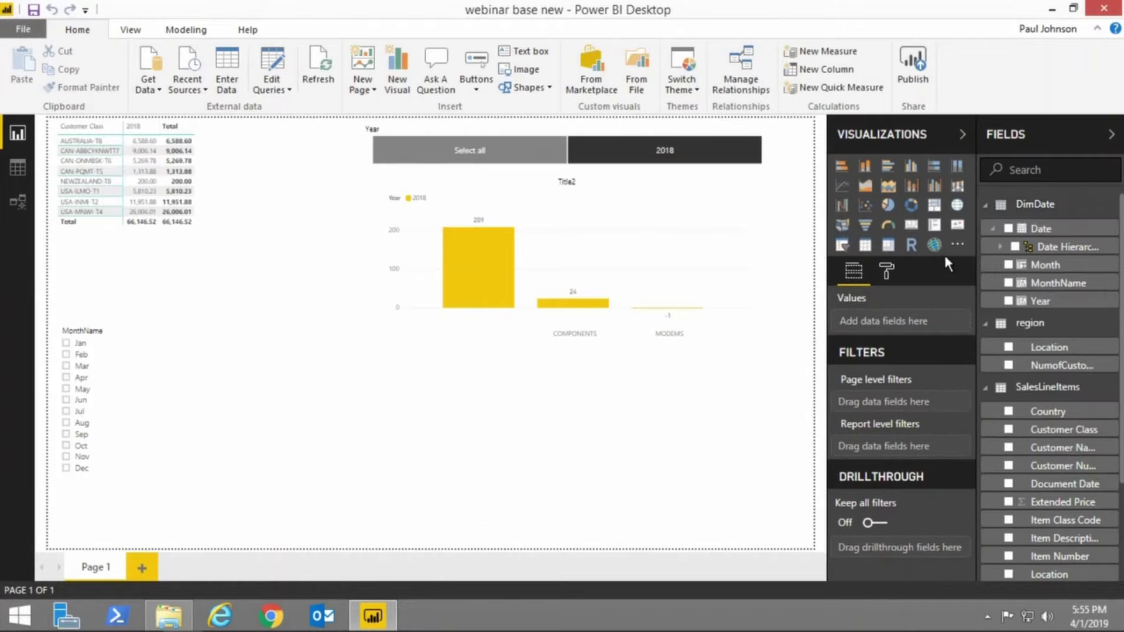
- Mark the DimDate table as the date table, using Date as its date column
{"action": "right_click", "coordinate": [1039, 217]}
{"action": "mouse_move", "coordinate": [1057, 350]}
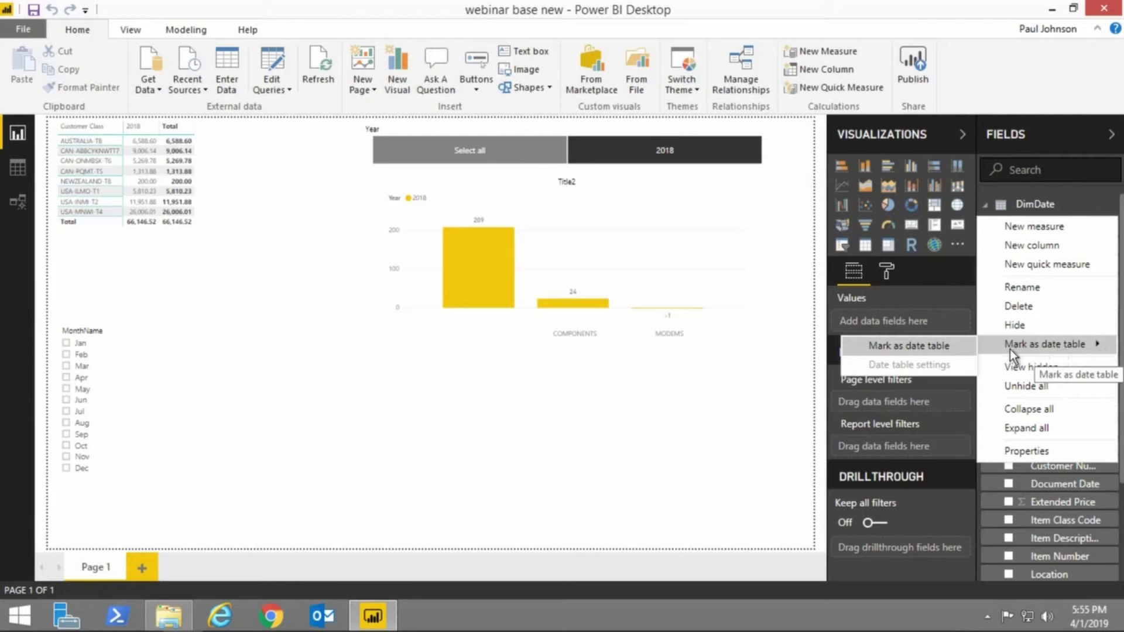
{"action": "left_click", "coordinate": [892, 350]}
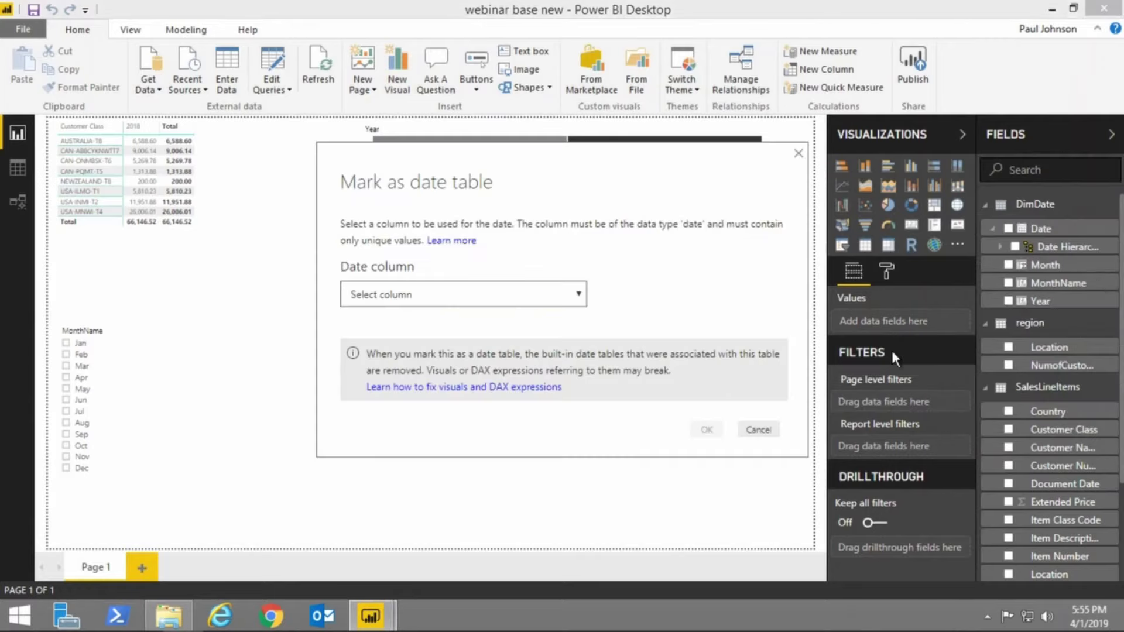
{"action": "left_click", "coordinate": [446, 296]}
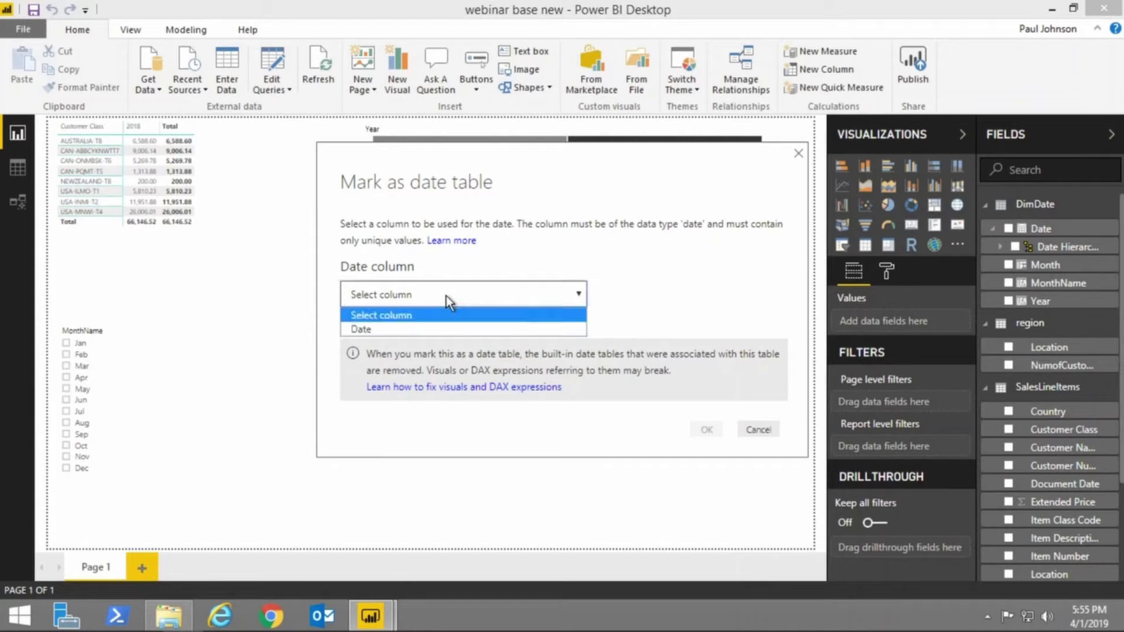
{"action": "left_click", "coordinate": [408, 330]}
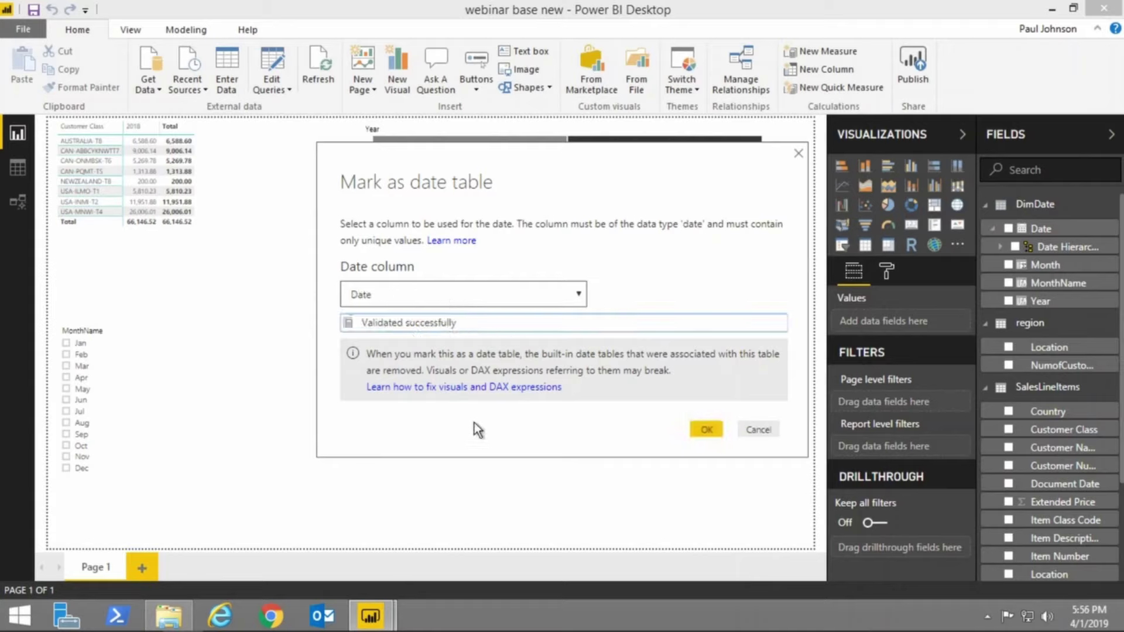
{"action": "left_click", "coordinate": [700, 431]}
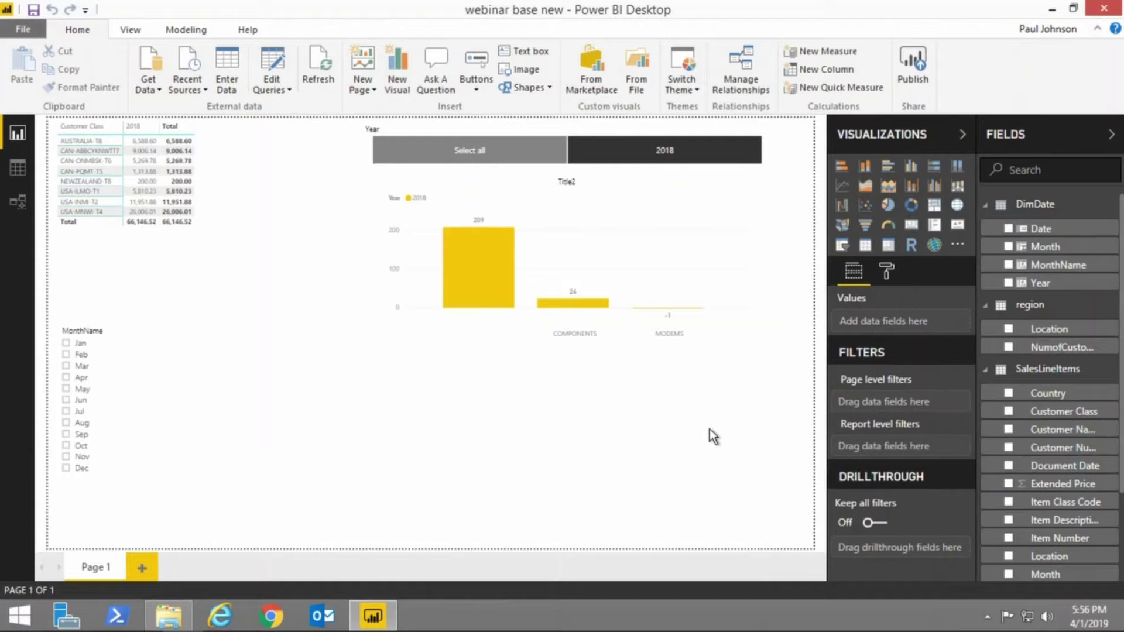
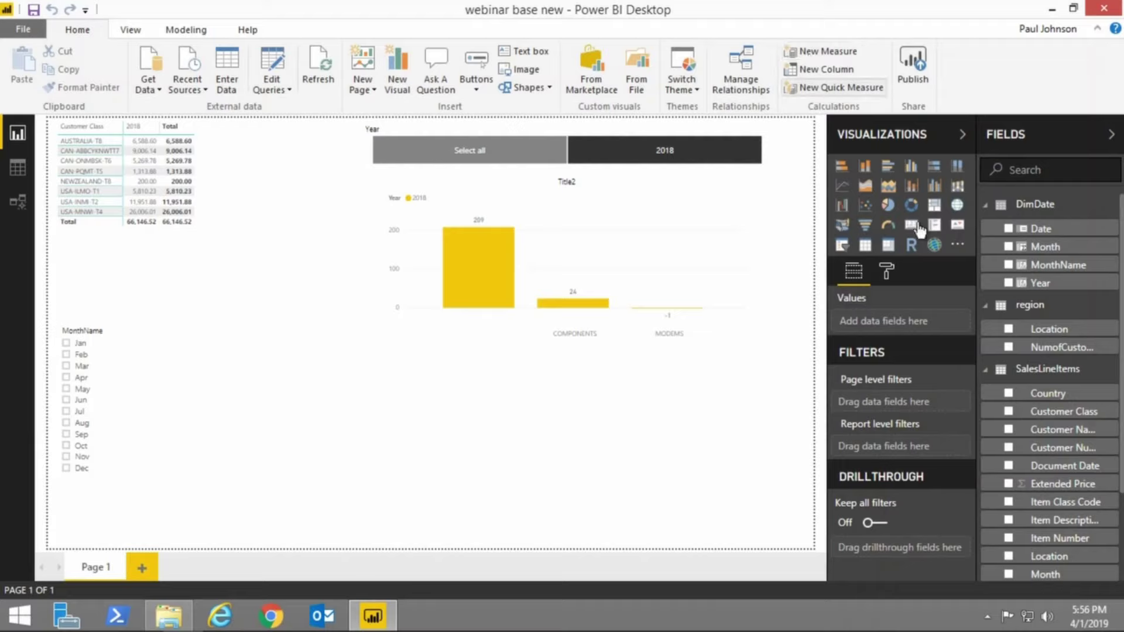
- Start a new quick measure in SalesLineItems with the Year-to-date total calculation
{"action": "left_click", "coordinate": [1025, 371]}
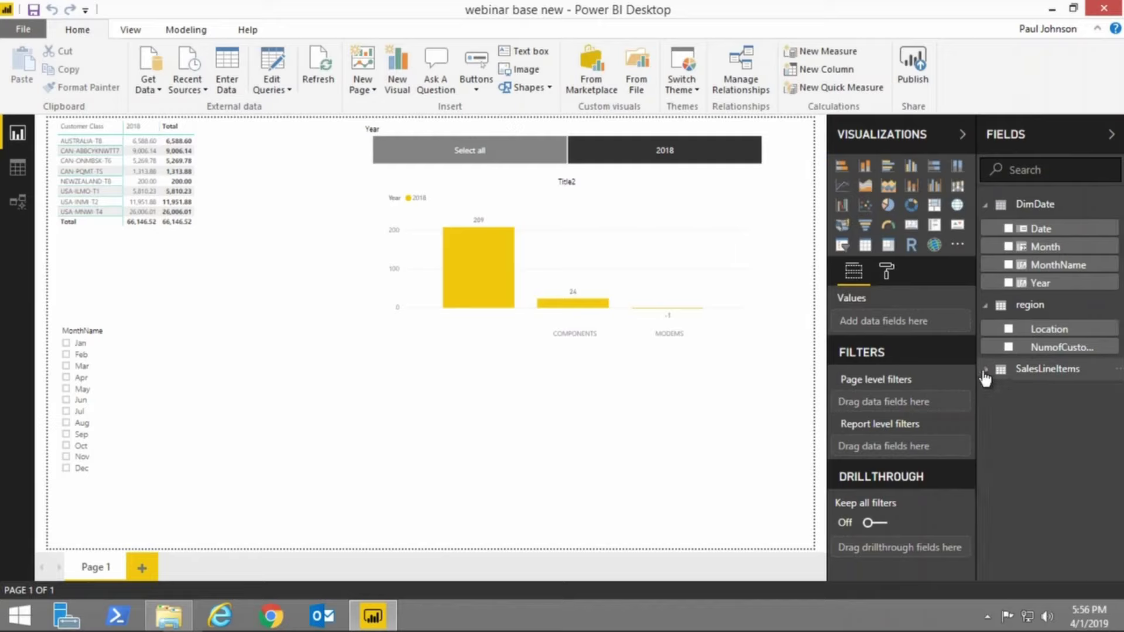
{"action": "left_click", "coordinate": [986, 371]}
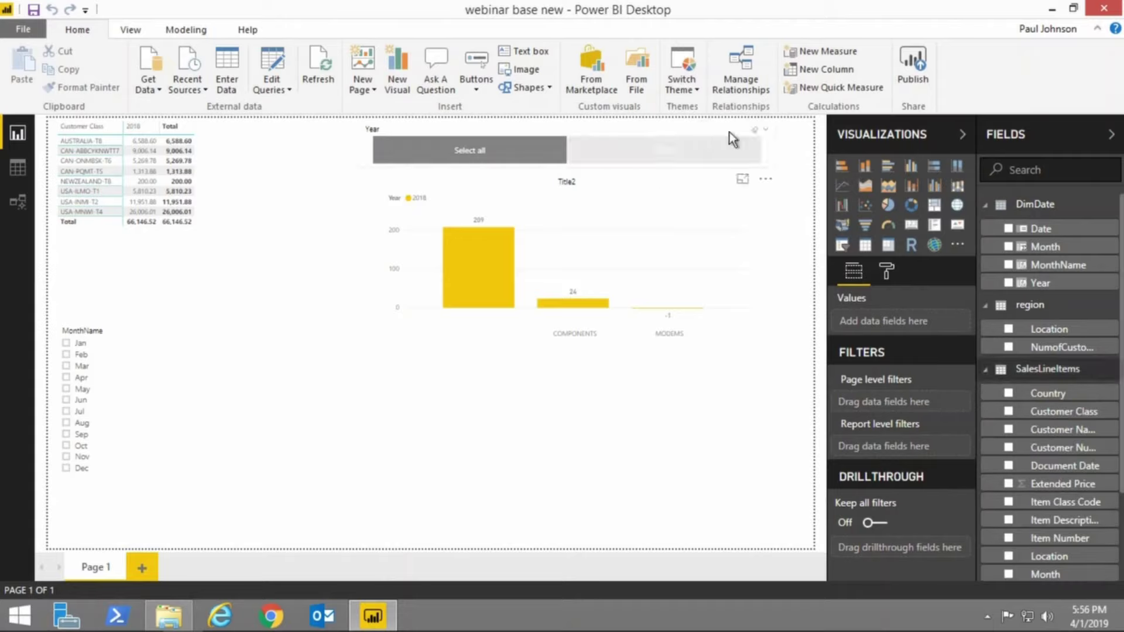
{"action": "left_click", "coordinate": [809, 86]}
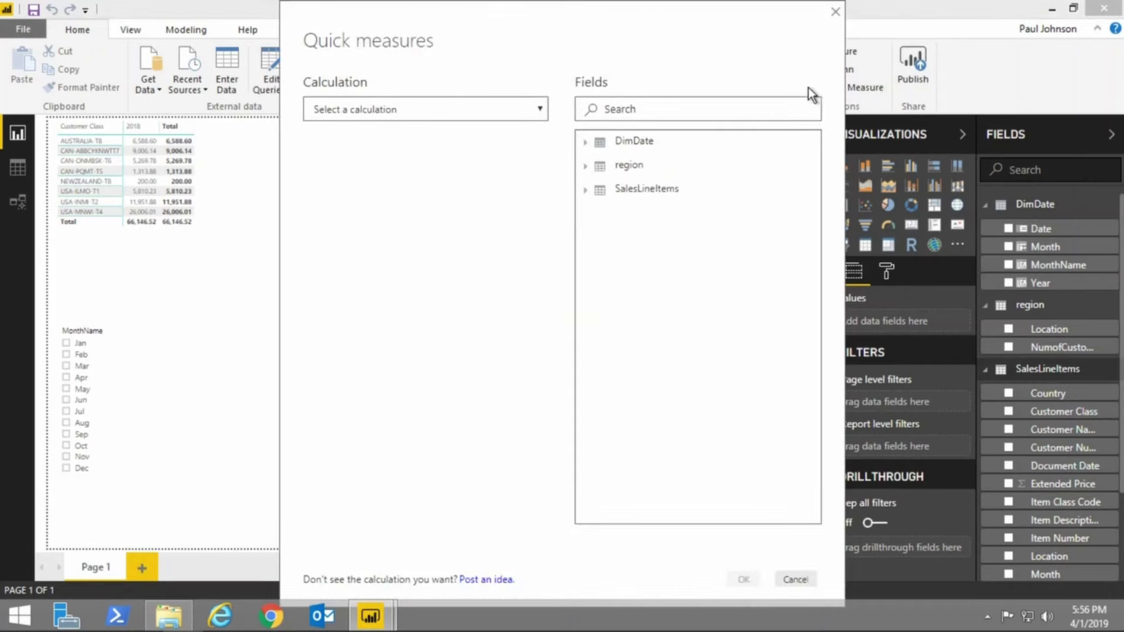
{"action": "left_click", "coordinate": [493, 114]}
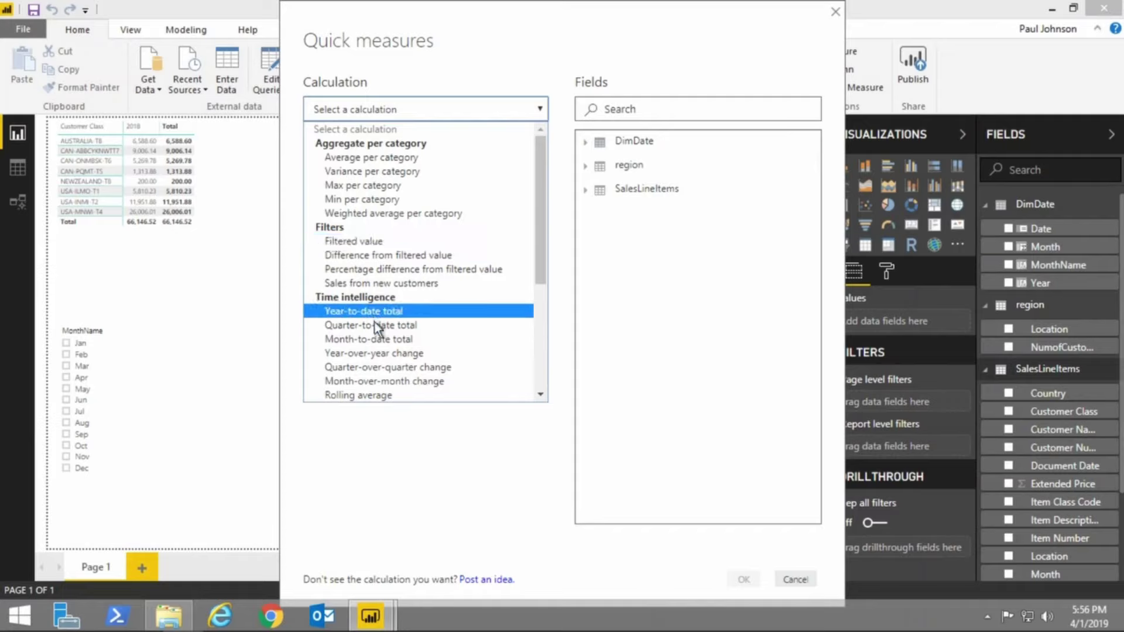
{"action": "scroll", "coordinate": [385, 350], "scroll_direction": "down", "scroll_amount": 4}
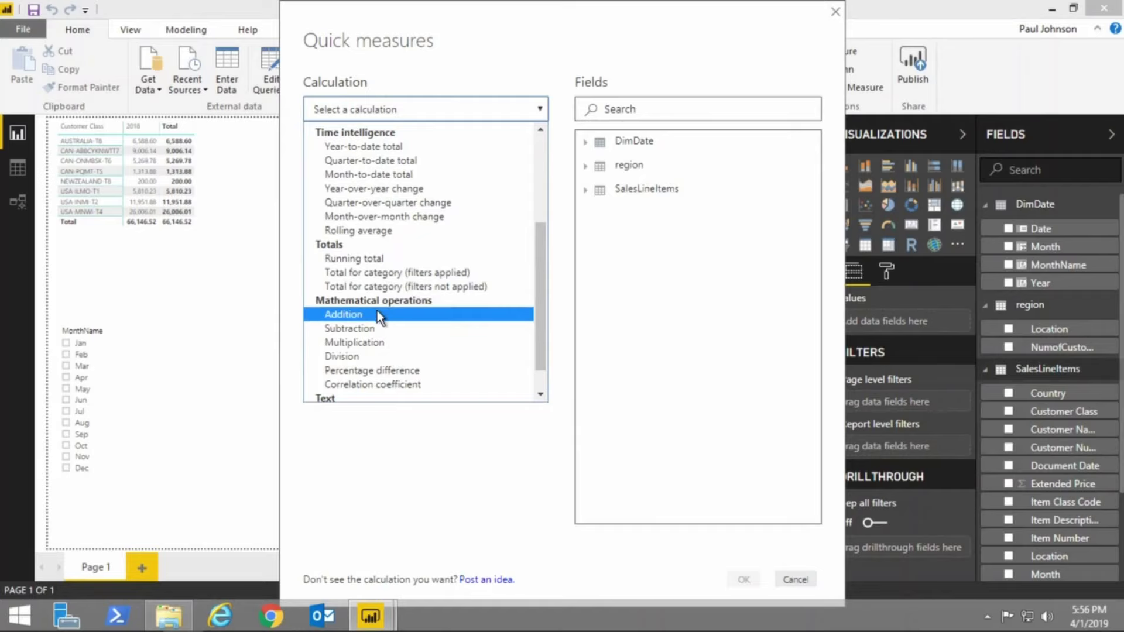
{"action": "scroll", "coordinate": [378, 320], "scroll_direction": "down", "scroll_amount": 1}
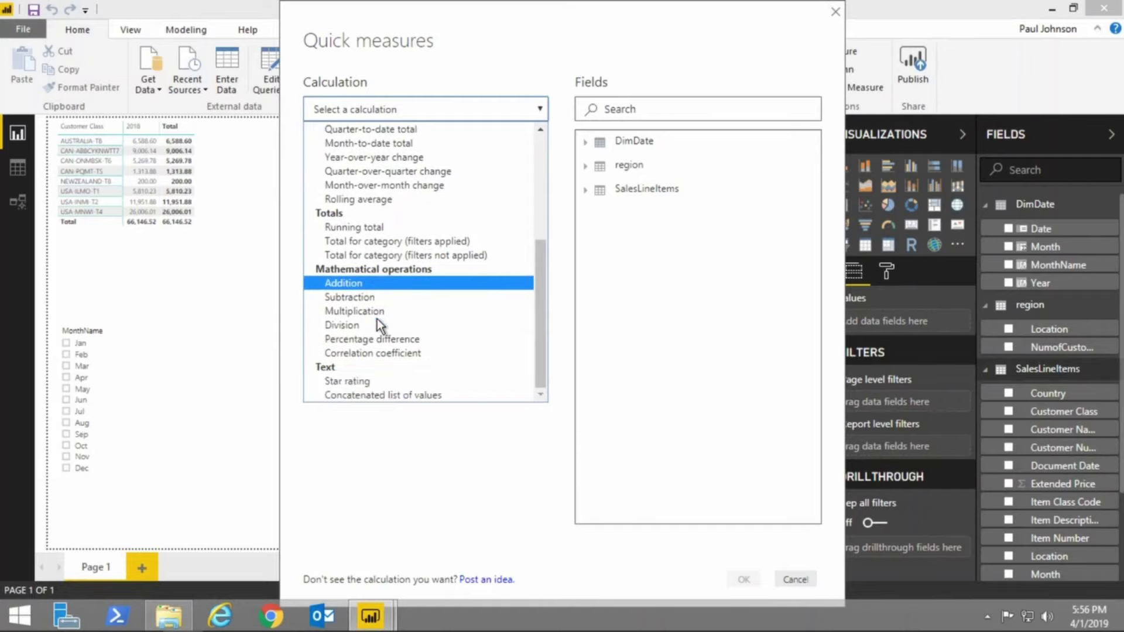
{"action": "scroll", "coordinate": [382, 341], "scroll_direction": "up", "scroll_amount": 4}
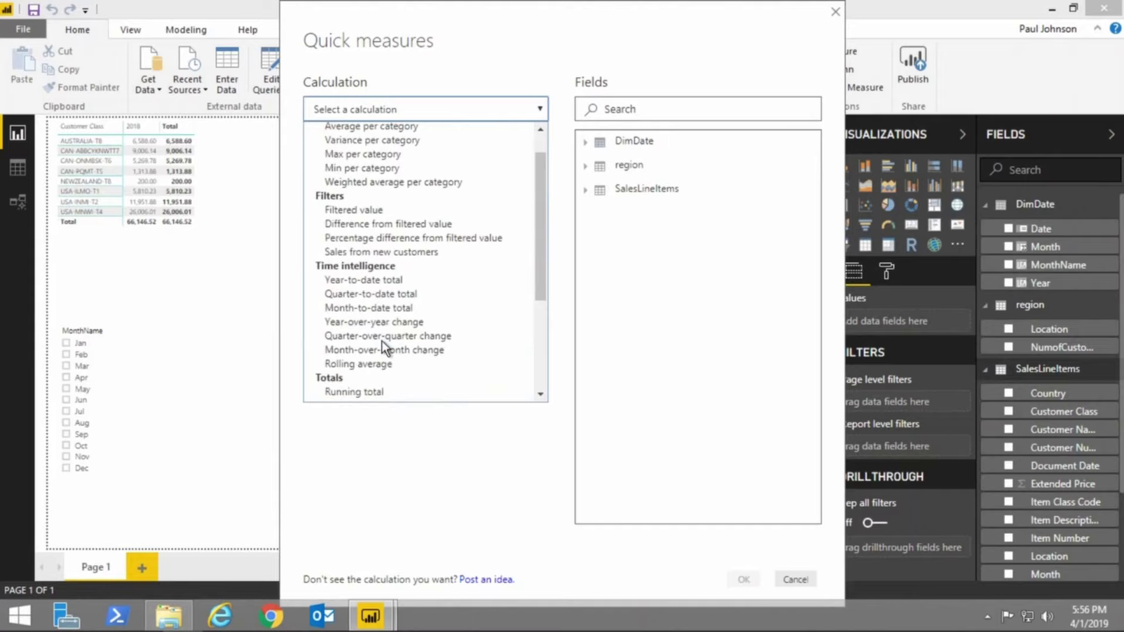
{"action": "left_click", "coordinate": [373, 281]}
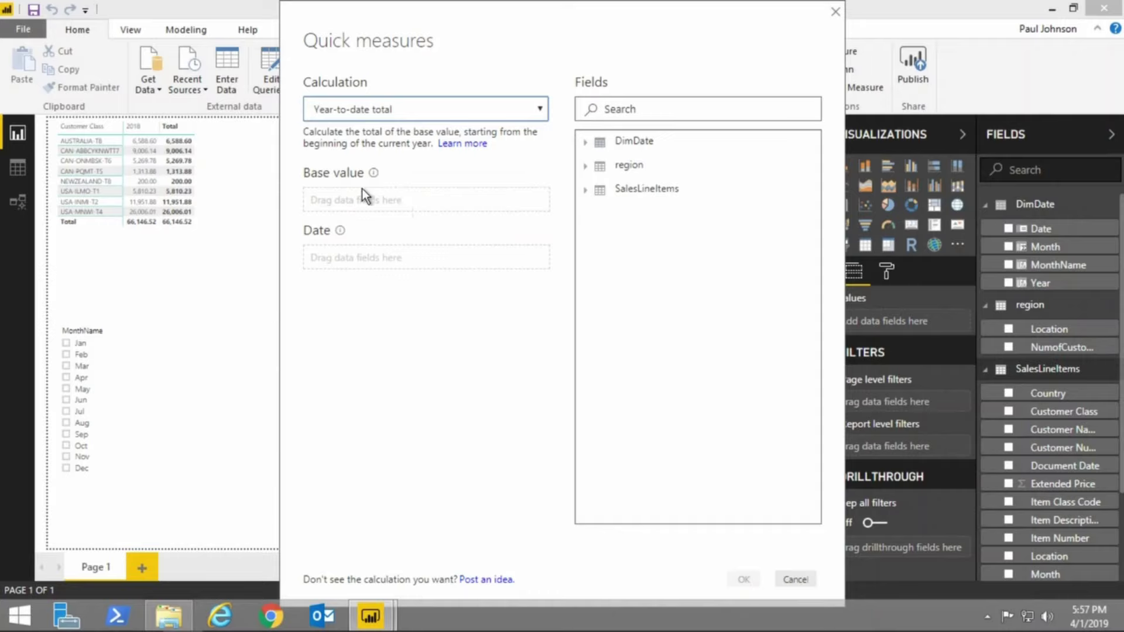
- Create the year-to-date measure with the sum of SalesLineItems' Extended Price as base value and DimDate's Date as the date
{"action": "left_click", "coordinate": [585, 196]}
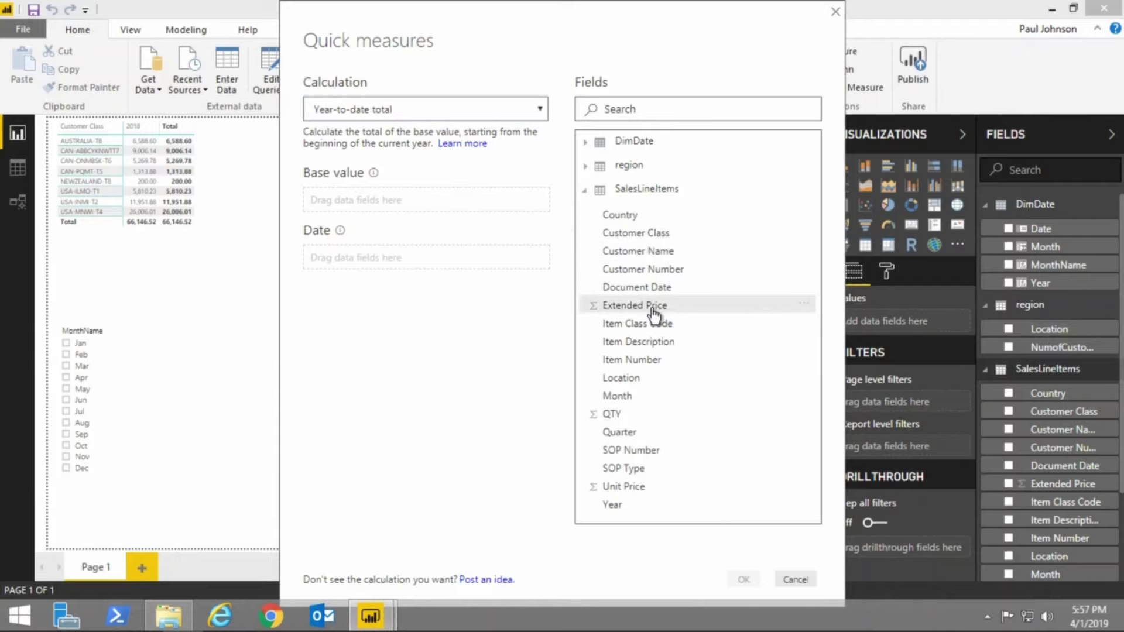
{"action": "left_click_drag", "start_coordinate": [653, 316], "coordinate": [367, 198]}
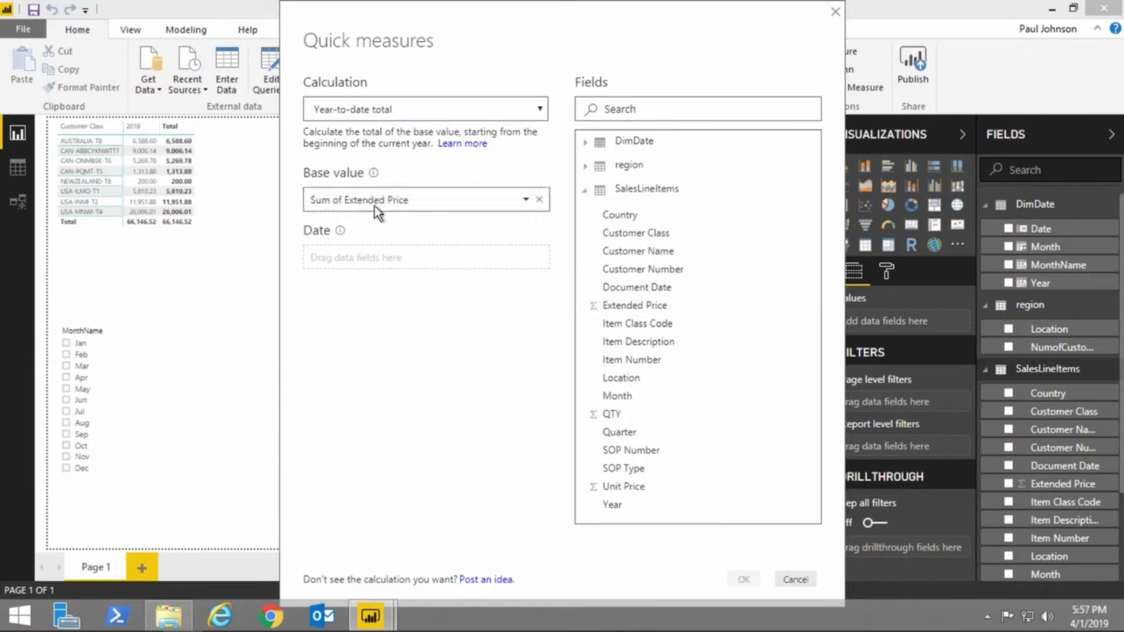
{"action": "left_click", "coordinate": [591, 149]}
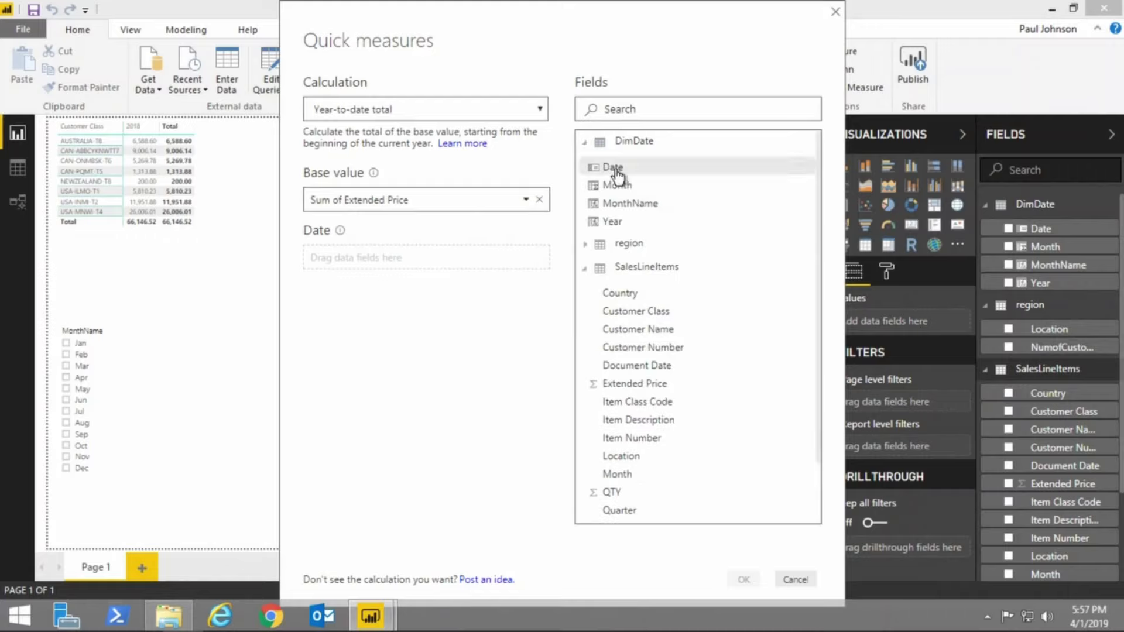
{"action": "left_click_drag", "start_coordinate": [614, 173], "coordinate": [353, 262]}
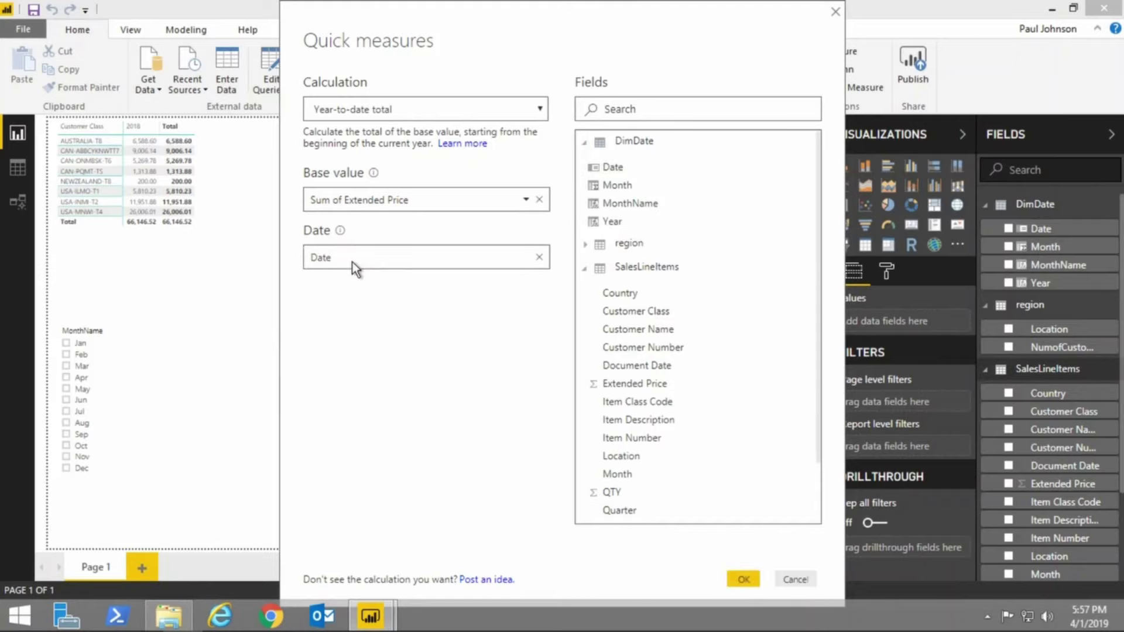
{"action": "left_click", "coordinate": [743, 579]}
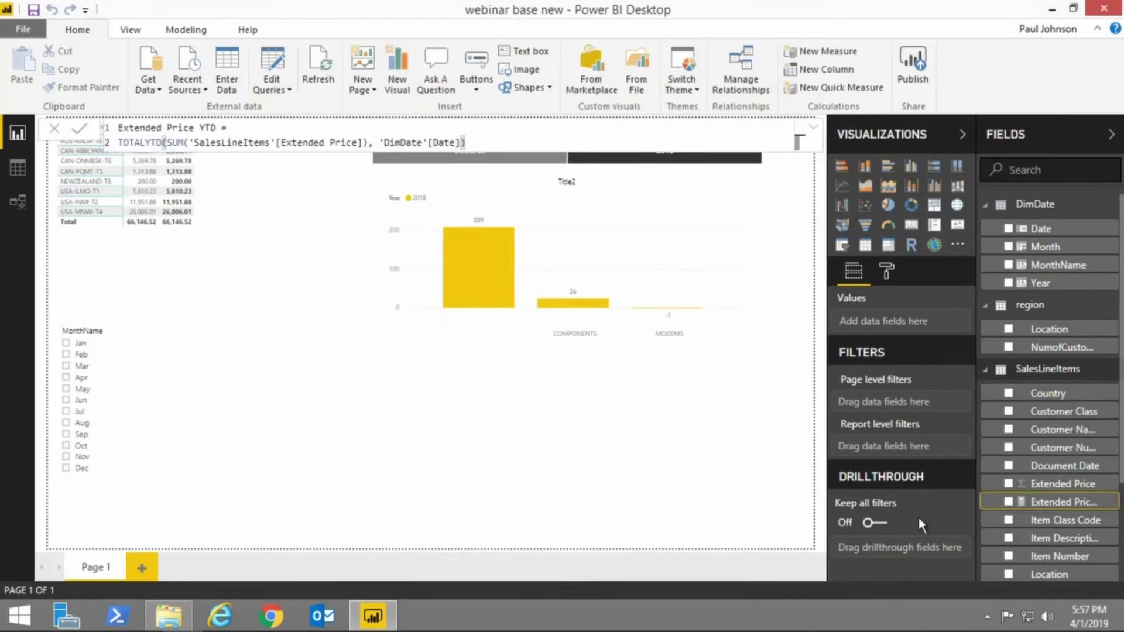
- Rename the new year-to-date measure as SalesYTD
{"action": "right_click", "coordinate": [1047, 503]}
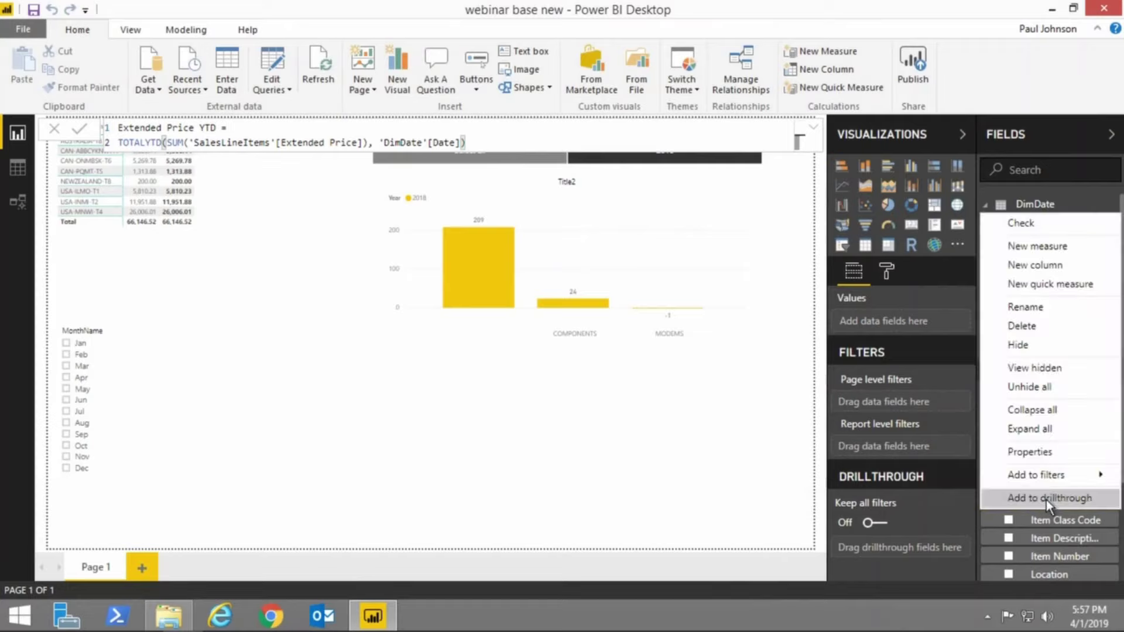
{"action": "left_click", "coordinate": [1026, 308]}
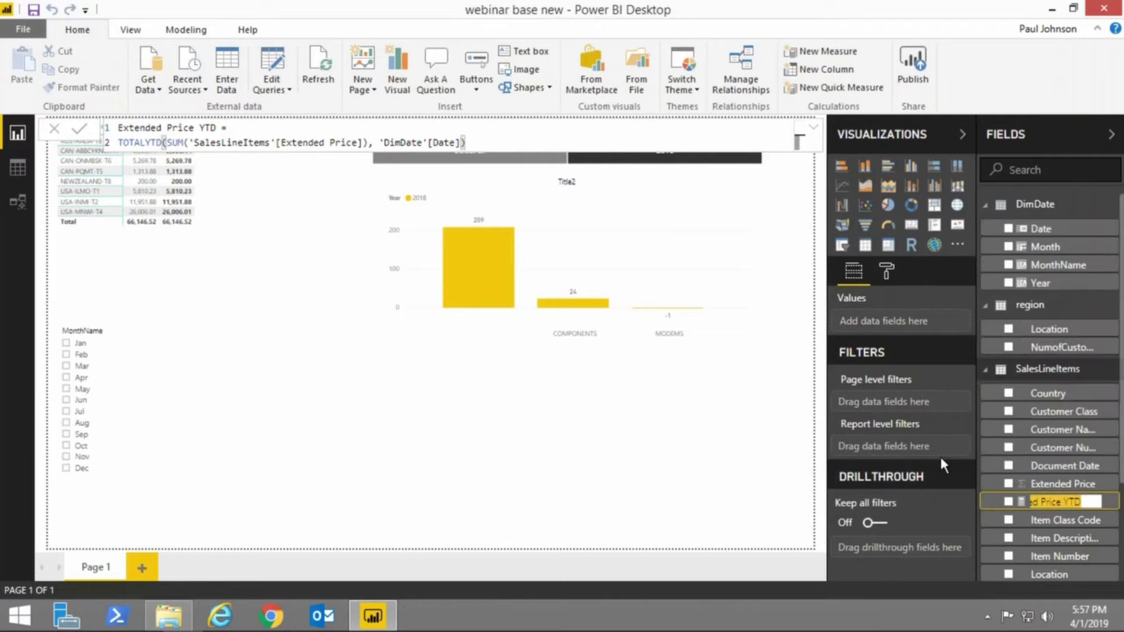
{"action": "type", "text": "S"}
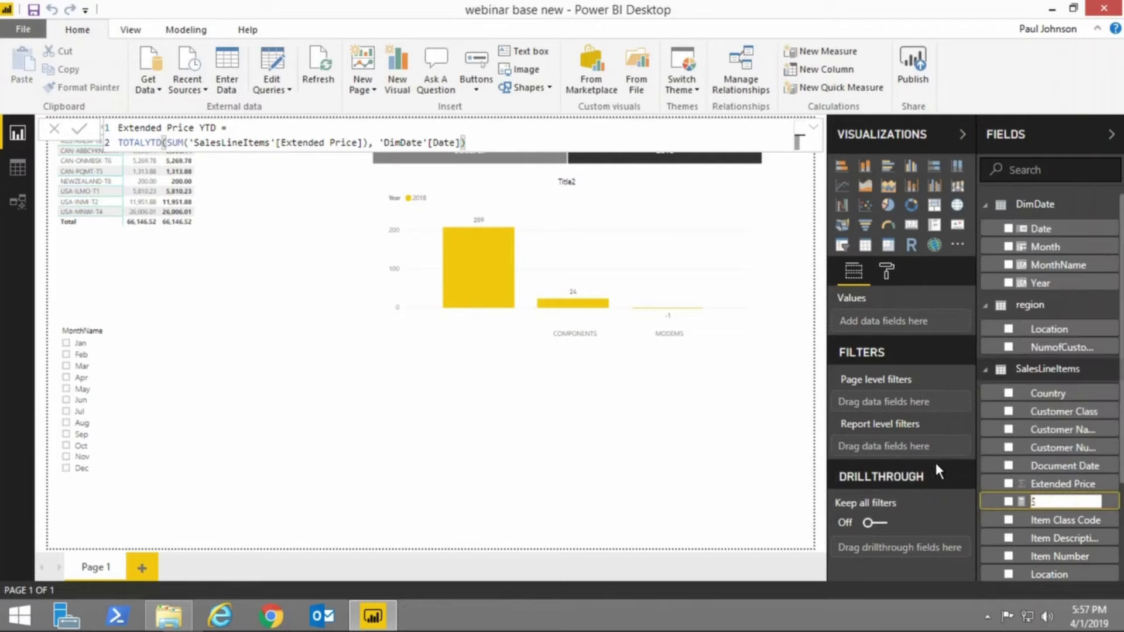
{"action": "type", "text": "ales YTD"}
{"action": "key", "text": "Return"}
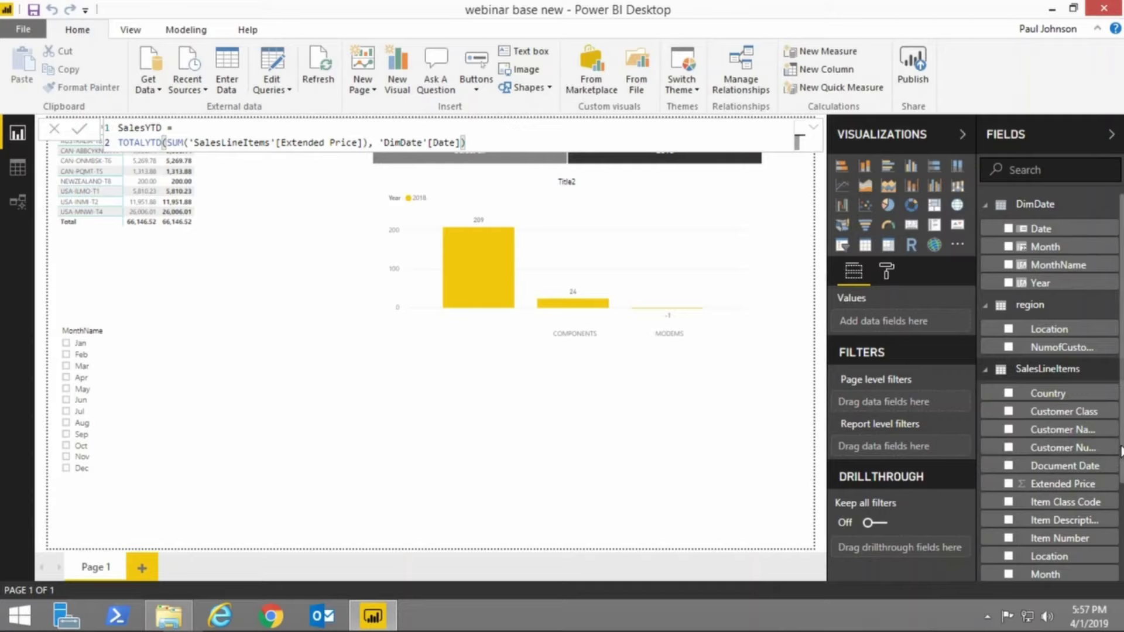
- Add a matrix with SalesYTD as values in the empty area below the column chart
{"action": "scroll", "coordinate": [1120, 450], "scroll_direction": "down", "scroll_amount": 2}
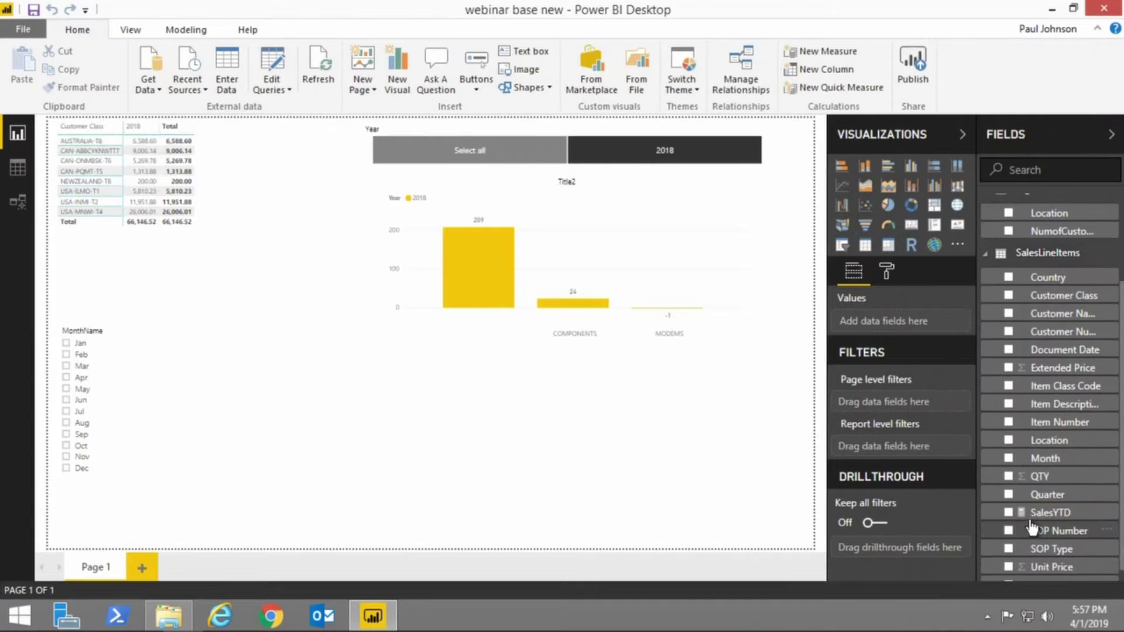
{"action": "left_click_drag", "start_coordinate": [1031, 519], "coordinate": [437, 457]}
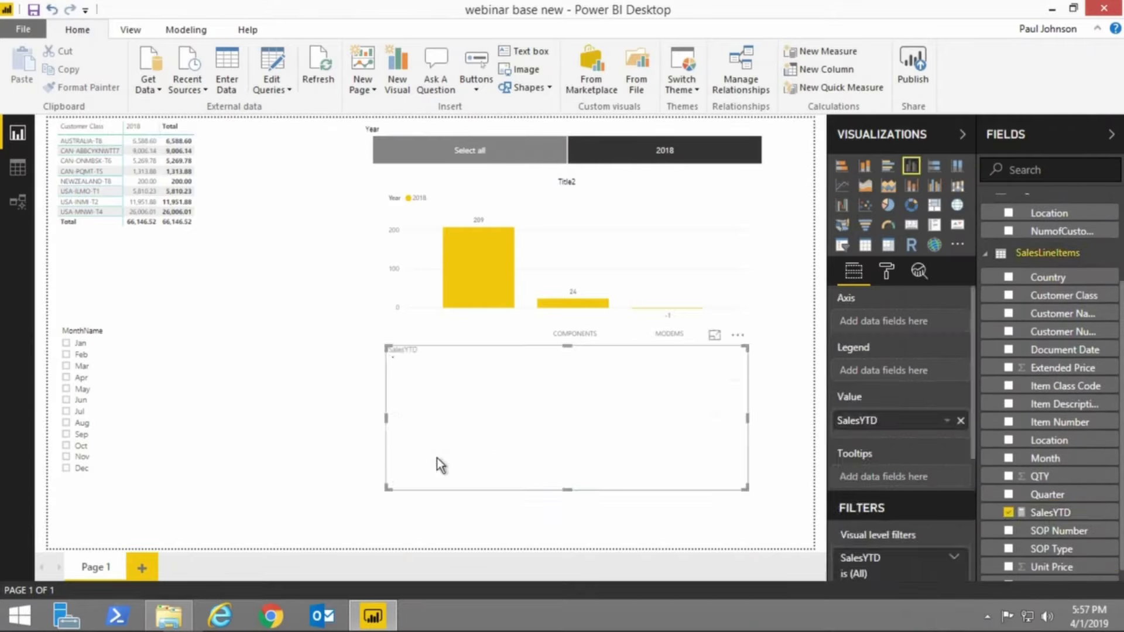
{"action": "left_click", "coordinate": [889, 246]}
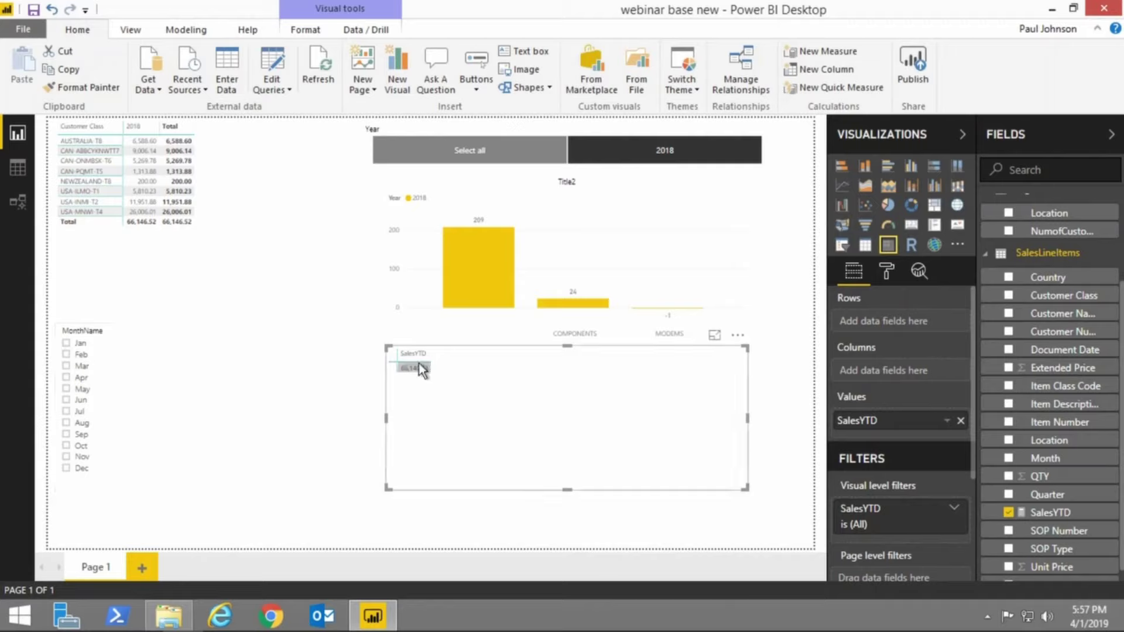
- Filter the page by Jan and by Feb in the MonthName slicer, and turn on the slicer's "Select all" option
{"action": "left_click", "coordinate": [66, 344]}
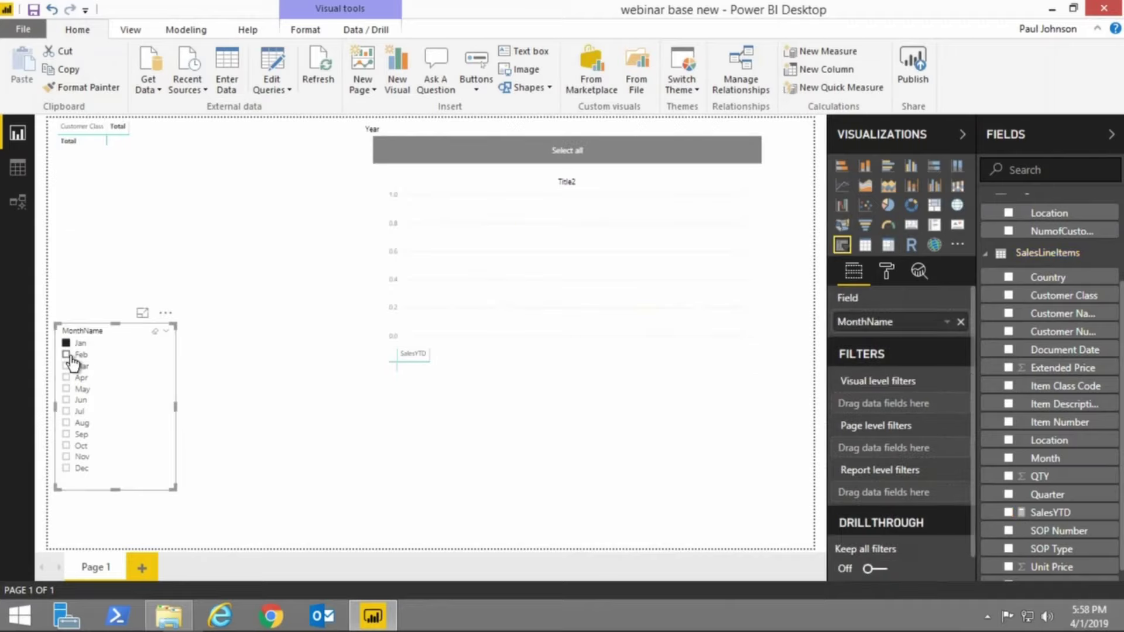
{"action": "left_click", "coordinate": [68, 355]}
{"action": "left_click", "coordinate": [887, 272]}
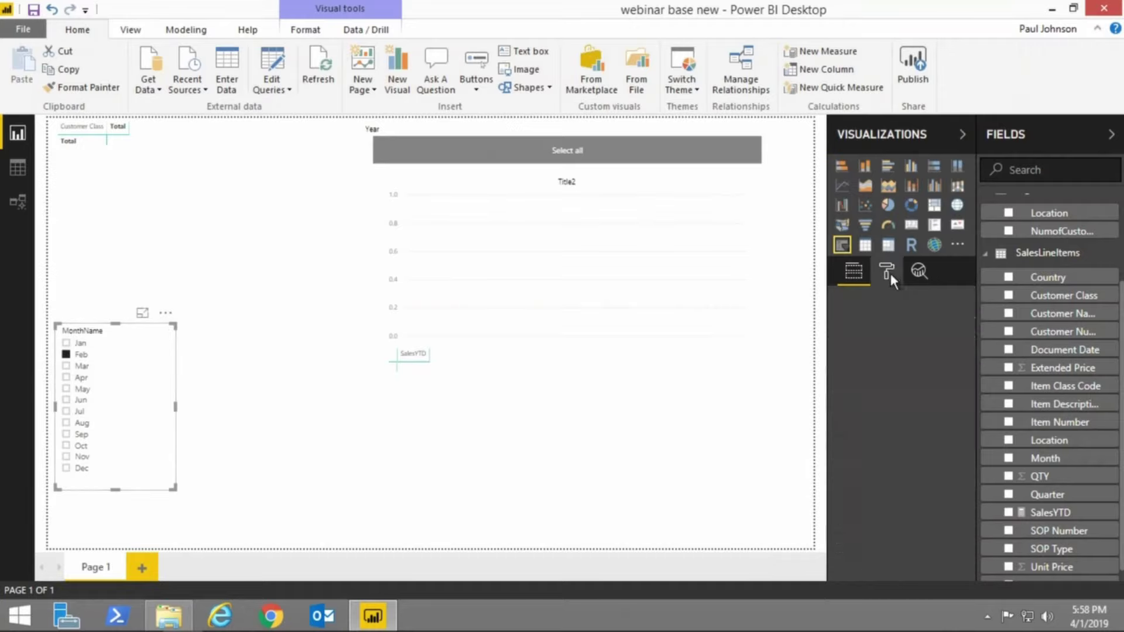
{"action": "left_click", "coordinate": [876, 362]}
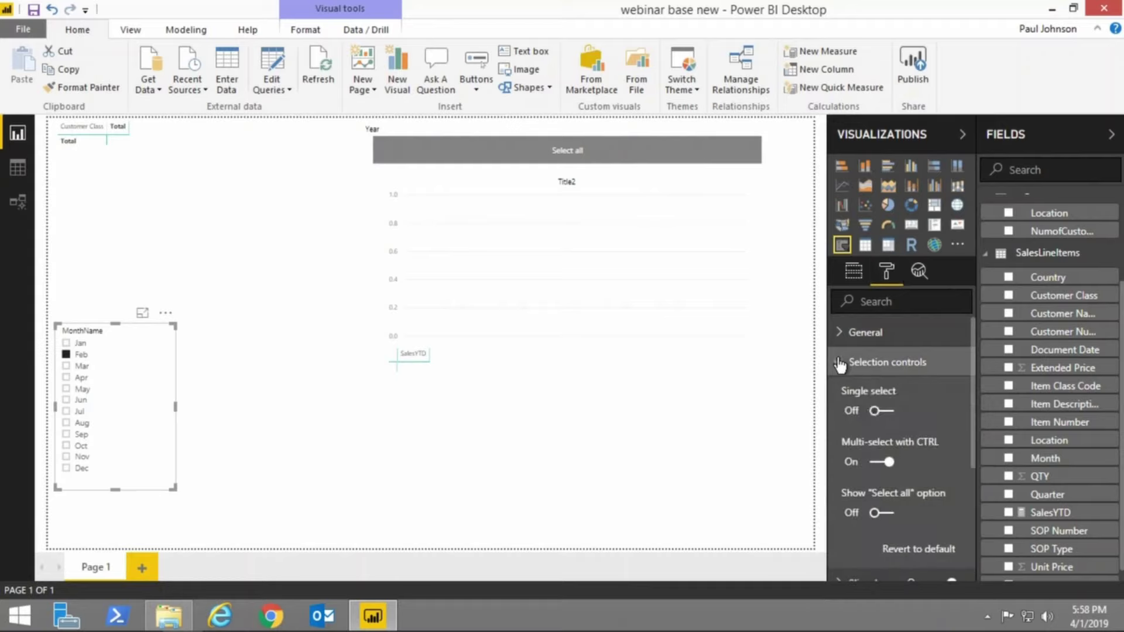
{"action": "left_click", "coordinate": [882, 513]}
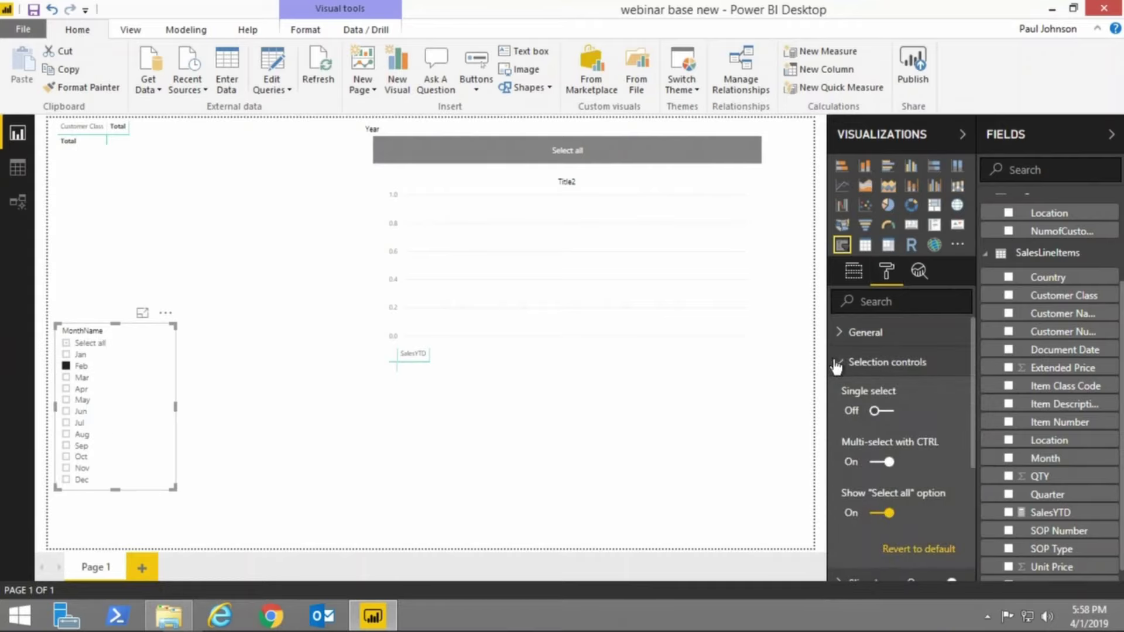
{"action": "left_click", "coordinate": [844, 273]}
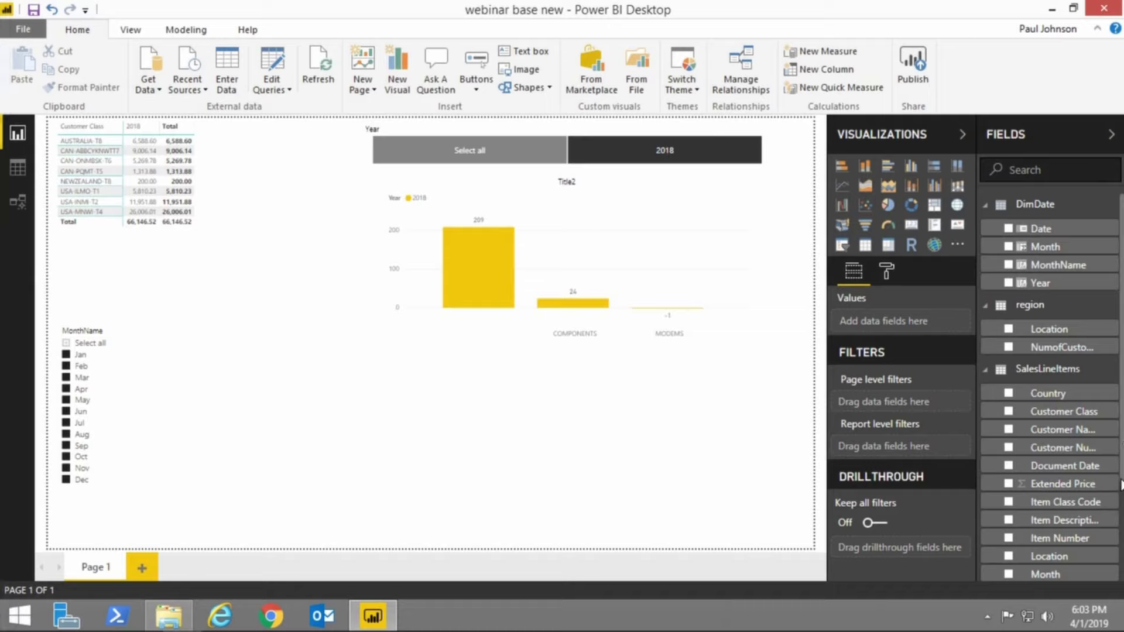
- Add a matrix below the column chart with MonthName as rows and Extended Price and SalesYTD as values
{"action": "scroll", "coordinate": [1121, 485], "scroll_direction": "down", "scroll_amount": 3}
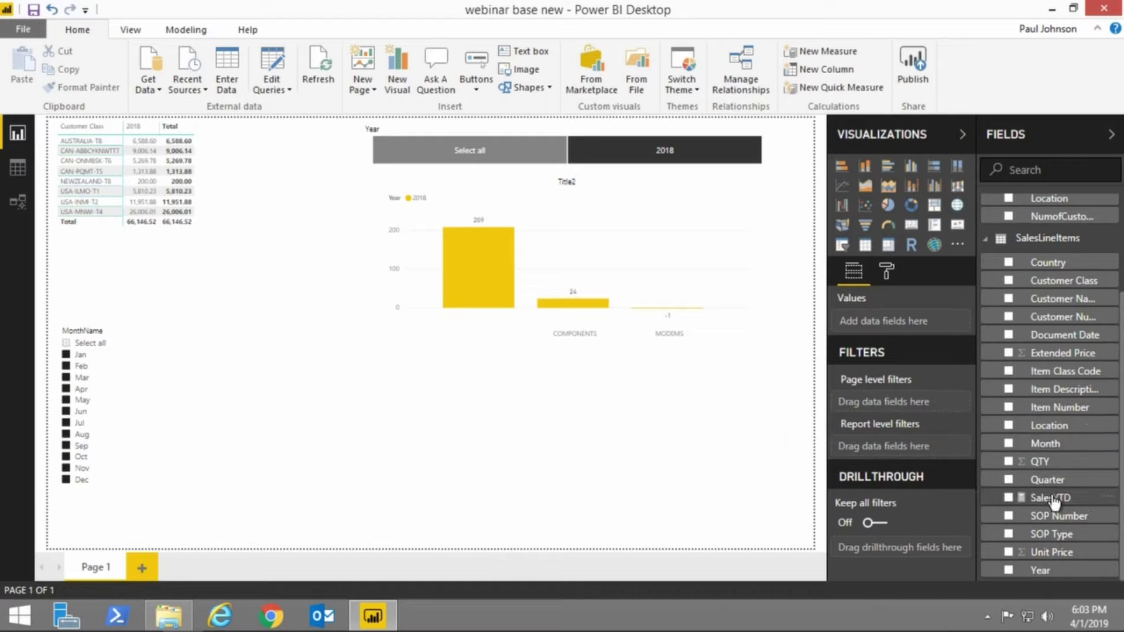
{"action": "scroll", "coordinate": [1056, 503], "scroll_direction": "up", "scroll_amount": 3}
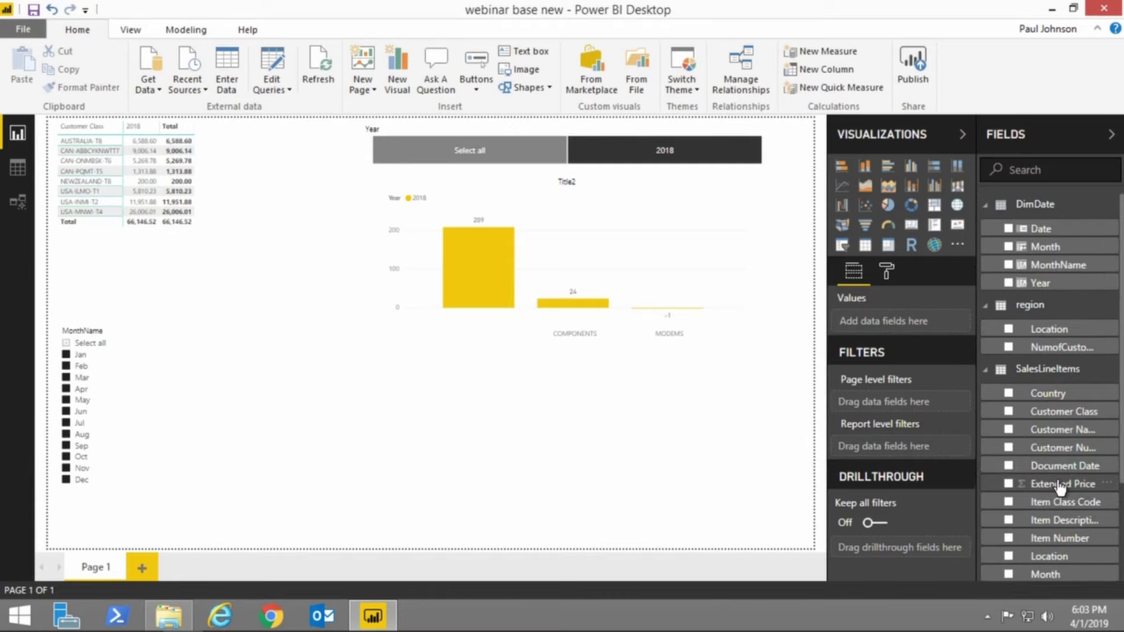
{"action": "left_click_drag", "start_coordinate": [1056, 484], "coordinate": [515, 450]}
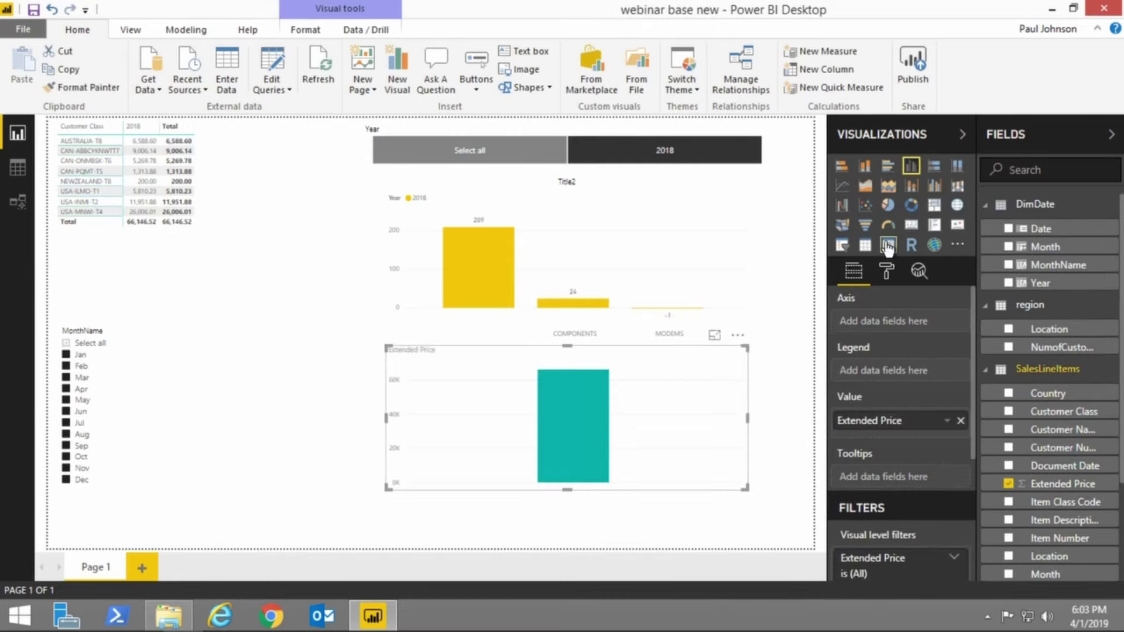
{"action": "left_click", "coordinate": [888, 245]}
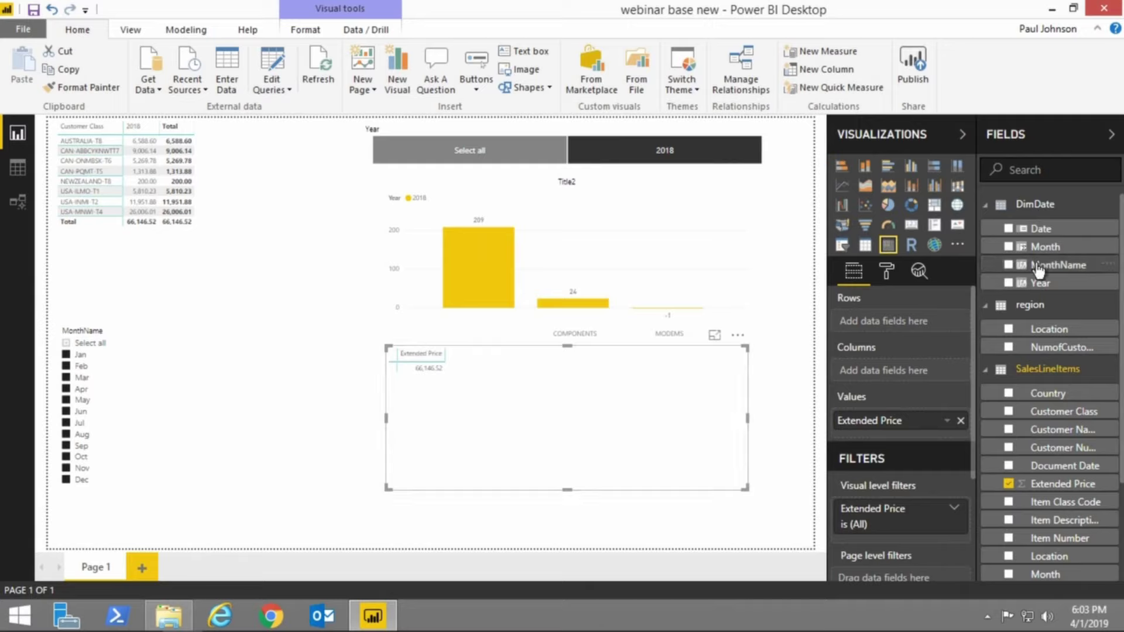
{"action": "left_click_drag", "start_coordinate": [1037, 271], "coordinate": [885, 324]}
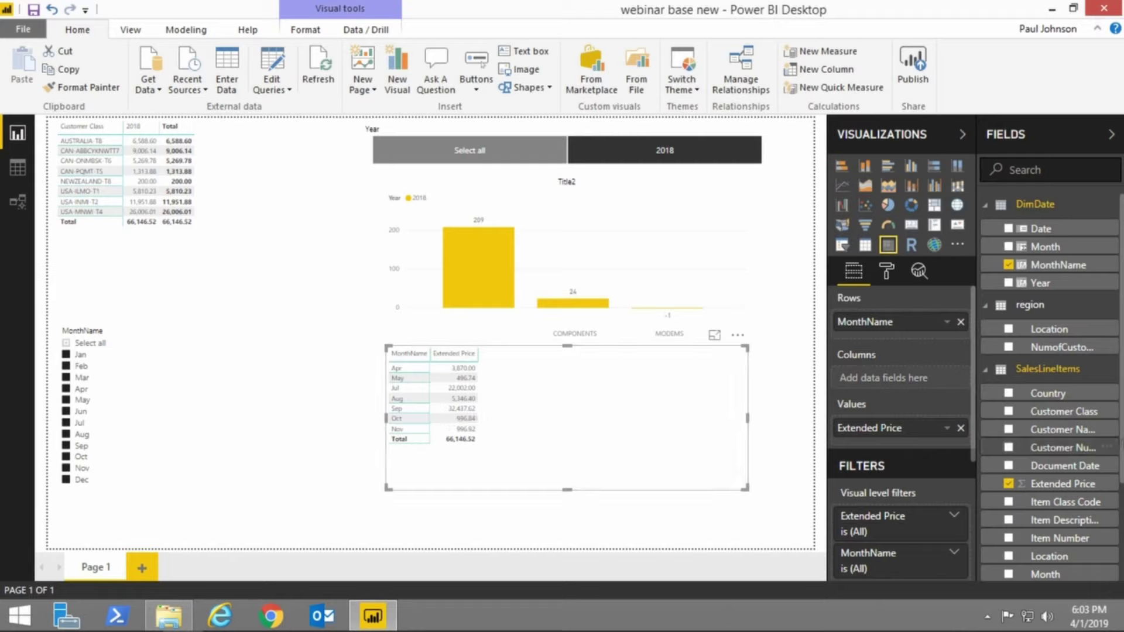
{"action": "scroll", "coordinate": [1054, 445], "scroll_direction": "down", "scroll_amount": 3}
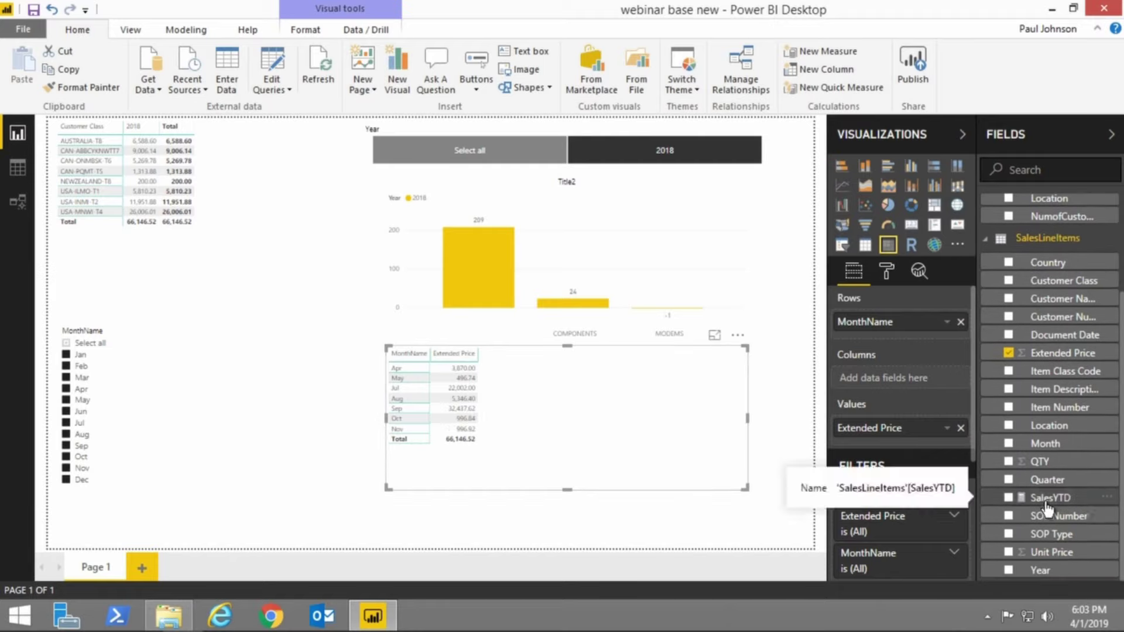
{"action": "left_click_drag", "start_coordinate": [1047, 507], "coordinate": [922, 436]}
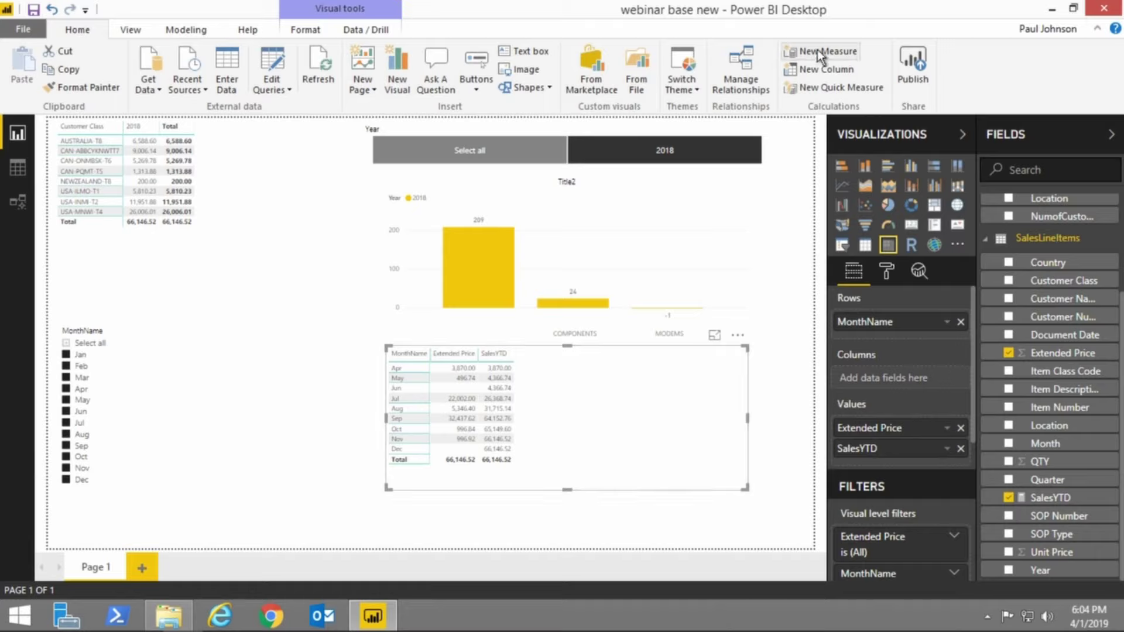
{"action": "left_click", "coordinate": [821, 89]}
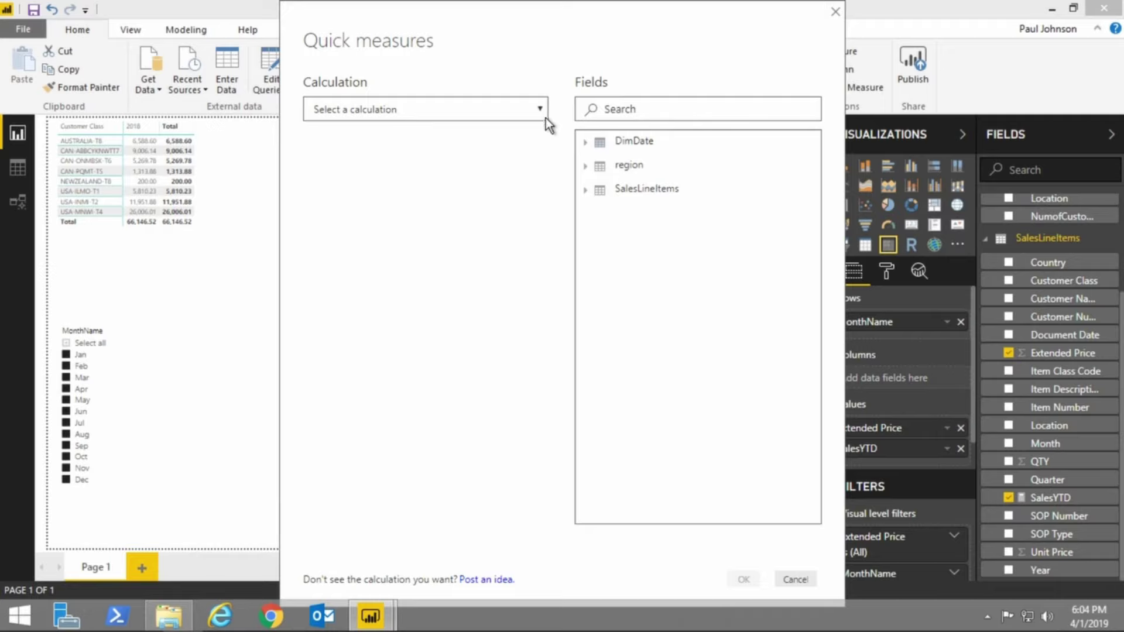
{"action": "left_click", "coordinate": [505, 109]}
{"action": "left_click_drag", "start_coordinate": [543, 206], "coordinate": [546, 314]}
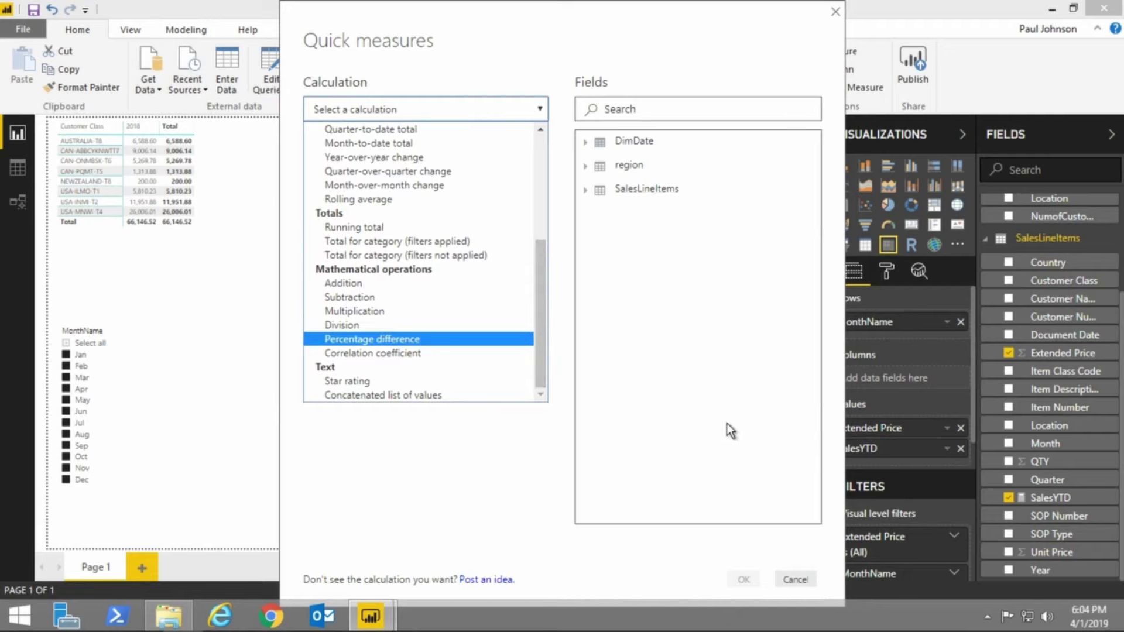
{"action": "left_click", "coordinate": [794, 579]}
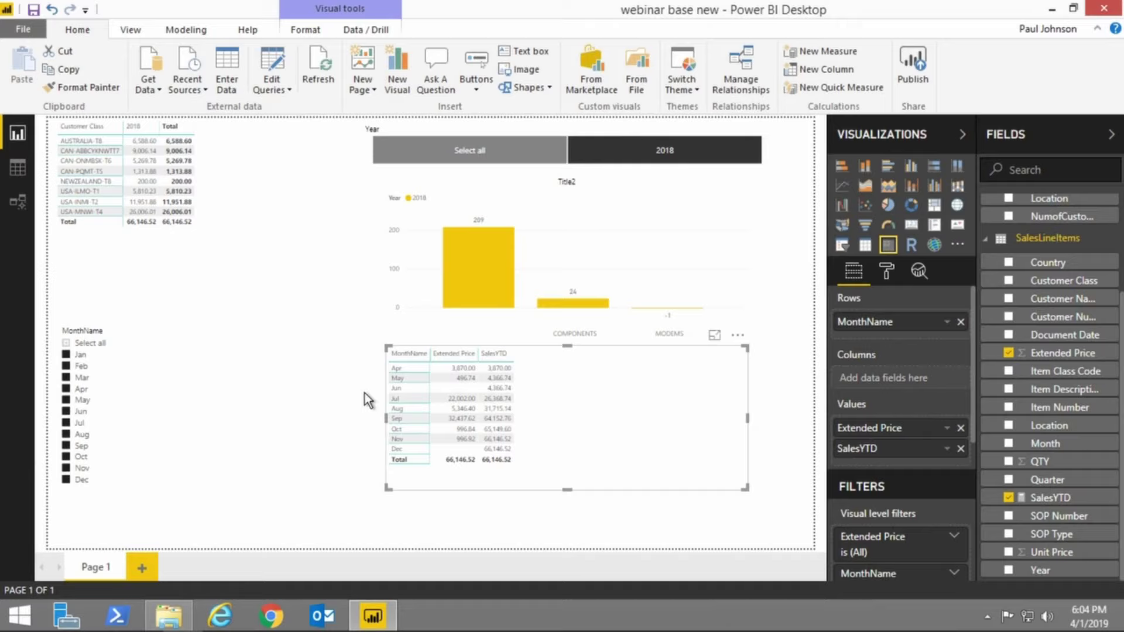
- Filter the page by Jan and by Feb in the MonthName slicer, and finish with every month except Jan selected
{"action": "left_click", "coordinate": [68, 345]}
{"action": "left_click", "coordinate": [66, 355]}
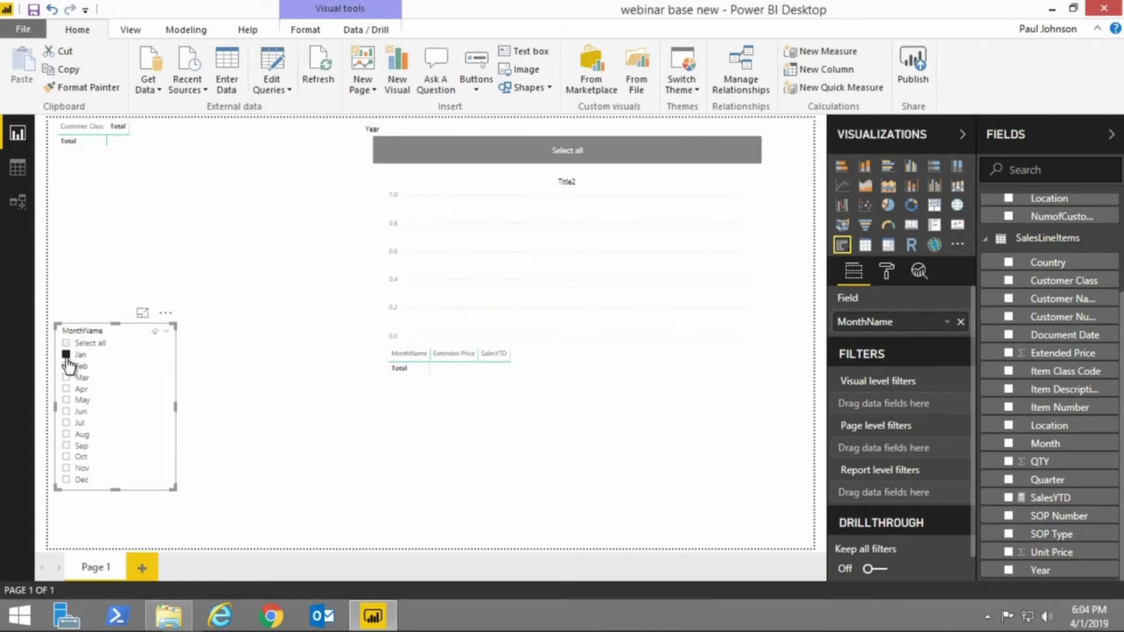
{"action": "left_click", "coordinate": [66, 367]}
{"action": "left_click", "coordinate": [66, 343]}
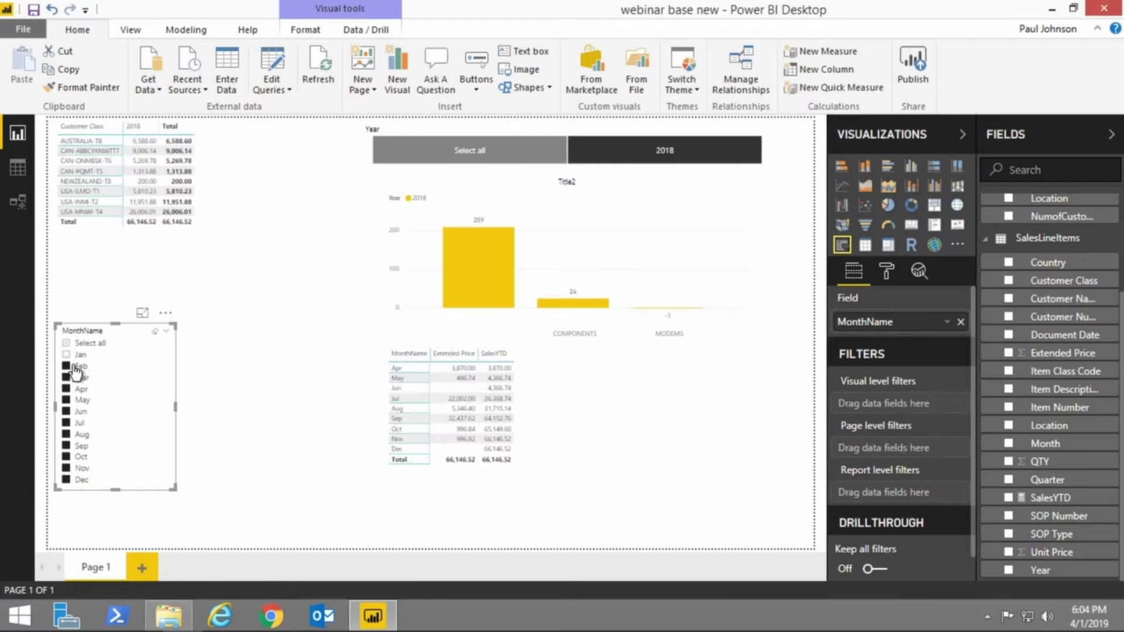
{"action": "left_click", "coordinate": [67, 354]}
- Examine the SalesLineItems fields in the model diagram and return to the report page
{"action": "left_click", "coordinate": [17, 203]}
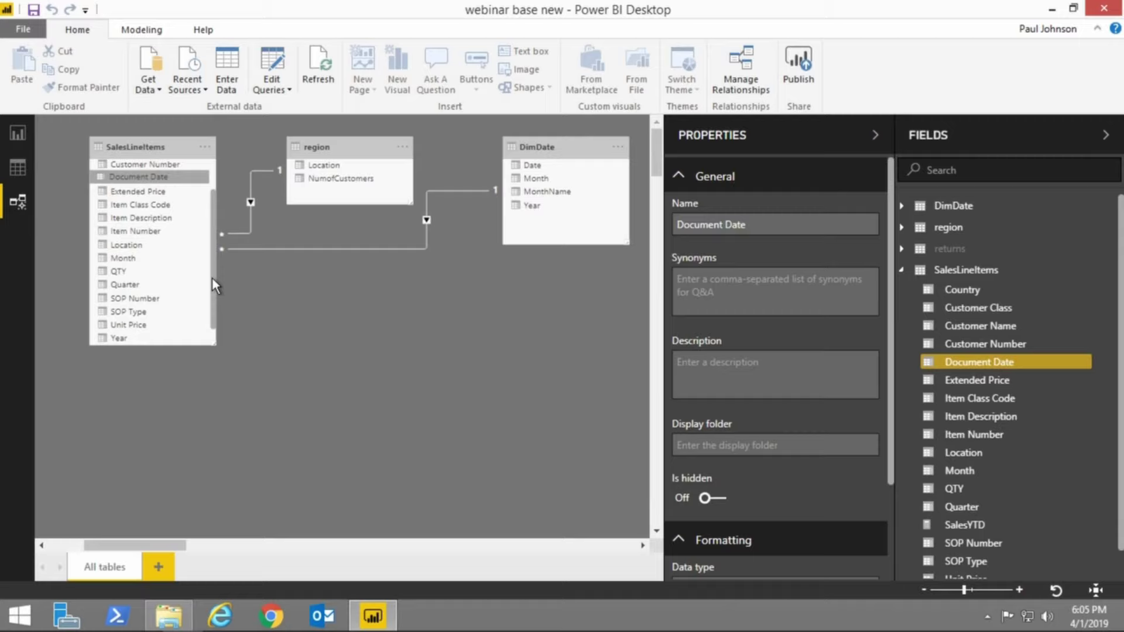
{"action": "left_click_drag", "start_coordinate": [212, 278], "coordinate": [219, 220]}
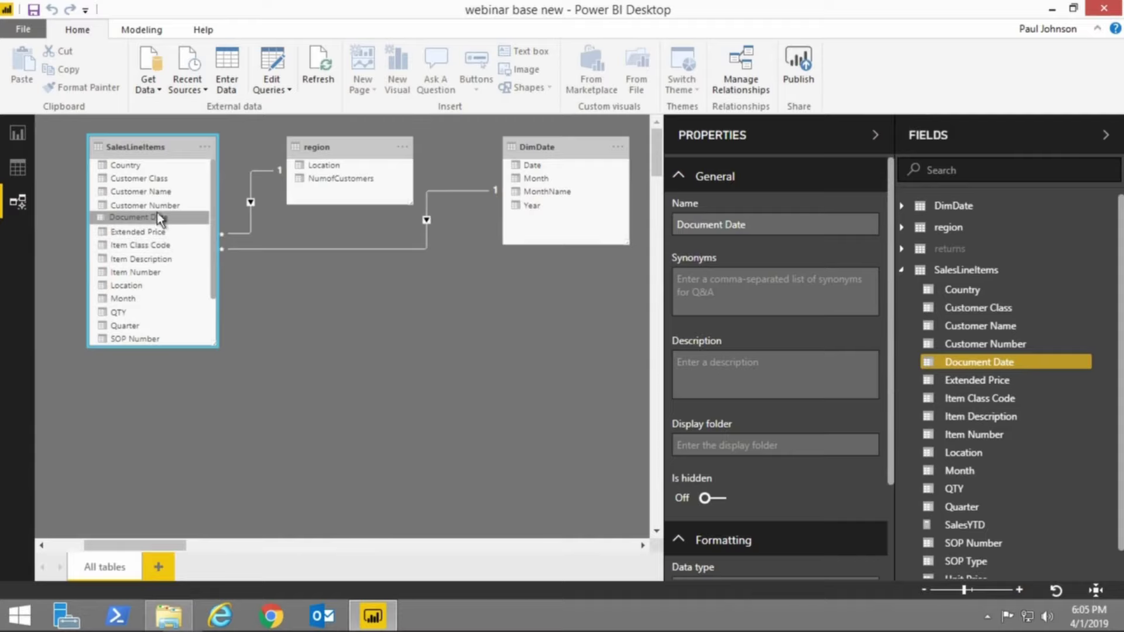
{"action": "left_click", "coordinate": [23, 134]}
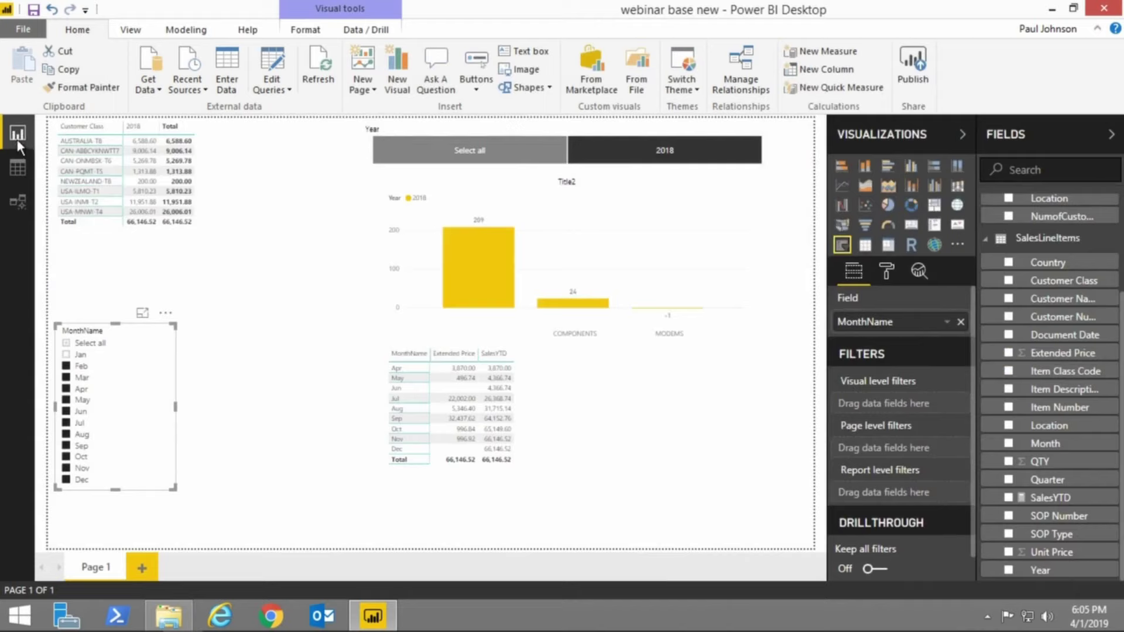
- Start a new calculated table named Country whose formula uses the DISTINCT function
{"action": "left_click", "coordinate": [193, 35]}
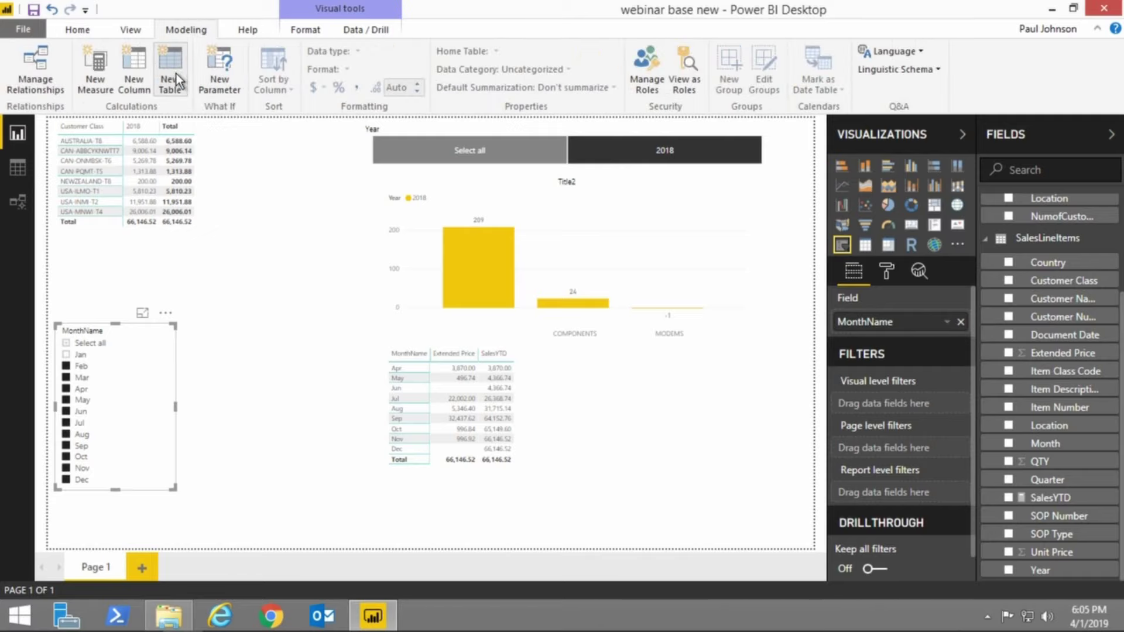
{"action": "left_click", "coordinate": [177, 74]}
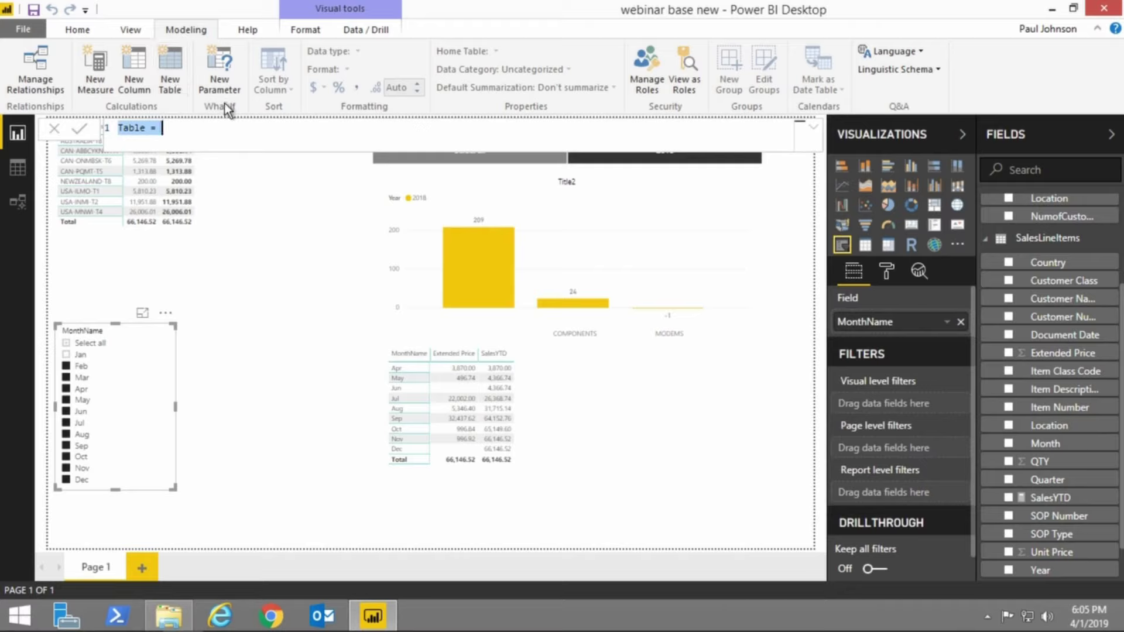
{"action": "key", "text": "BackSpace"}
{"action": "type", "text": "Co"}
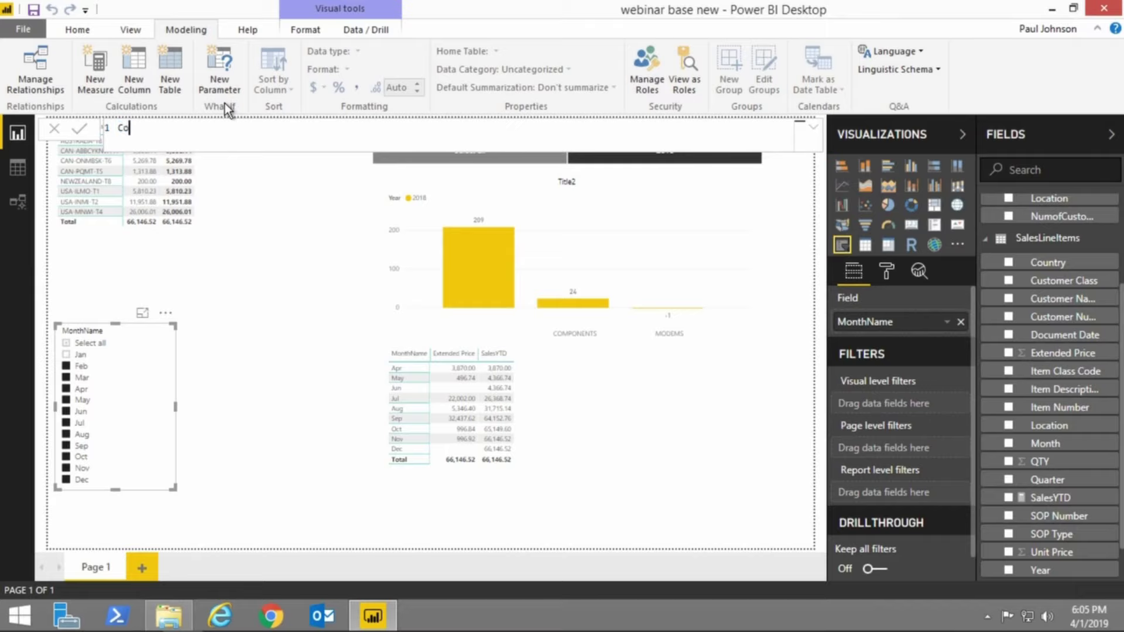
{"action": "type", "text": "untry = "}
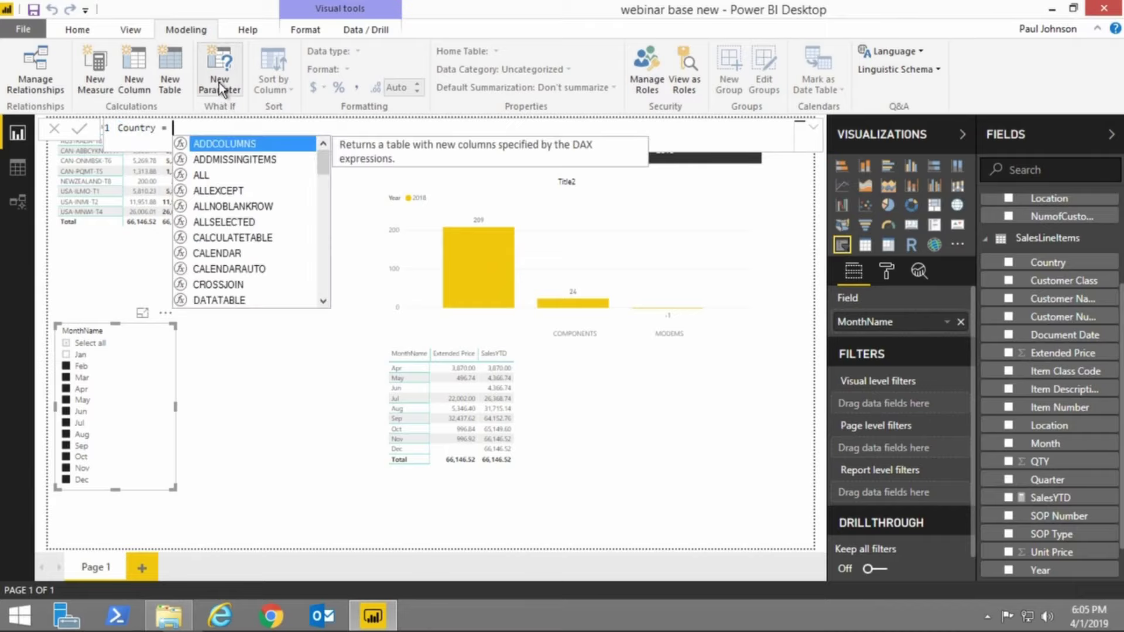
{"action": "type", "text": "DISTI"}
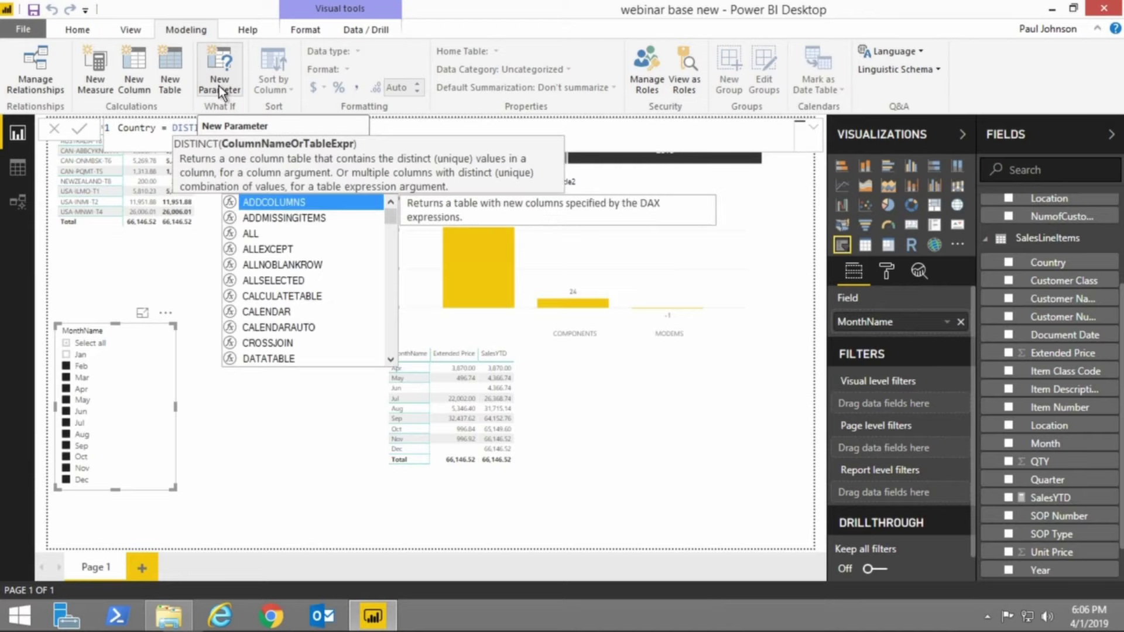
{"action": "type", "text": "N"}
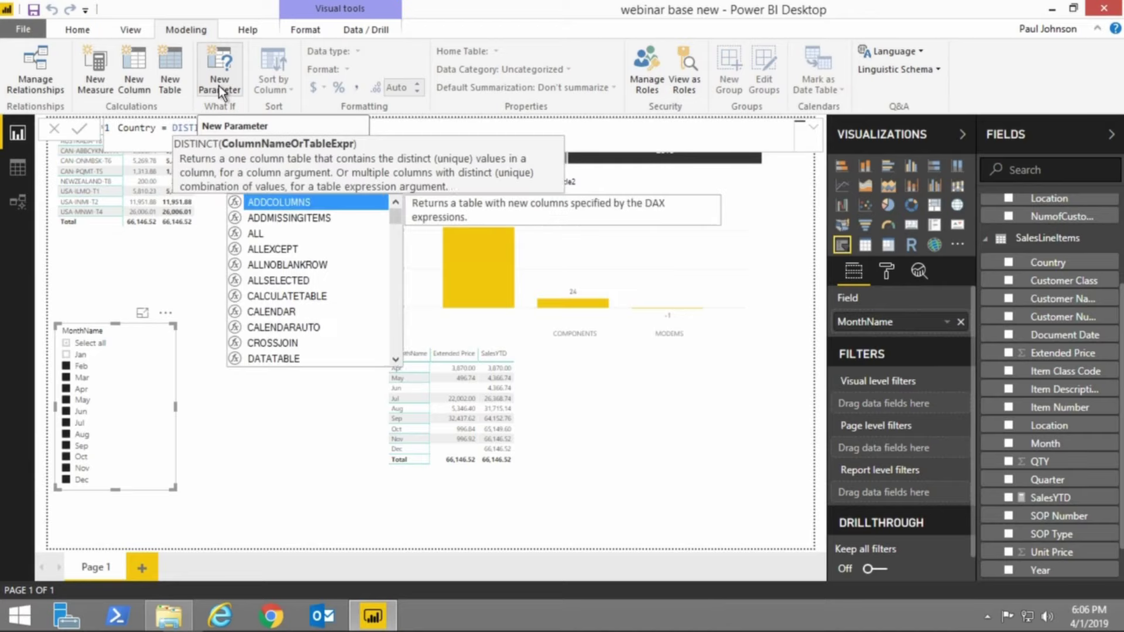
{"action": "left_click", "coordinate": [219, 86]}
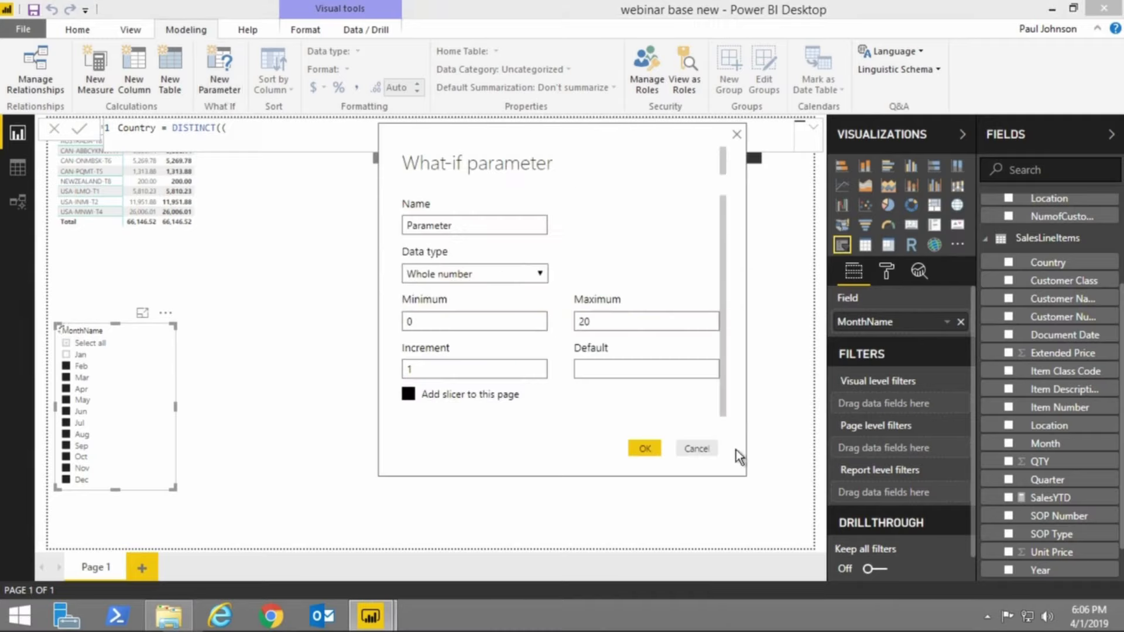
{"action": "left_click", "coordinate": [697, 448]}
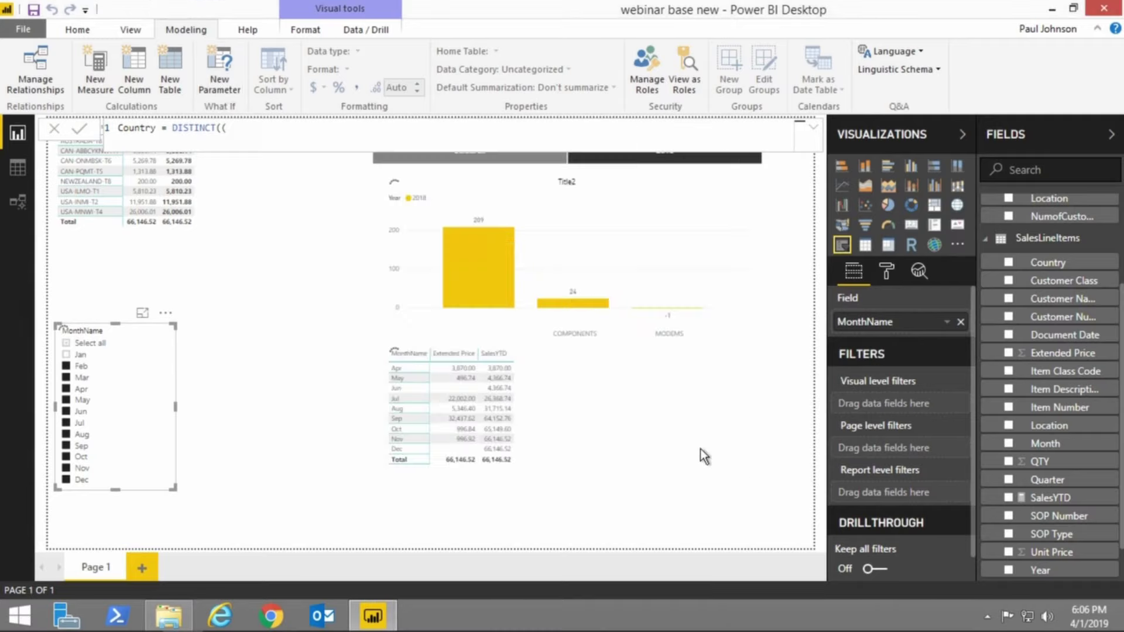
- Complete the table formula as Country = DISTINCT(SalesLineItems[Country]) and commit it
{"action": "left_click", "coordinate": [265, 124]}
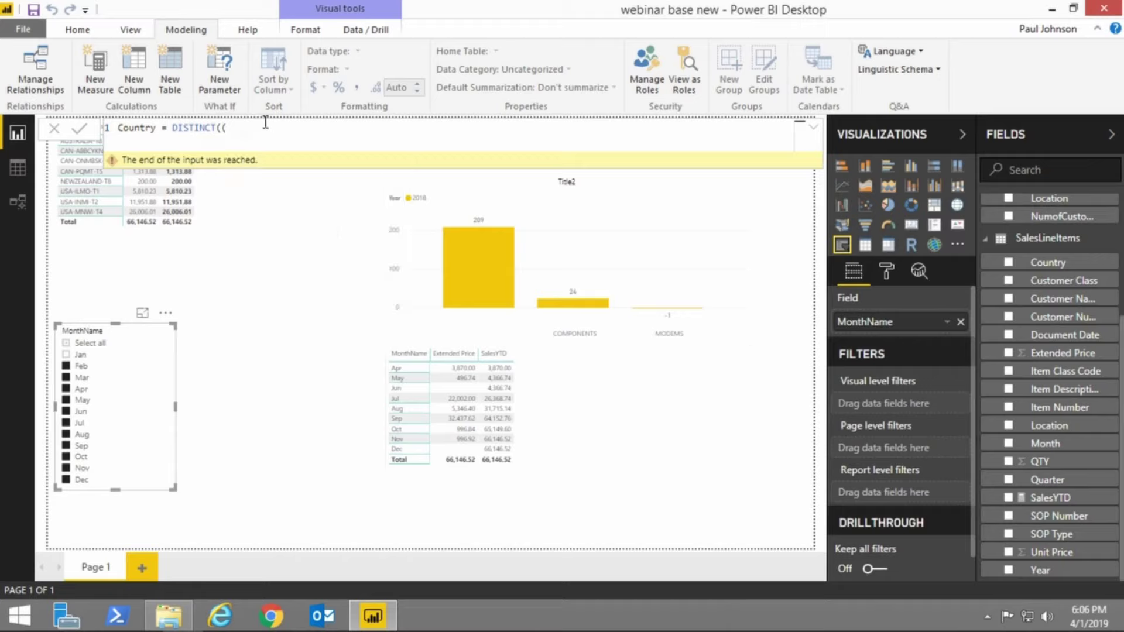
{"action": "key", "text": "BackSpace"}
{"action": "type", "text": "sal"}
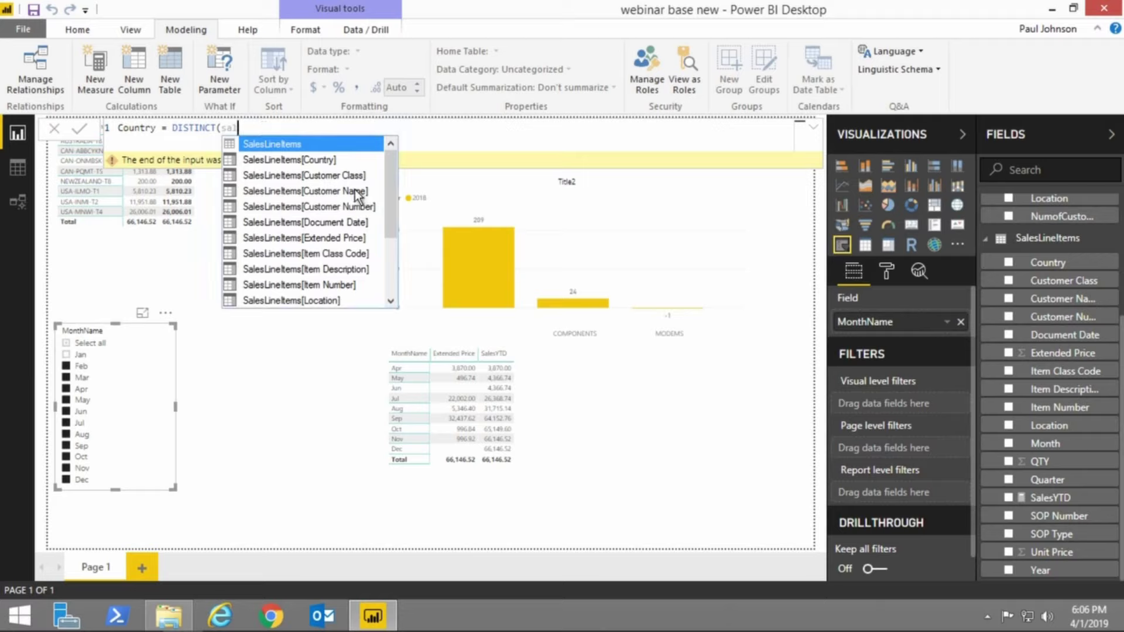
{"action": "double_click", "coordinate": [294, 163]}
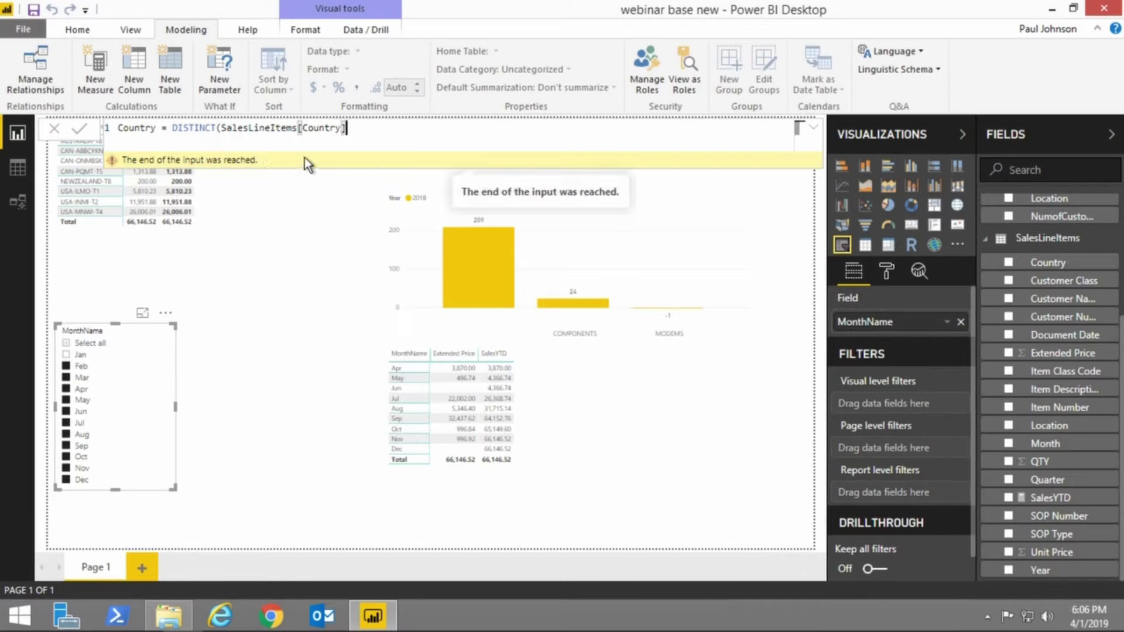
{"action": "type", "text": ")"}
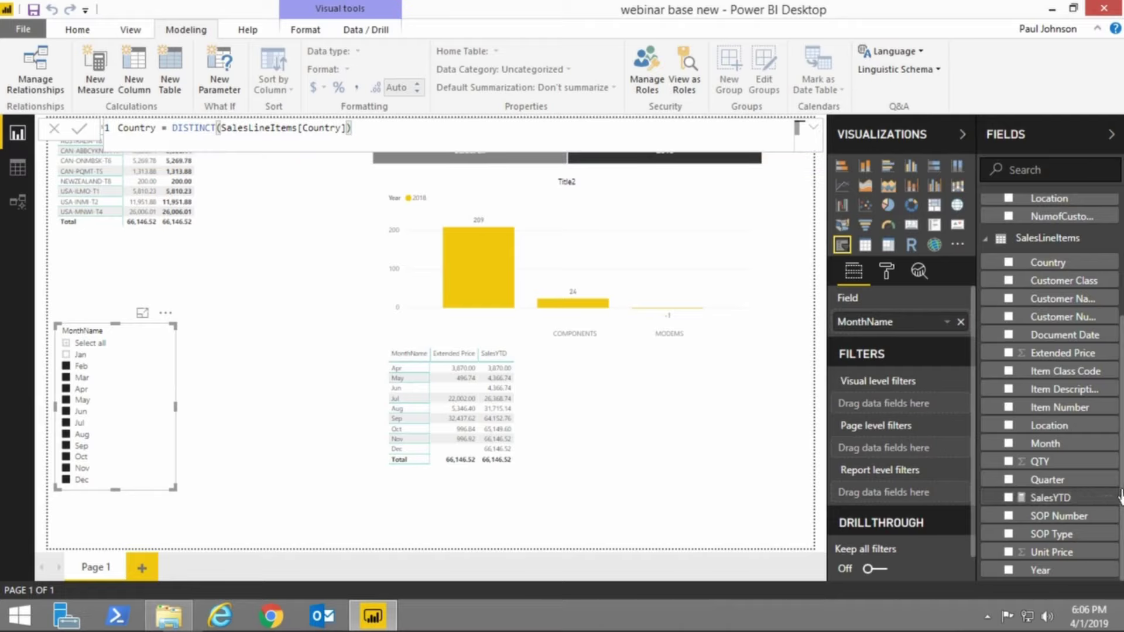
{"action": "key", "text": "Return"}
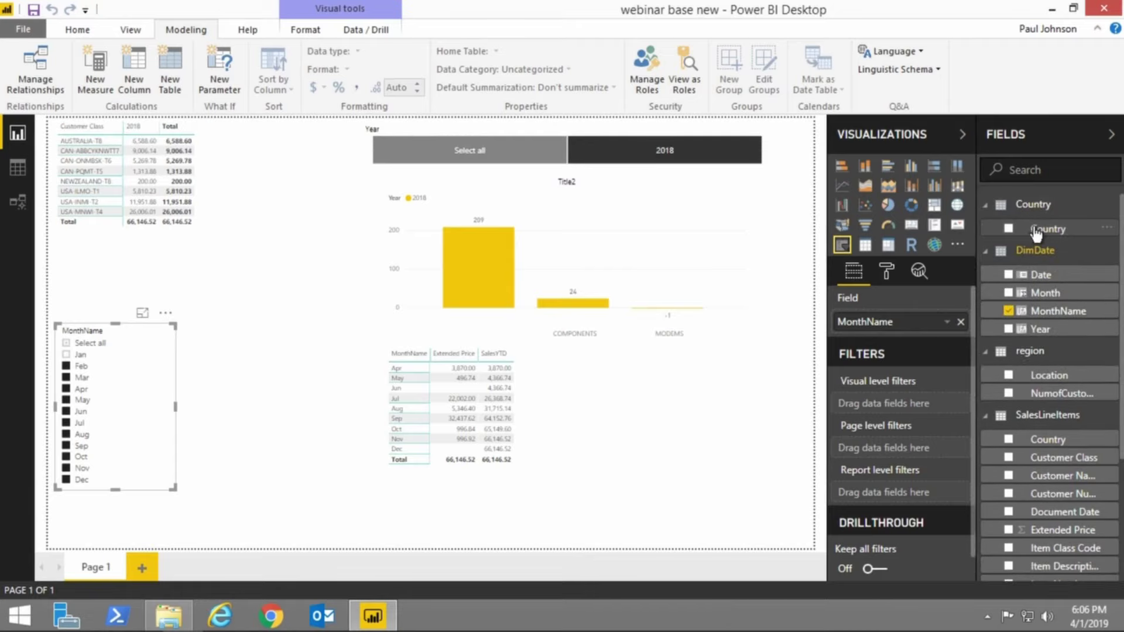
- Show the data of the new Country table and select its Country column to examine the values
{"action": "left_click", "coordinate": [17, 168]}
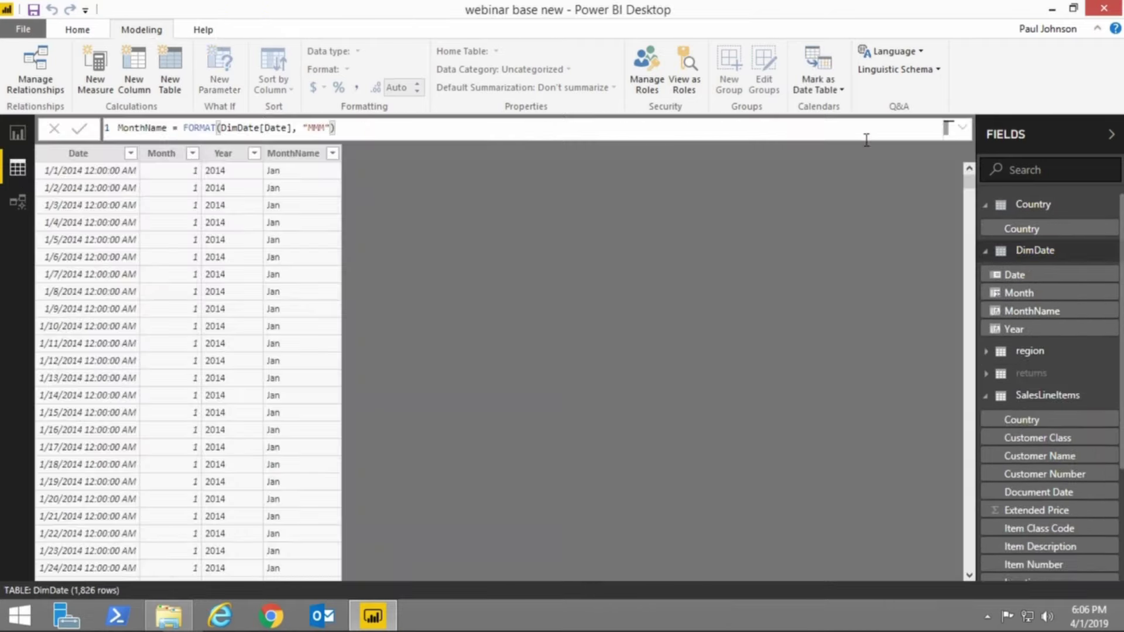
{"action": "left_click", "coordinate": [1043, 212]}
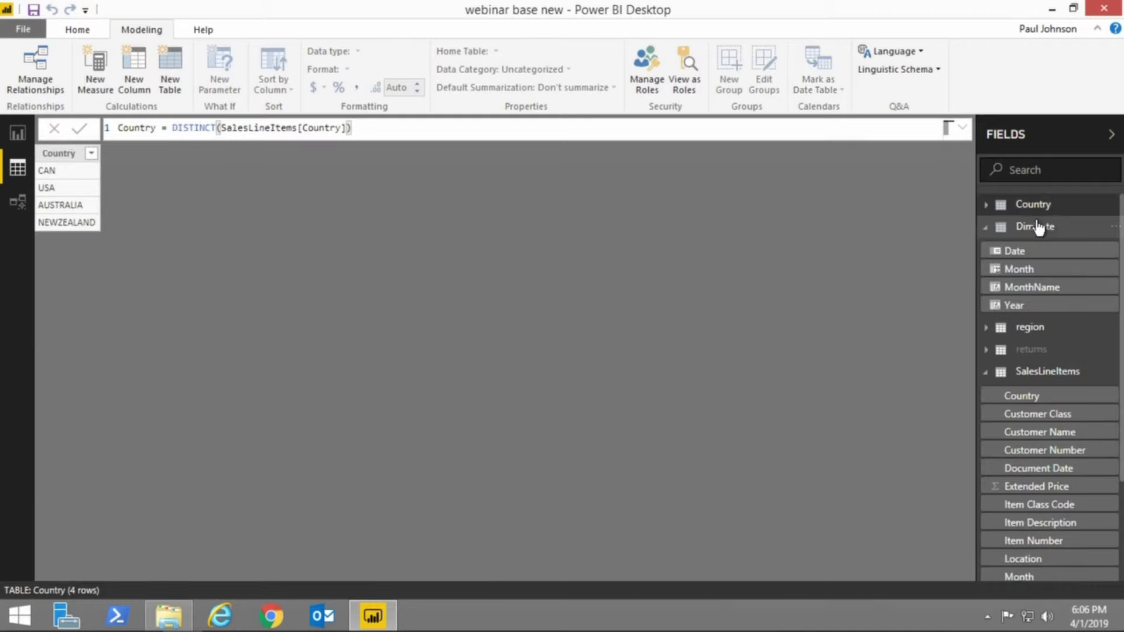
{"action": "left_click", "coordinate": [993, 208]}
{"action": "left_click", "coordinate": [1037, 231]}
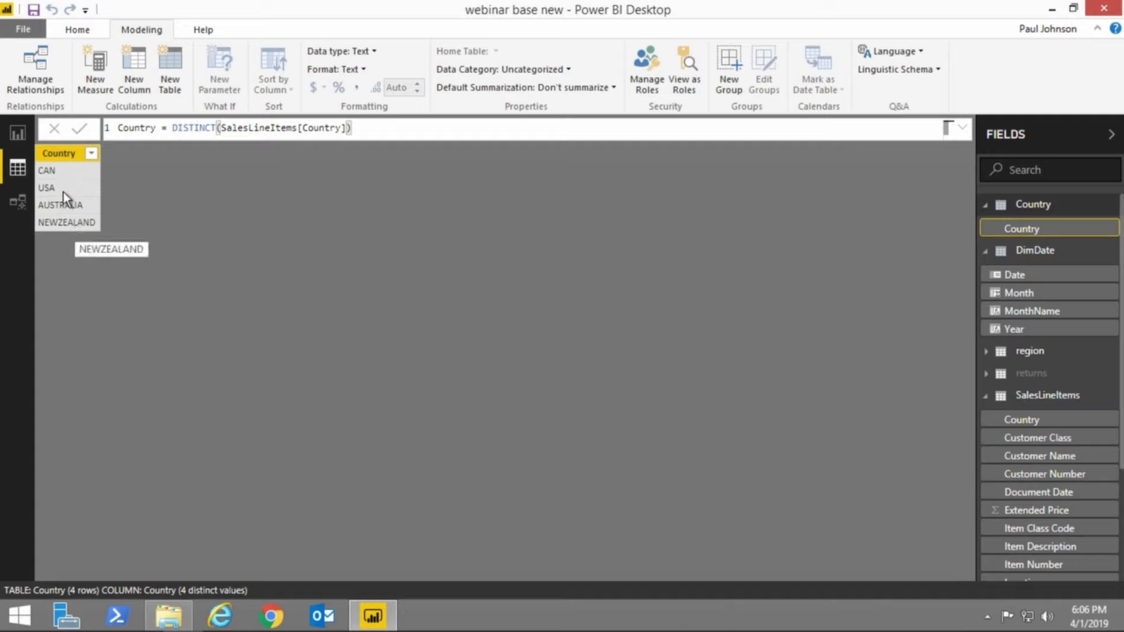
- Move the Country table below the region table in the model diagram, closer to SalesLineItems
{"action": "left_click", "coordinate": [18, 205]}
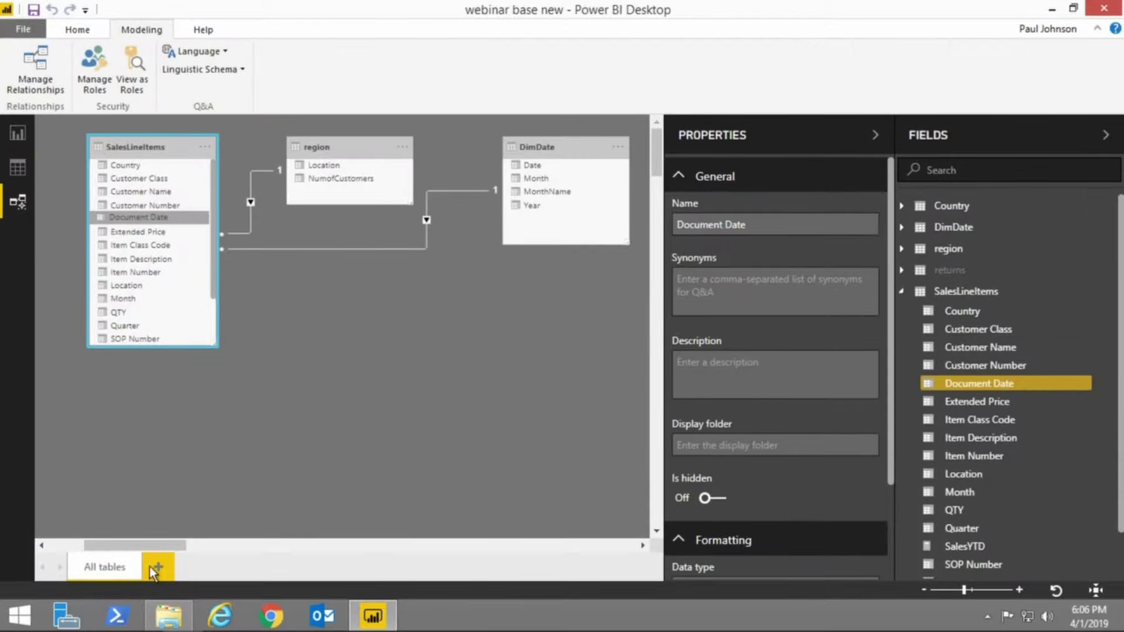
{"action": "left_click_drag", "start_coordinate": [148, 547], "coordinate": [179, 562]}
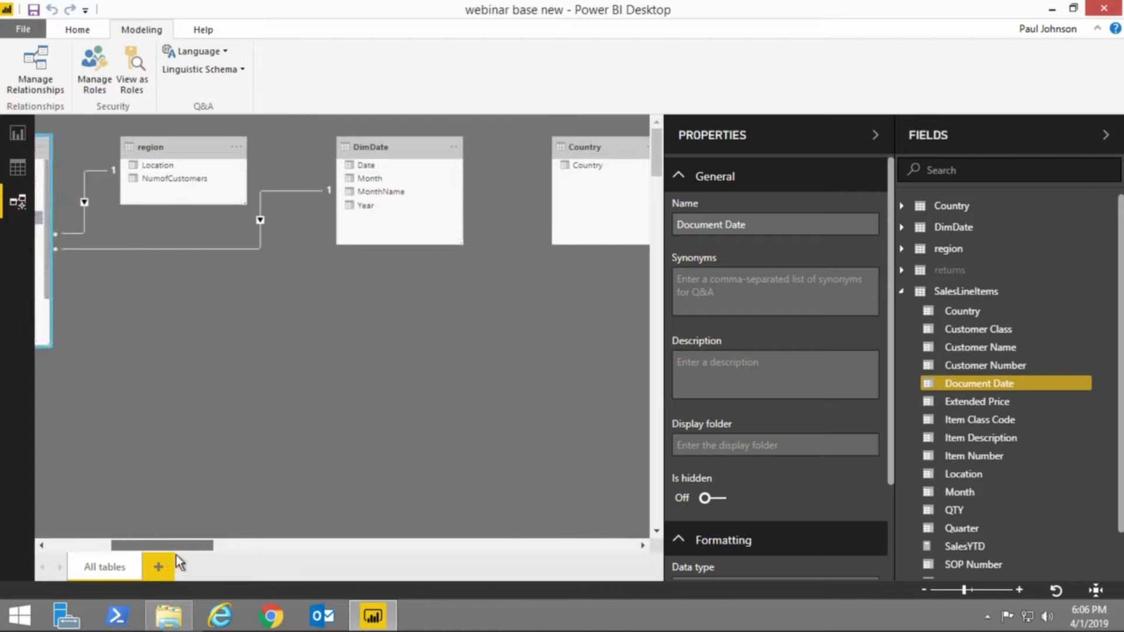
{"action": "left_click_drag", "start_coordinate": [571, 147], "coordinate": [155, 309]}
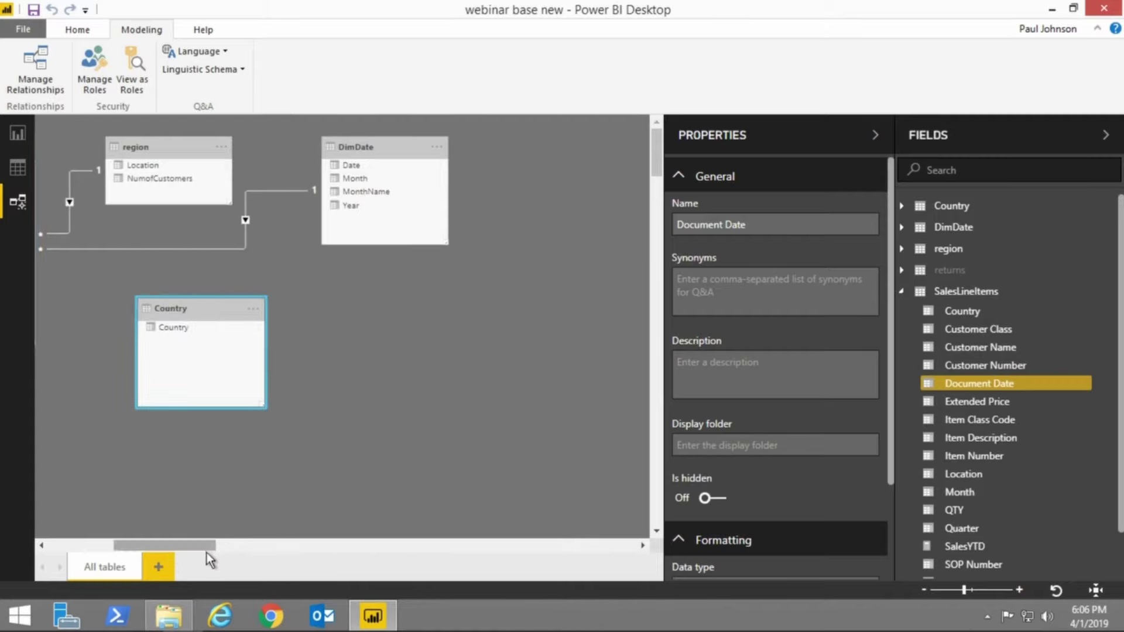
{"action": "left_click_drag", "start_coordinate": [201, 547], "coordinate": [137, 547]}
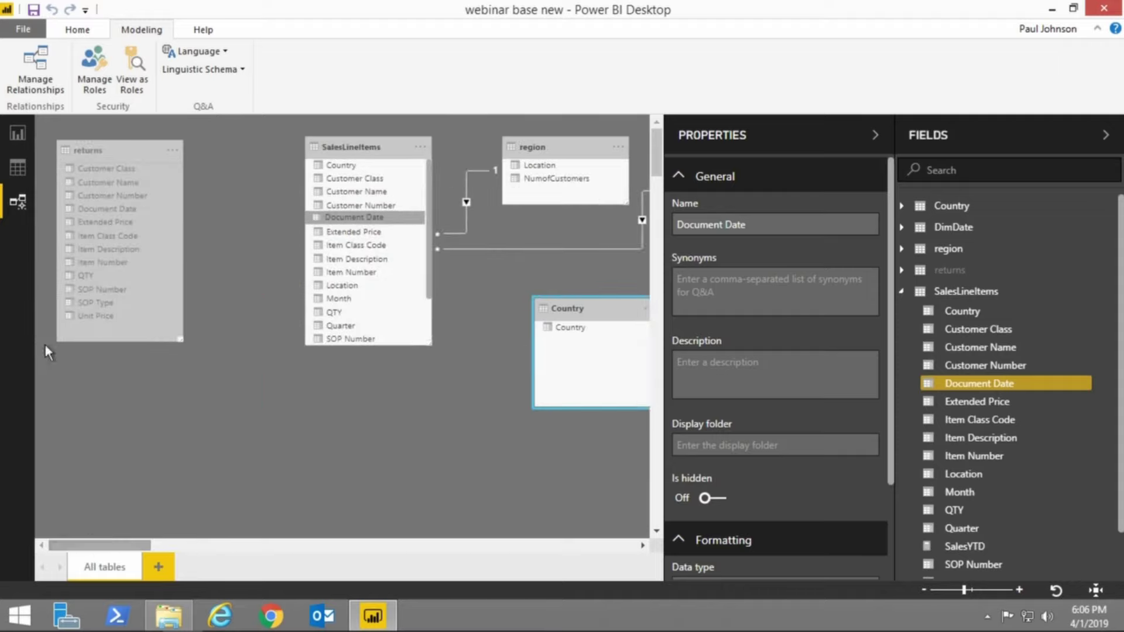
- Open the relationship manager and try to autodetect new relationships between the model's tables
{"action": "left_click", "coordinate": [34, 66]}
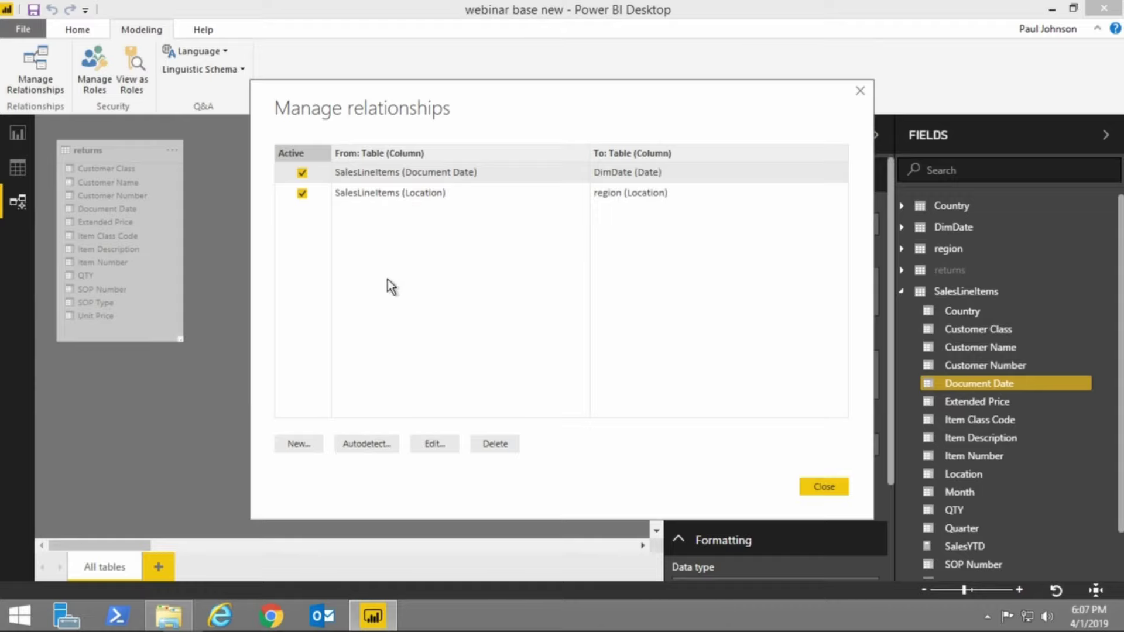
{"action": "left_click", "coordinate": [382, 445]}
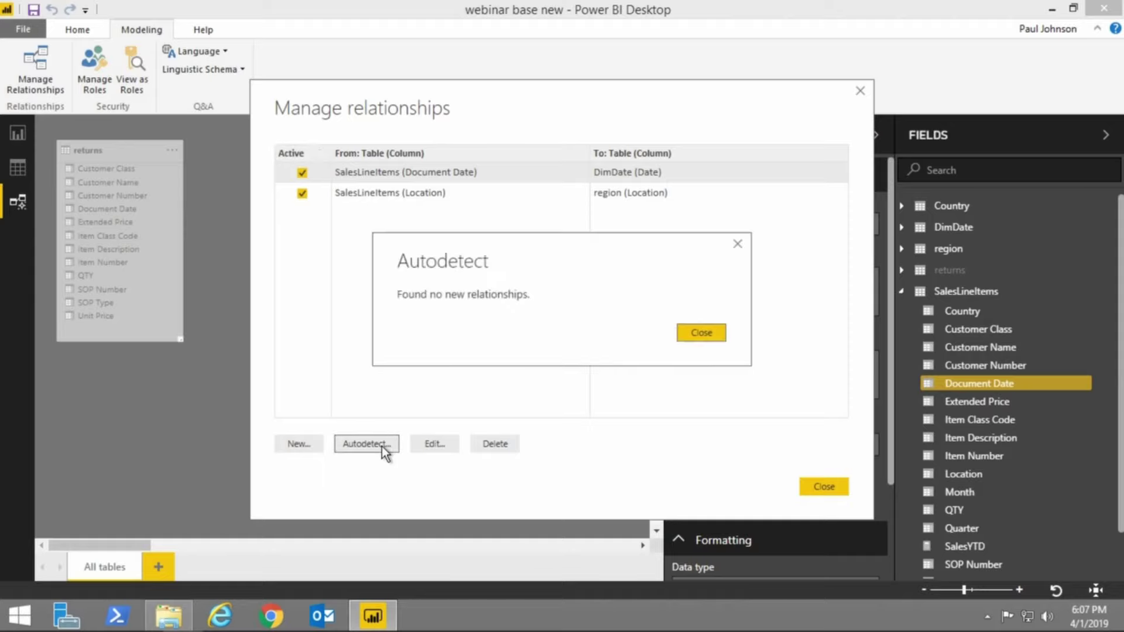
{"action": "left_click", "coordinate": [692, 335]}
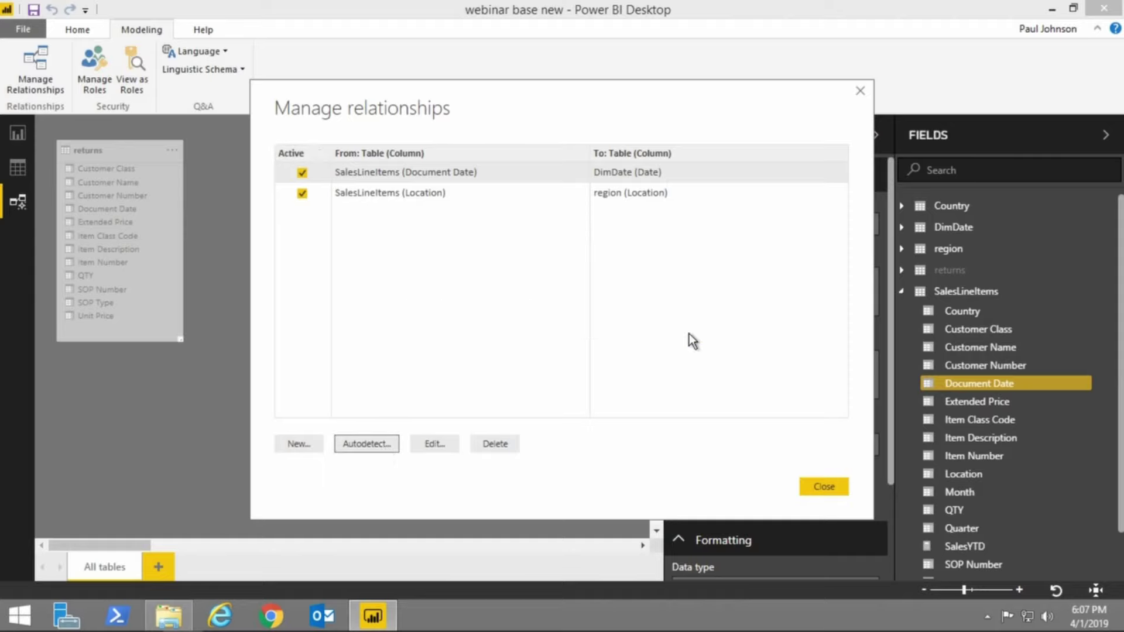
- Create an active one-to-many relationship from Country (Country) to SalesLineItems (Country) with single cross filter direction, and close the relationship manager
{"action": "left_click", "coordinate": [298, 445]}
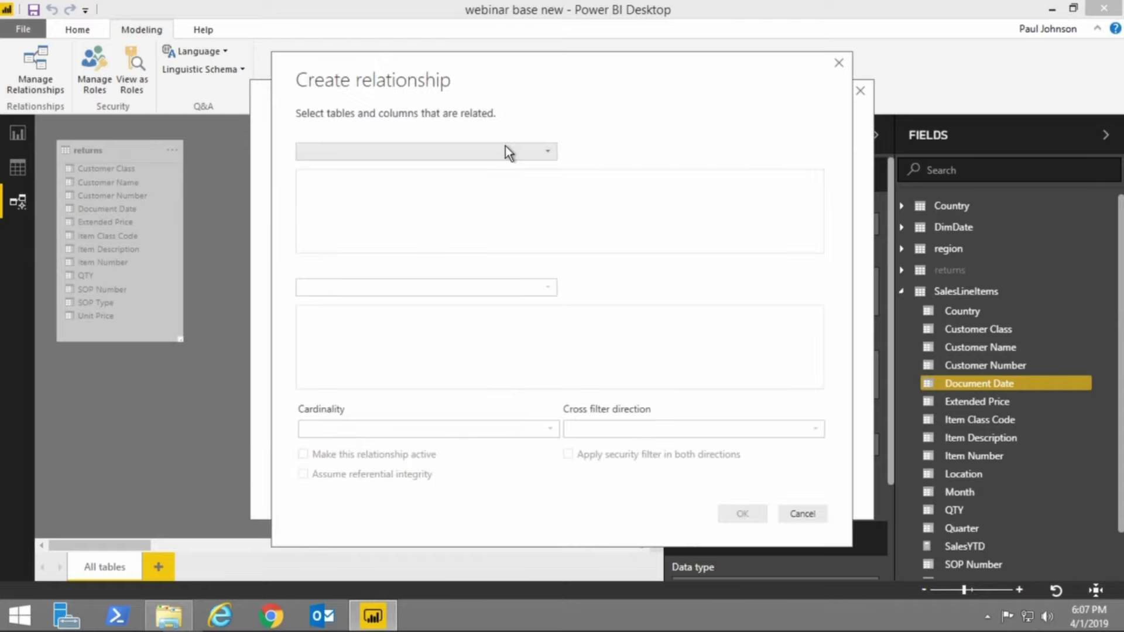
{"action": "left_click", "coordinate": [504, 150]}
{"action": "left_click", "coordinate": [344, 176]}
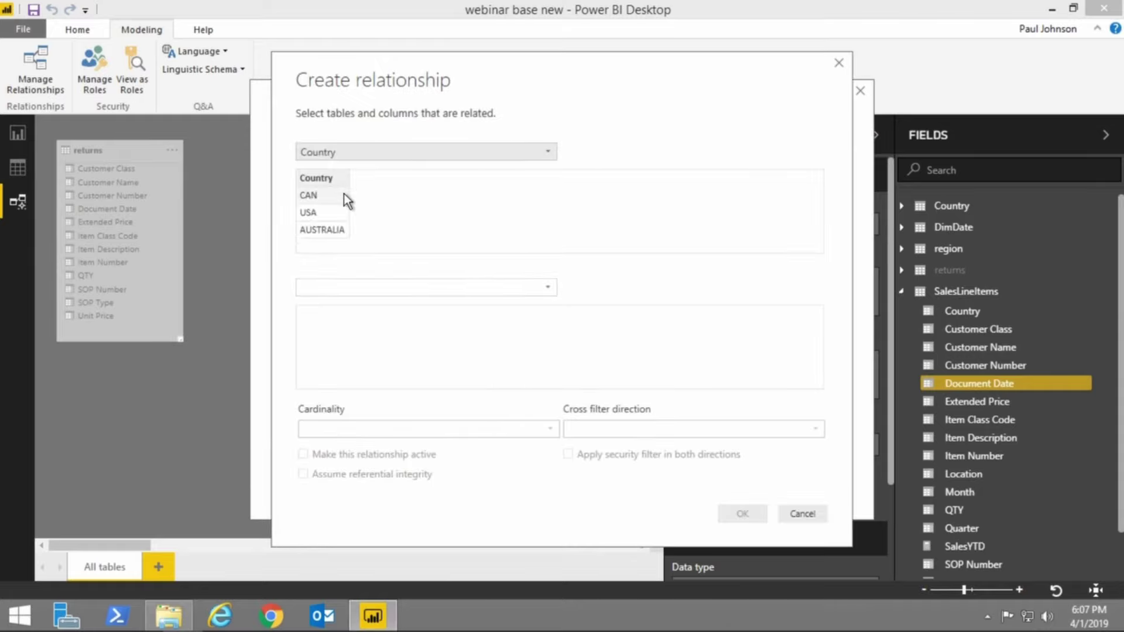
{"action": "left_click", "coordinate": [318, 179]}
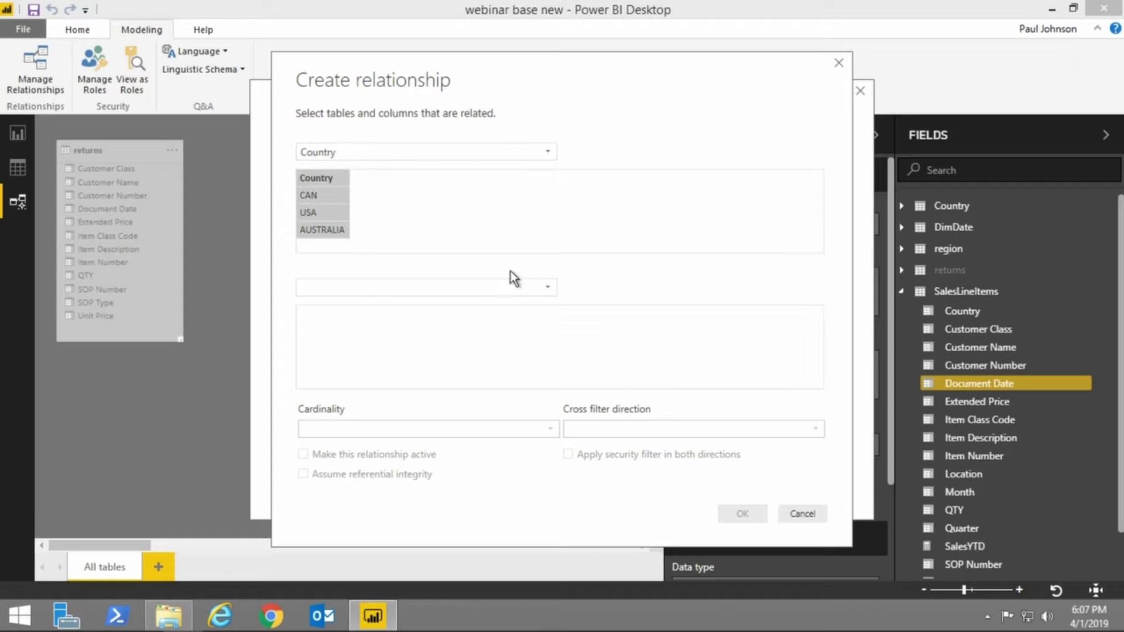
{"action": "left_click", "coordinate": [539, 287]}
{"action": "left_click", "coordinate": [345, 357]}
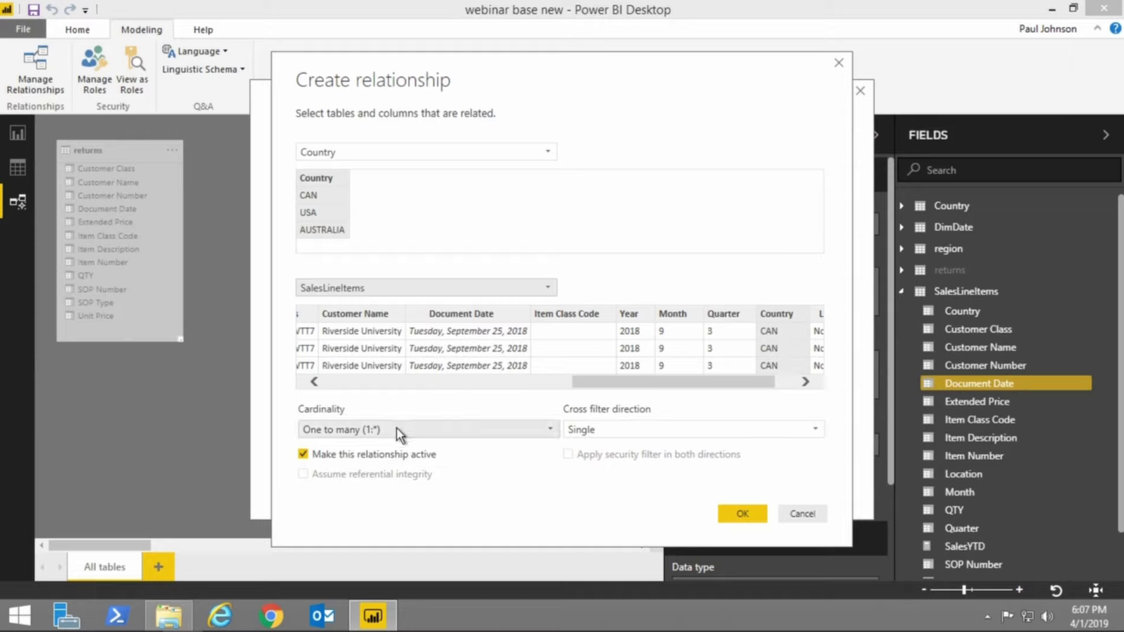
{"action": "left_click", "coordinate": [743, 514]}
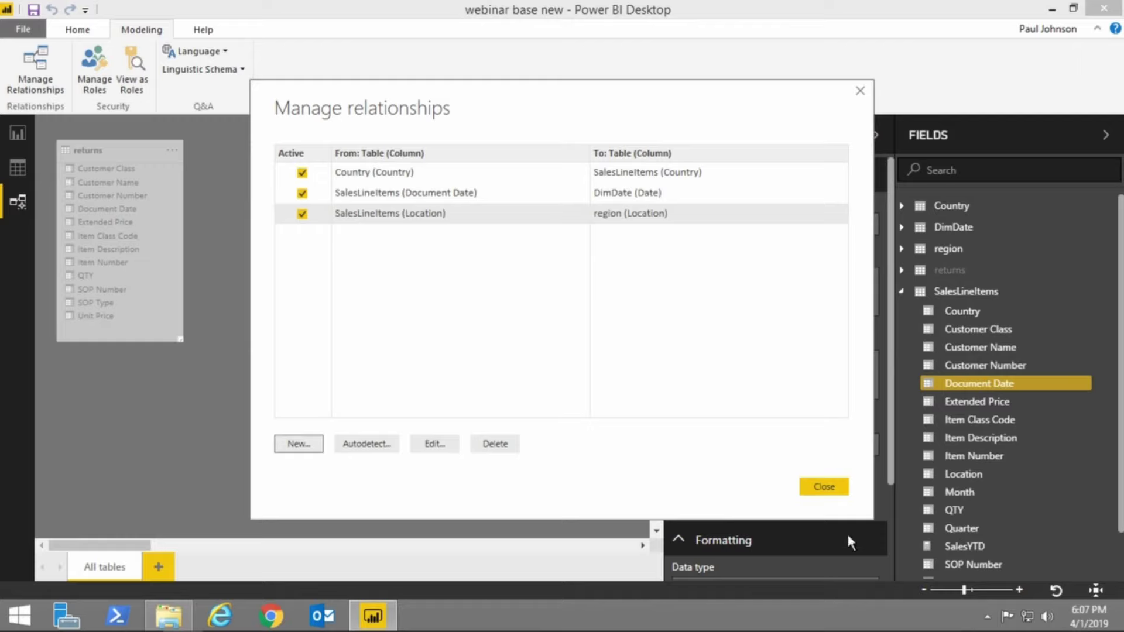
{"action": "left_click", "coordinate": [837, 486]}
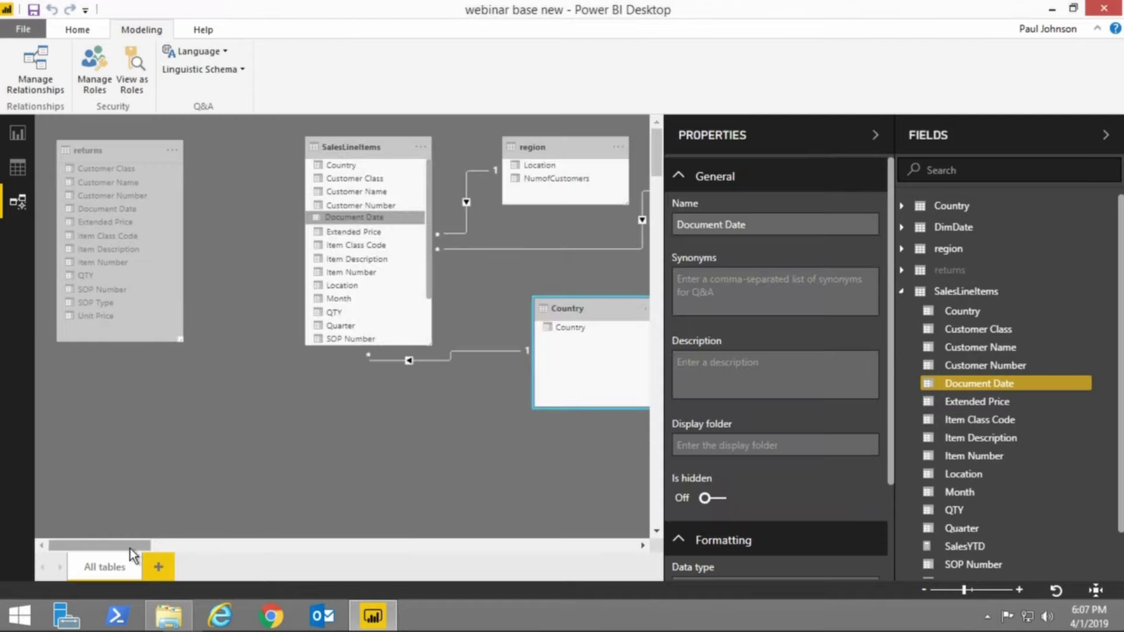
{"action": "left_click_drag", "start_coordinate": [130, 549], "coordinate": [174, 565]}
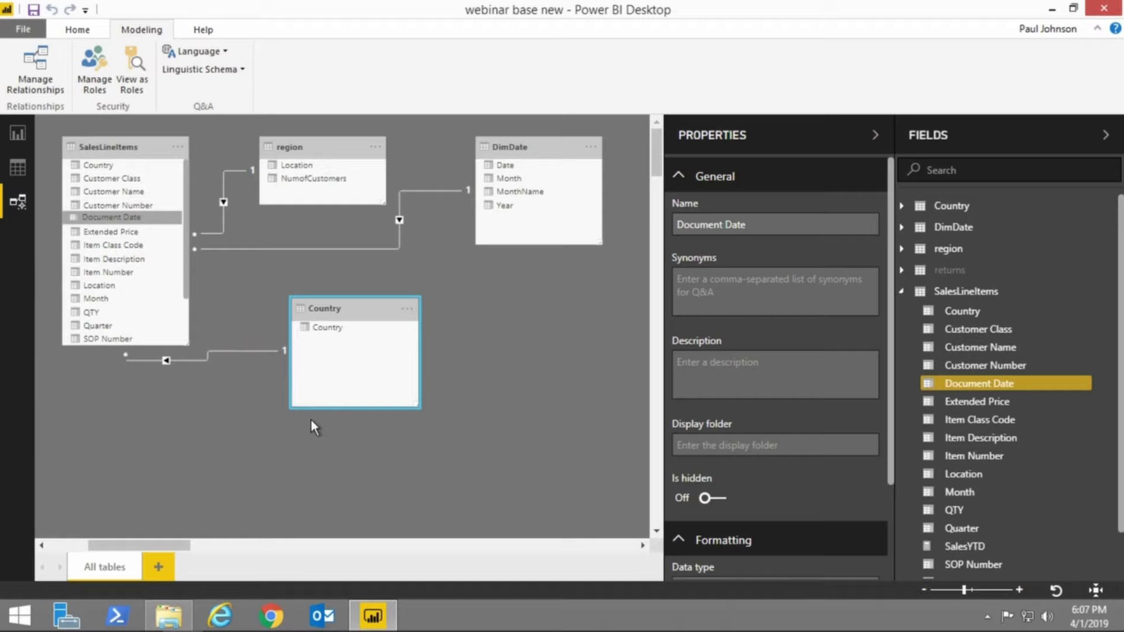
{"action": "left_click", "coordinate": [75, 37]}
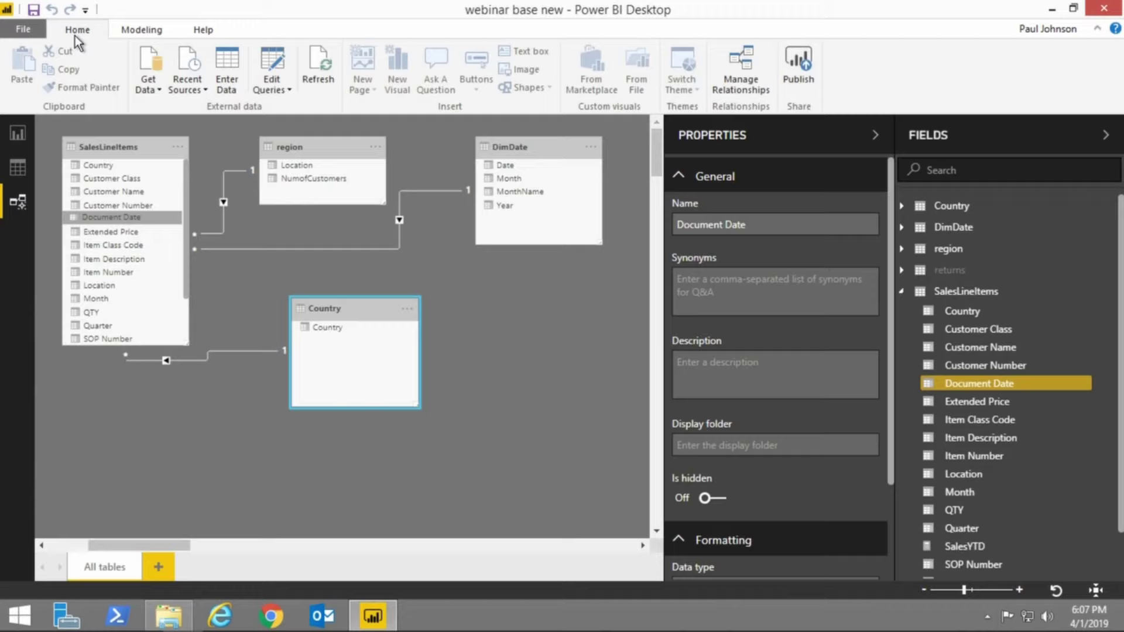